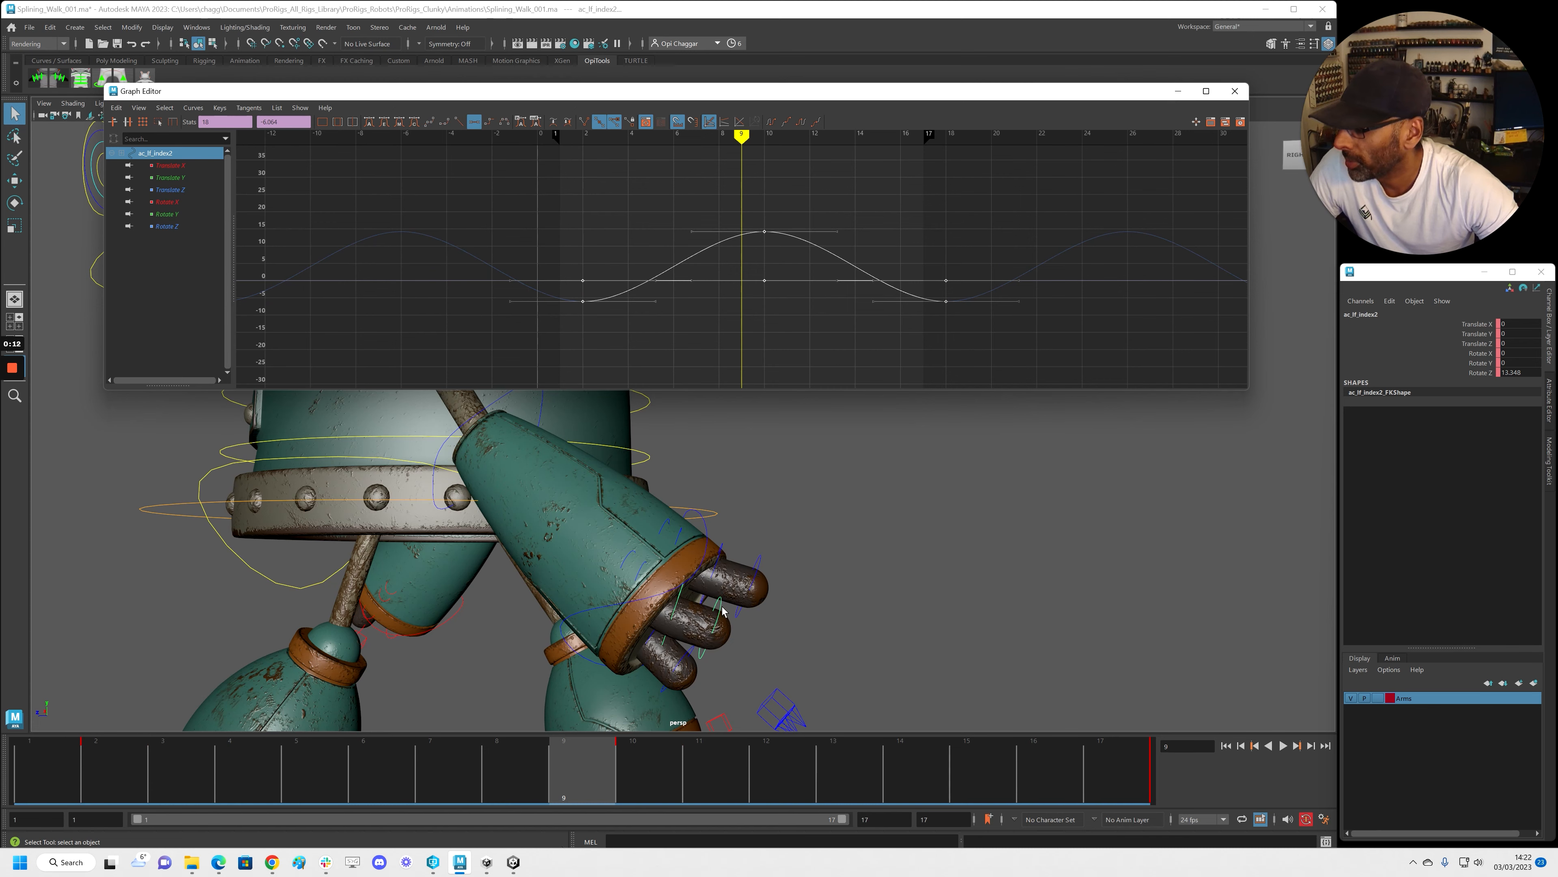
# Select the index curve's keys, play the animation to review it, then return to frame 9
pyautogui.scroll(-5, 710, 265)
pyautogui.moveTo(518, 192); pyautogui.dragTo(891, 338)
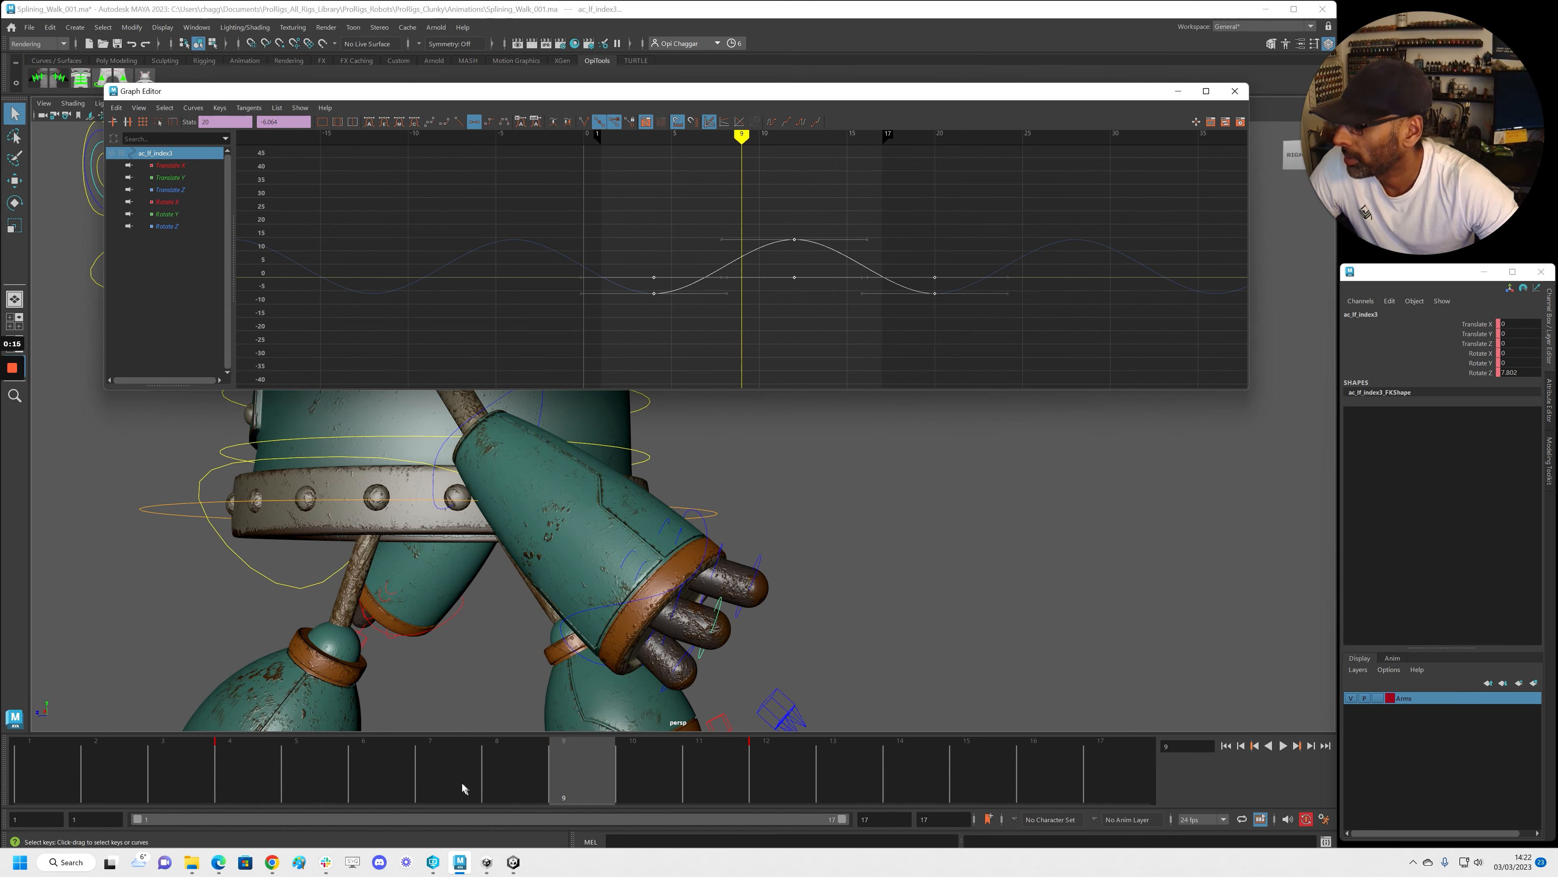
pyautogui.hotkey('alt', 'v')
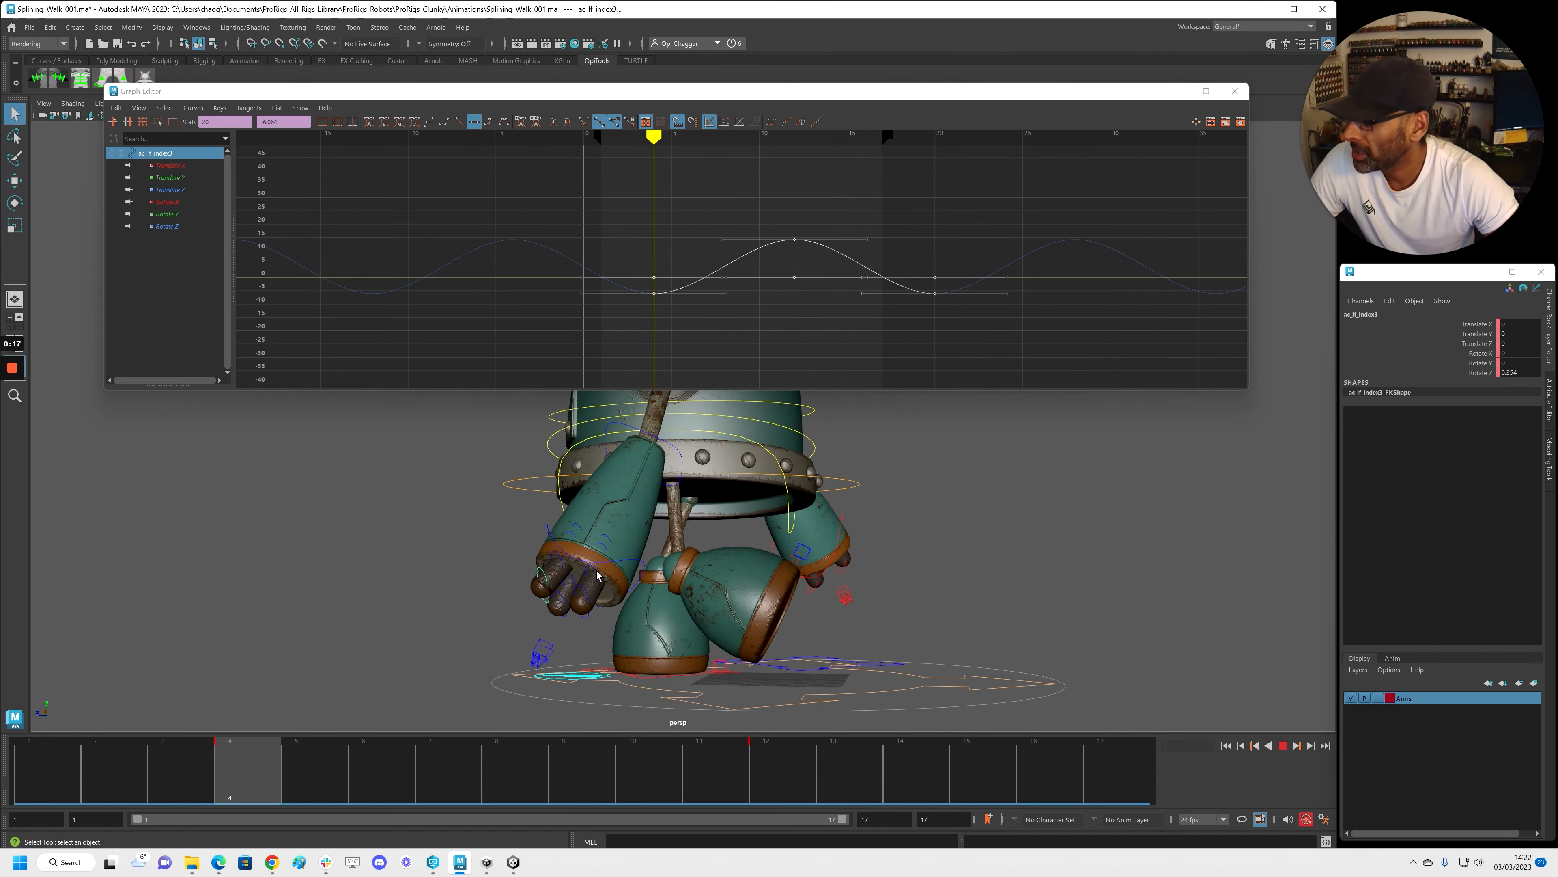
pyautogui.hotkey('alt', 'v')
pyautogui.moveTo(273, 754); pyautogui.dragTo(591, 772)
pyautogui.scroll(5, 933, 567)
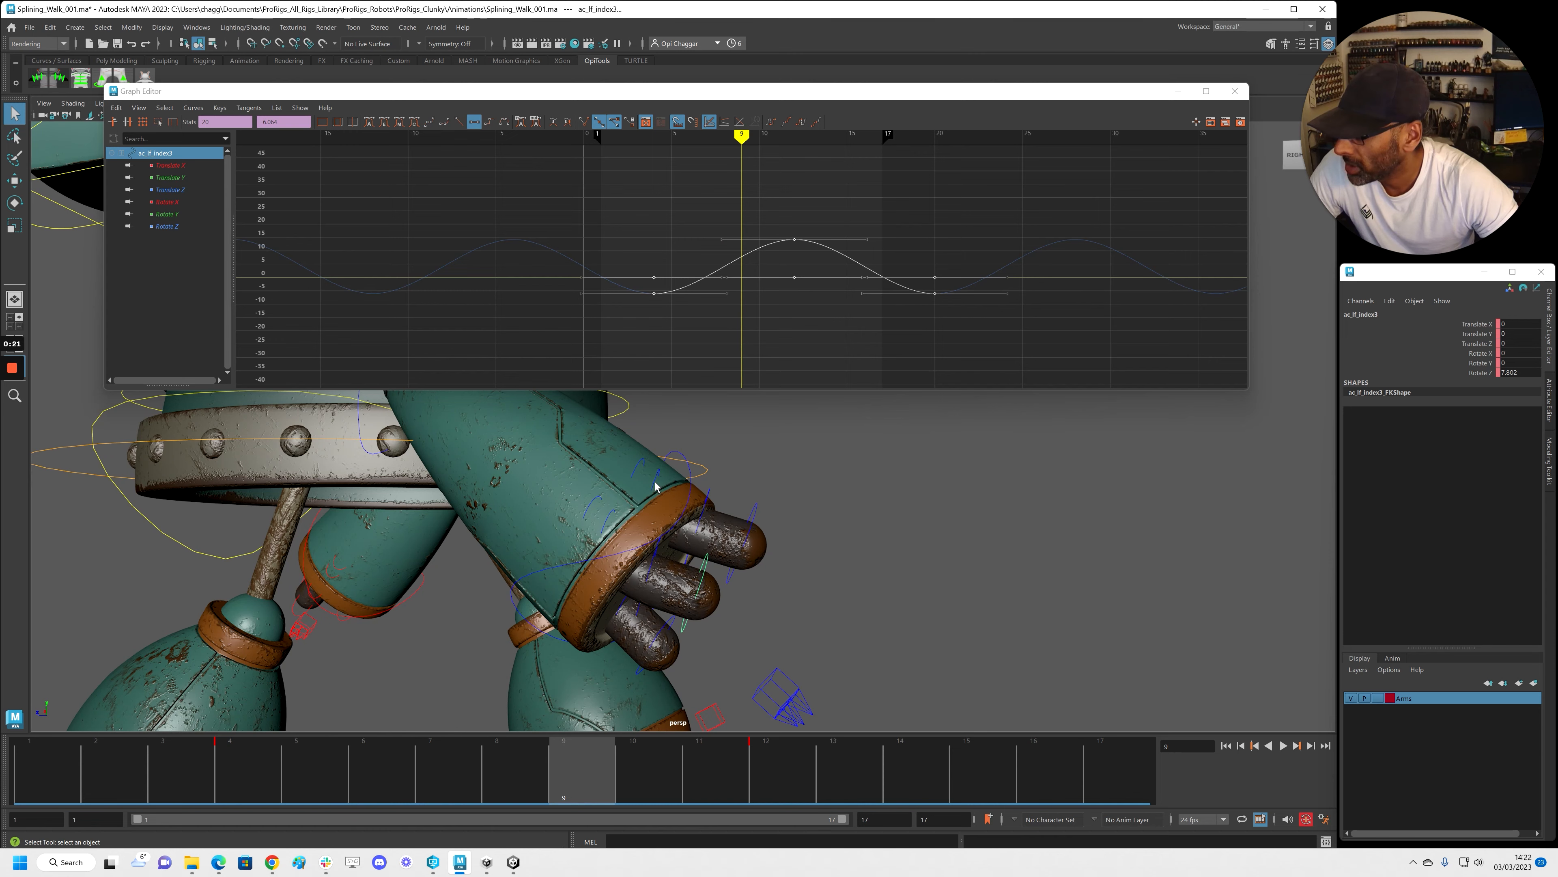
# Shift ac_lf_middle1's keys one frame later and ac_lf_middle2's keys two frames later
pyautogui.click(656, 484)
pyautogui.scroll(-4, 651, 299)
pyautogui.moveTo(452, 201); pyautogui.dragTo(969, 340)
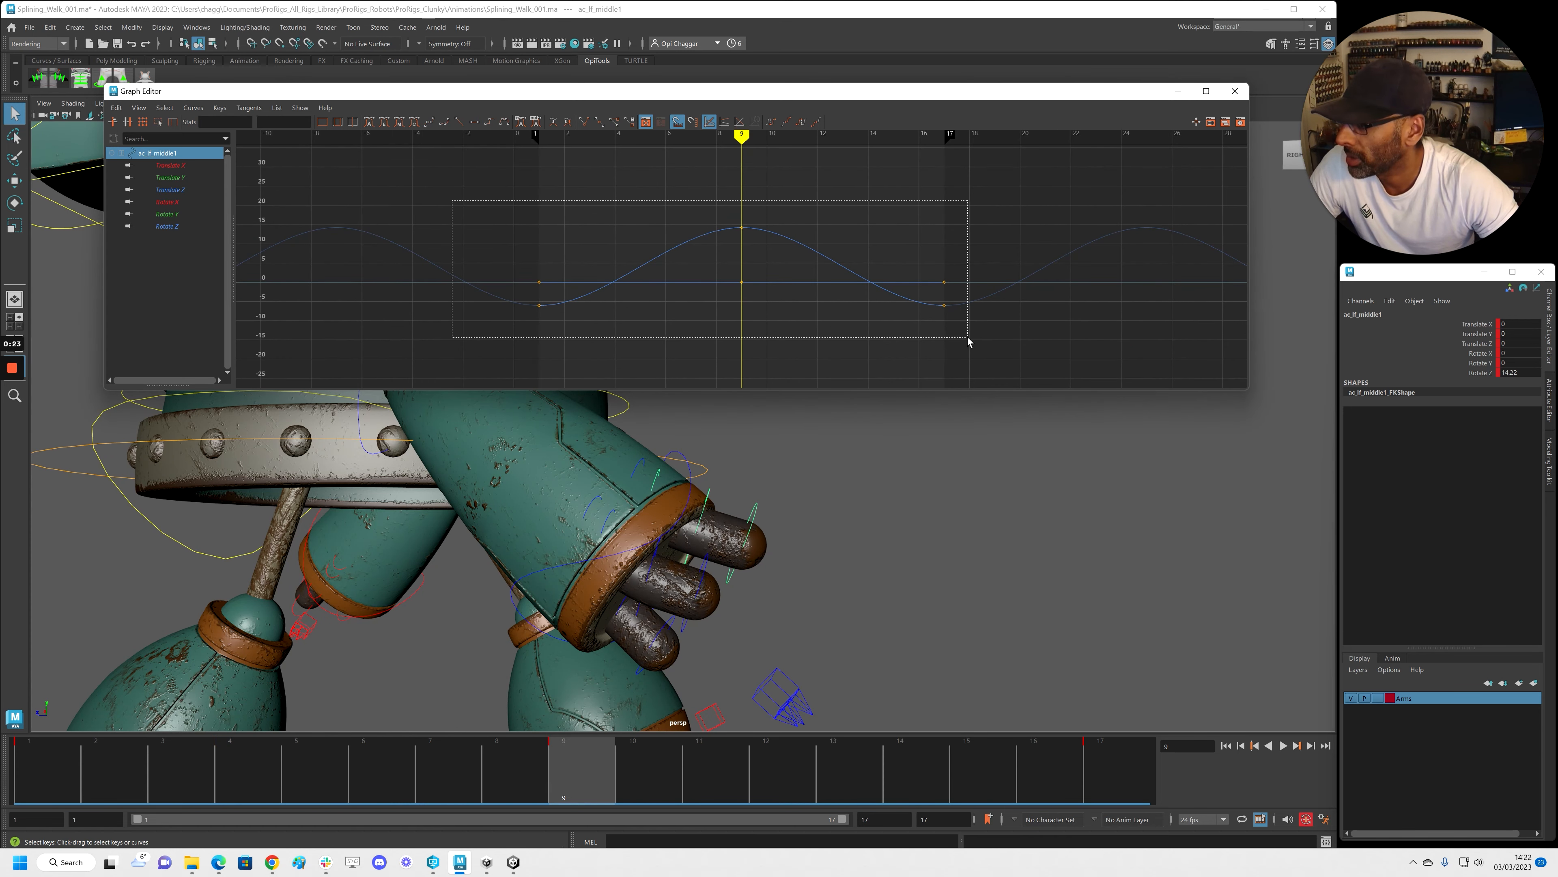
pyautogui.keyDown('shift'); pyautogui.moveTo(851, 334); pyautogui.dragTo(877, 334, button='middle'); pyautogui.keyUp('shift')
pyautogui.click(707, 497)
pyautogui.scroll(-5, 674, 302)
pyautogui.moveTo(510, 202); pyautogui.dragTo(917, 341)
pyautogui.keyDown('shift'); pyautogui.moveTo(859, 338); pyautogui.dragTo(904, 340, button='middle'); pyautogui.keyUp('shift')
# Shift both ac_lf_middle3 curves' keys two frames later
pyautogui.click(771, 507)
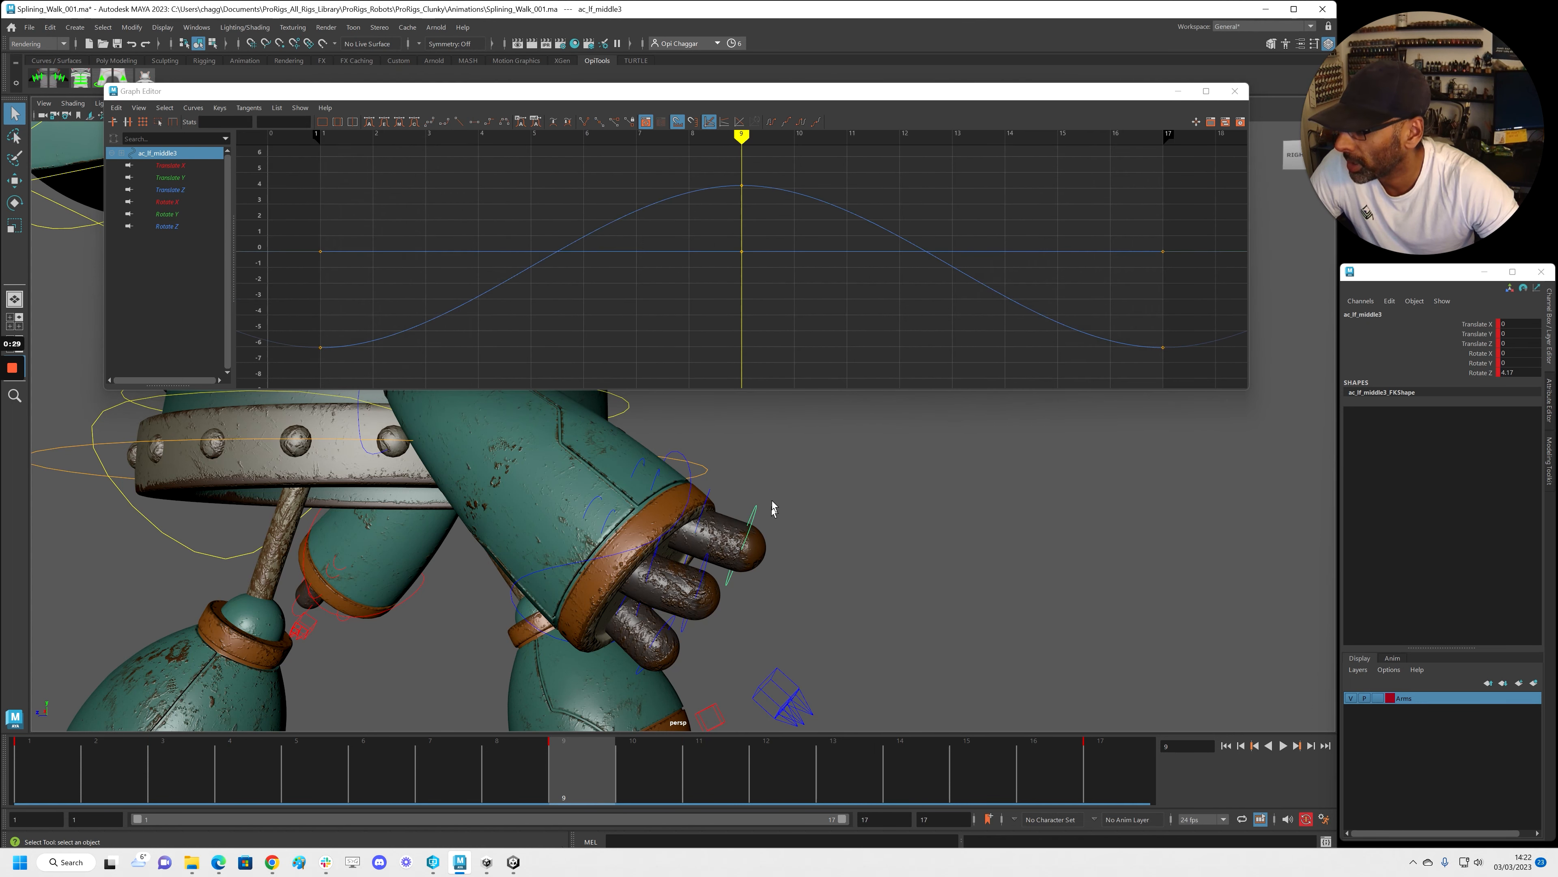
pyautogui.scroll(-4, 748, 295)
pyautogui.moveTo(475, 192); pyautogui.dragTo(995, 338)
pyautogui.keyDown('shift'); pyautogui.moveTo(681, 278); pyautogui.dragTo(704, 278, button='middle'); pyautogui.keyUp('shift')
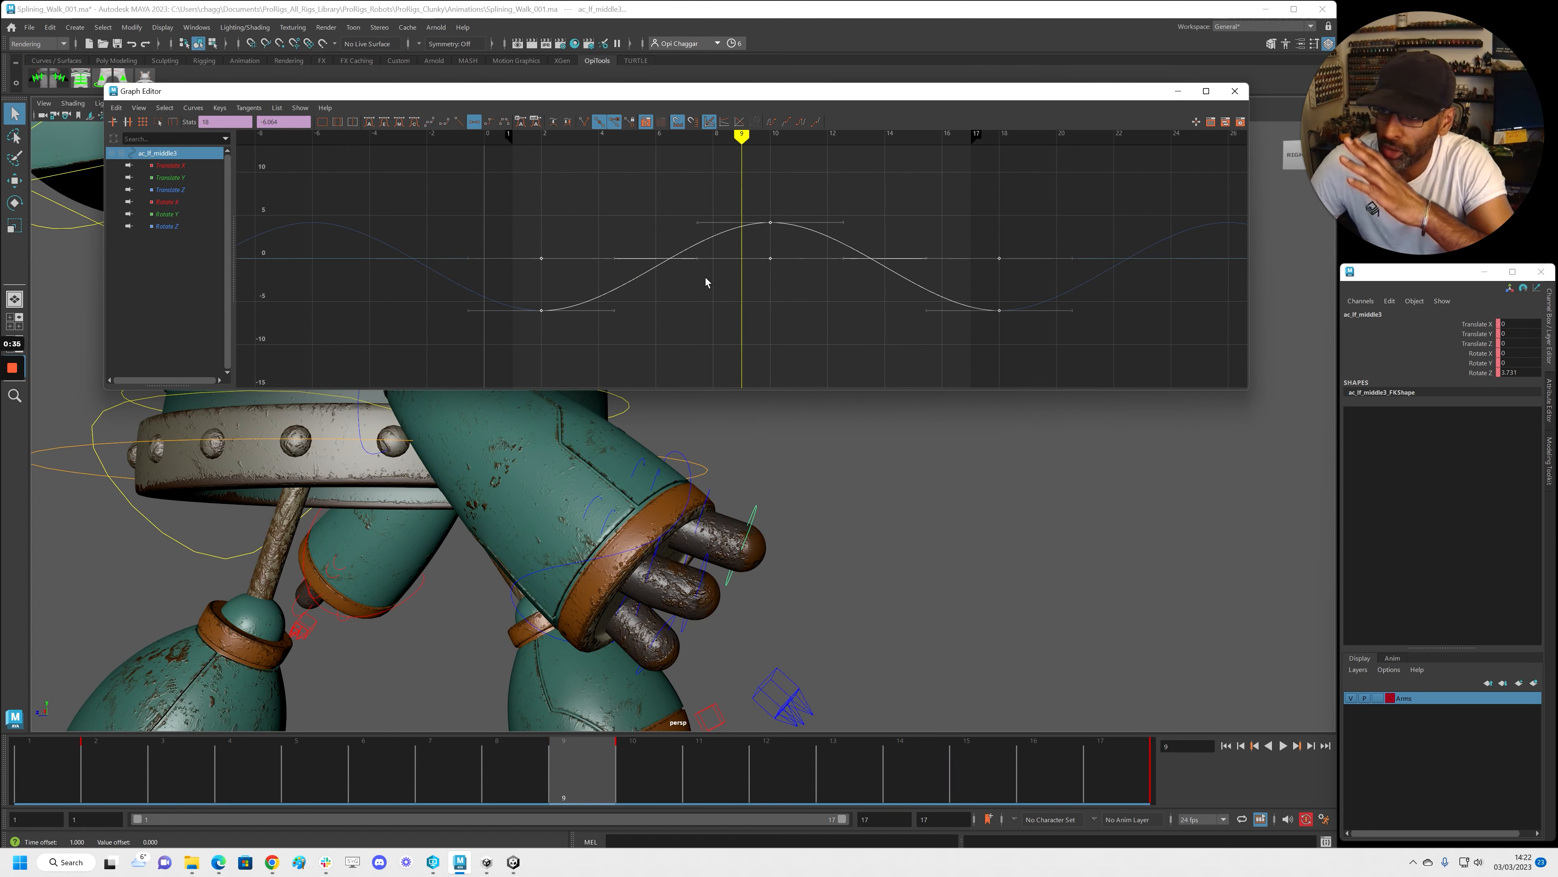
pyautogui.keyDown('shift'); pyautogui.moveTo(690, 280); pyautogui.dragTo(751, 276, button='middle'); pyautogui.keyUp('shift')
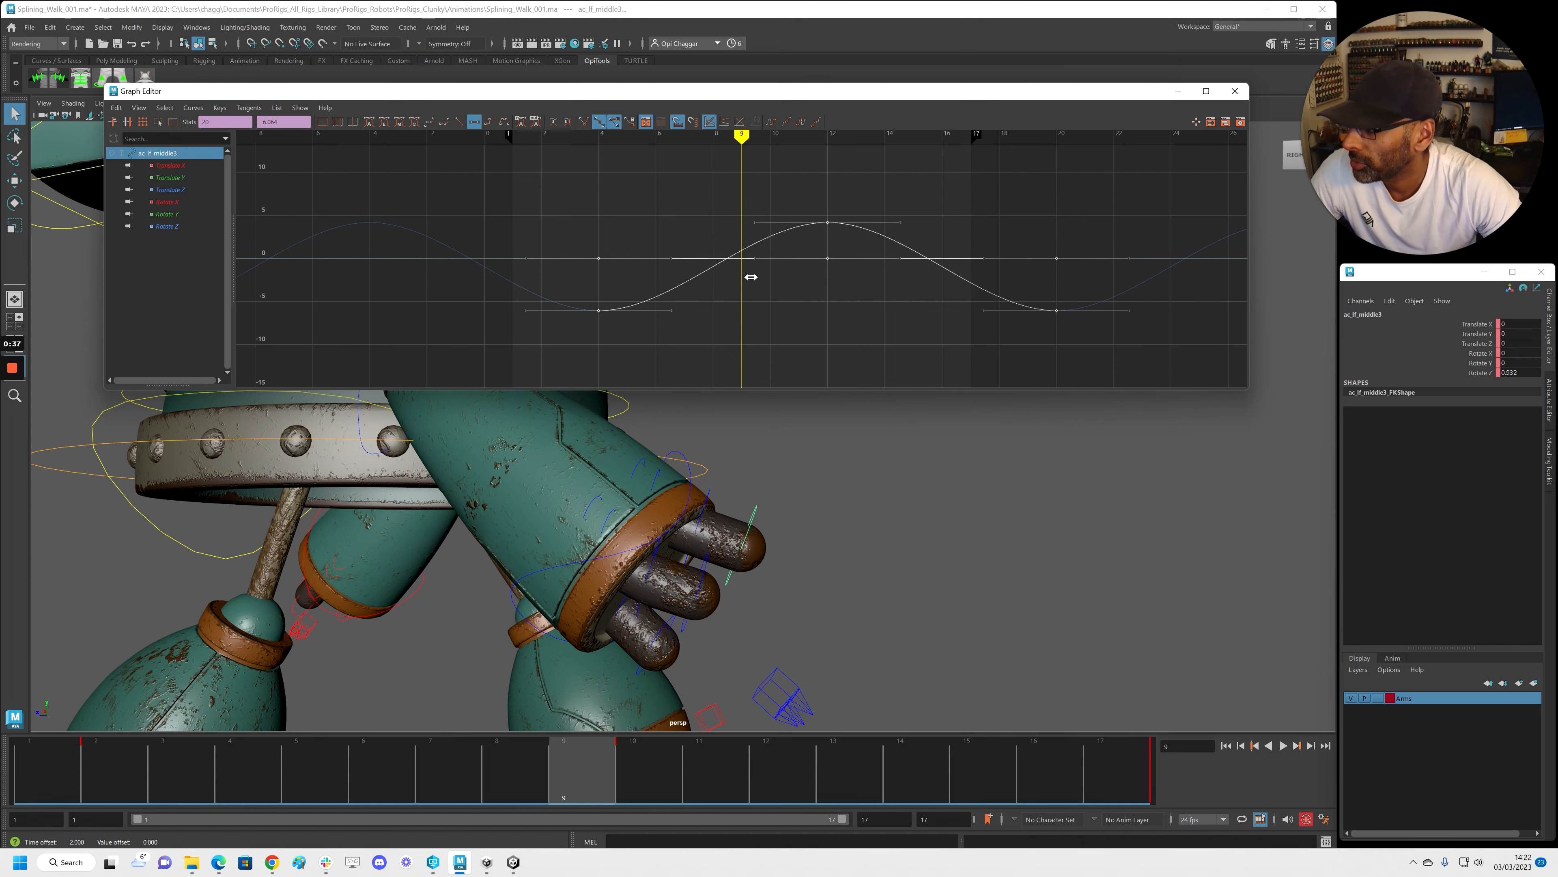
# Play back to check the offsets, view the hand at frame 6, and select the first two thumb controls
pyautogui.hotkey('alt', 'v')
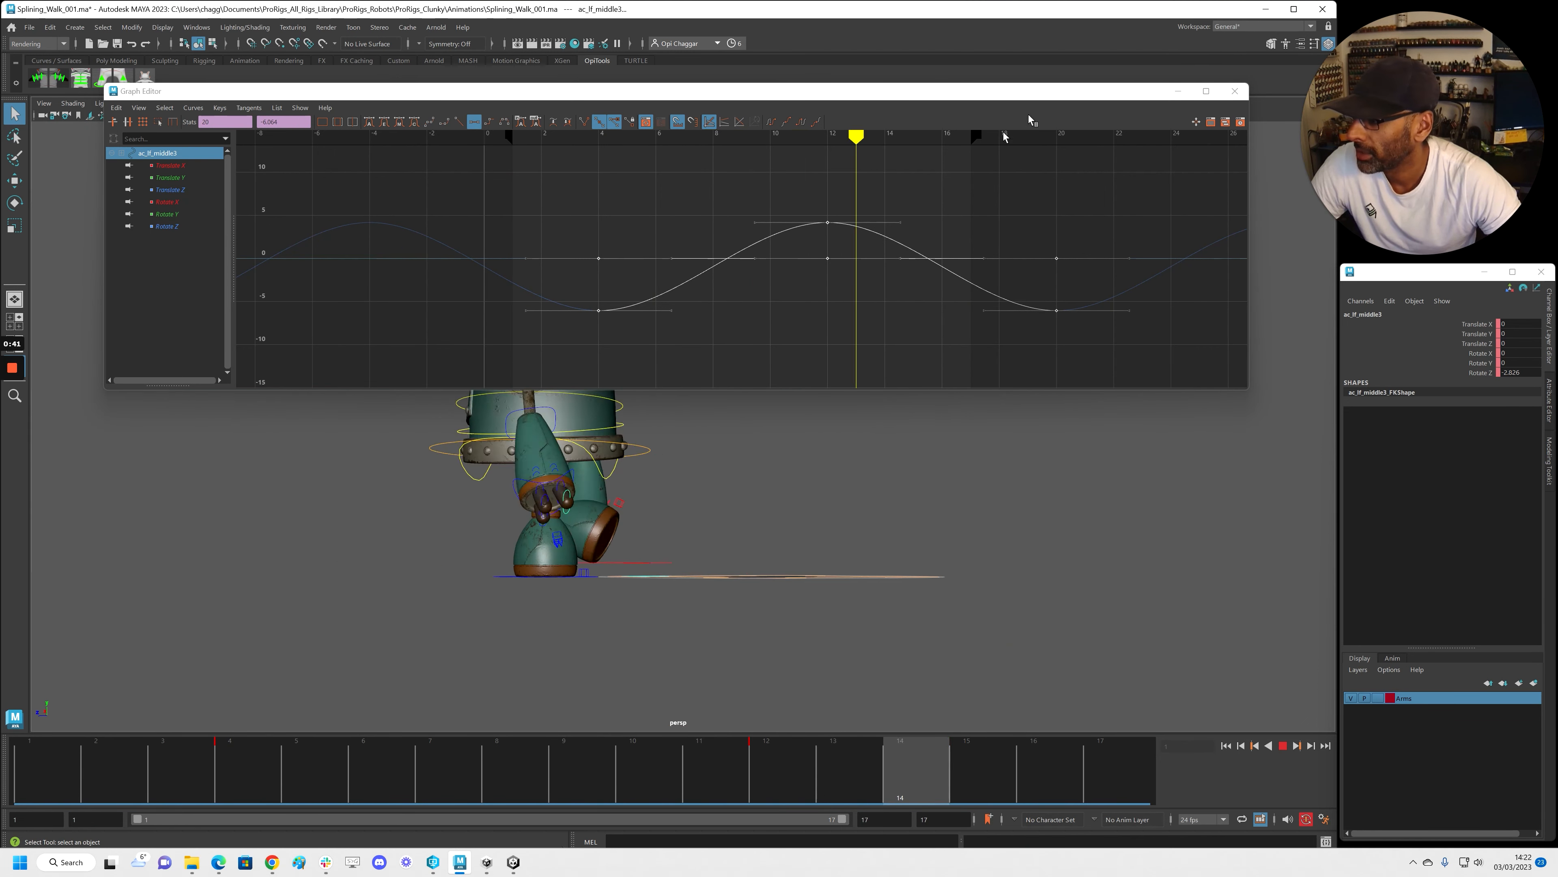
pyautogui.moveTo(1049, 93); pyautogui.dragTo(1076, 52)
pyautogui.keyDown('alt'); pyautogui.moveTo(718, 485); pyautogui.dragTo(790, 483, button='right'); pyautogui.keyUp('alt')
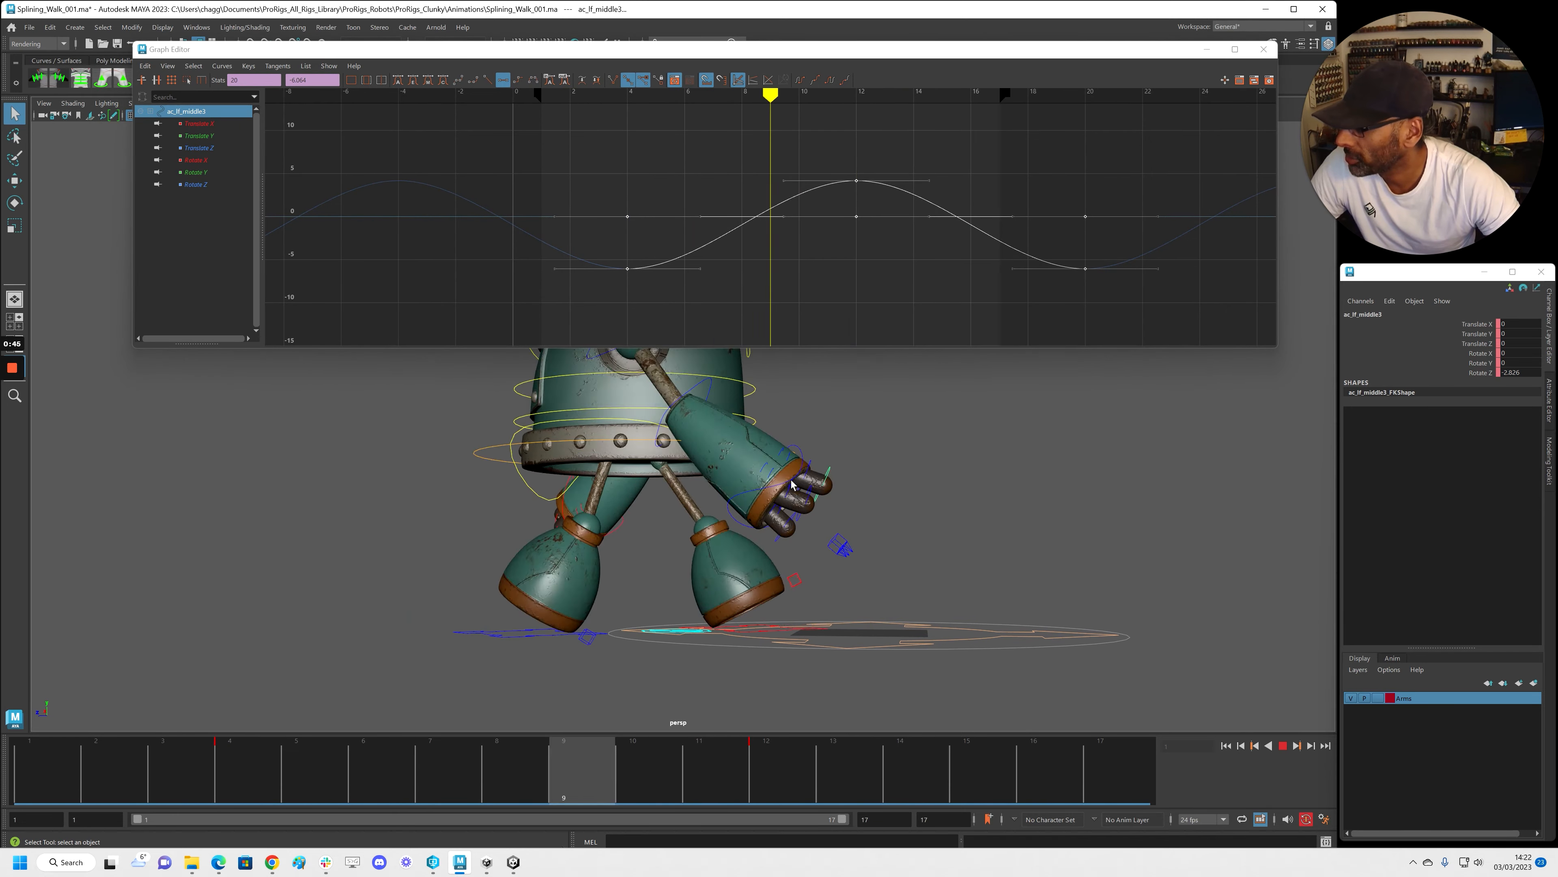
pyautogui.click(372, 795)
pyautogui.keyDown('alt'); pyautogui.moveTo(730, 599); pyautogui.dragTo(782, 605, button='right'); pyautogui.keyUp('alt')
pyautogui.keyDown('alt'); pyautogui.moveTo(783, 605); pyautogui.dragTo(721, 497, button='middle'); pyautogui.keyUp('alt')
pyautogui.keyDown('alt'); pyautogui.moveTo(721, 497); pyautogui.dragTo(782, 504, button='right'); pyautogui.keyUp('alt')
pyautogui.moveTo(782, 504)
pyautogui.keyDown('alt'); pyautogui.mouseDown()
pyautogui.moveTo(750, 515)
pyautogui.moveTo(778, 519)
pyautogui.mouseUp(); pyautogui.keyUp('alt')
pyautogui.keyDown('alt'); pyautogui.moveTo(641, 540); pyautogui.dragTo(674, 529); pyautogui.keyUp('alt')
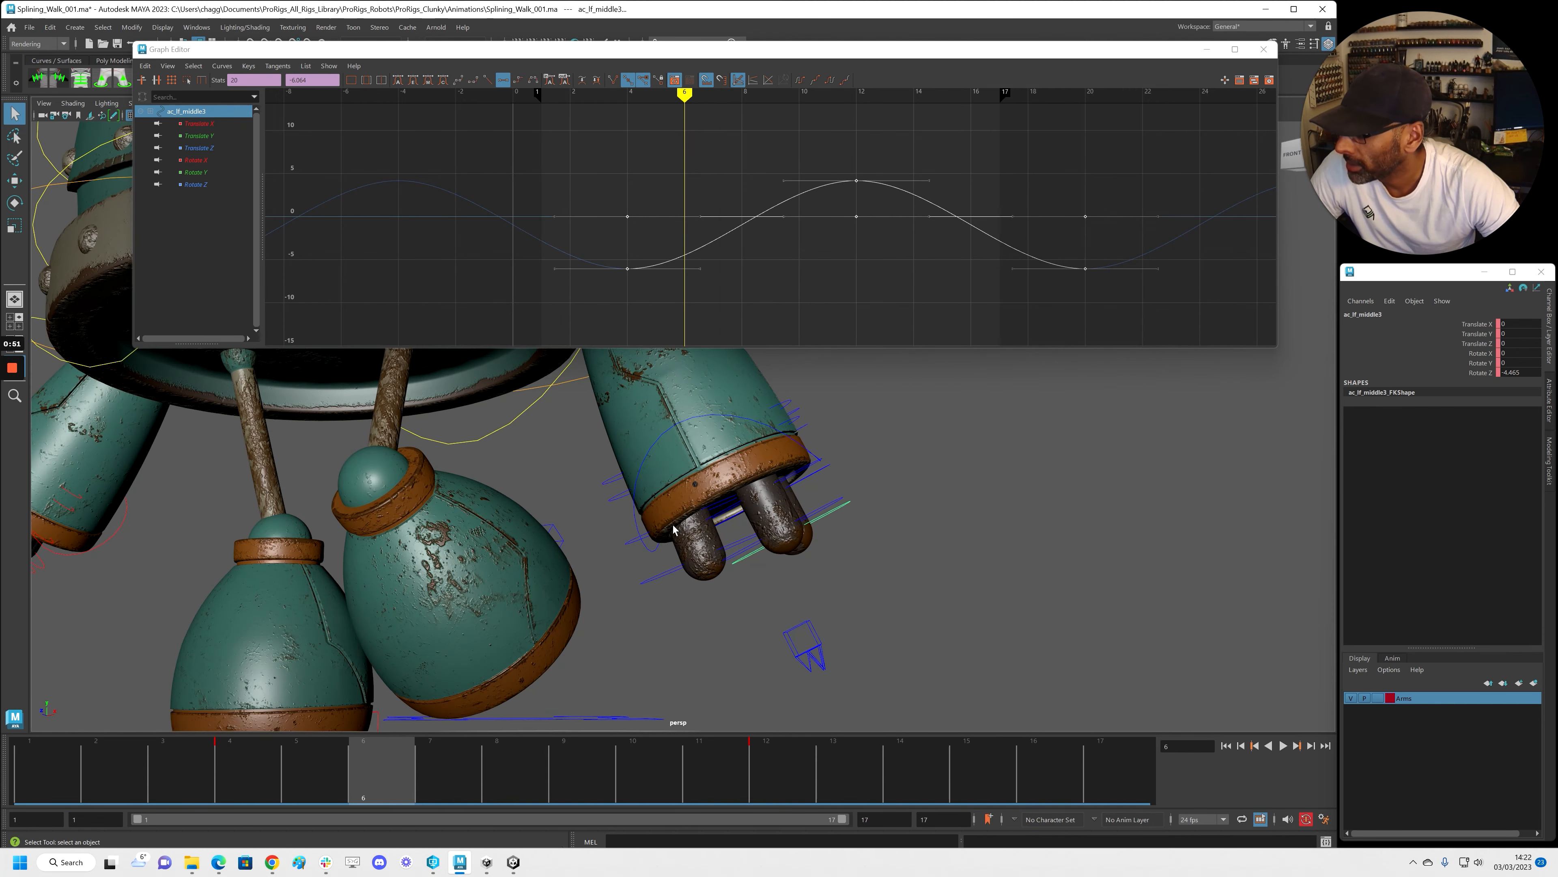
pyautogui.click(612, 483)
pyautogui.keyDown('shift'); pyautogui.click(622, 540); pyautogui.keyUp('shift')
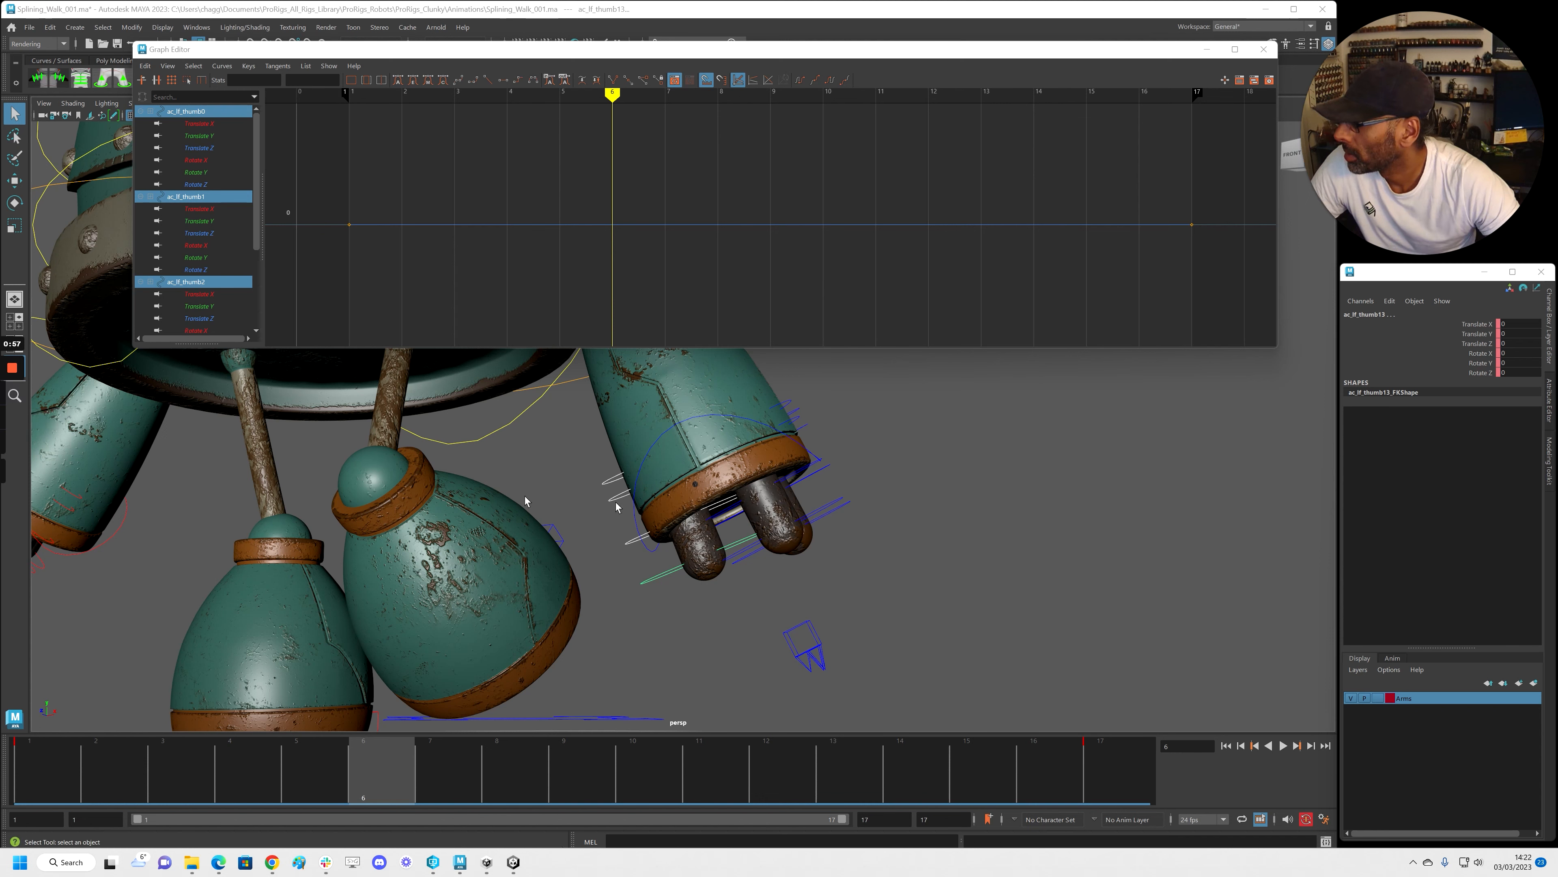
# Widen the view of the hand, return to frame 1 and play the animation
pyautogui.keyDown('alt'); pyautogui.moveTo(767, 498); pyautogui.dragTo(684, 546); pyautogui.keyUp('alt')
pyautogui.keyDown('alt'); pyautogui.moveTo(666, 529); pyautogui.dragTo(626, 494, button='right'); pyautogui.keyUp('alt')
pyautogui.moveTo(383, 773); pyautogui.dragTo(55, 752)
pyautogui.keyDown('alt'); pyautogui.moveTo(586, 574); pyautogui.dragTo(615, 565); pyautogui.keyUp('alt')
pyautogui.hotkey('alt', 'v')
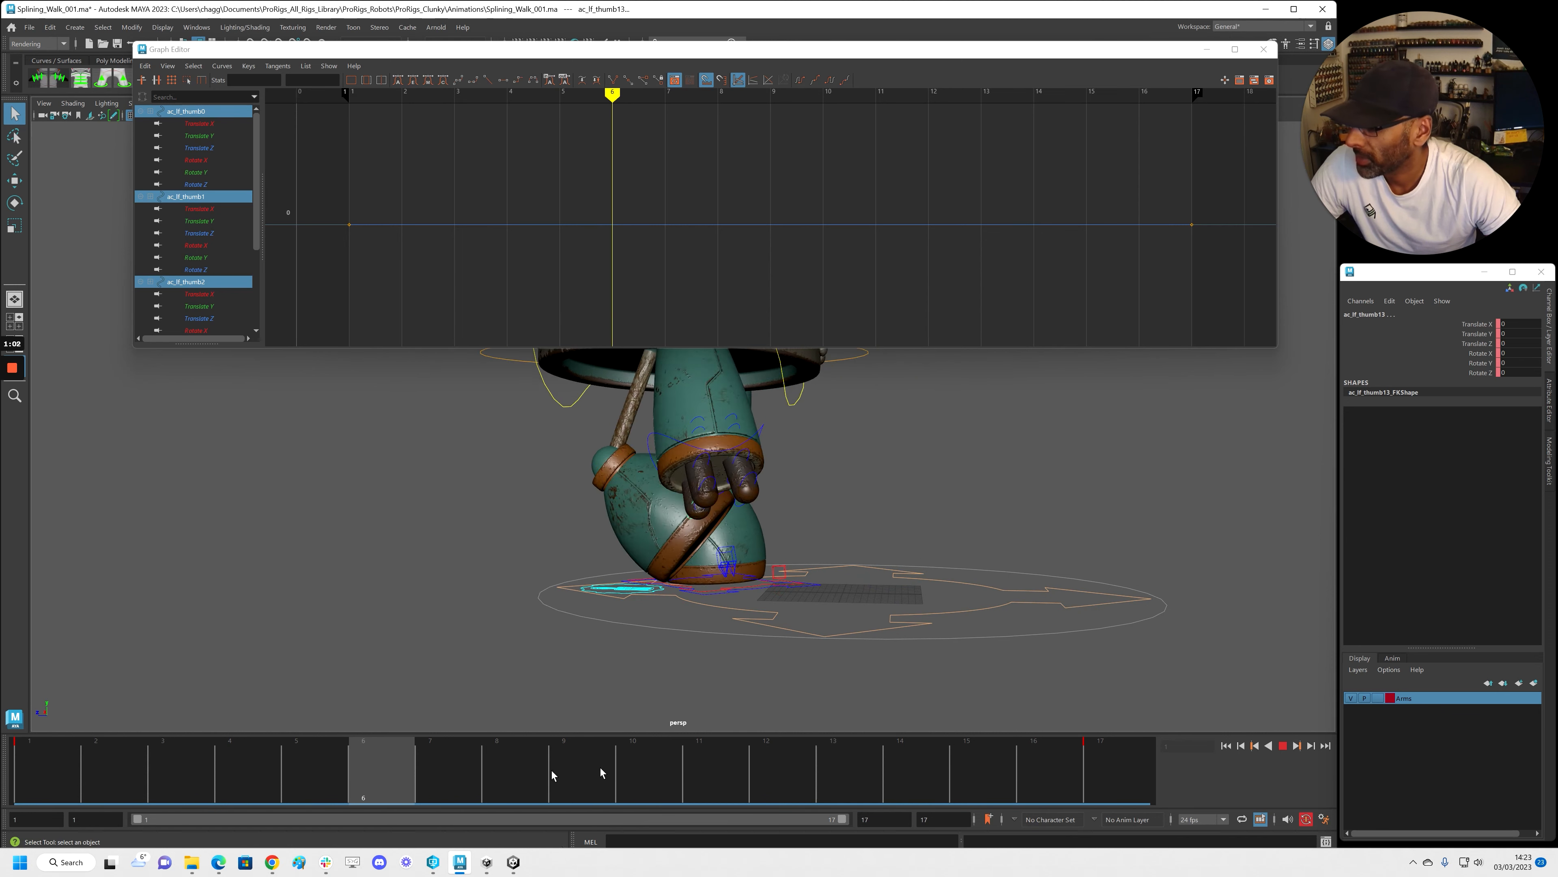
# Rotate the thumb to about -4 degrees and key it, then to about 6.6 at frame 1
pyautogui.click(1449, 353)
pyautogui.press('e')
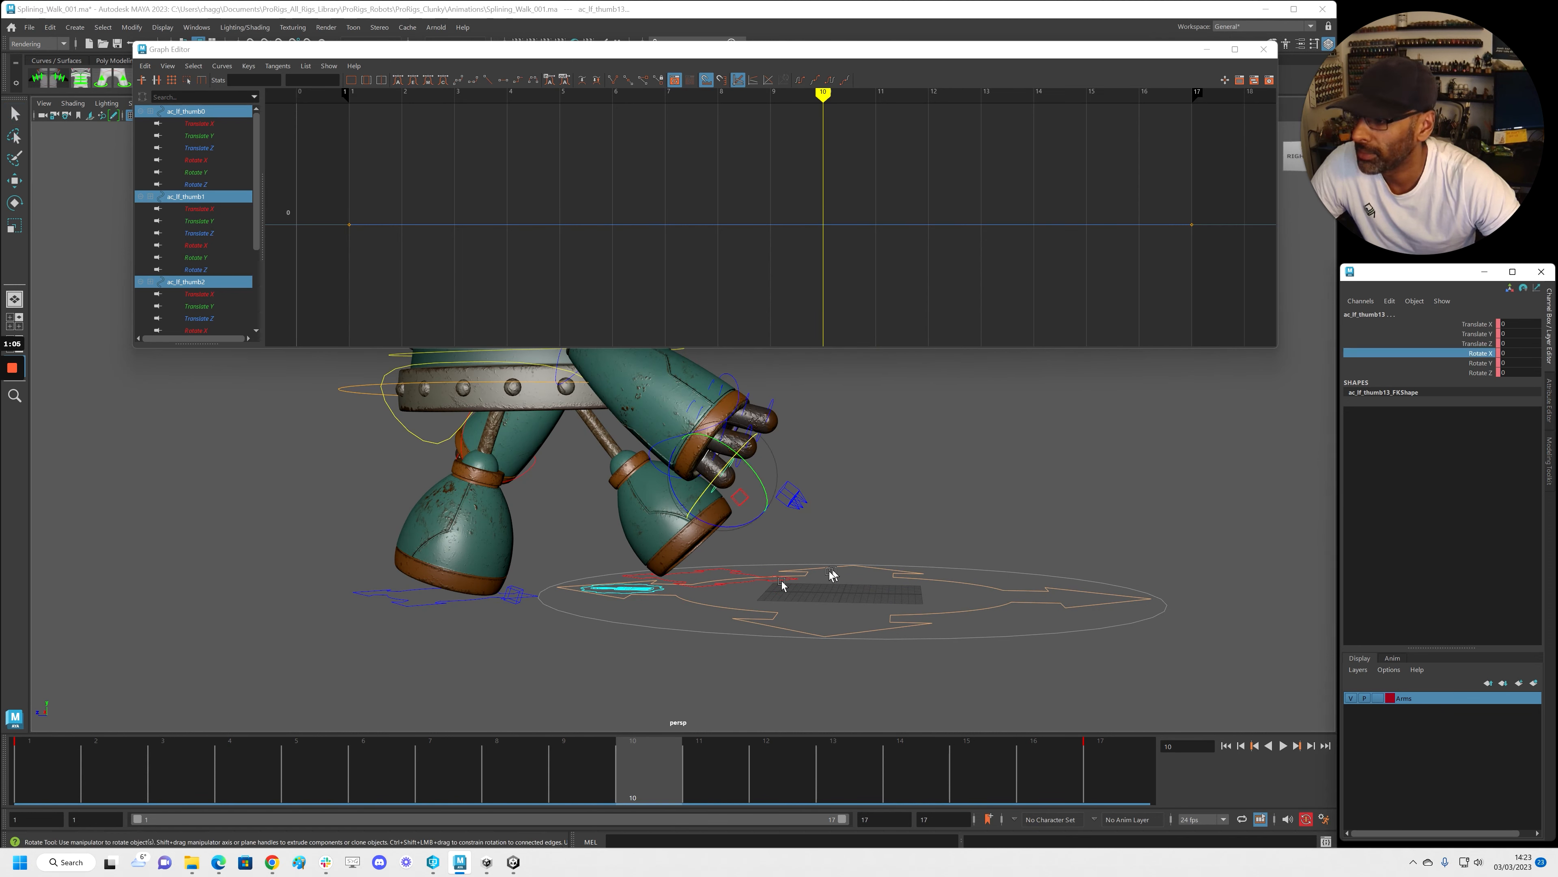
pyautogui.moveTo(729, 532); pyautogui.dragTo(736, 532)
pyautogui.moveTo(633, 759); pyautogui.dragTo(61, 740)
pyautogui.keyDown('alt'); pyautogui.moveTo(538, 517); pyautogui.dragTo(709, 540, button='middle'); pyautogui.keyUp('alt')
pyautogui.moveTo(732, 531); pyautogui.dragTo(725, 532)
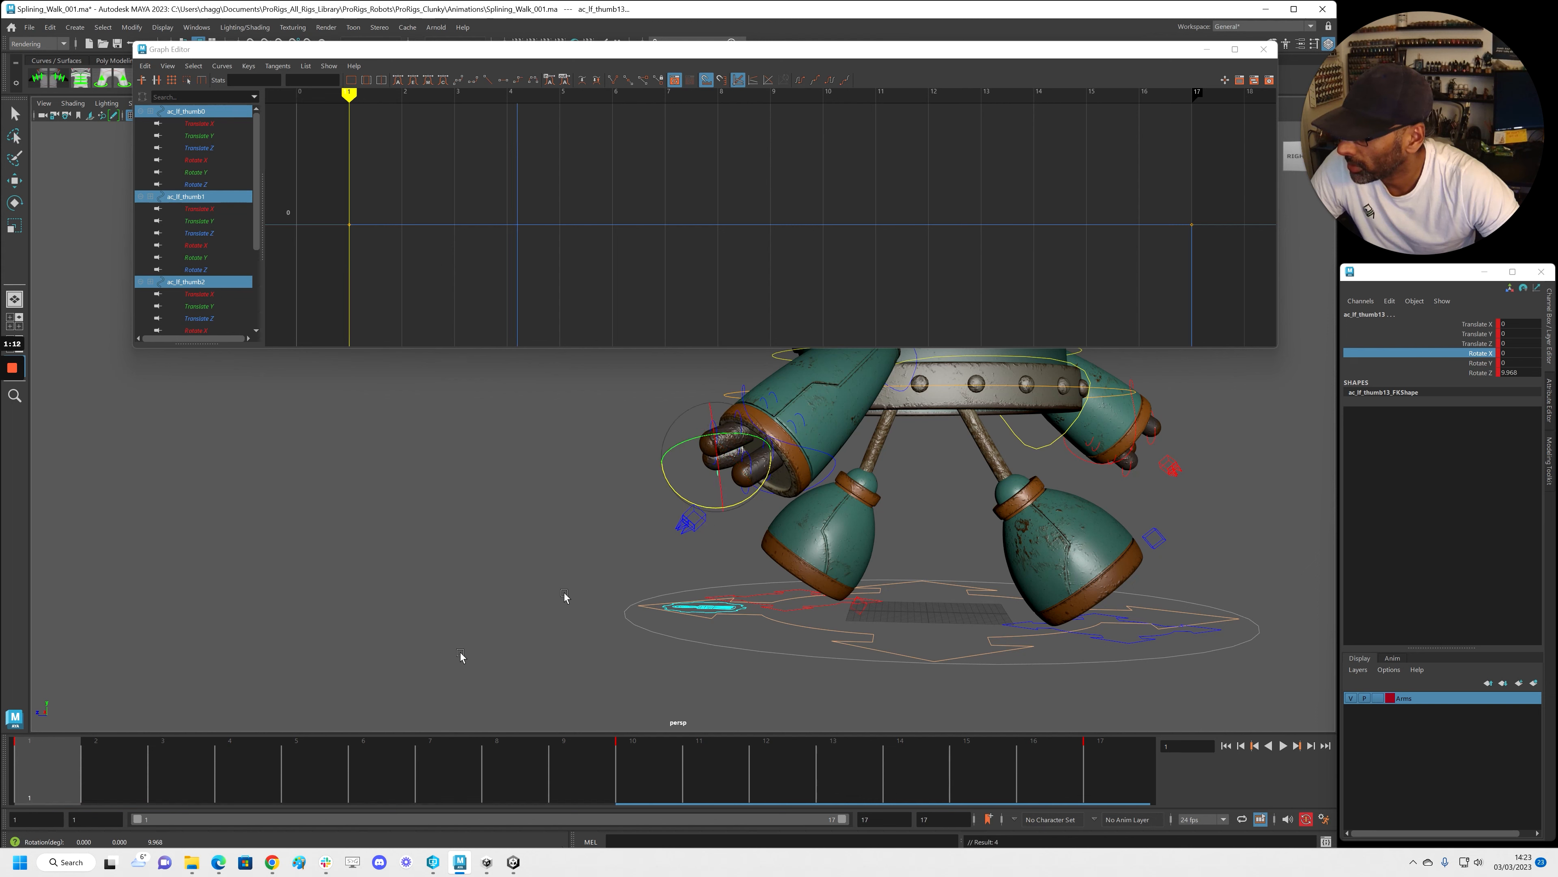
# Play back the thumb swing and scrub to frames 9 and 2 to inspect it
pyautogui.hotkey('alt', 'v')
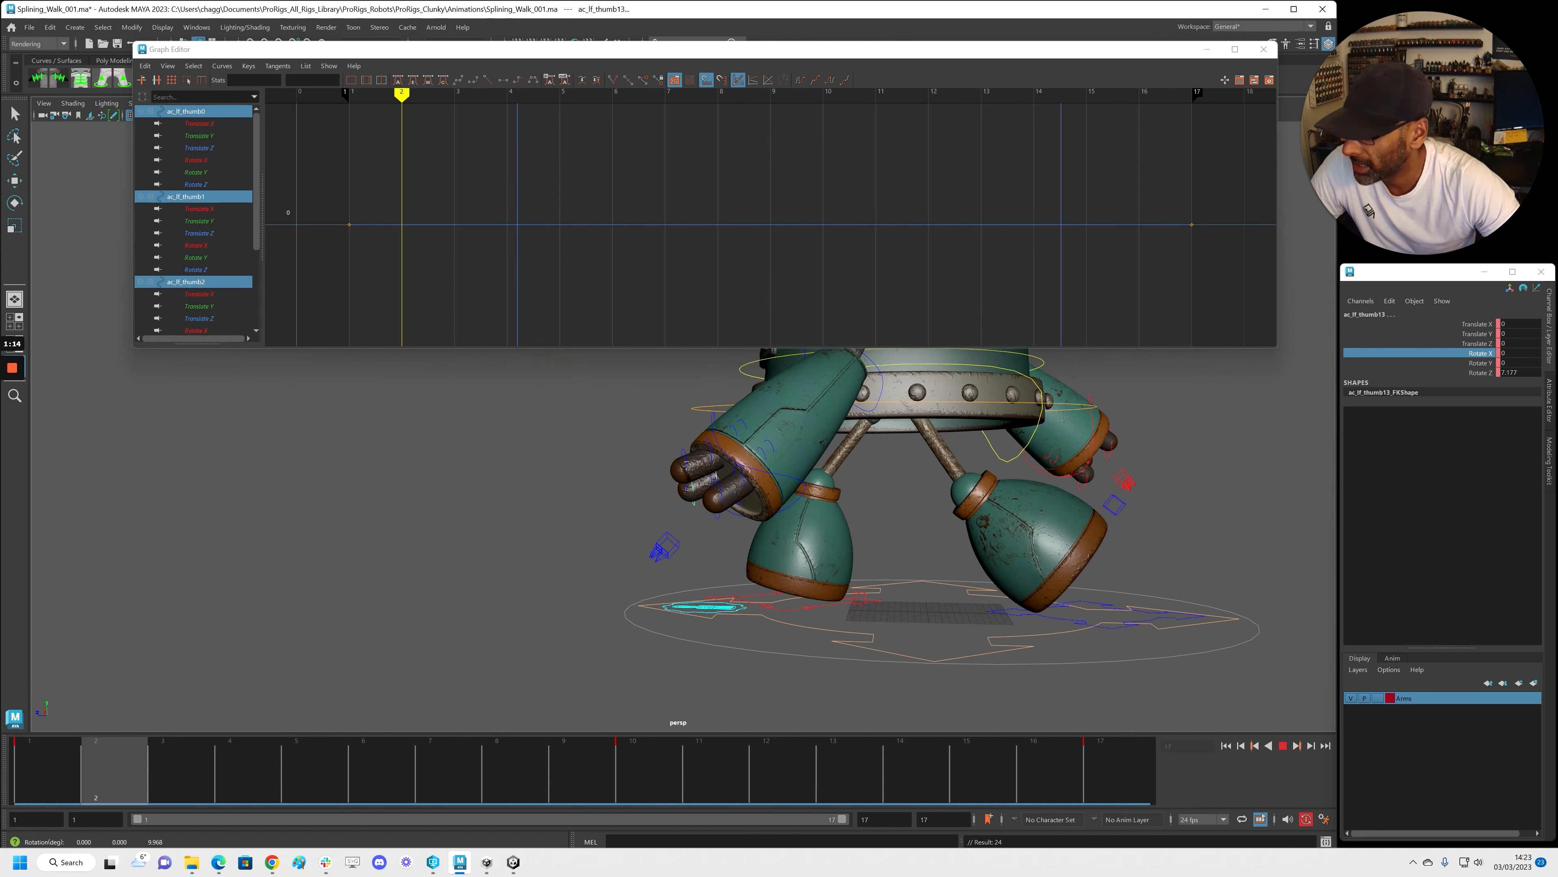
pyautogui.moveTo(589, 755); pyautogui.dragTo(138, 761)
pyautogui.keyDown('alt'); pyautogui.moveTo(522, 573); pyautogui.dragTo(590, 528); pyautogui.keyUp('alt')
# Select ac_lf_thumb1, flatten its Rotate Z tangents and shift the keys one frame later
pyautogui.click(565, 499)
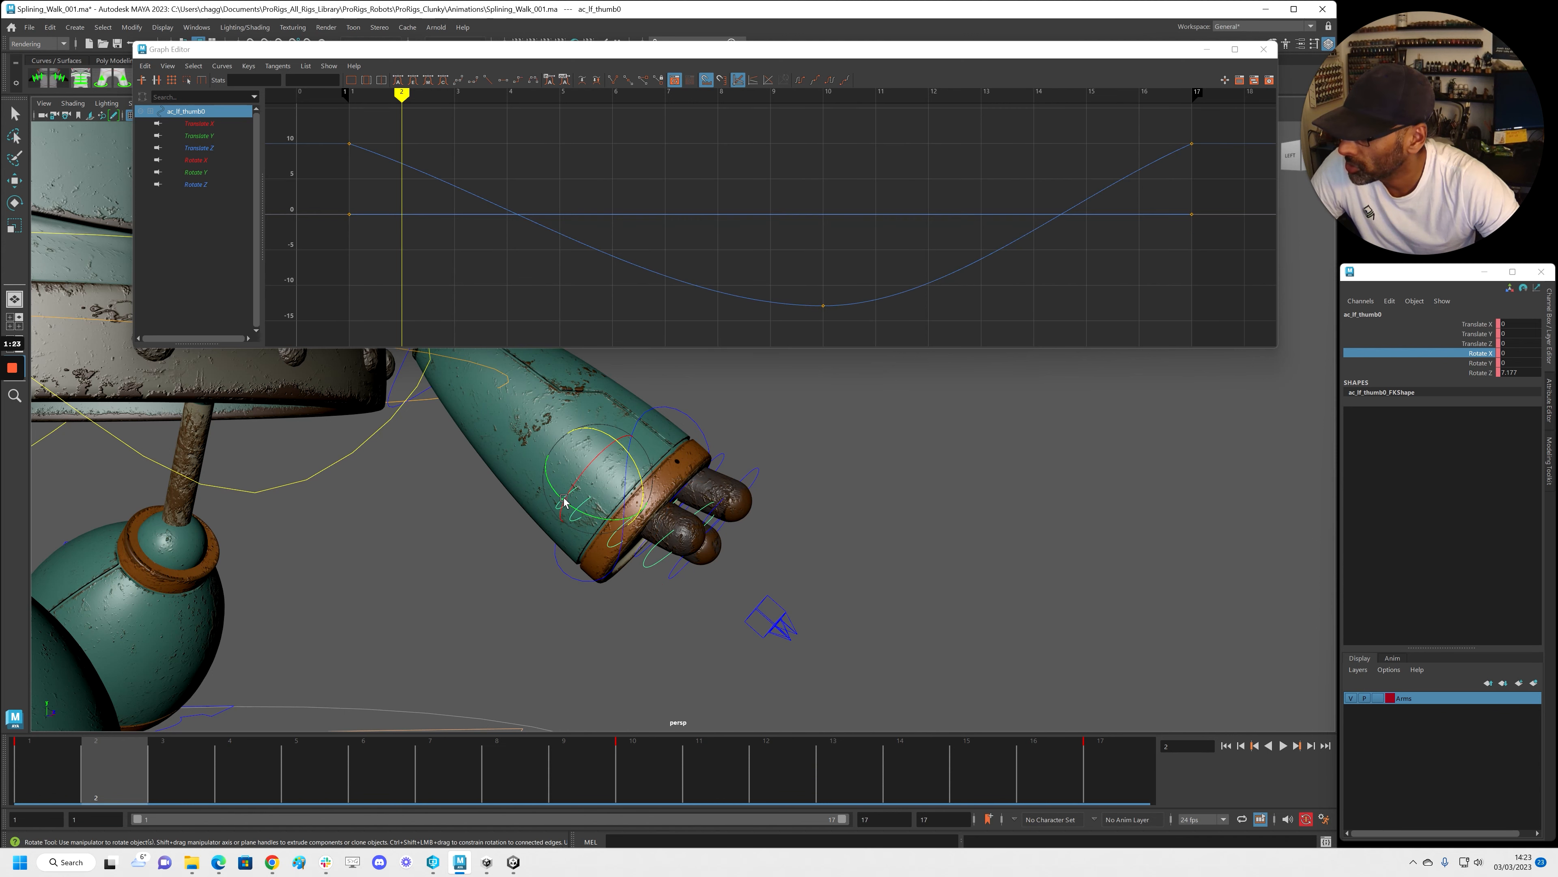
pyautogui.press('q')
pyautogui.click(559, 547)
pyautogui.click(577, 515)
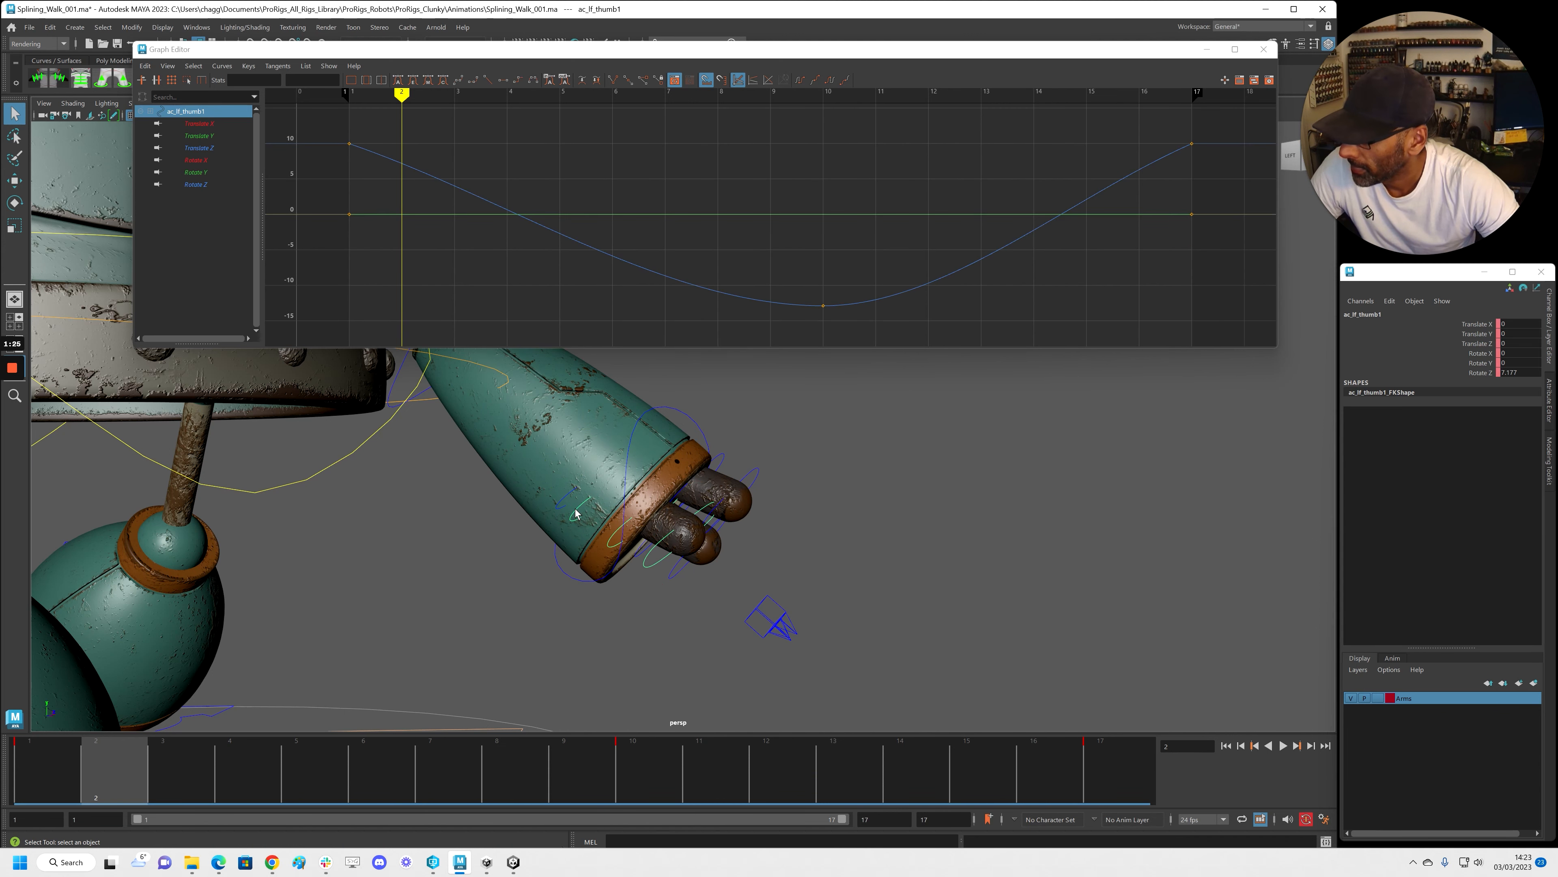
pyautogui.click(207, 172)
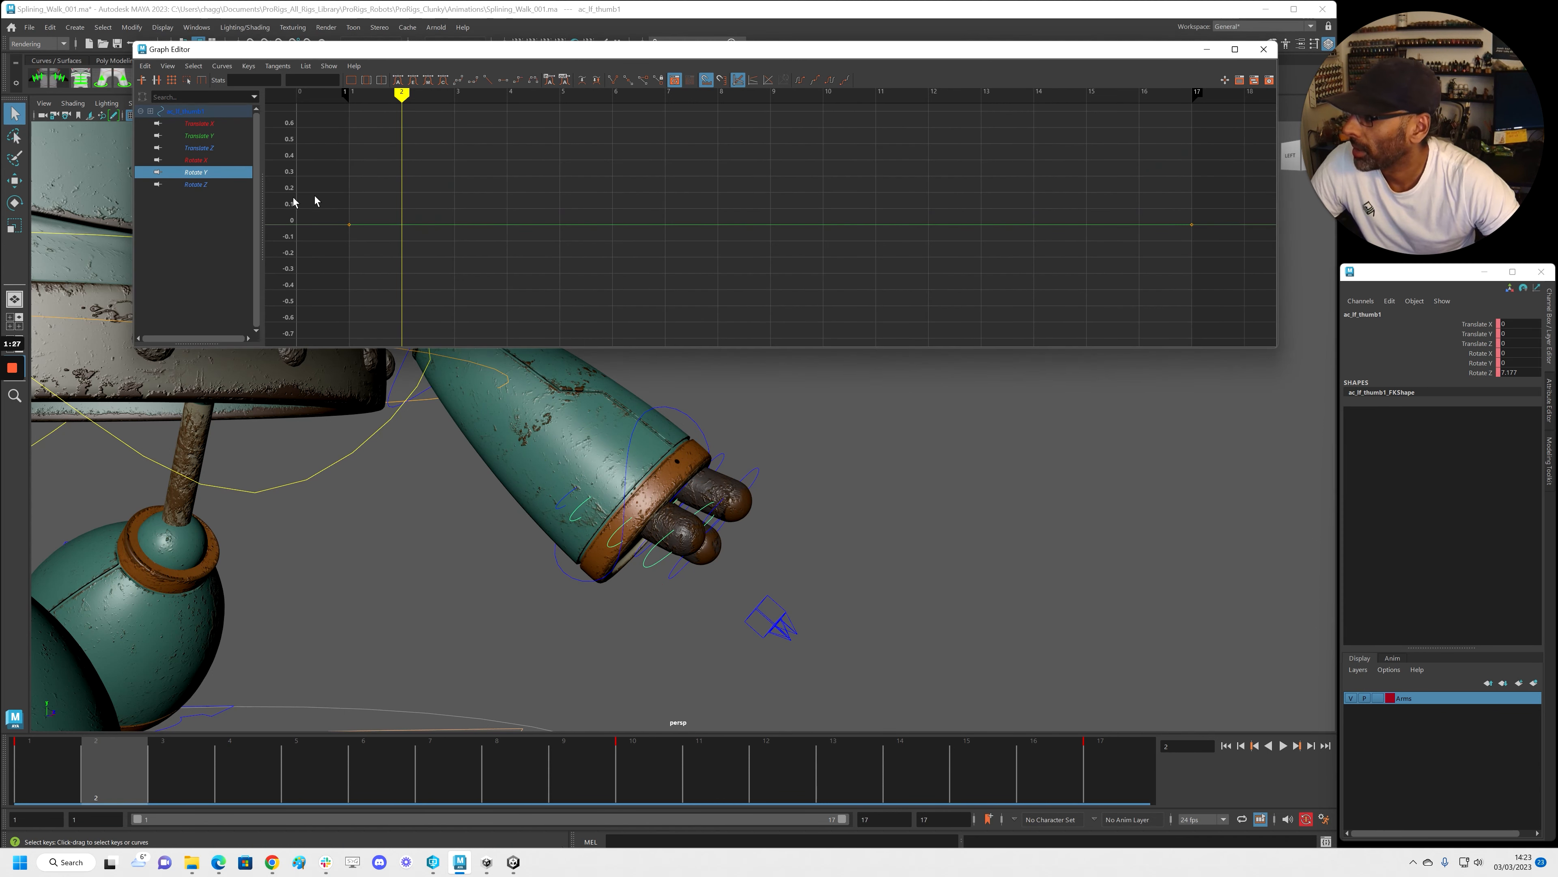
pyautogui.click(239, 185)
pyautogui.scroll(-3, 662, 197)
pyautogui.moveTo(554, 138); pyautogui.dragTo(1205, 292)
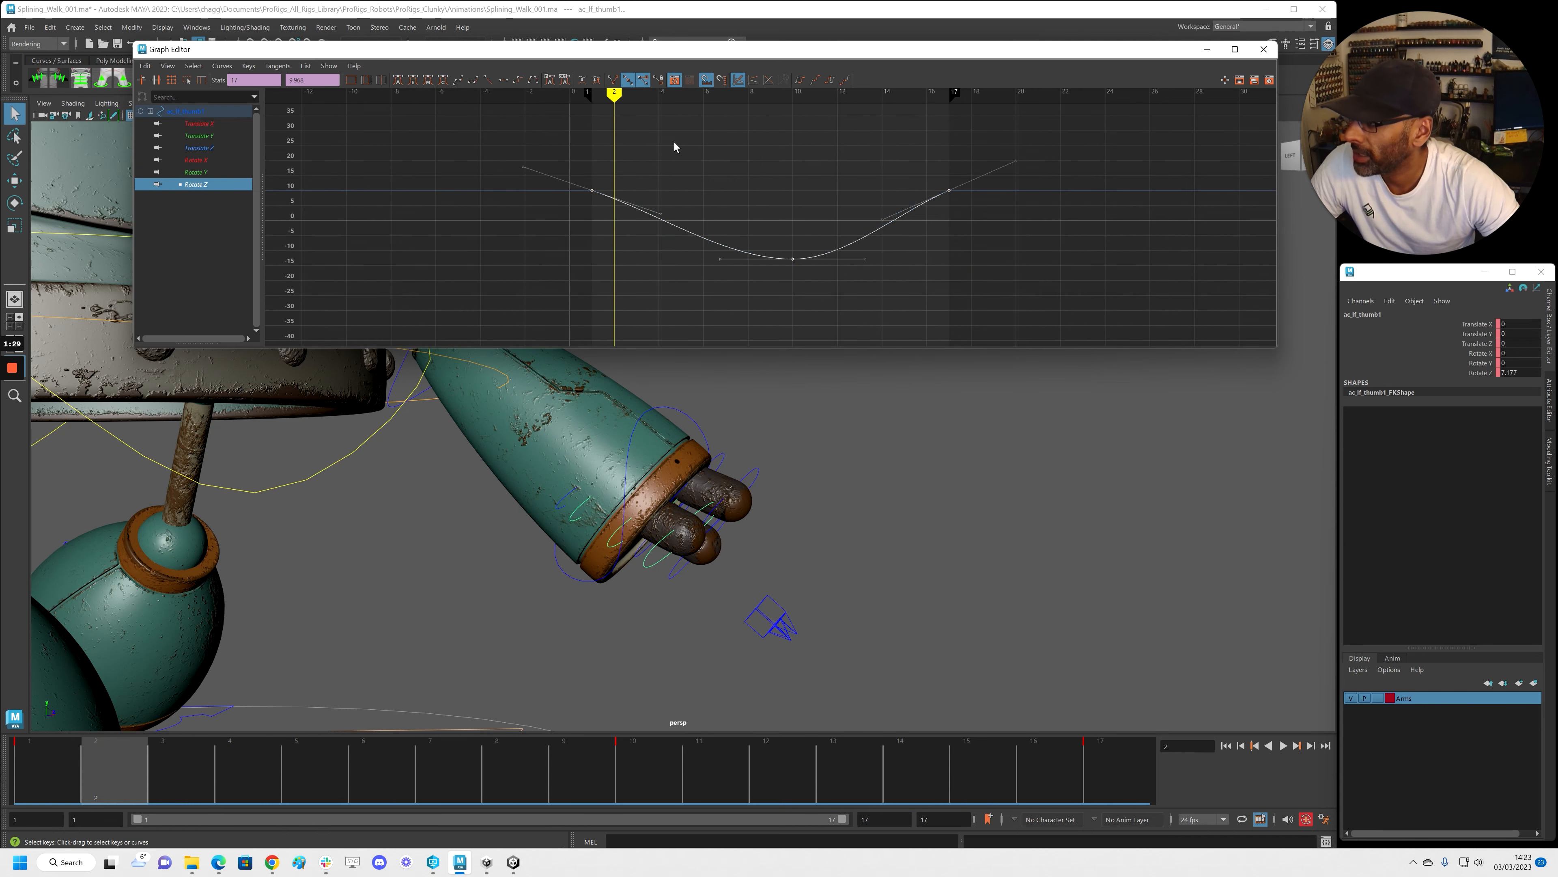
pyautogui.click(503, 80)
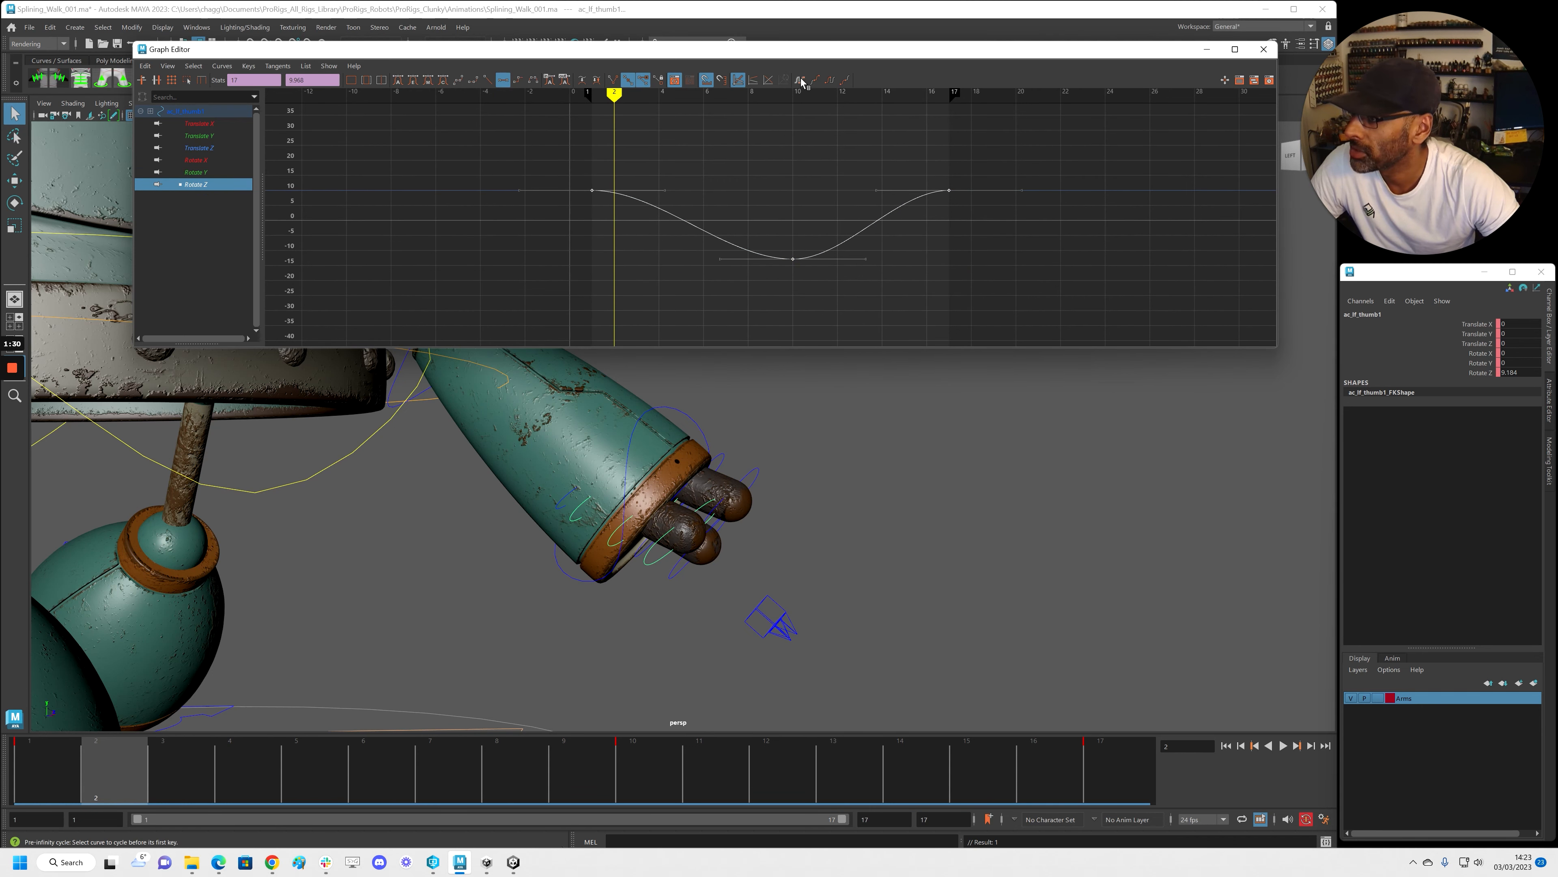
pyautogui.keyDown('shift'); pyautogui.moveTo(952, 292); pyautogui.dragTo(970, 296, button='middle'); pyautogui.keyUp('shift')
# Flatten ac_lf_thumb2's Rotate Z tangents, make it cycle, and shift its keys two frames later
pyautogui.click(617, 530)
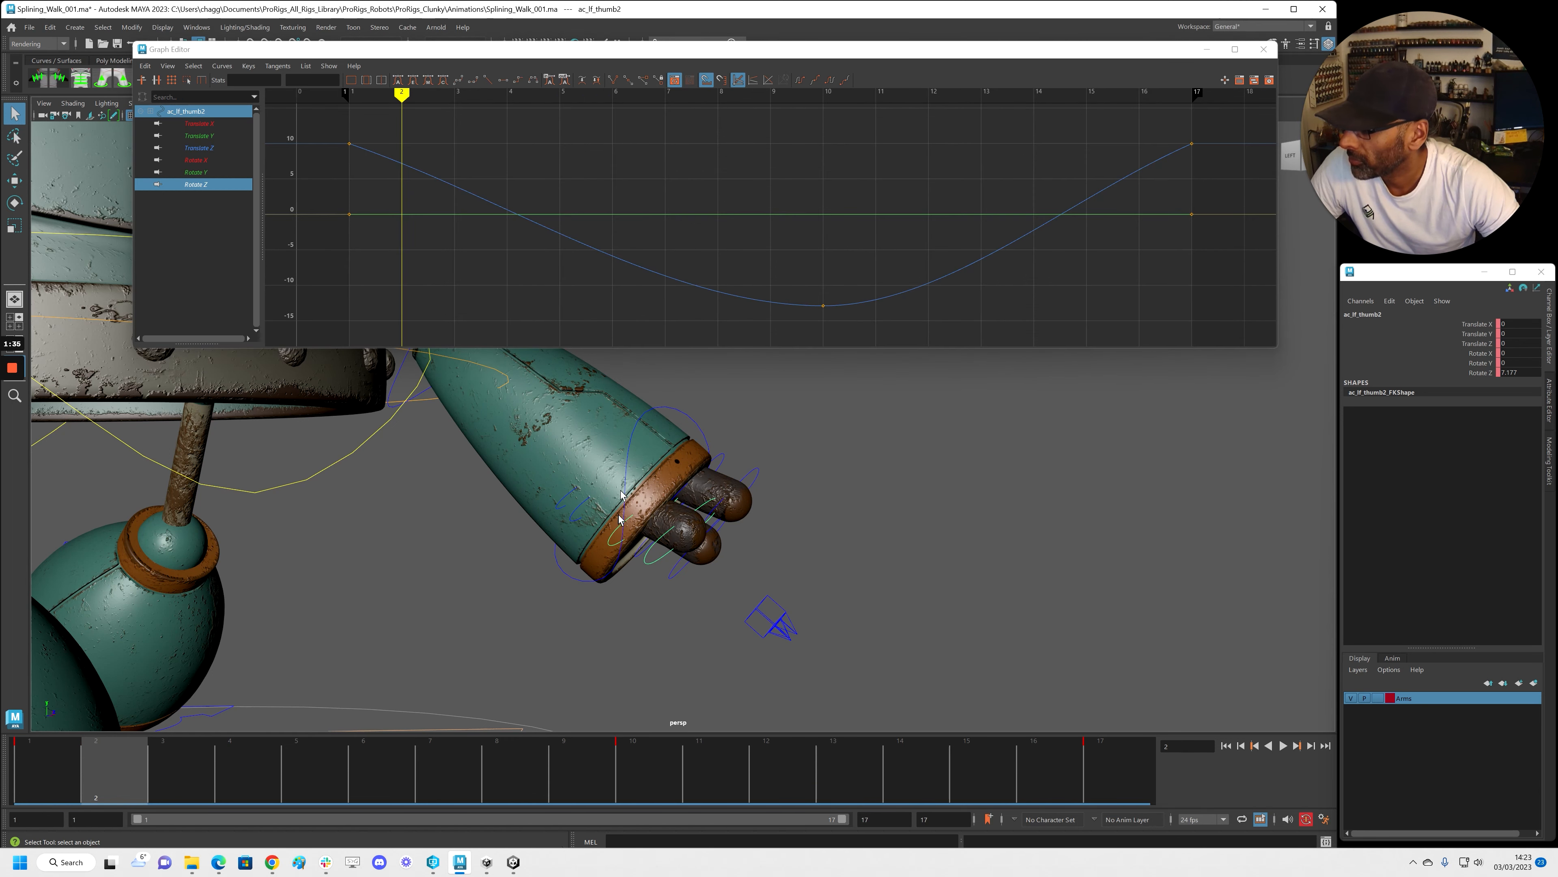
pyautogui.press('f')
pyautogui.click(536, 83)
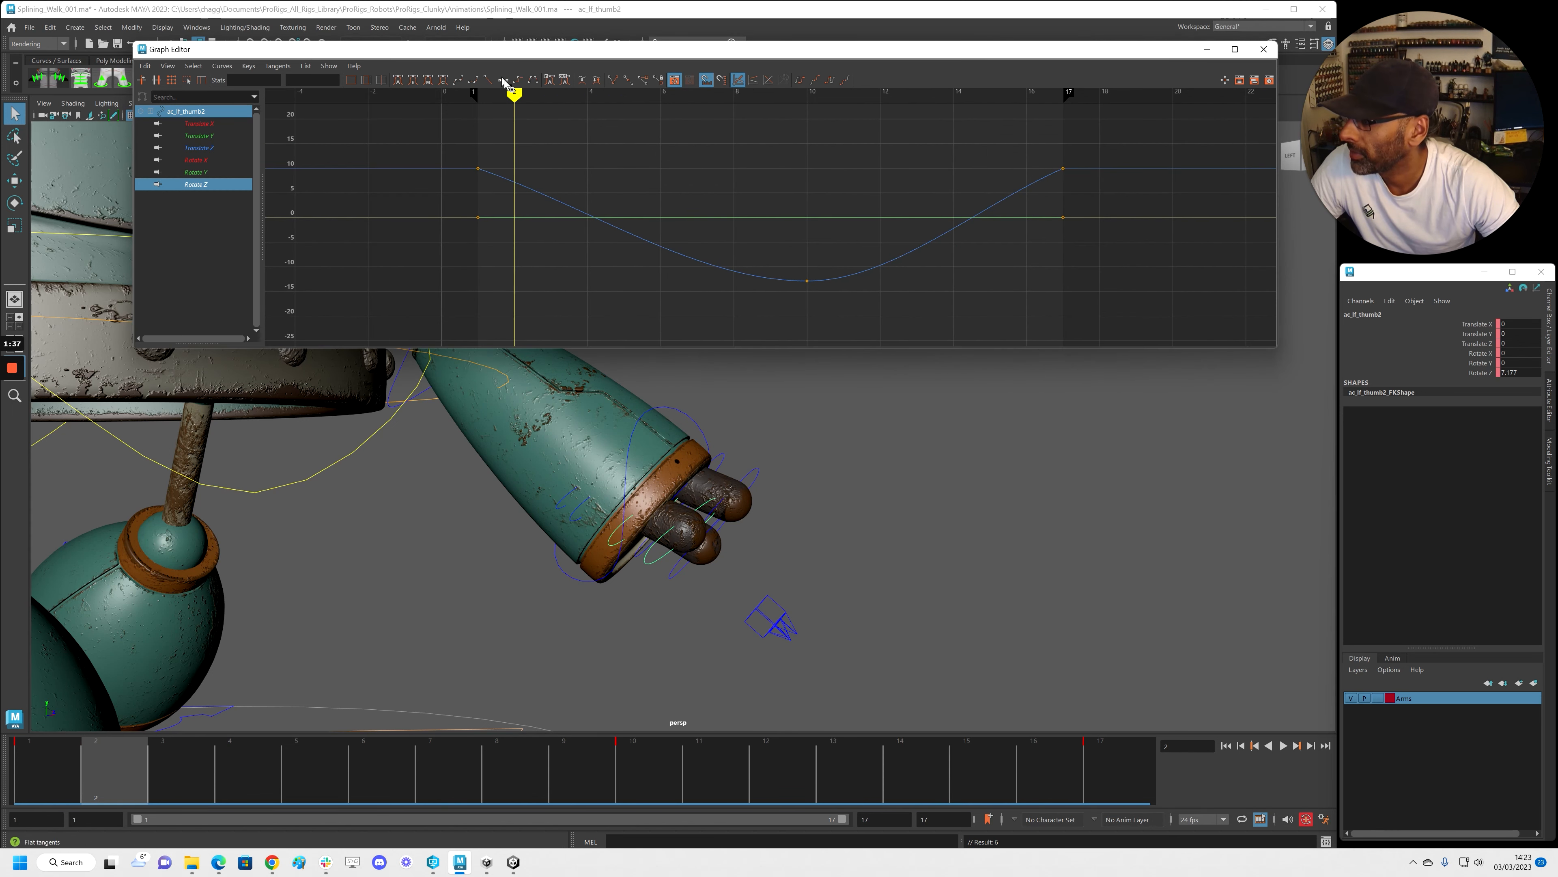
pyautogui.click(824, 76)
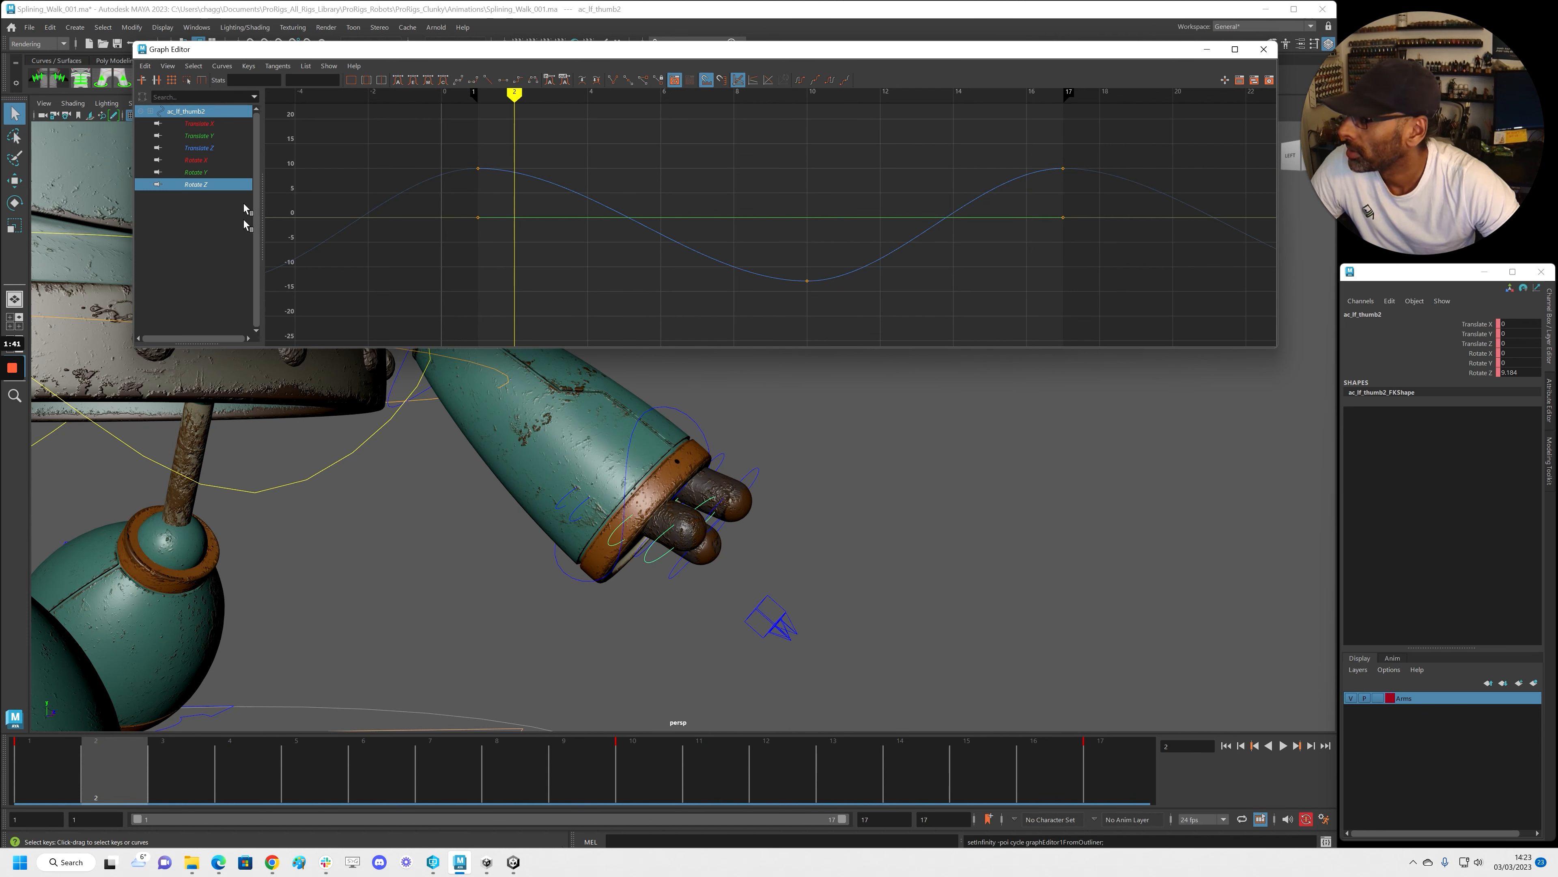
pyautogui.moveTo(379, 145); pyautogui.dragTo(1159, 314)
pyautogui.keyDown('shift'); pyautogui.moveTo(999, 286); pyautogui.dragTo(1074, 286, button='middle'); pyautogui.keyUp('shift')
# Shift another left thumb control's keys three frames later and flatten its tangents
pyautogui.click(685, 582)
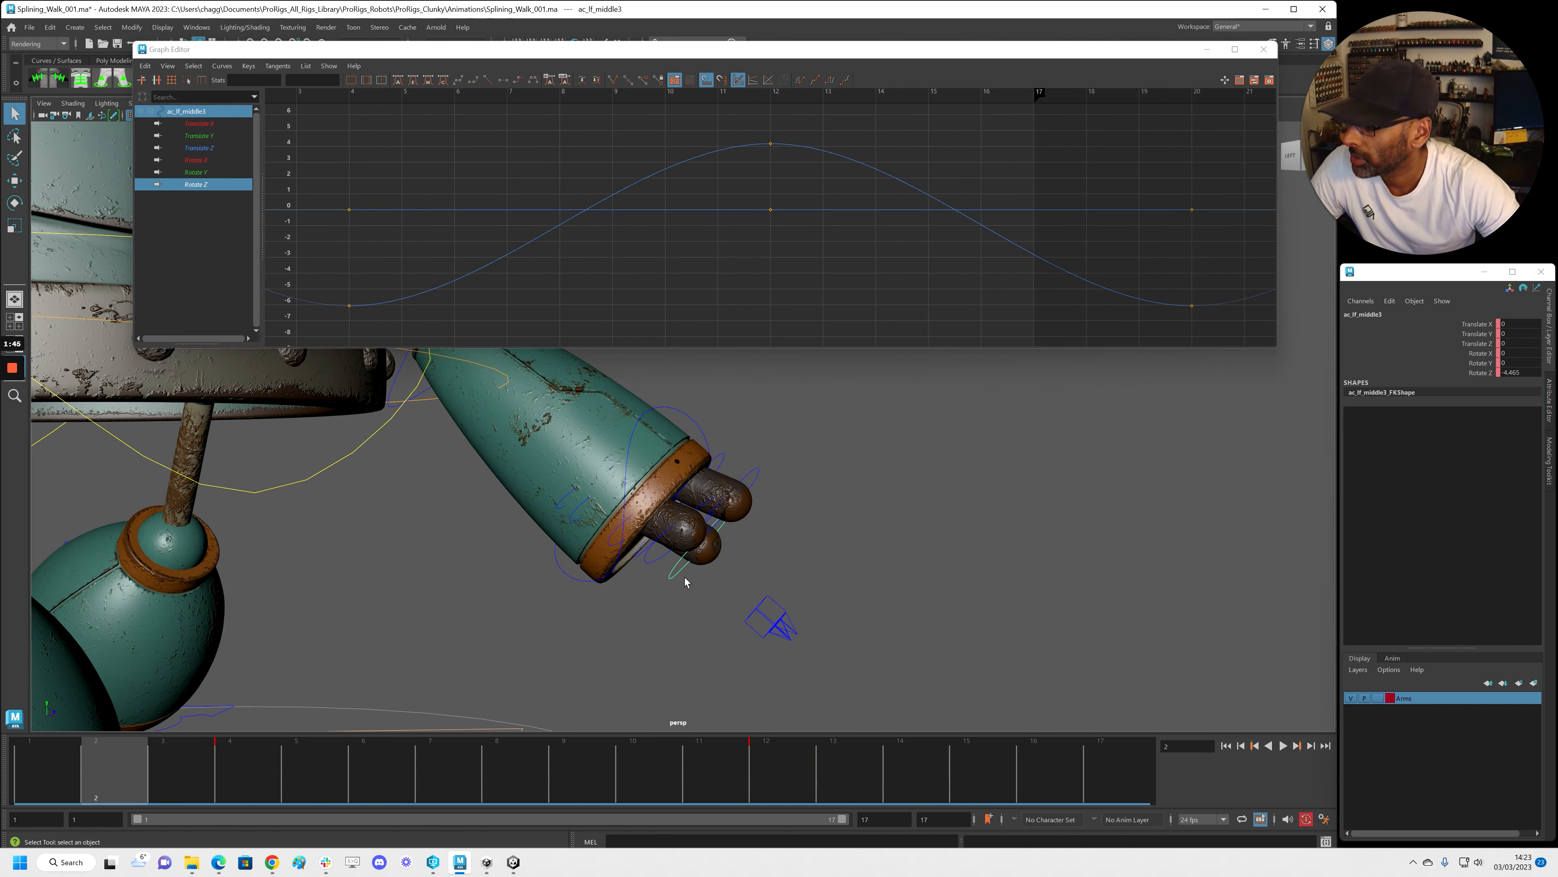
pyautogui.press('a')
pyautogui.click(640, 560)
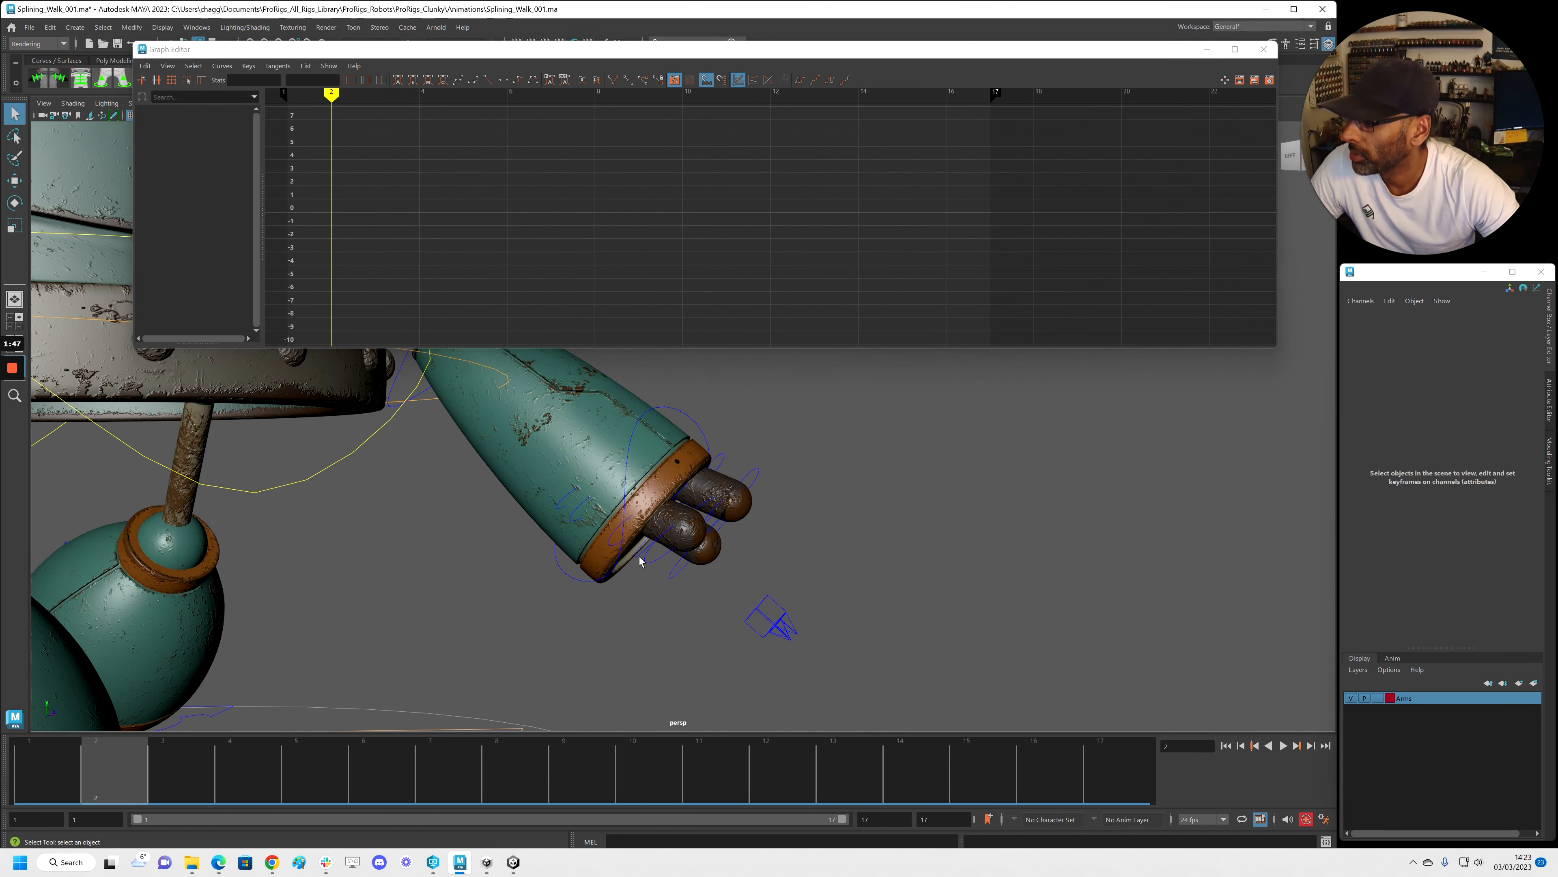
pyautogui.click(651, 549)
pyautogui.press('a')
pyautogui.moveTo(504, 129); pyautogui.dragTo(1042, 325)
pyautogui.moveTo(1006, 313); pyautogui.dragTo(1089, 306, button='middle')
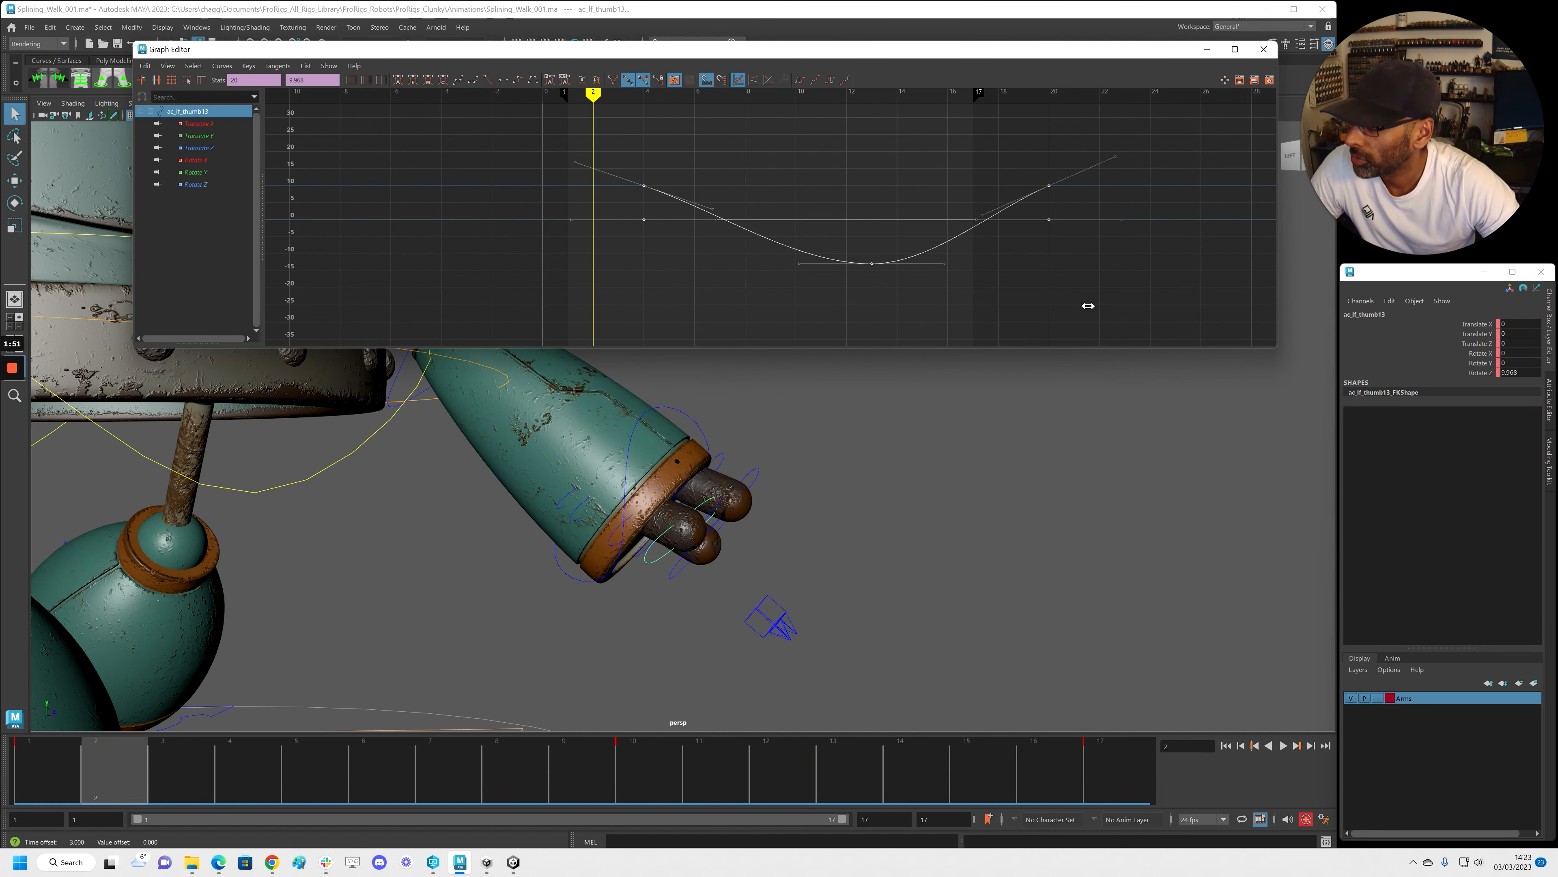
pyautogui.click(503, 80)
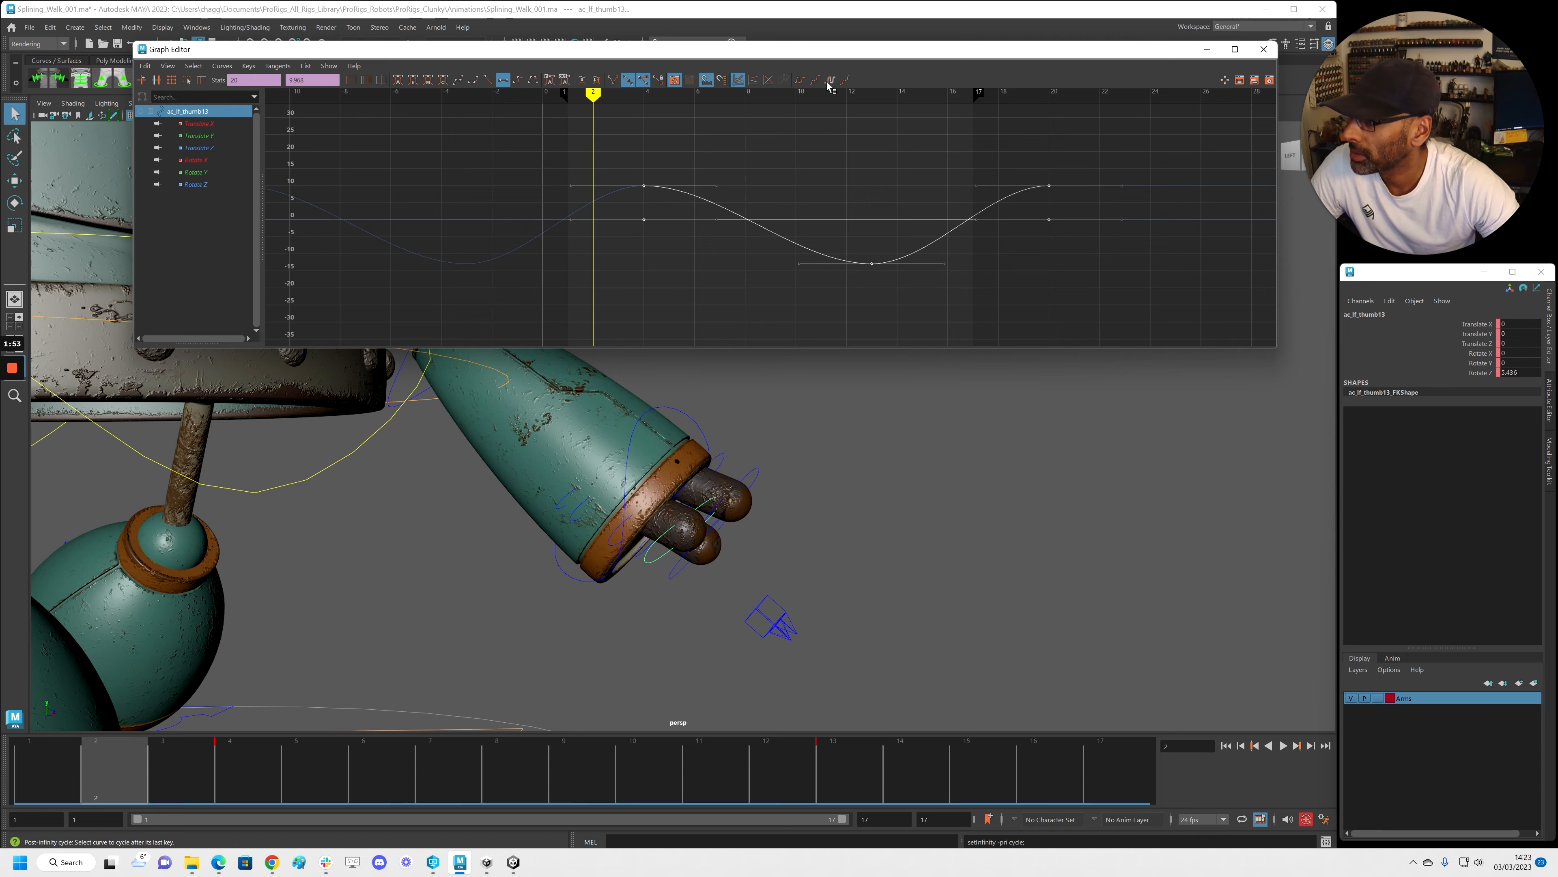
# Play the walk back from a wider view, stopping at frame 8
pyautogui.keyDown('alt'); pyautogui.moveTo(950, 408); pyautogui.dragTo(810, 446, button='right'); pyautogui.keyUp('alt')
pyautogui.hotkey('alt', 'v')
pyautogui.hotkey('alt', 'v')
pyautogui.keyDown('alt'); pyautogui.moveTo(971, 474); pyautogui.dragTo(798, 571, button='right'); pyautogui.keyUp('alt')
pyautogui.moveTo(798, 571)
pyautogui.keyDown('alt'); pyautogui.mouseDown()
pyautogui.moveTo(563, 533)
pyautogui.moveTo(656, 574)
pyautogui.moveTo(771, 582)
pyautogui.mouseUp(); pyautogui.keyUp('alt')
pyautogui.hotkey('alt', 'v')
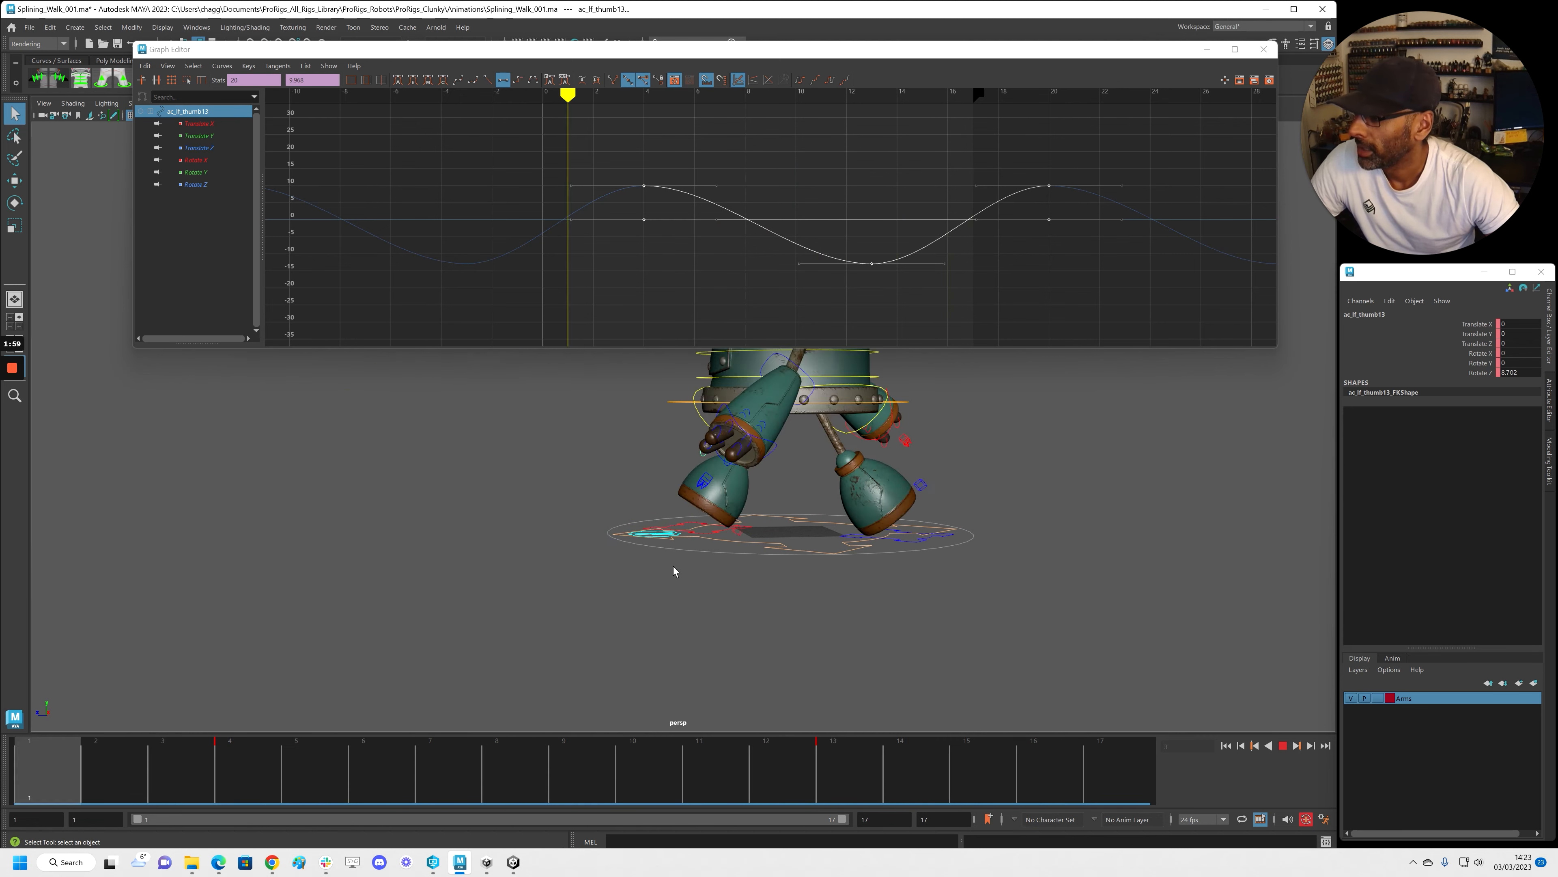
pyautogui.hotkey('alt', 'v')
# Scrub through the cycle to check the thumb, then select the ac_lf_index0 control
pyautogui.keyDown('alt'); pyautogui.moveTo(477, 553); pyautogui.dragTo(539, 580, button='right'); pyautogui.keyUp('alt')
pyautogui.moveTo(445, 757); pyautogui.dragTo(498, 780)
pyautogui.keyDown('alt'); pyautogui.moveTo(463, 601); pyautogui.dragTo(638, 525, button='right'); pyautogui.keyUp('alt')
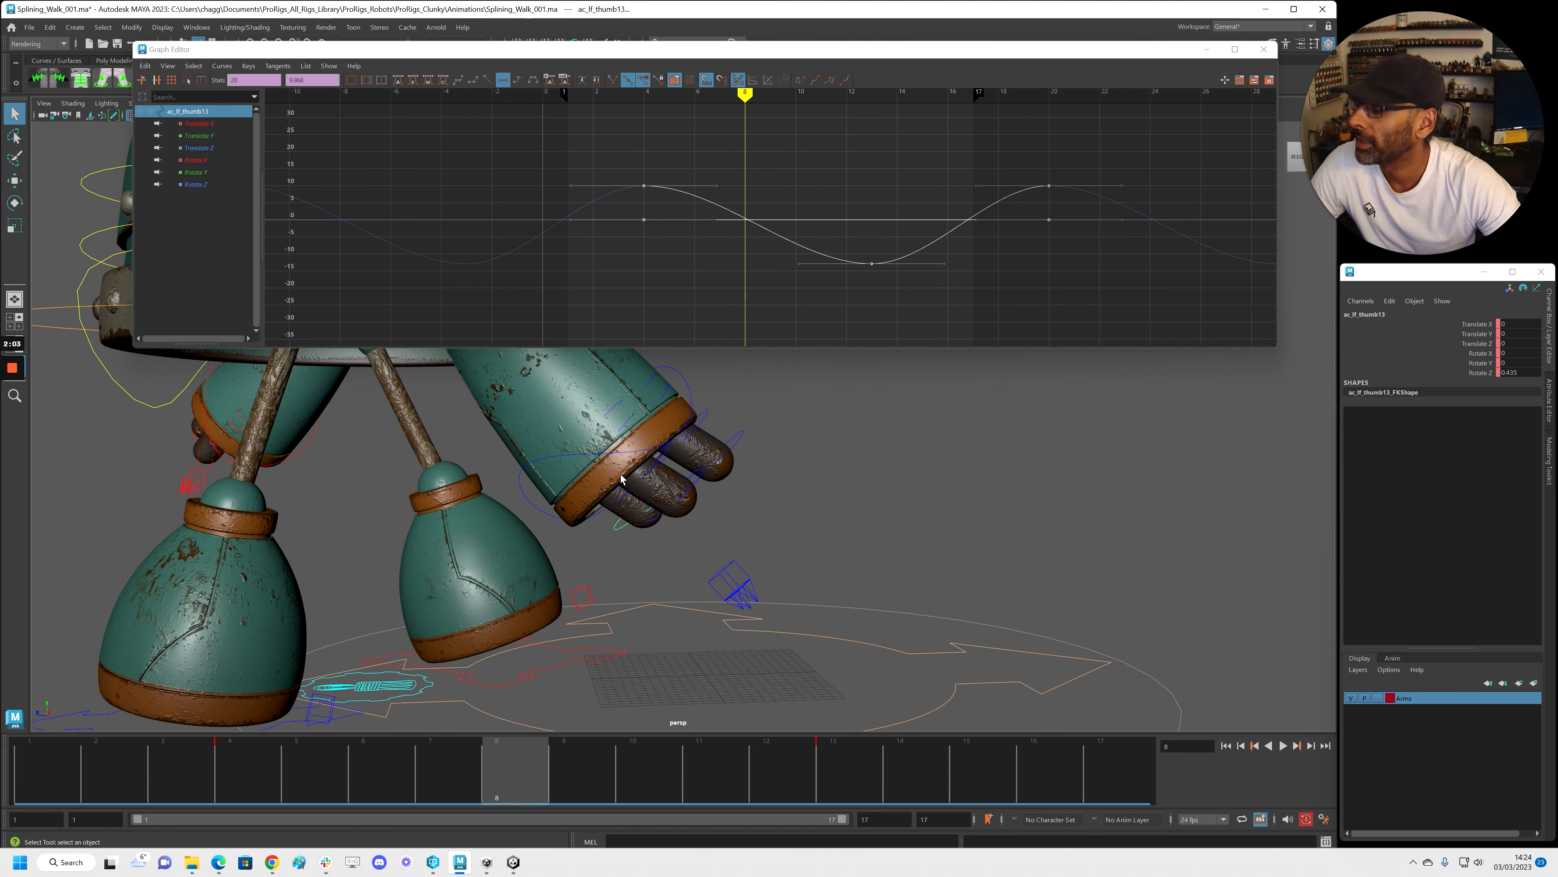
pyautogui.keyDown('alt'); pyautogui.moveTo(621, 479); pyautogui.dragTo(621, 458); pyautogui.keyUp('alt')
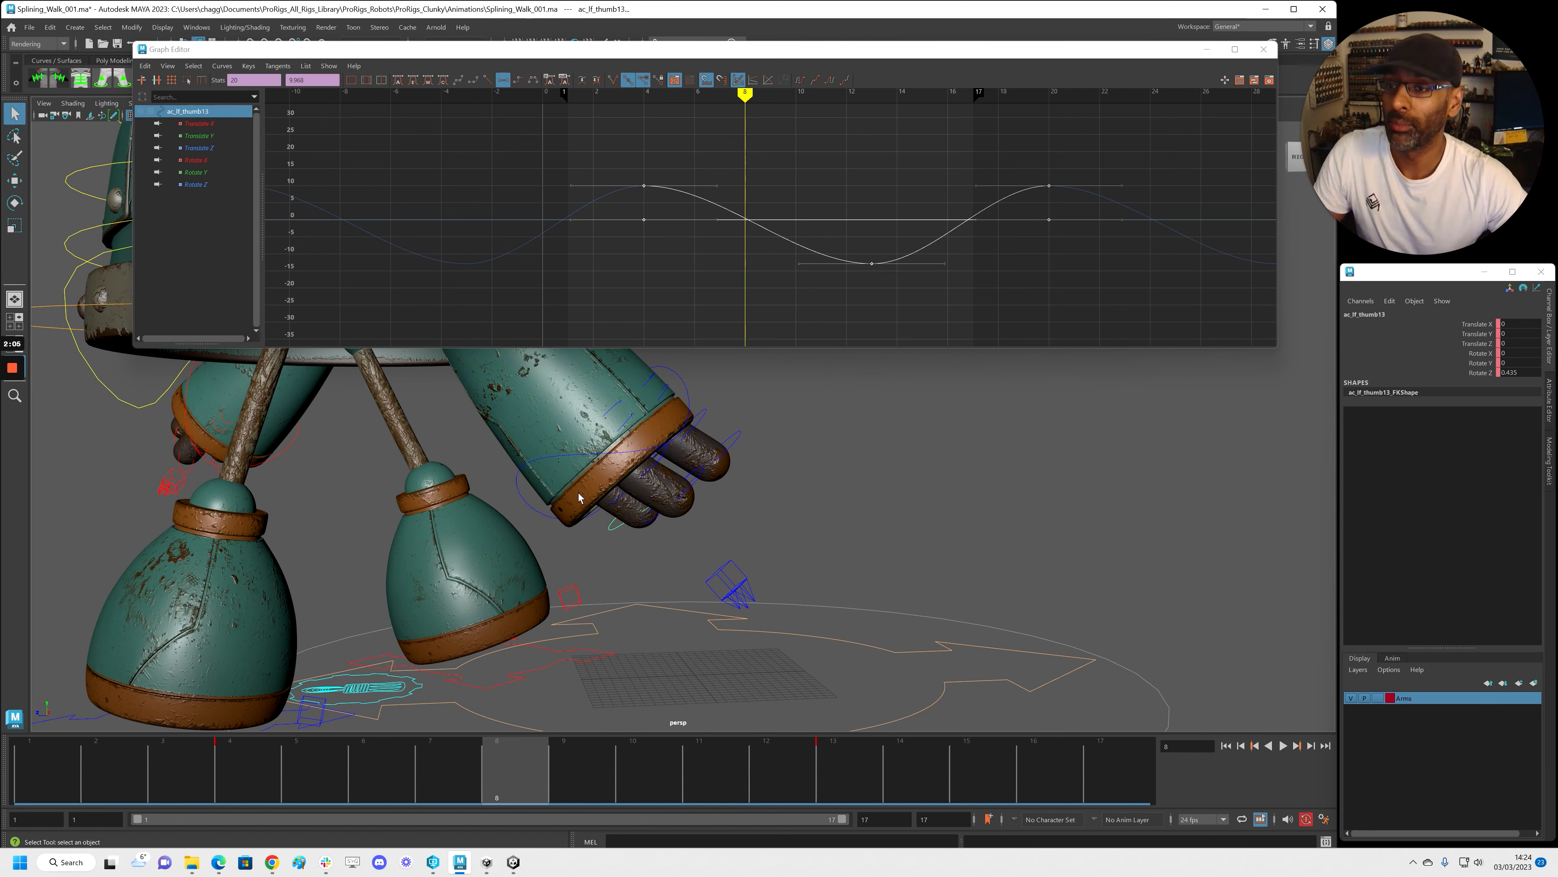
pyautogui.click(627, 428)
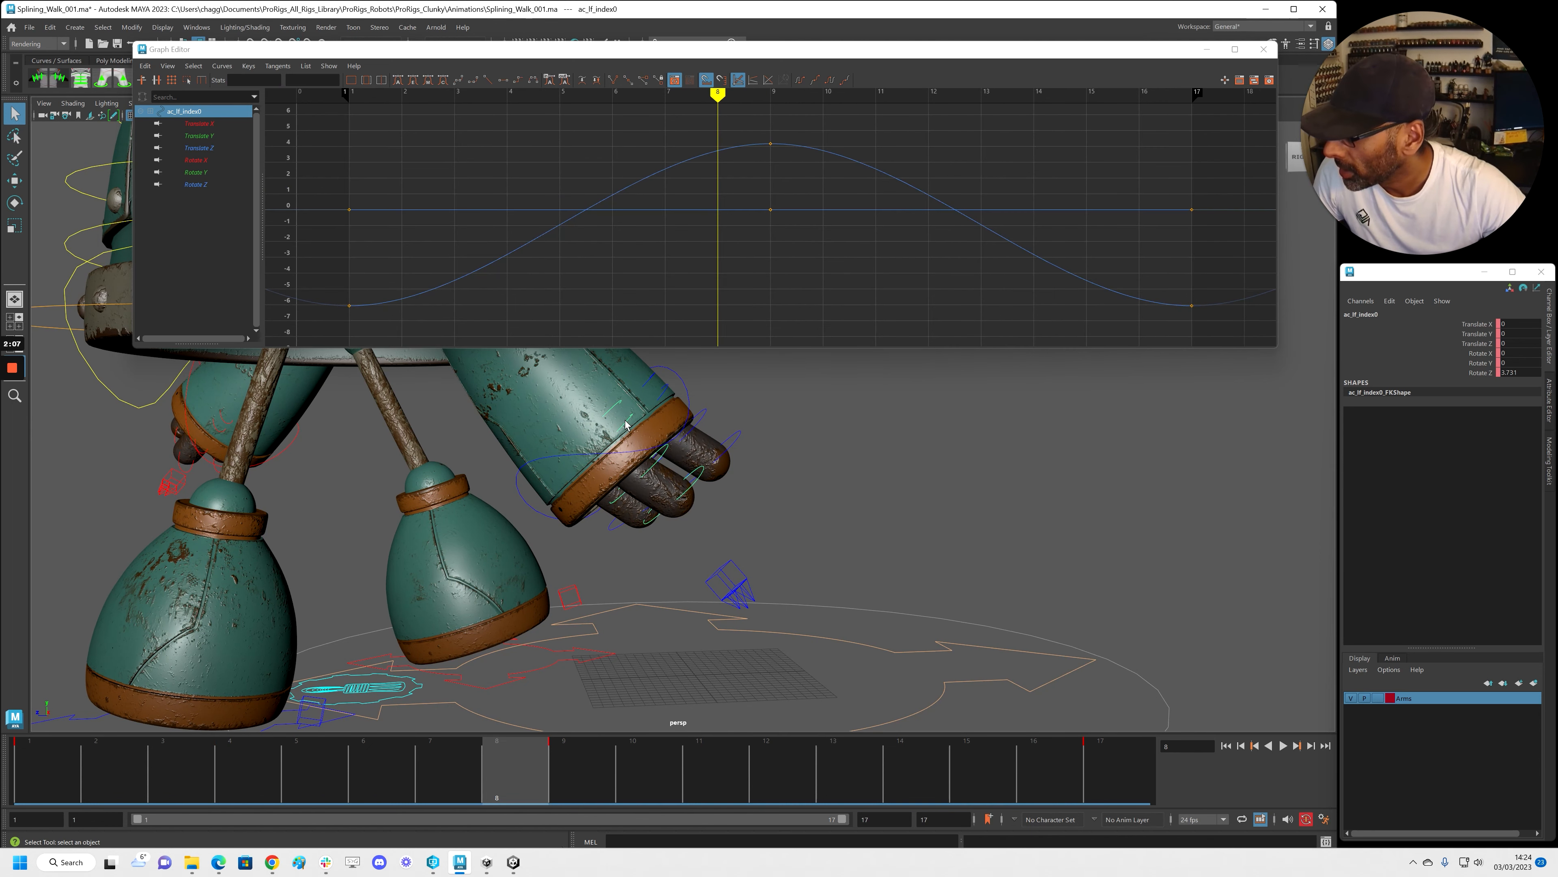
# Add ac_lf_index1–3 to the selection and shift all their keys one frame later
pyautogui.keyDown('shift'); pyautogui.click(628, 425); pyautogui.keyUp('shift')
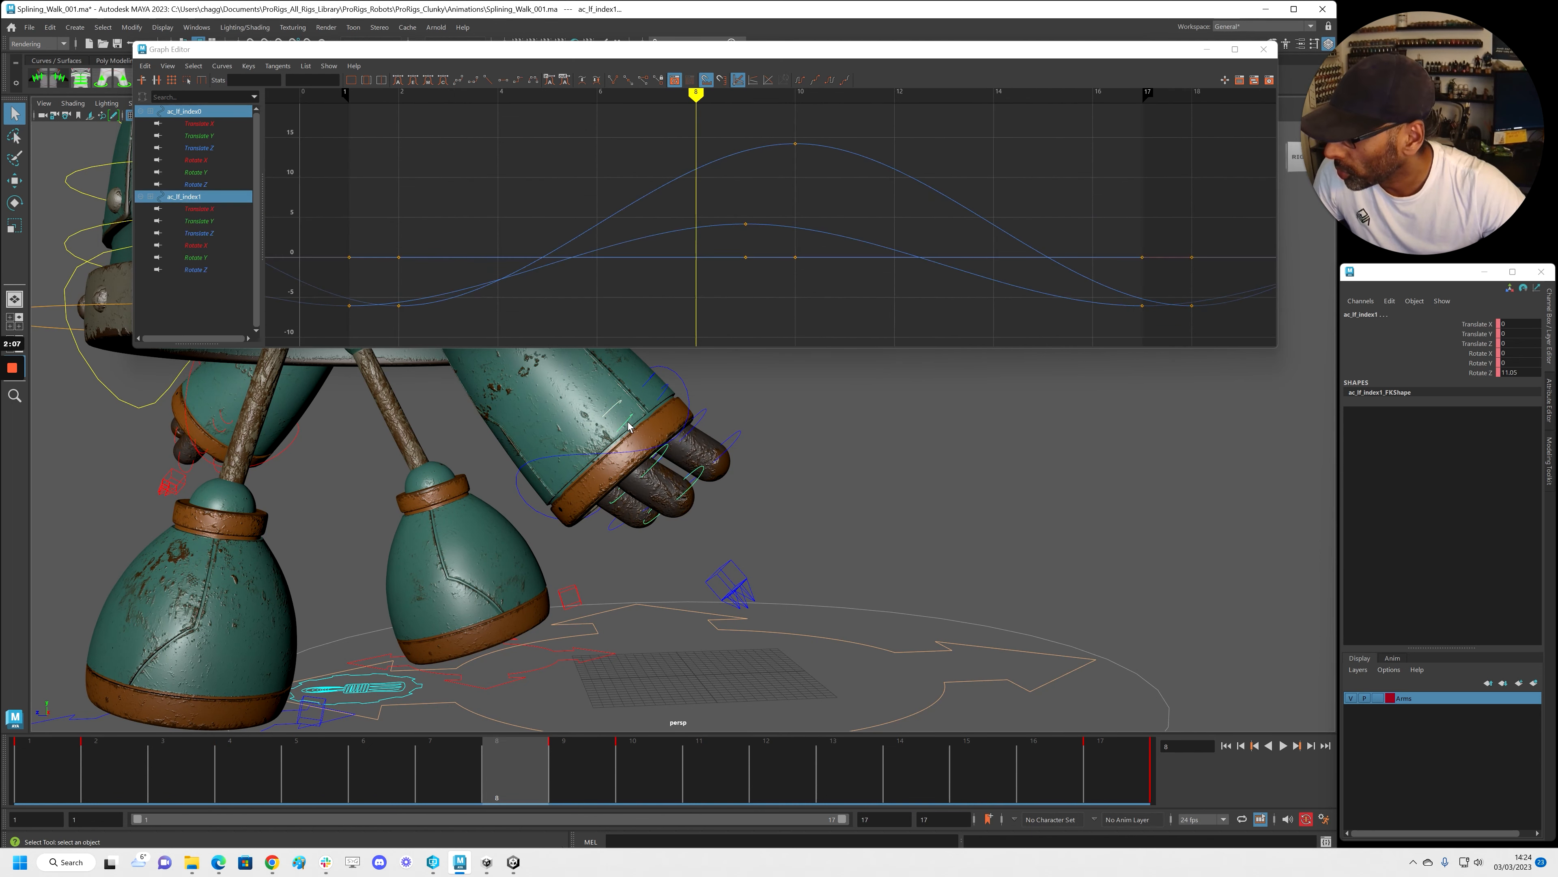
pyautogui.keyDown('shift'); pyautogui.click(698, 485); pyautogui.keyUp('shift')
pyautogui.keyDown('alt'); pyautogui.moveTo(724, 520); pyautogui.dragTo(633, 441); pyautogui.keyUp('alt')
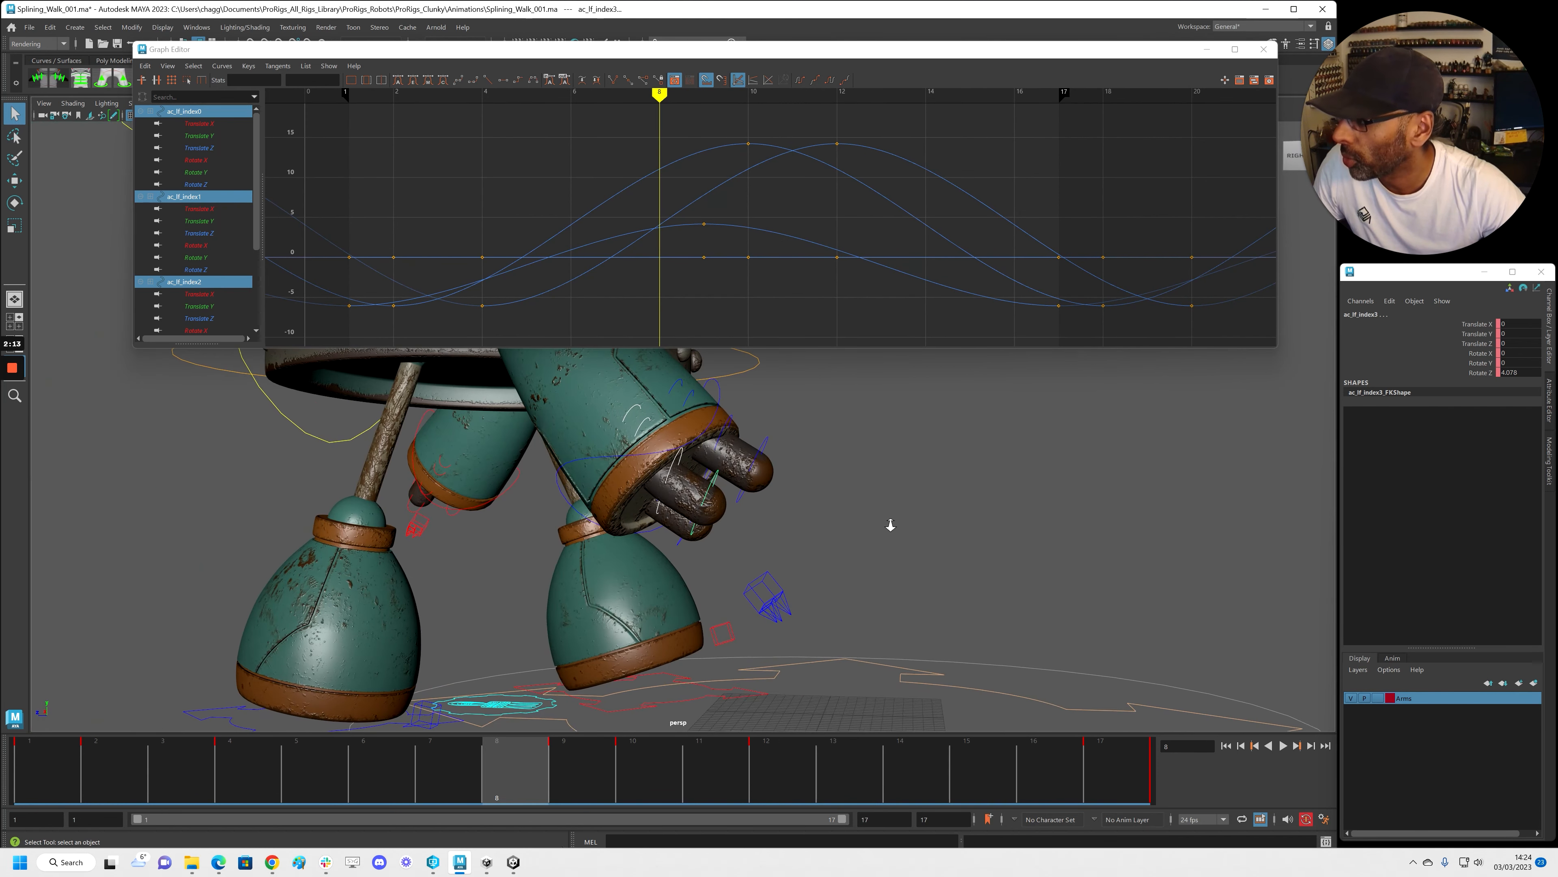
pyautogui.keyDown('alt'); pyautogui.moveTo(898, 522); pyautogui.dragTo(891, 518, button='right'); pyautogui.keyUp('alt')
pyautogui.keyDown('alt'); pyautogui.moveTo(778, 277); pyautogui.dragTo(641, 278, button='right'); pyautogui.keyUp('alt')
pyautogui.scroll(-4, 228, 191)
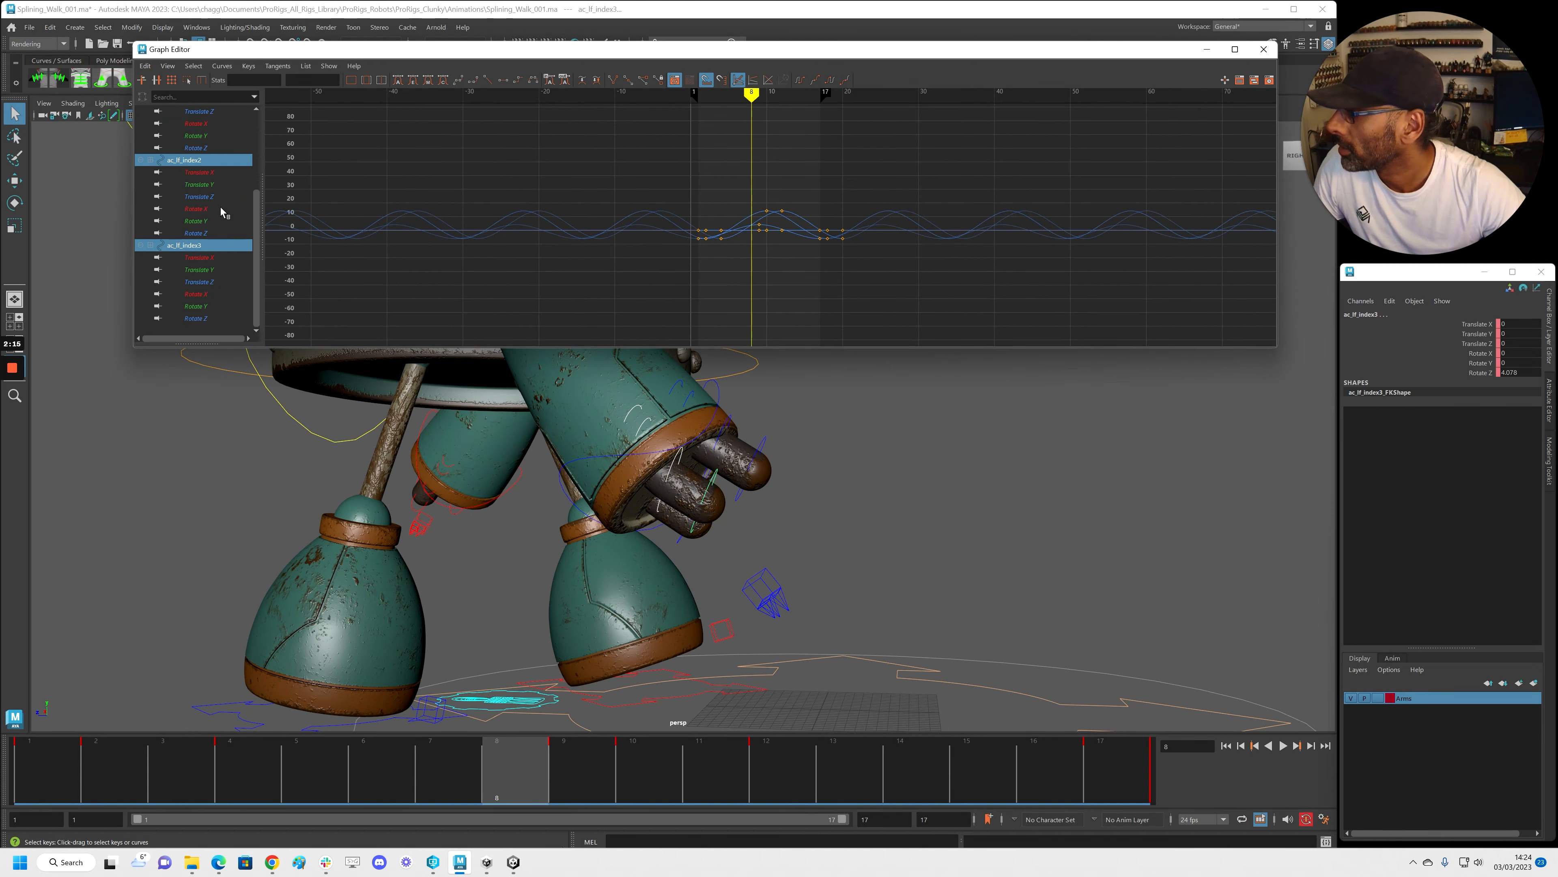
pyautogui.scroll(3, 195, 217)
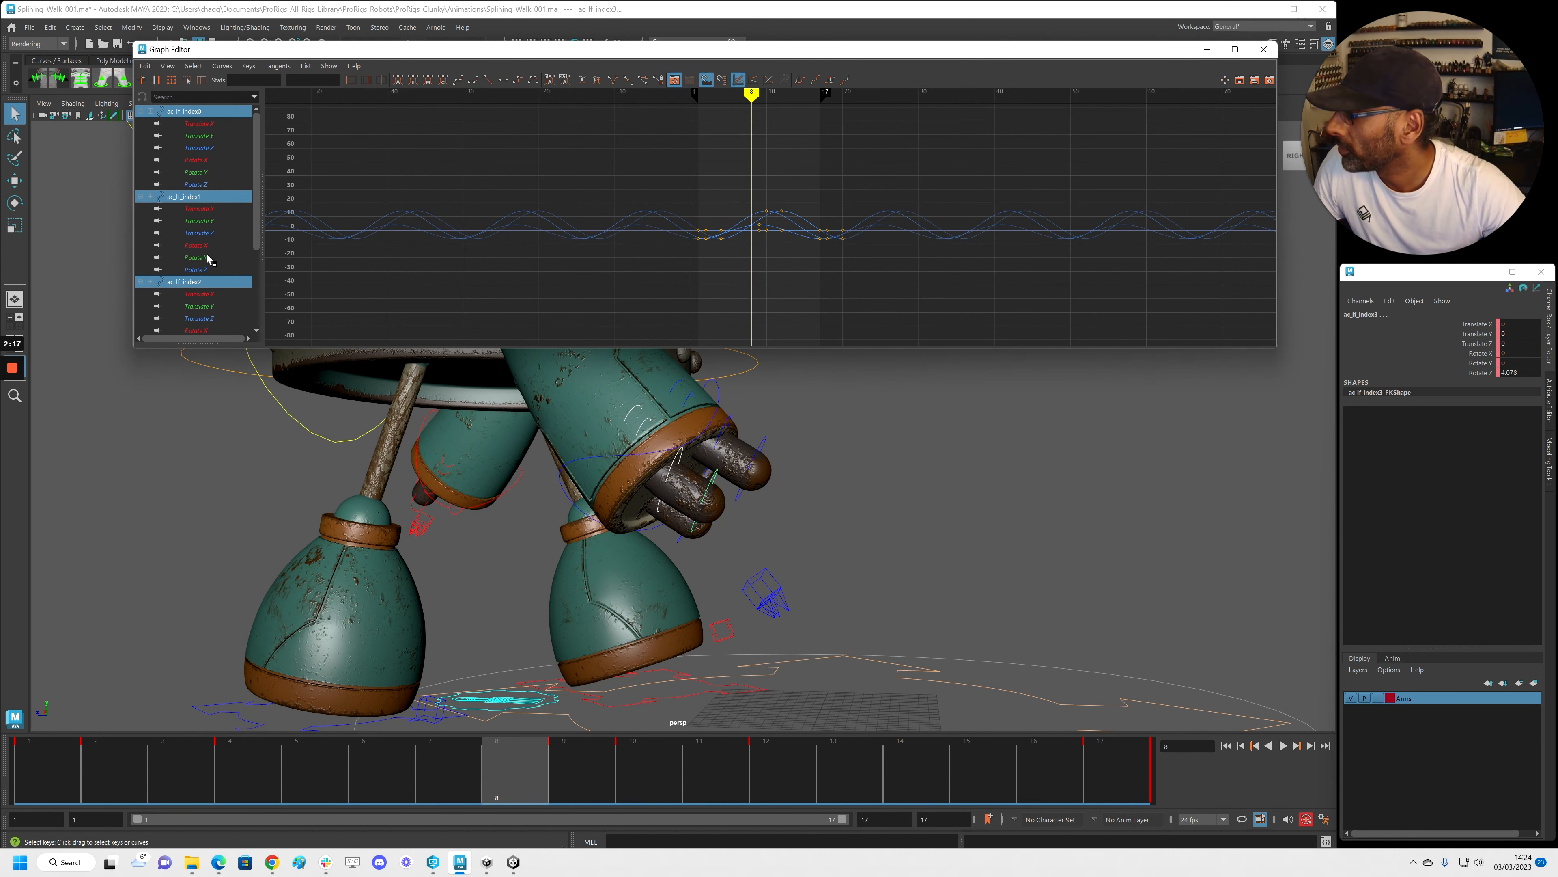
pyautogui.scroll(-3, 210, 227)
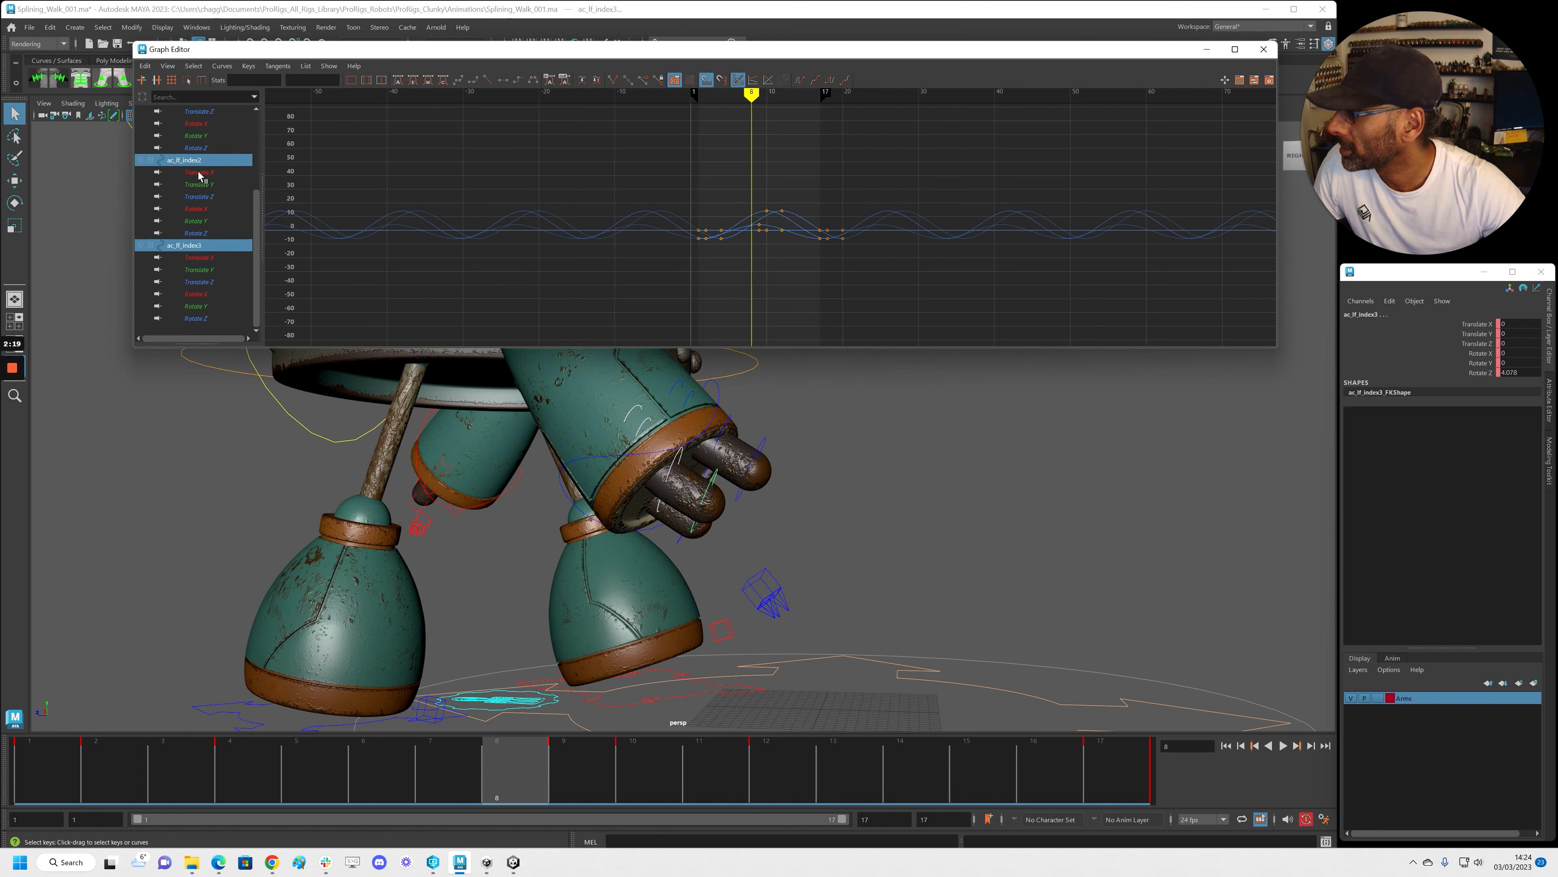
pyautogui.scroll(3, 215, 196)
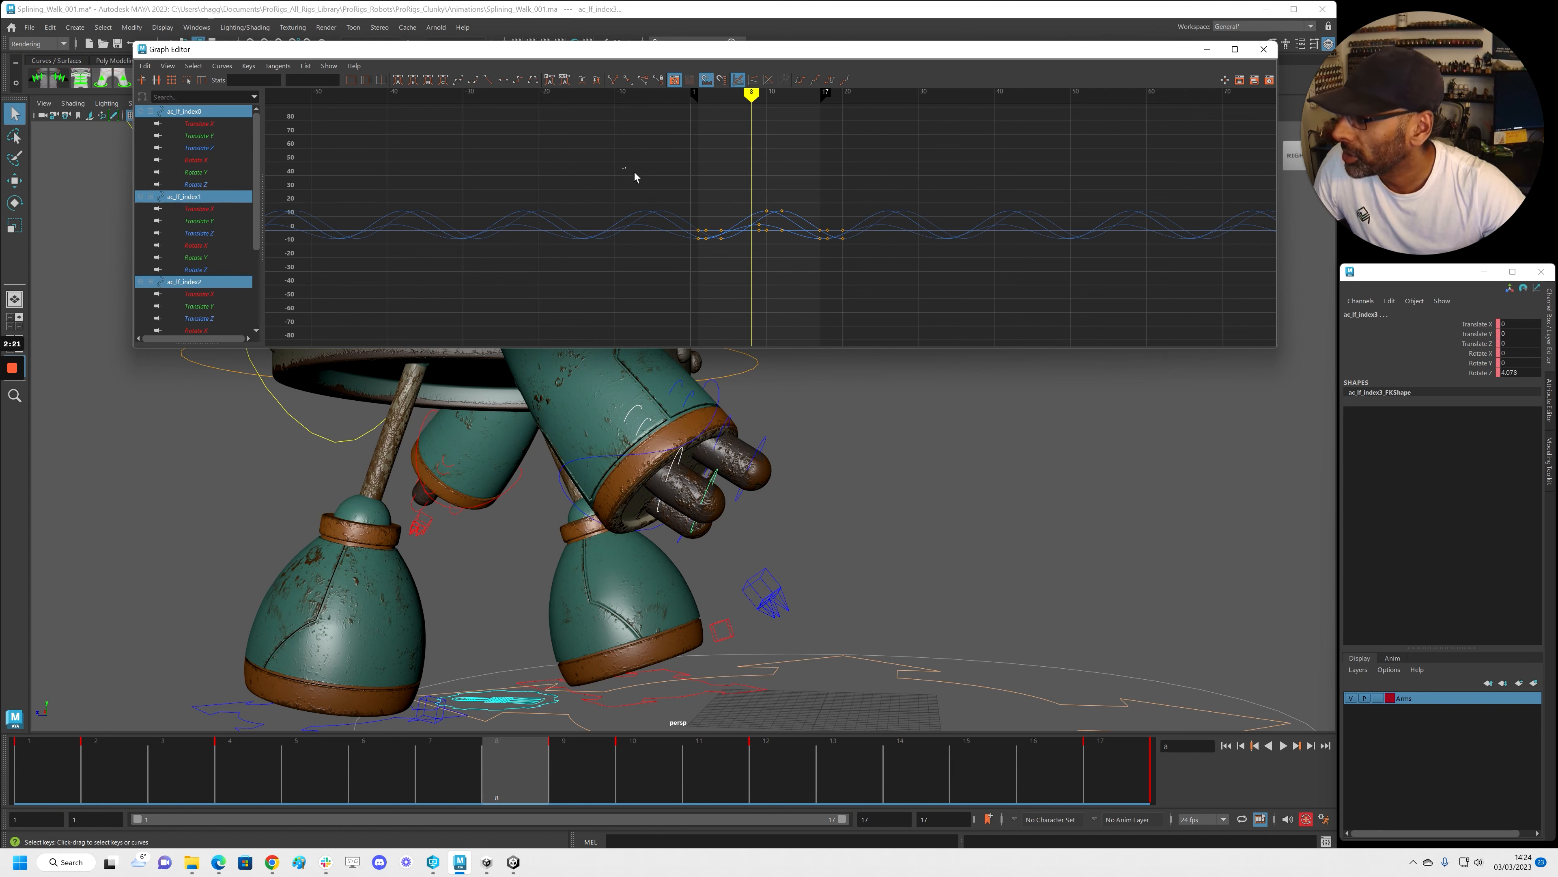
pyautogui.moveTo(619, 167); pyautogui.dragTo(943, 299)
pyautogui.press('f')
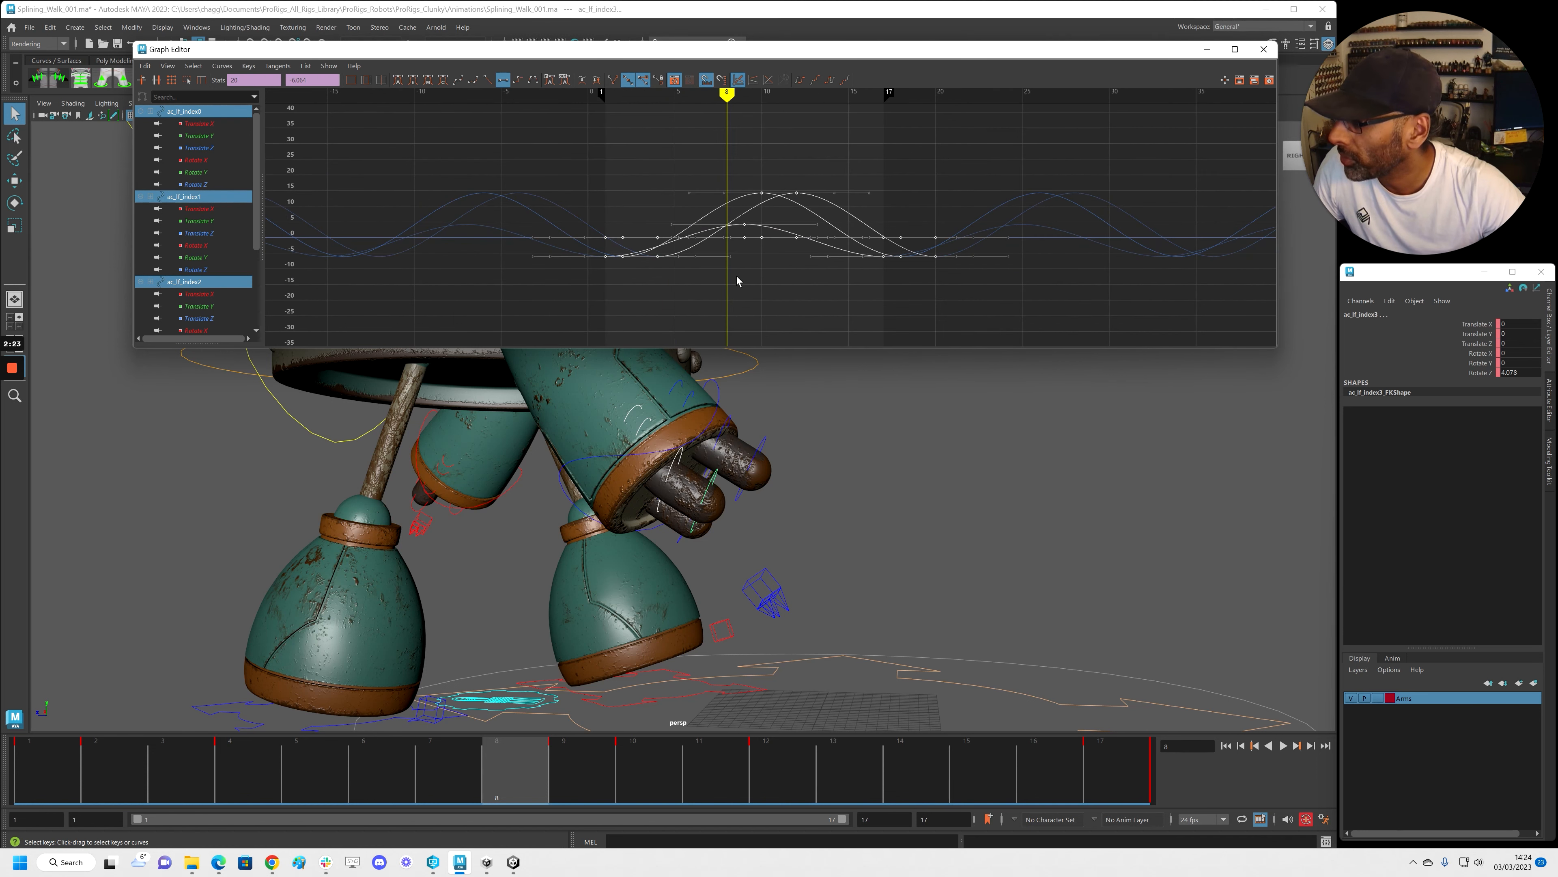
pyautogui.keyDown('shift'); pyautogui.moveTo(740, 269); pyautogui.dragTo(758, 276, button='middle'); pyautogui.keyUp('shift')
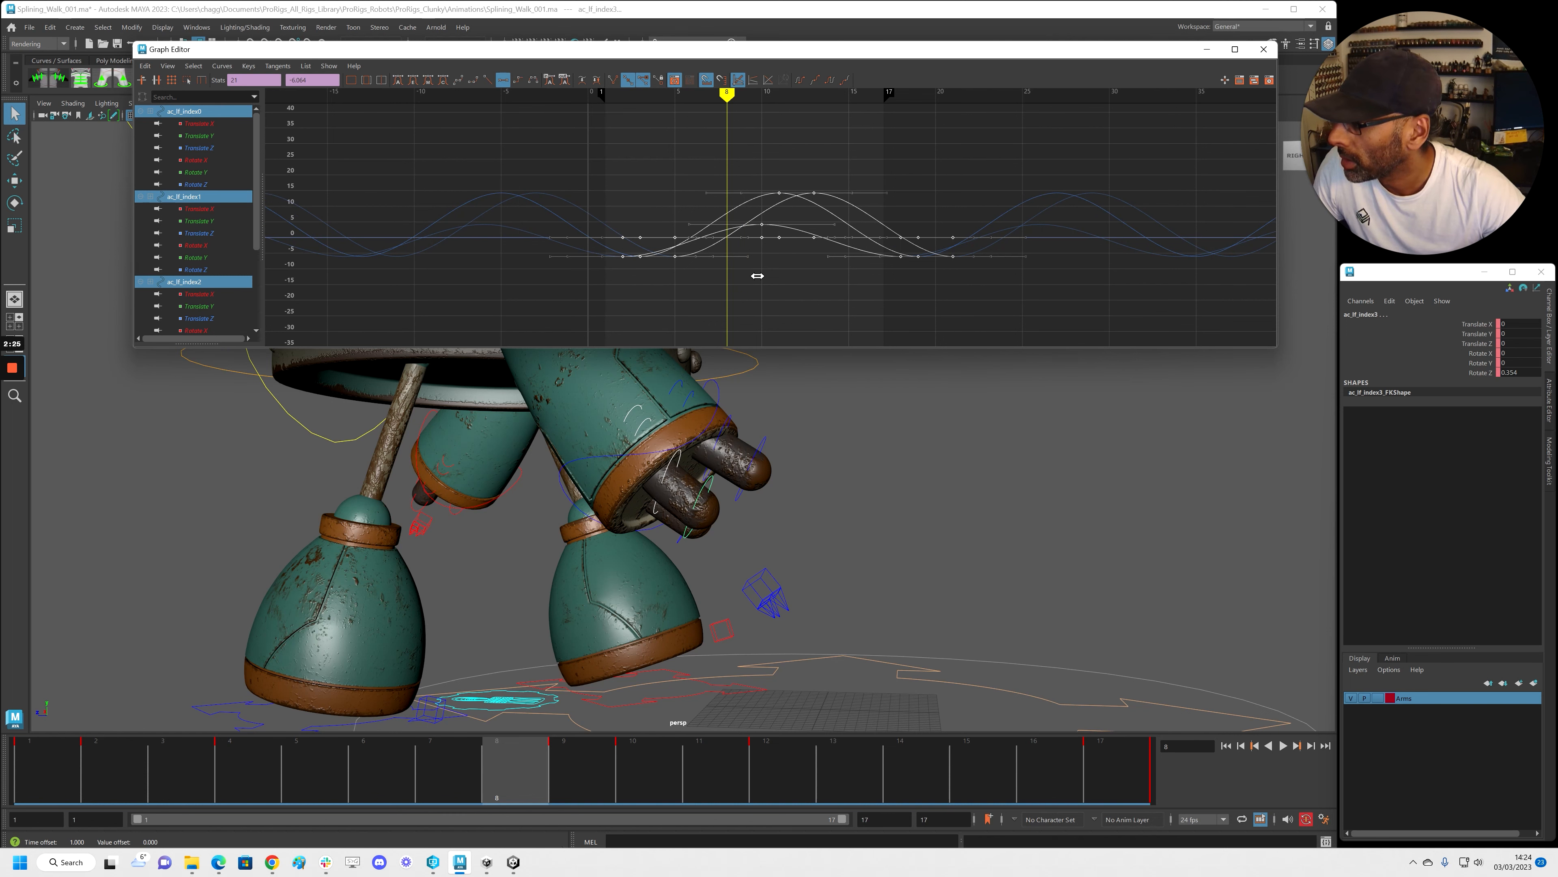
# Select ac_lf_middle0–3 and move all their keys two frames later
pyautogui.click(690, 399)
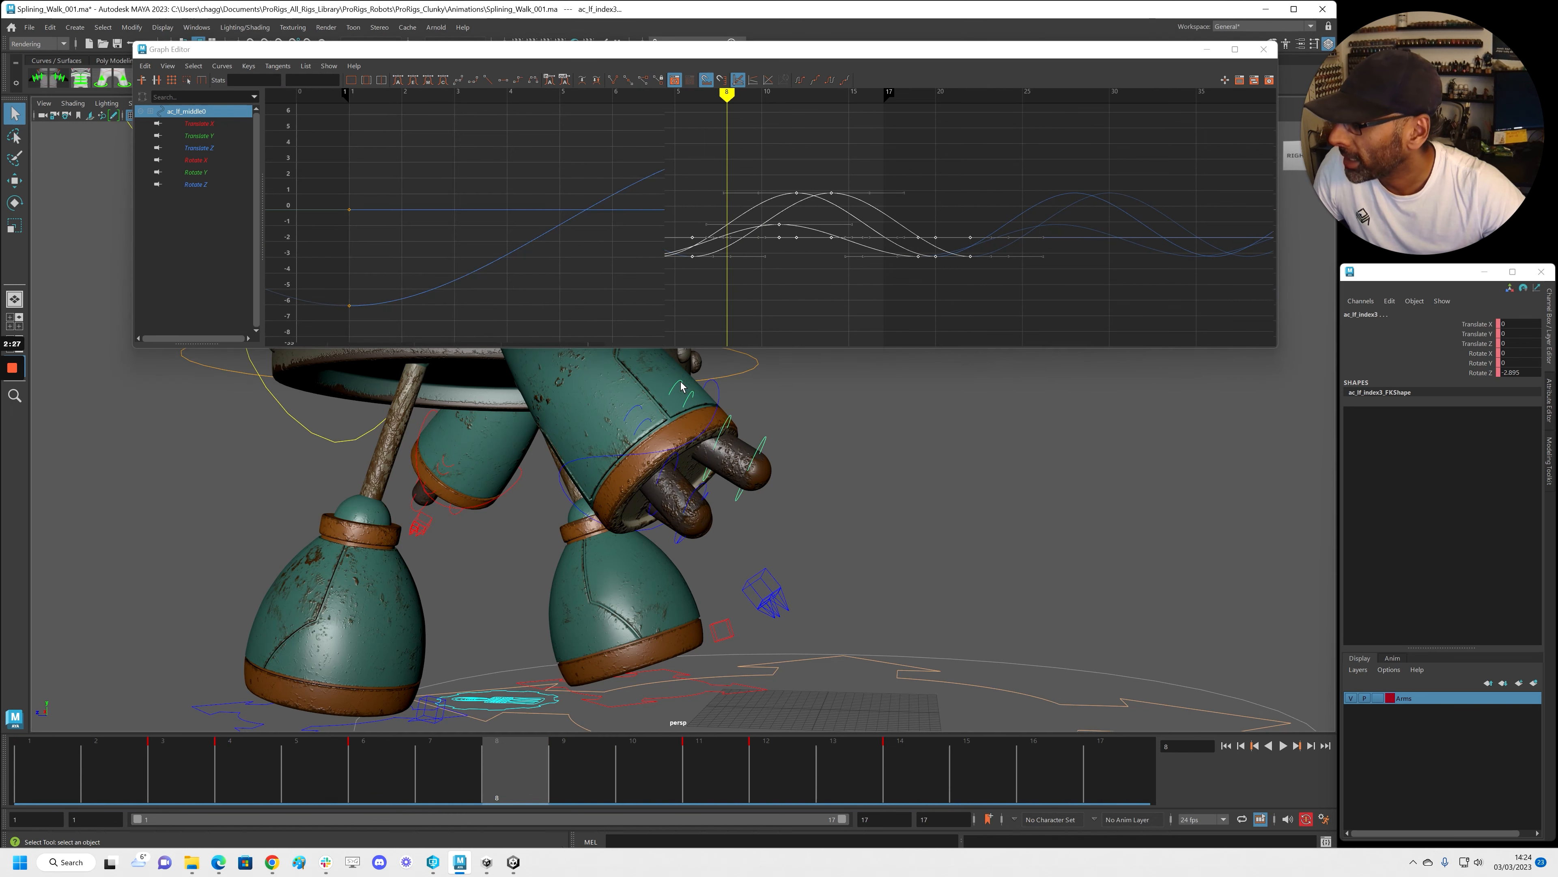
pyautogui.keyDown('shift'); pyautogui.click(733, 421); pyautogui.keyUp('shift')
pyautogui.keyDown('shift'); pyautogui.click(732, 421); pyautogui.keyUp('shift')
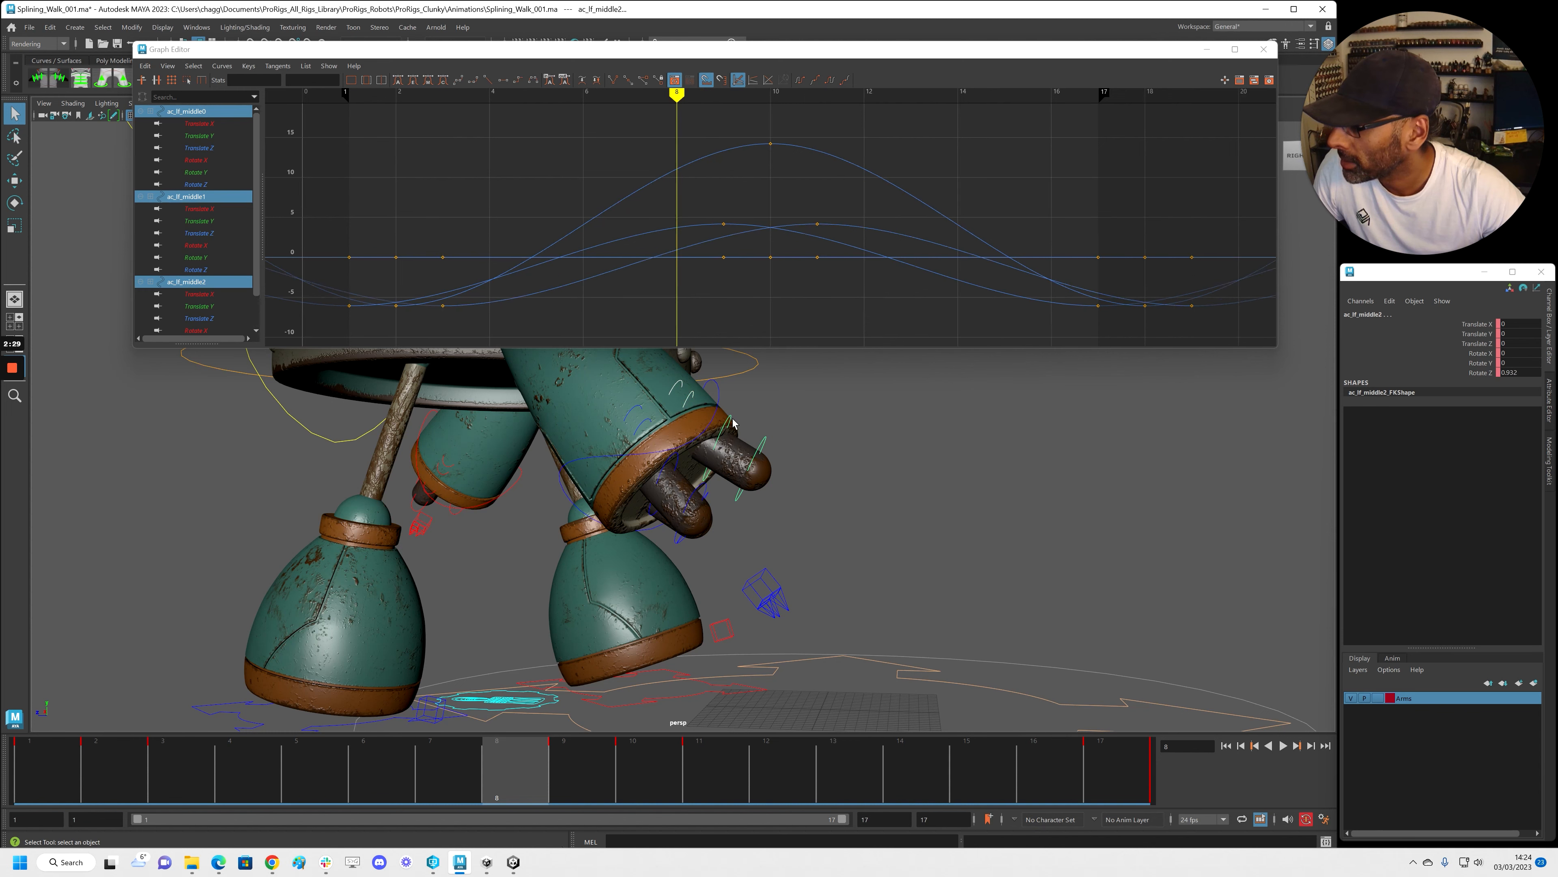
pyautogui.keyDown('shift'); pyautogui.click(764, 442); pyautogui.keyUp('shift')
pyautogui.scroll(-3, 781, 259)
pyautogui.moveTo(431, 146); pyautogui.dragTo(1110, 346)
pyautogui.keyDown('shift'); pyautogui.moveTo(939, 285); pyautogui.dragTo(1016, 287, button='middle'); pyautogui.keyUp('shift')
# Play the walk cycle back, pausing once, then move the Graph Editor aside
pyautogui.hotkey('alt', 'v')
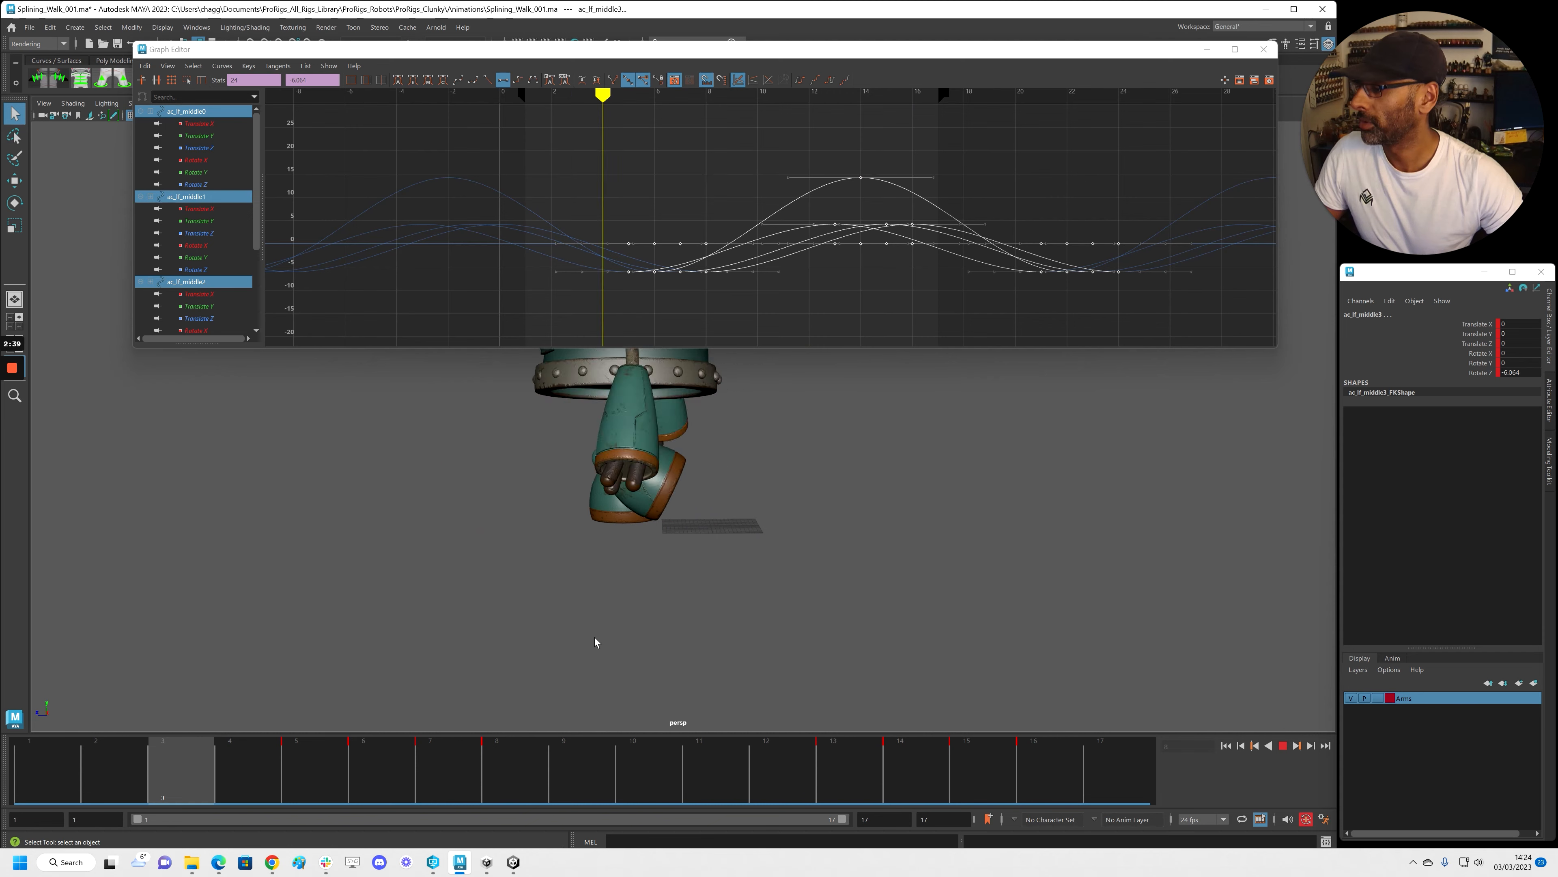
pyautogui.hotkey('alt', 'v')
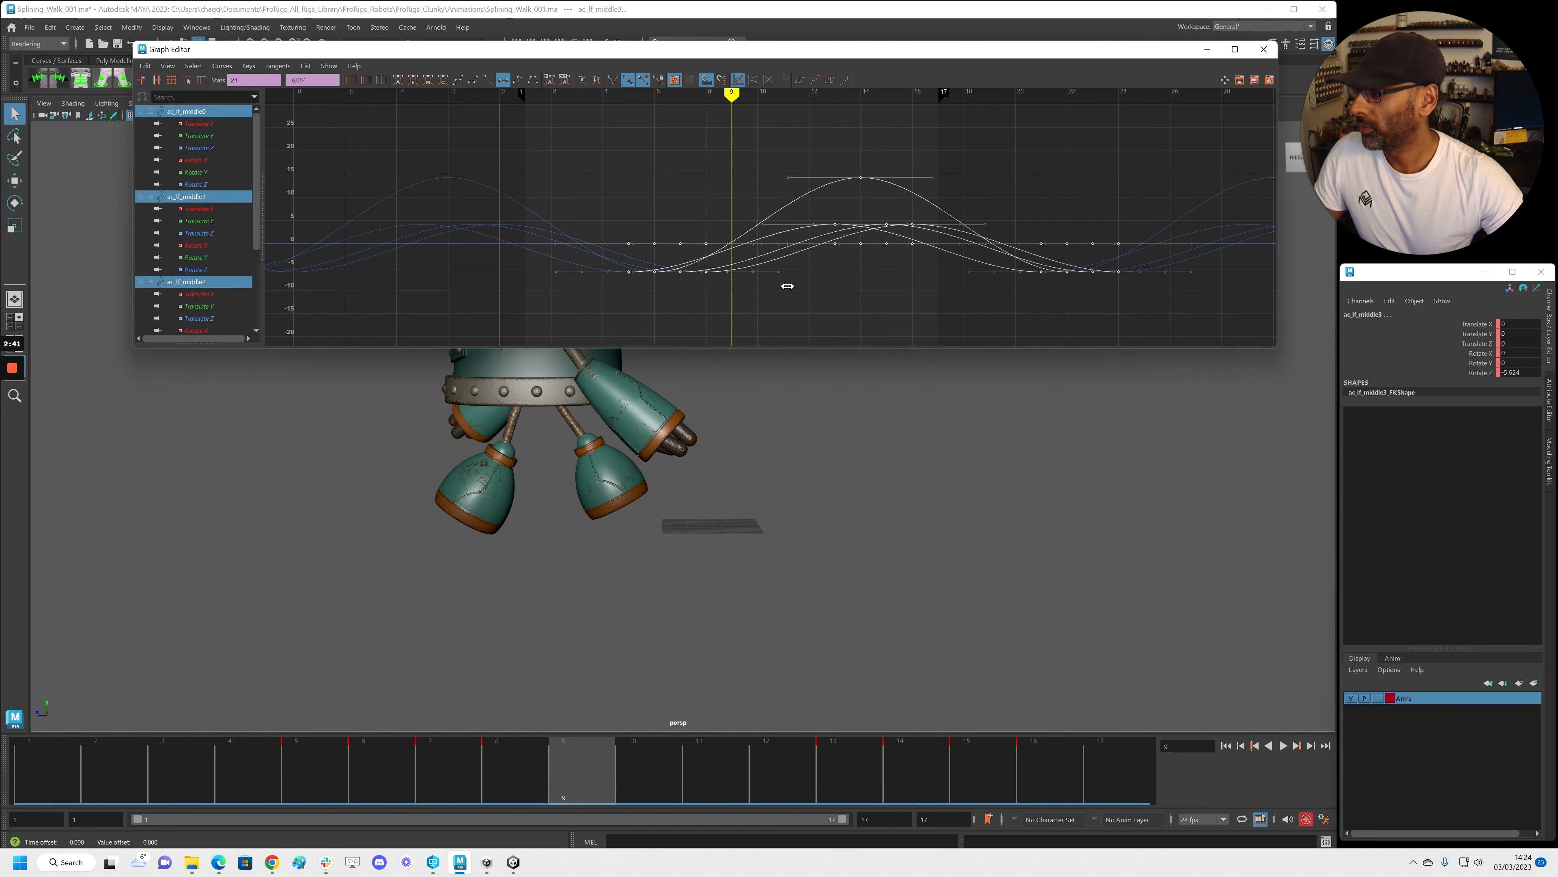
pyautogui.hotkey('alt', 'v')
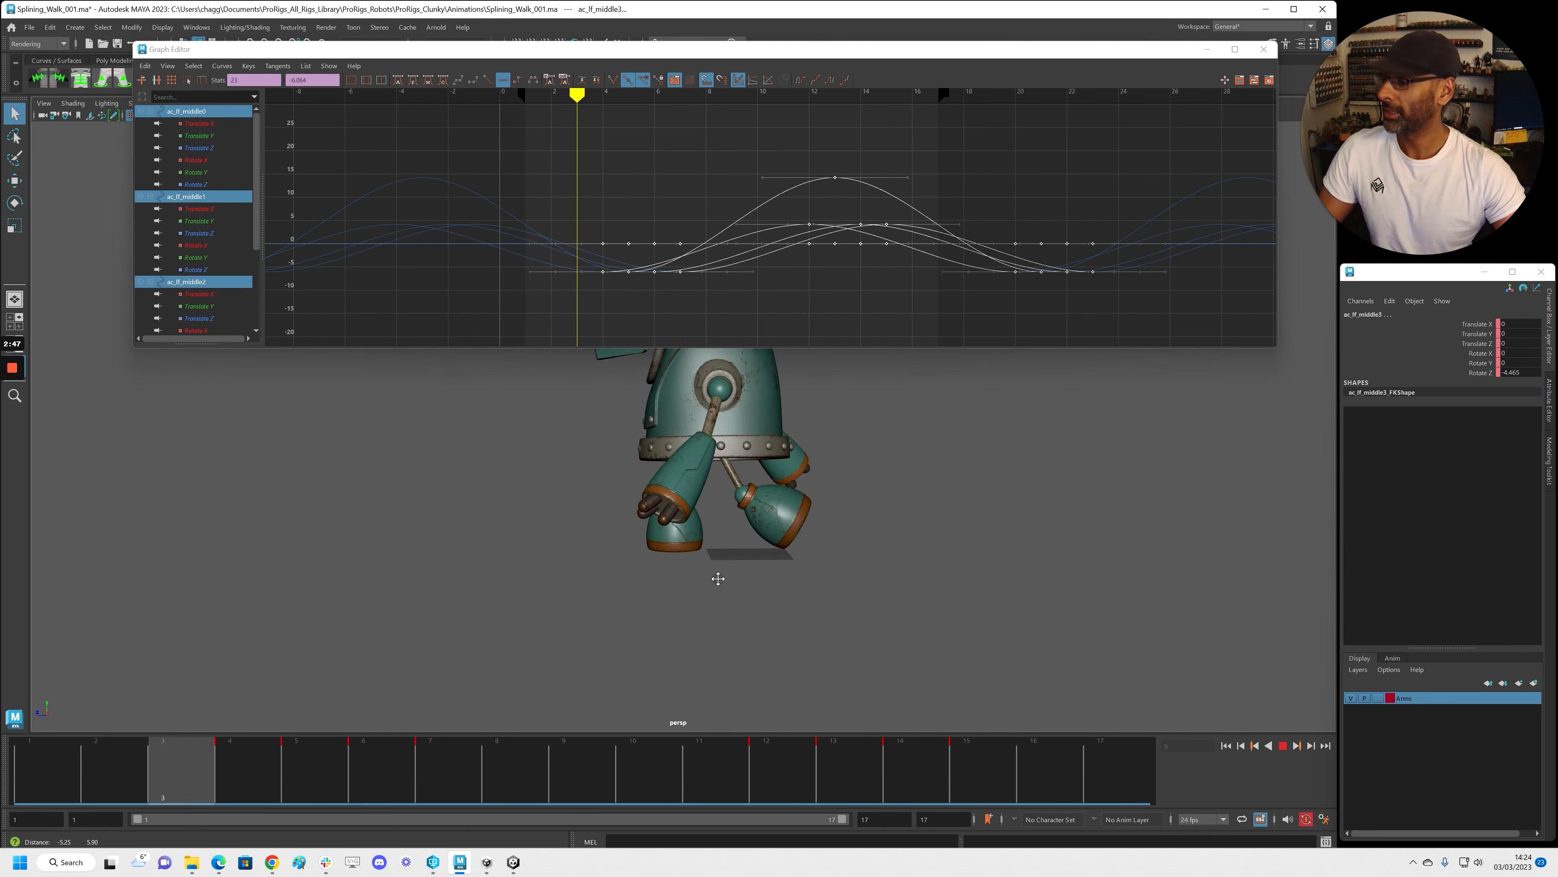
pyautogui.moveTo(712, 50); pyautogui.dragTo(1557, 117)
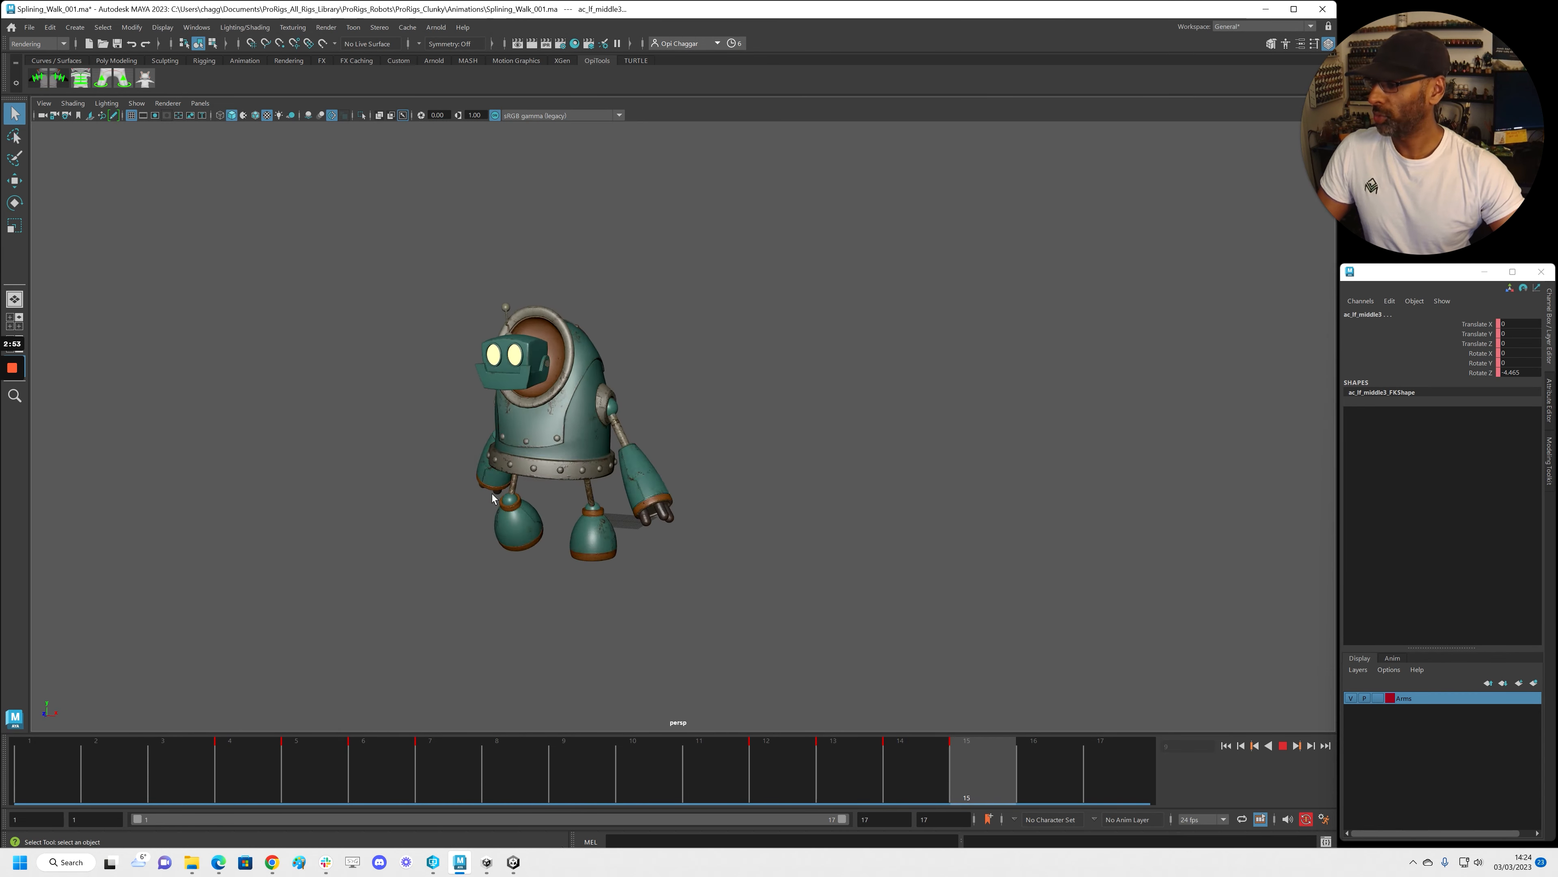
# Review the walk in playback from the side, rear and left, pausing at frame 11
pyautogui.press('Escape')
pyautogui.keyDown('alt'); pyautogui.moveTo(622, 516); pyautogui.dragTo(598, 473); pyautogui.keyUp('alt')
pyautogui.hotkey('alt', 'v')
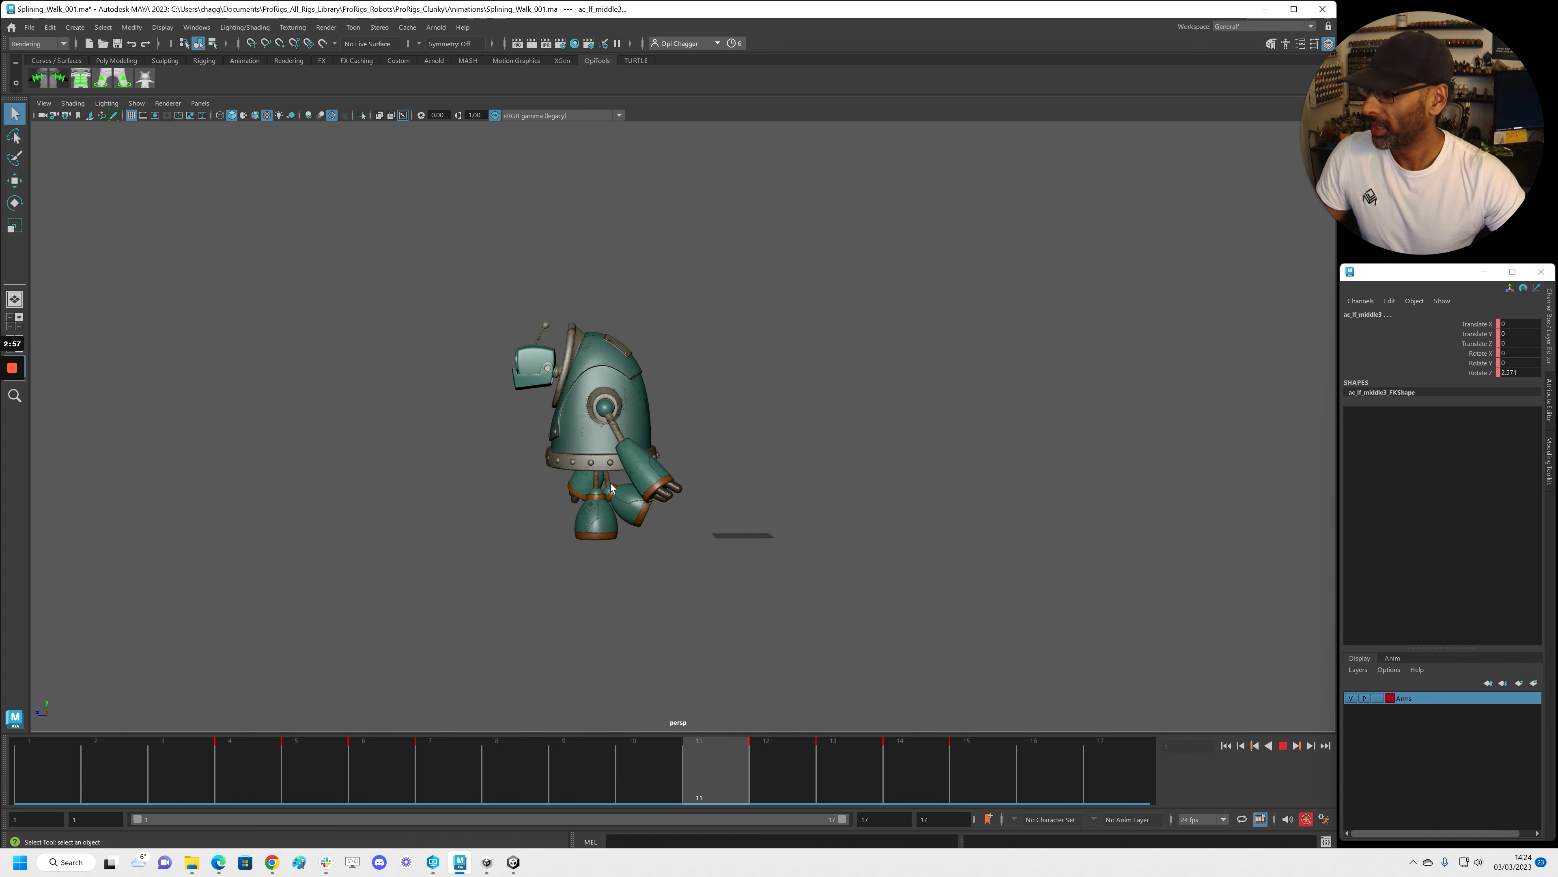
pyautogui.hotkey('alt', 'v')
pyautogui.keyDown('alt'); pyautogui.moveTo(657, 518); pyautogui.dragTo(933, 552, button='right'); pyautogui.keyUp('alt')
pyautogui.keyDown('alt'); pyautogui.moveTo(622, 598); pyautogui.dragTo(702, 576, button='right'); pyautogui.keyUp('alt')
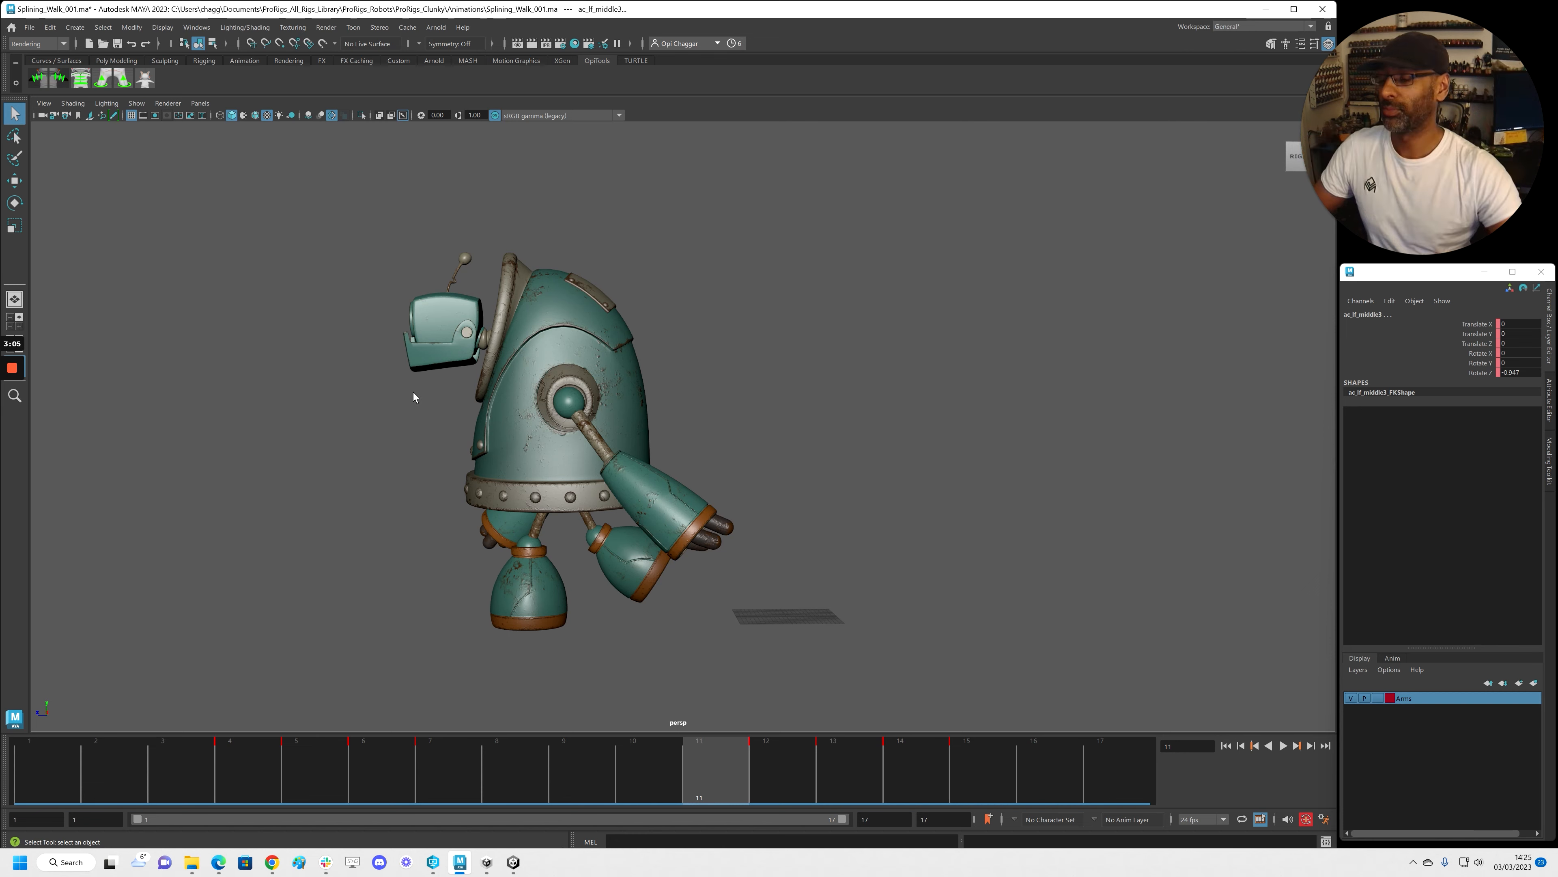
pyautogui.hotkey('alt', 'v')
pyautogui.keyDown('alt'); pyautogui.moveTo(503, 449); pyautogui.dragTo(555, 463); pyautogui.keyUp('alt')
pyautogui.hotkey('alt', 'v')
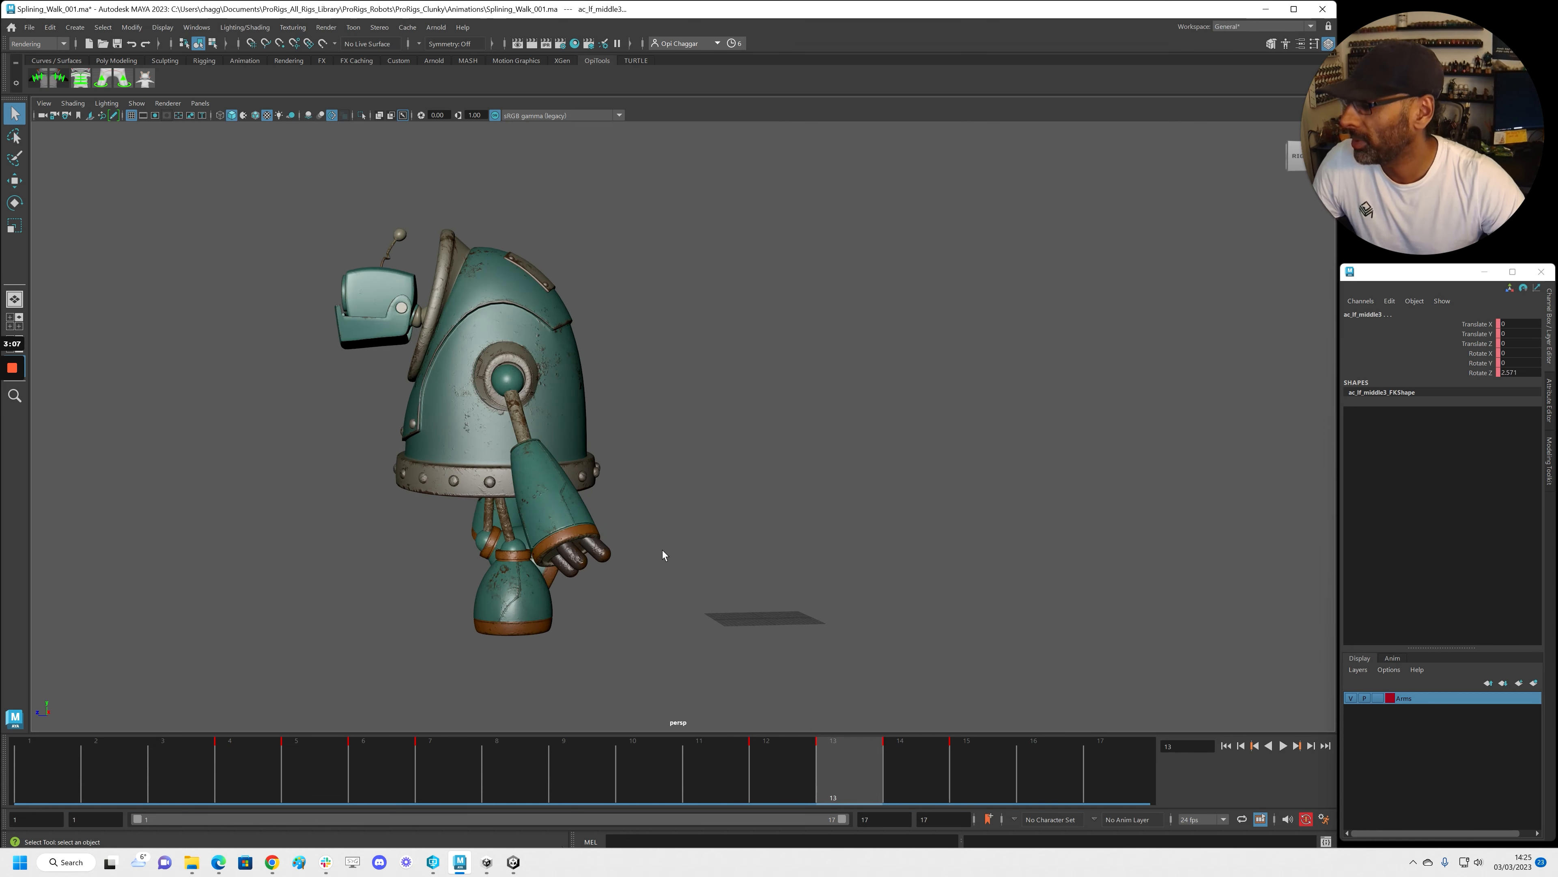
pyautogui.hotkey('alt', 'v')
pyautogui.hotkey('alt', 'v')
pyautogui.keyDown('alt'); pyautogui.moveTo(566, 555); pyautogui.dragTo(660, 561); pyautogui.keyUp('alt')
pyautogui.keyDown('alt'); pyautogui.moveTo(768, 568); pyautogui.dragTo(659, 411, button='middle'); pyautogui.keyUp('alt')
# Show NURBS Curves in the viewport and bring the Graph Editor back beside the left hand
pyautogui.click(143, 107)
pyautogui.click(184, 182)
pyautogui.keyDown('alt'); pyautogui.moveTo(465, 346); pyautogui.dragTo(530, 511); pyautogui.keyUp('alt')
pyautogui.keyDown('alt'); pyautogui.moveTo(530, 510); pyautogui.dragTo(589, 432, button='right'); pyautogui.keyUp('alt')
pyautogui.moveTo(1557, 138); pyautogui.dragTo(519, 60)
pyautogui.keyDown('alt'); pyautogui.moveTo(423, 457); pyautogui.dragTo(497, 494, button='middle'); pyautogui.keyUp('alt')
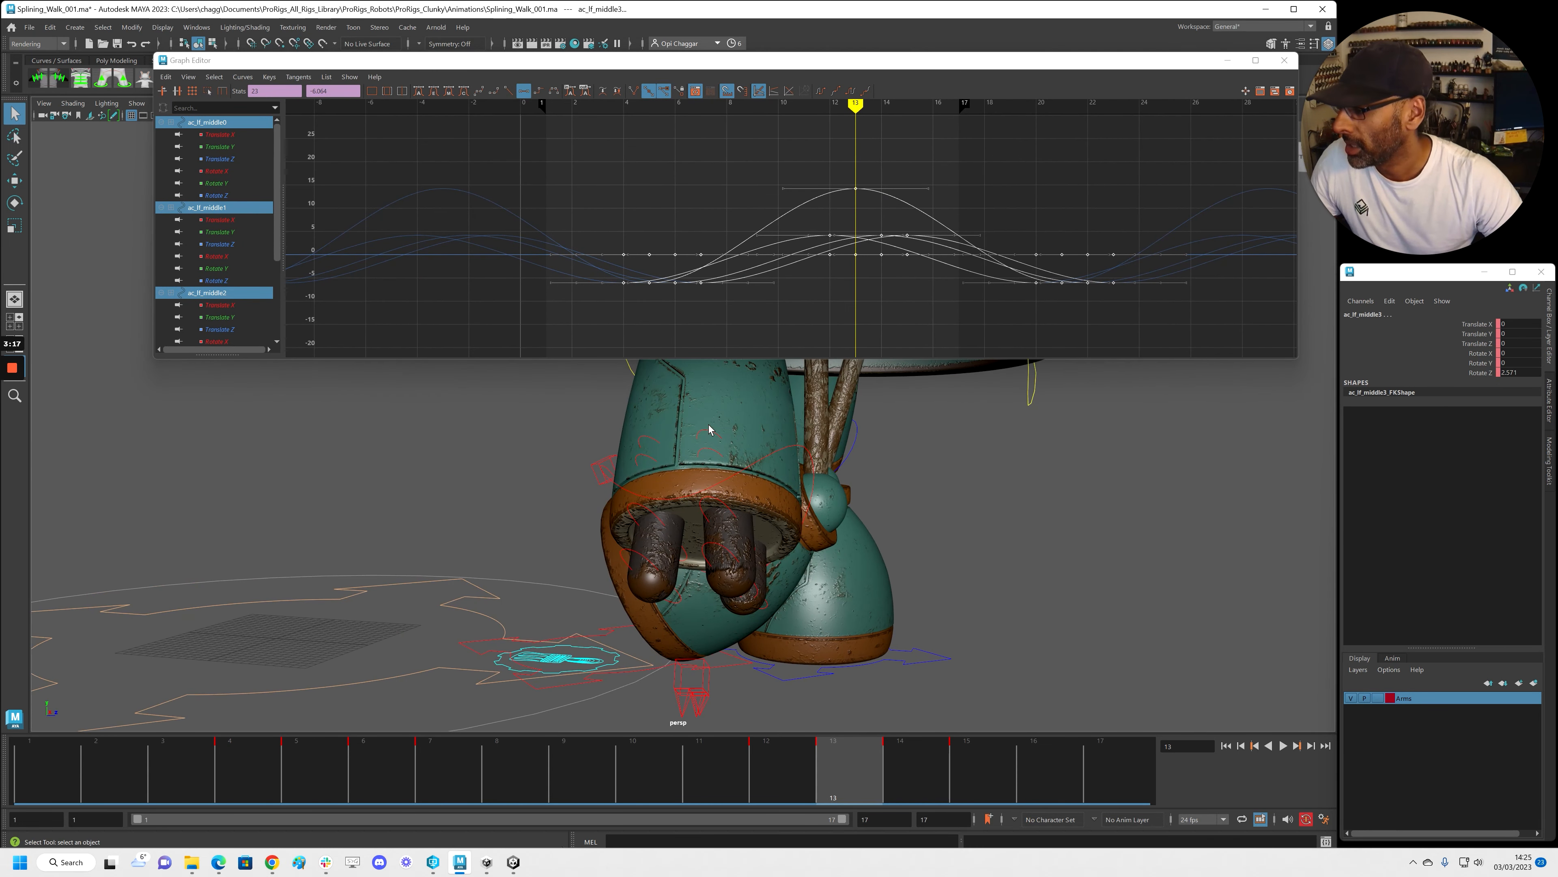
# Select the three right index finger controls and delete their in-between keys on frames 2–15
pyautogui.click(712, 460)
pyautogui.keyDown('shift'); pyautogui.click(710, 446); pyautogui.keyUp('shift')
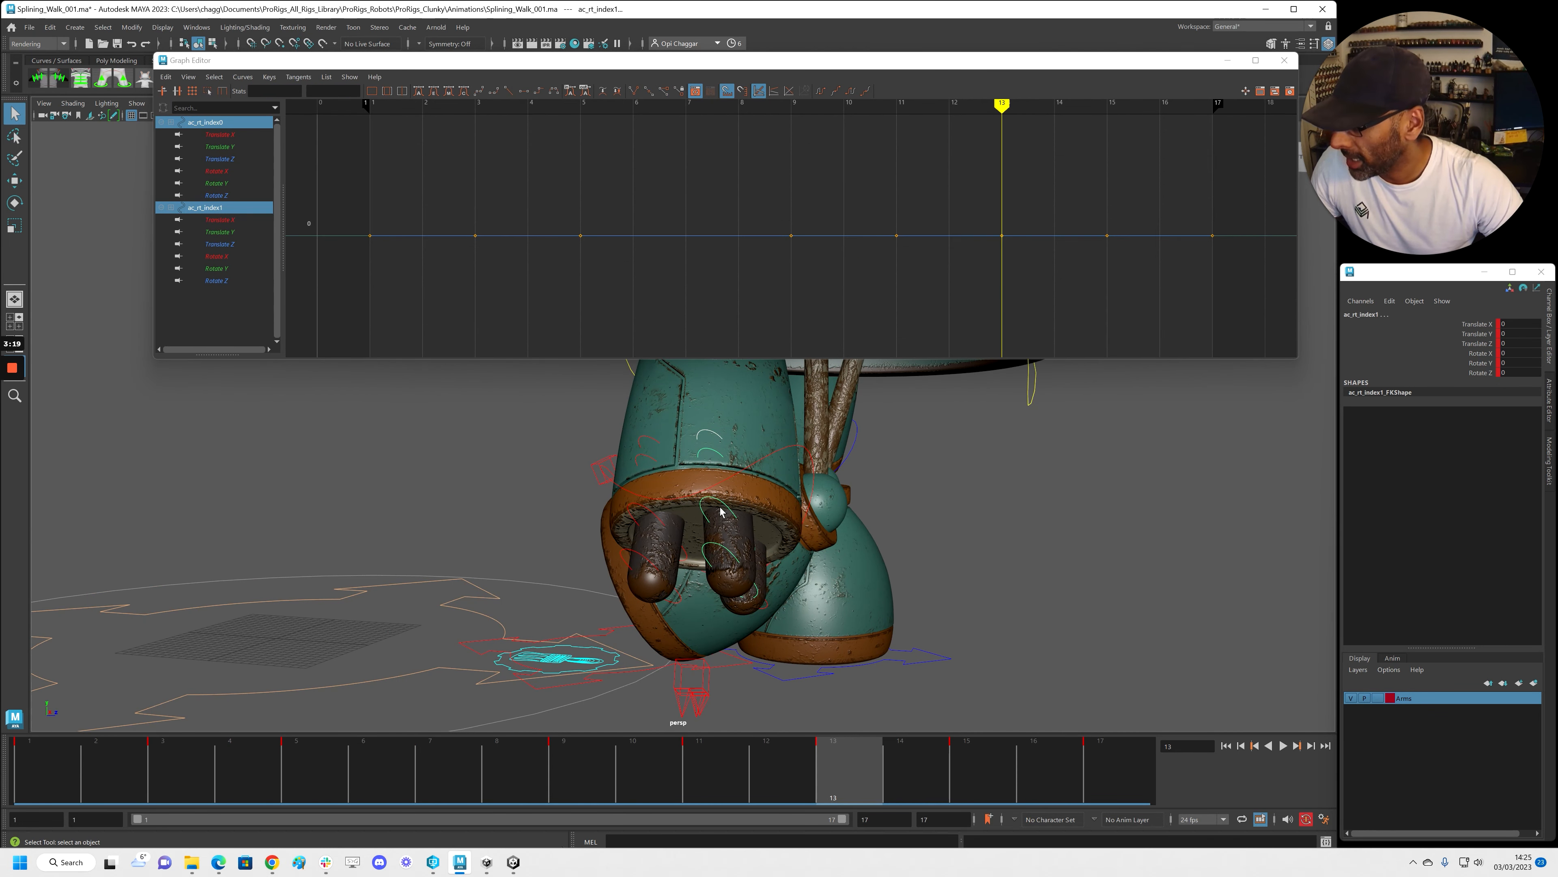
pyautogui.keyDown('shift'); pyautogui.click(722, 515); pyautogui.keyUp('shift')
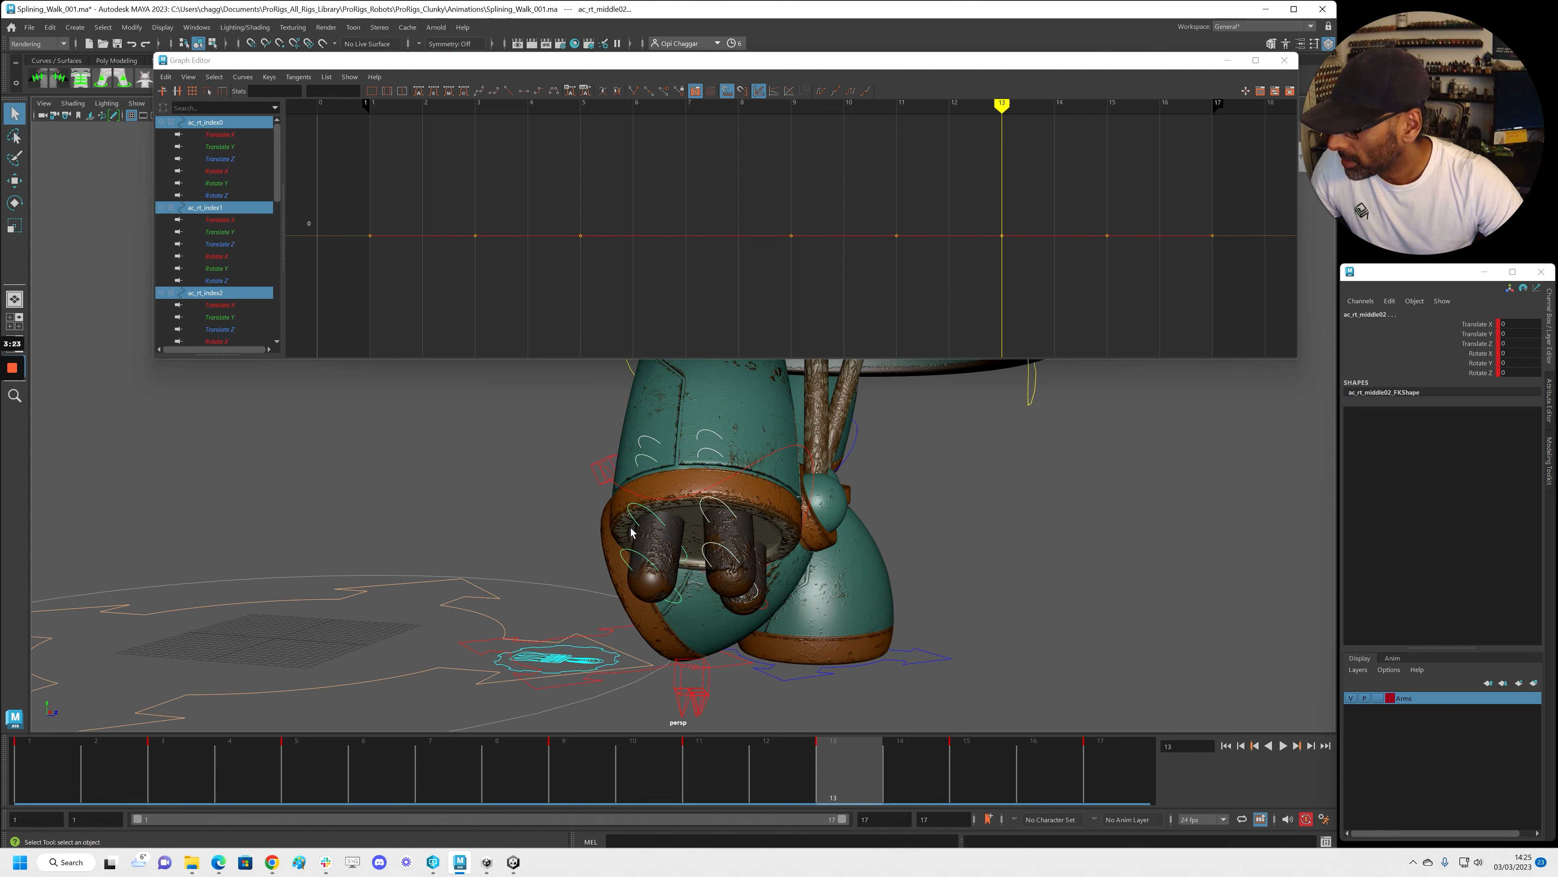
pyautogui.keyDown('shift'); pyautogui.moveTo(159, 770); pyautogui.dragTo(982, 770); pyautogui.keyUp('shift')
pyautogui.rightClick(957, 775)
pyautogui.click(994, 589)
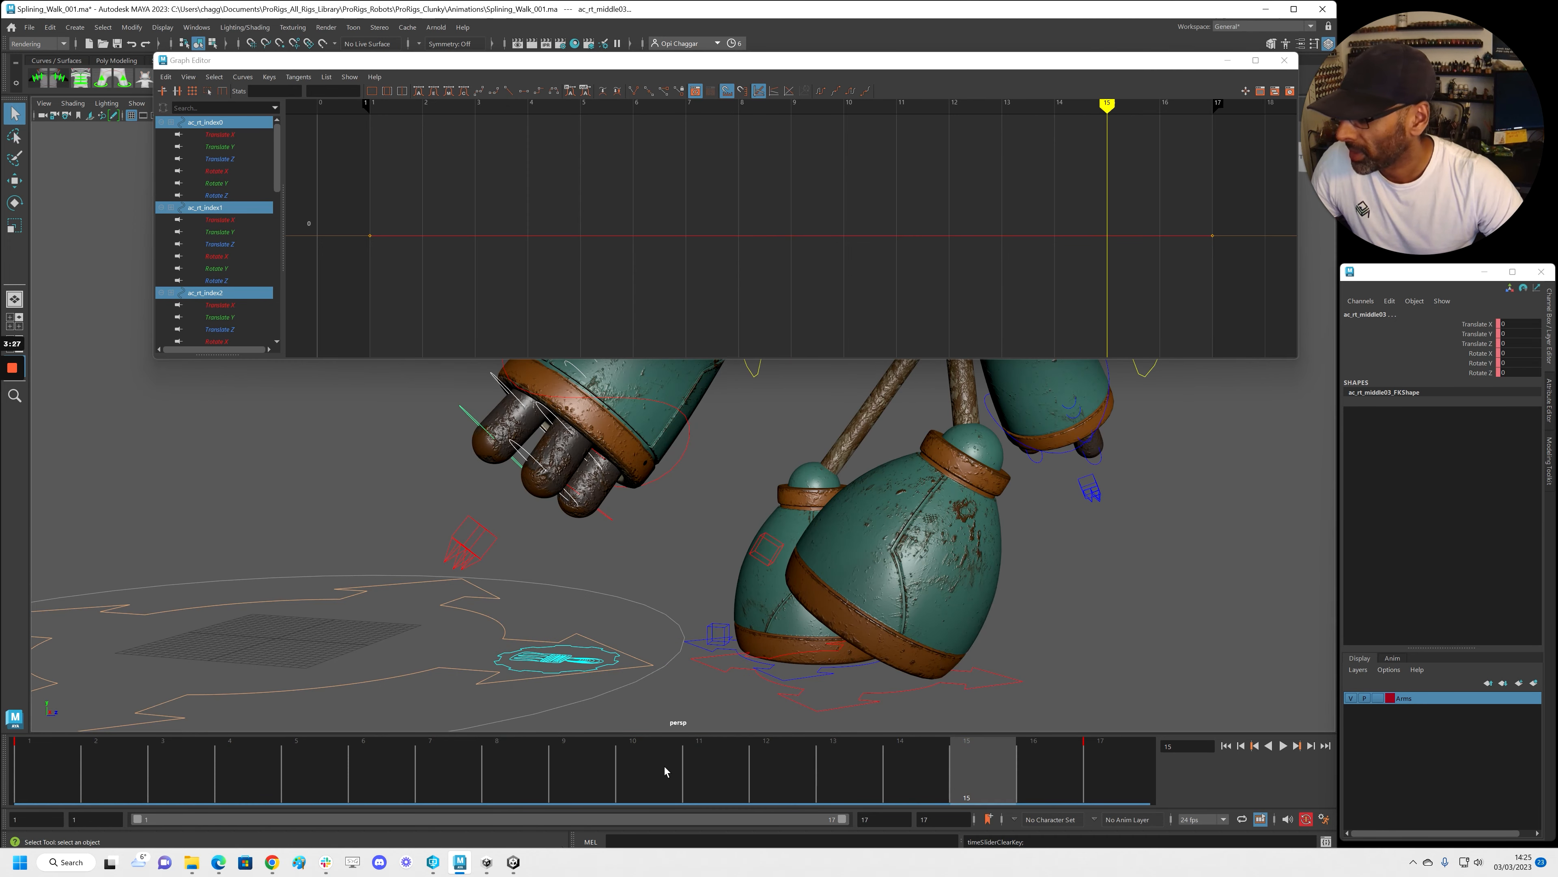
pyautogui.click(668, 771)
pyautogui.hotkey('alt', 'shift', 'v')
# Curl the right index fingers slightly on Rotate Z and key the pose at frame 17
pyautogui.keyDown('alt'); pyautogui.moveTo(794, 543); pyautogui.dragTo(547, 536, button='right'); pyautogui.keyUp('alt')
pyautogui.keyDown('alt'); pyautogui.moveTo(546, 535); pyautogui.dragTo(776, 614, button='middle'); pyautogui.keyUp('alt')
pyautogui.keyDown('alt'); pyautogui.moveTo(776, 614); pyautogui.dragTo(756, 613); pyautogui.keyUp('alt')
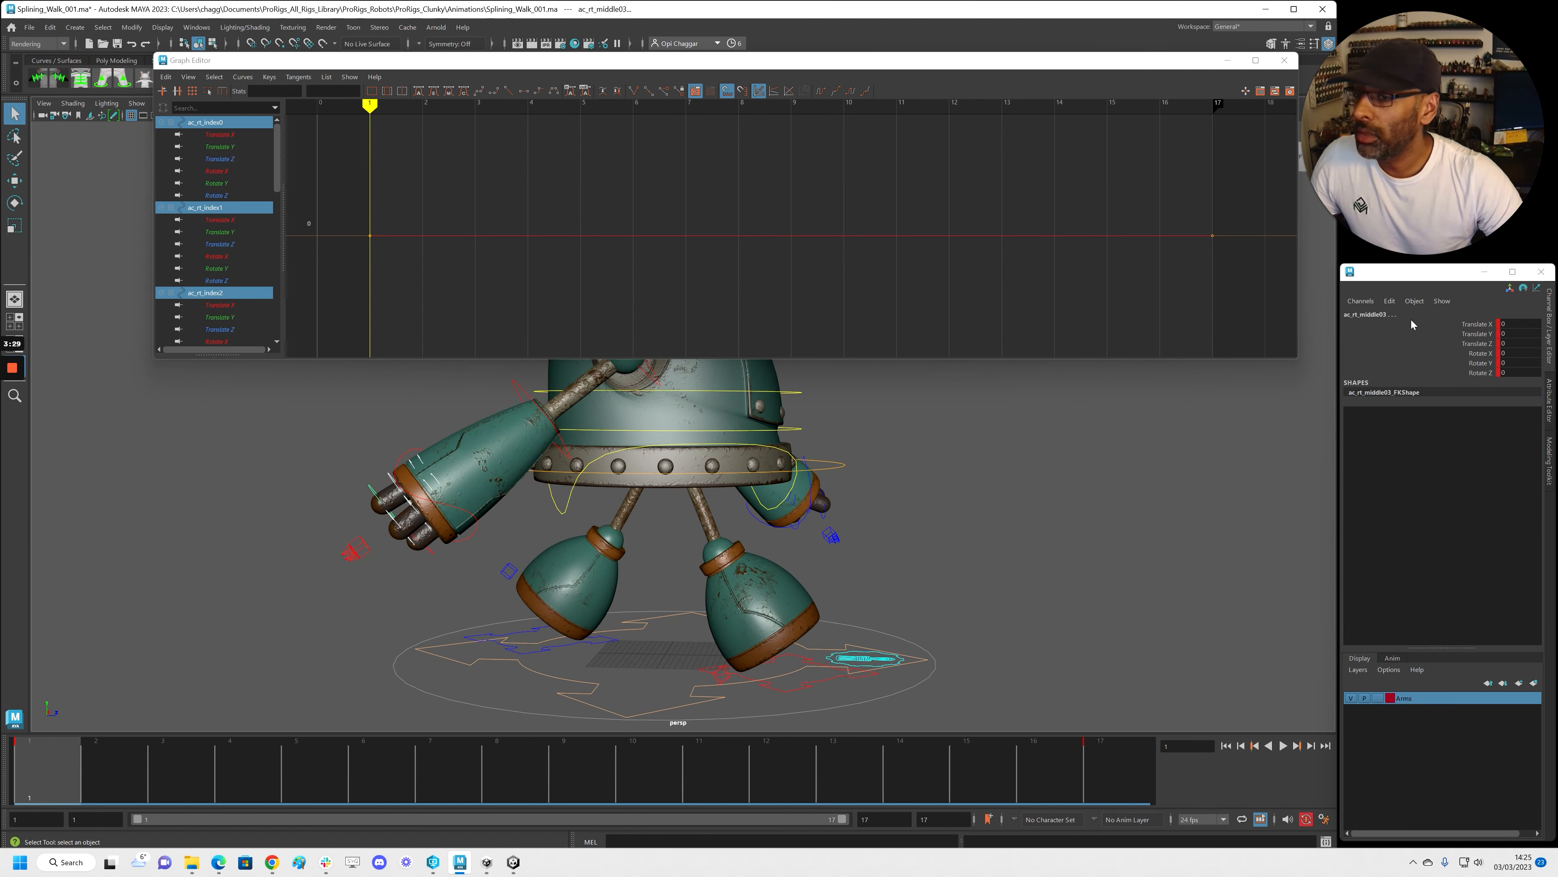
pyautogui.press('e')
pyautogui.click(1478, 372)
pyautogui.moveTo(586, 575); pyautogui.dragTo(572, 580)
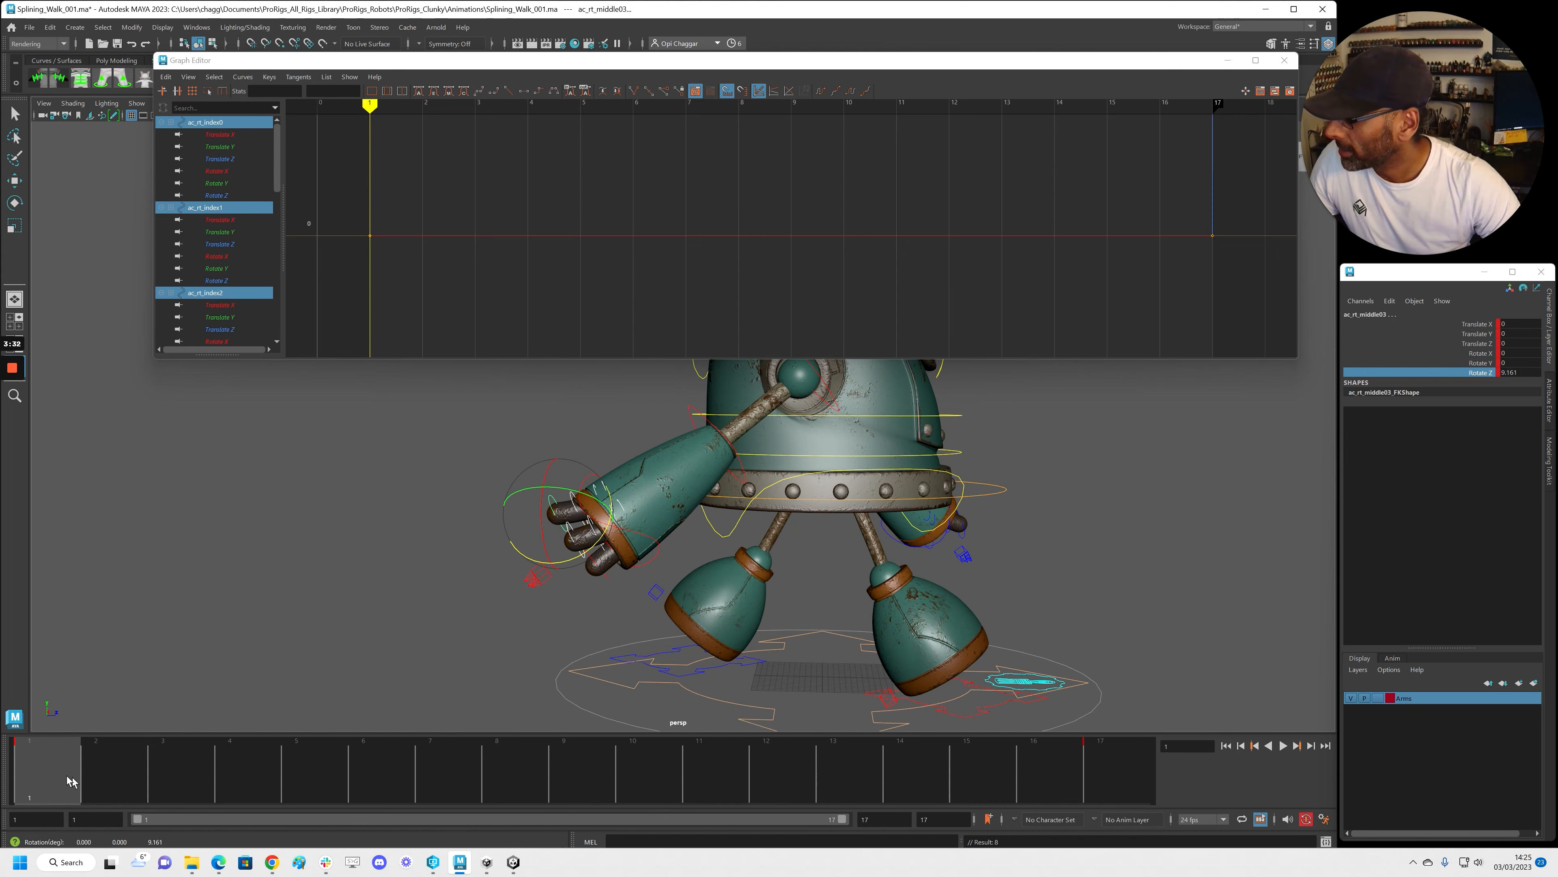
pyautogui.moveTo(69, 778); pyautogui.dragTo(1206, 829, button='middle')
pyautogui.press('s')
# Curl the index fingers further at frame 9, then play back to review the curl
pyautogui.click(556, 778)
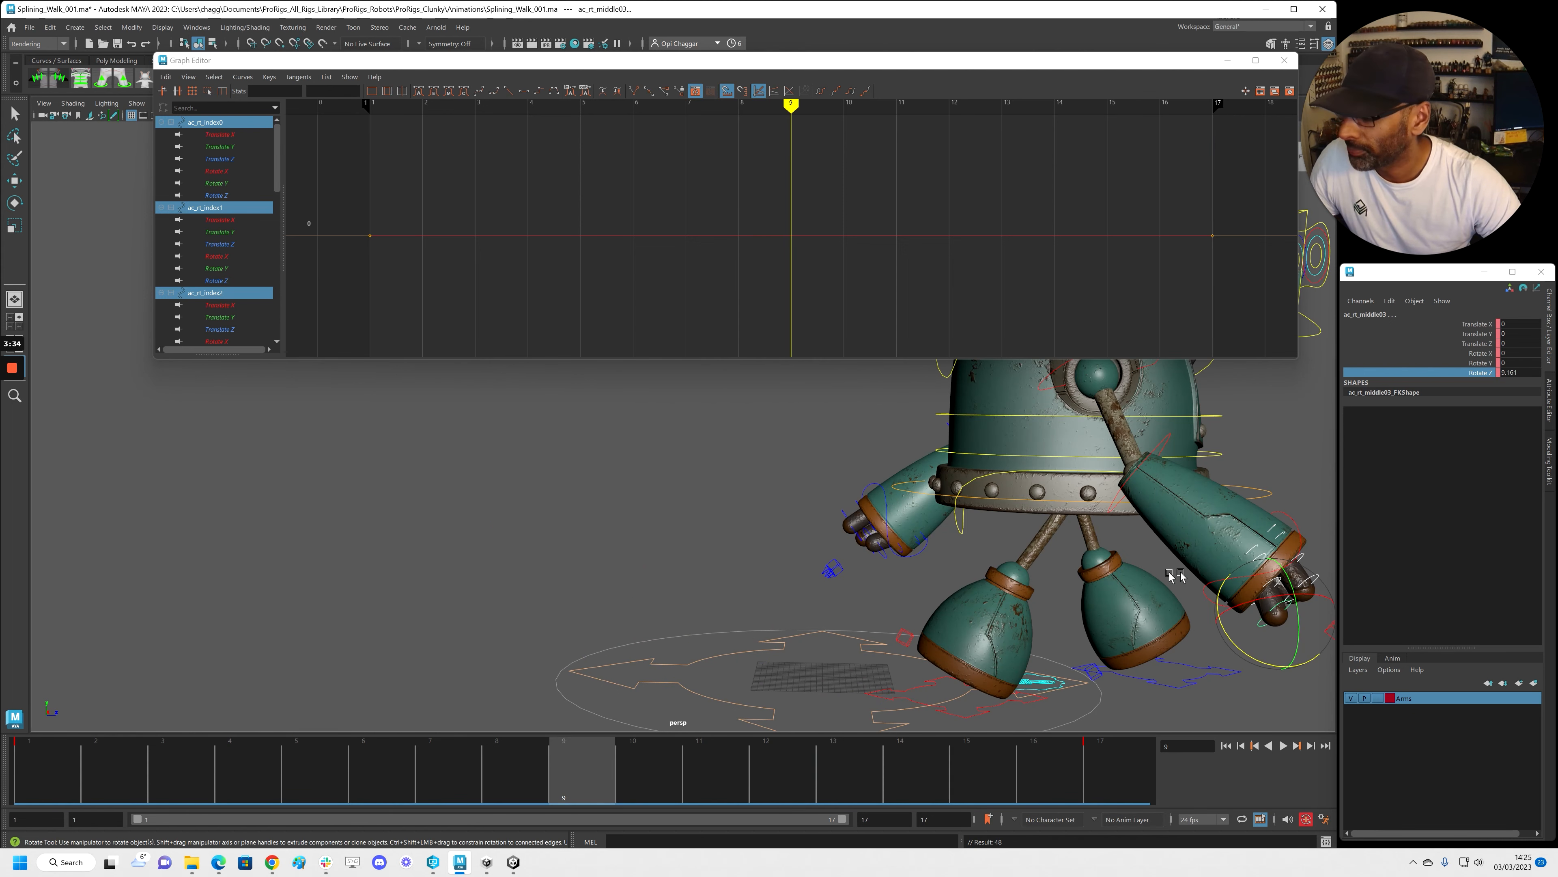
pyautogui.keyDown('alt'); pyautogui.moveTo(1168, 576); pyautogui.dragTo(792, 506, button='middle'); pyautogui.keyUp('alt')
pyautogui.keyDown('alt'); pyautogui.moveTo(791, 506); pyautogui.dragTo(877, 546, button='right'); pyautogui.keyUp('alt')
pyautogui.moveTo(891, 612); pyautogui.dragTo(907, 607)
pyautogui.moveTo(601, 765); pyautogui.dragTo(49, 766)
pyautogui.keyDown('alt'); pyautogui.moveTo(540, 663); pyautogui.dragTo(368, 630, button='right'); pyautogui.keyUp('alt')
pyautogui.hotkey('alt', 'v')
pyautogui.hotkey('alt', 'v')
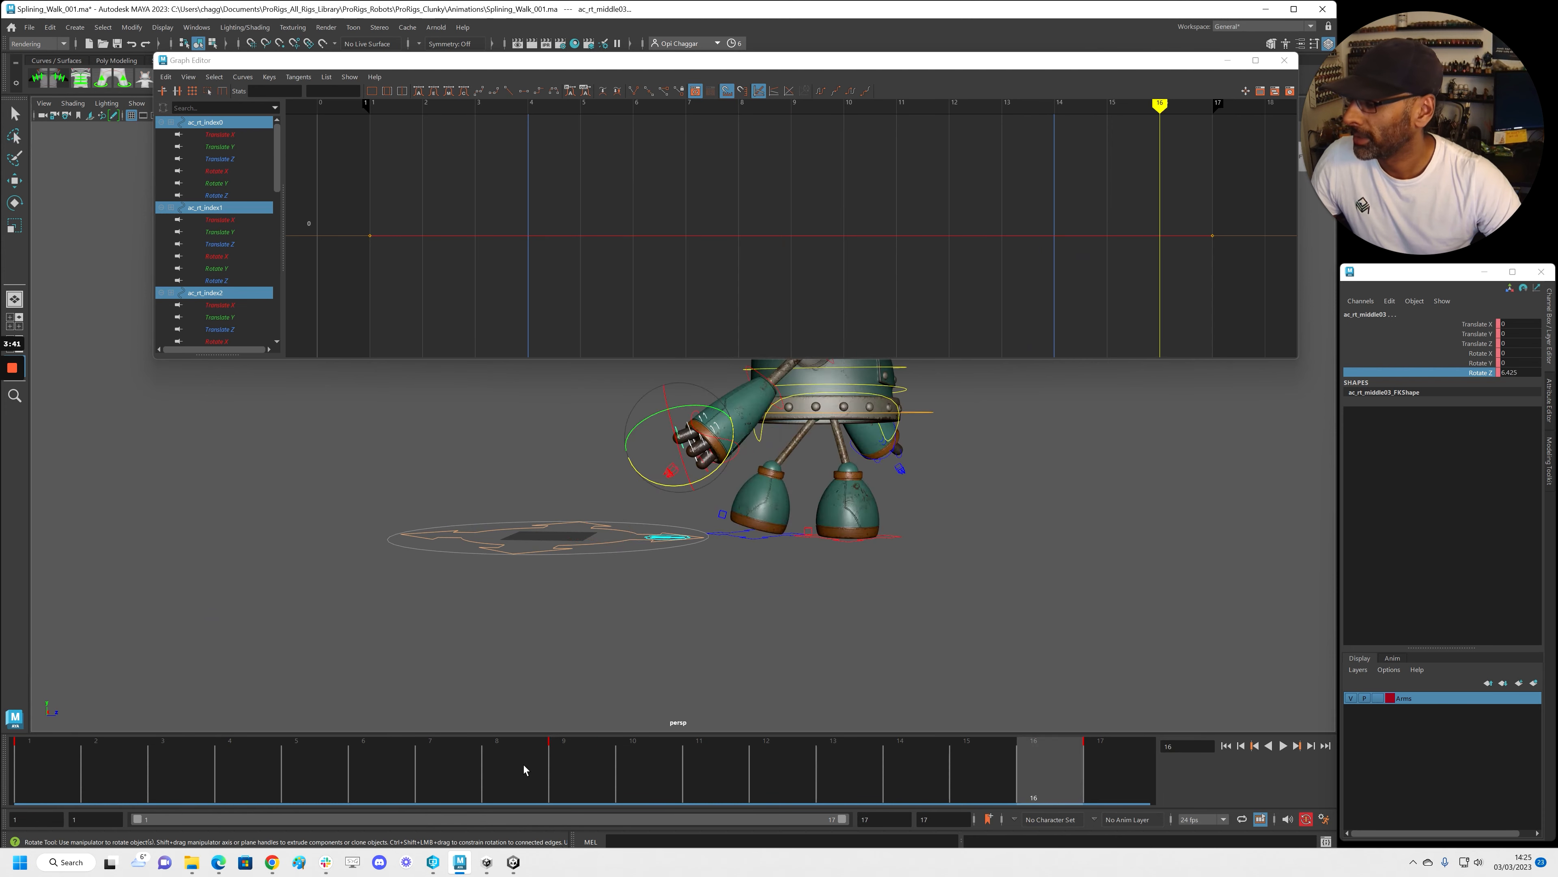
pyautogui.click(567, 771)
# Scrub between frames 9 and 1 and bring the view in on the right hand
pyautogui.keyDown('alt'); pyautogui.moveTo(494, 654); pyautogui.dragTo(890, 575, button='right'); pyautogui.keyUp('alt')
pyautogui.keyDown('alt'); pyautogui.moveTo(890, 575); pyautogui.dragTo(709, 569, button='middle'); pyautogui.keyUp('alt')
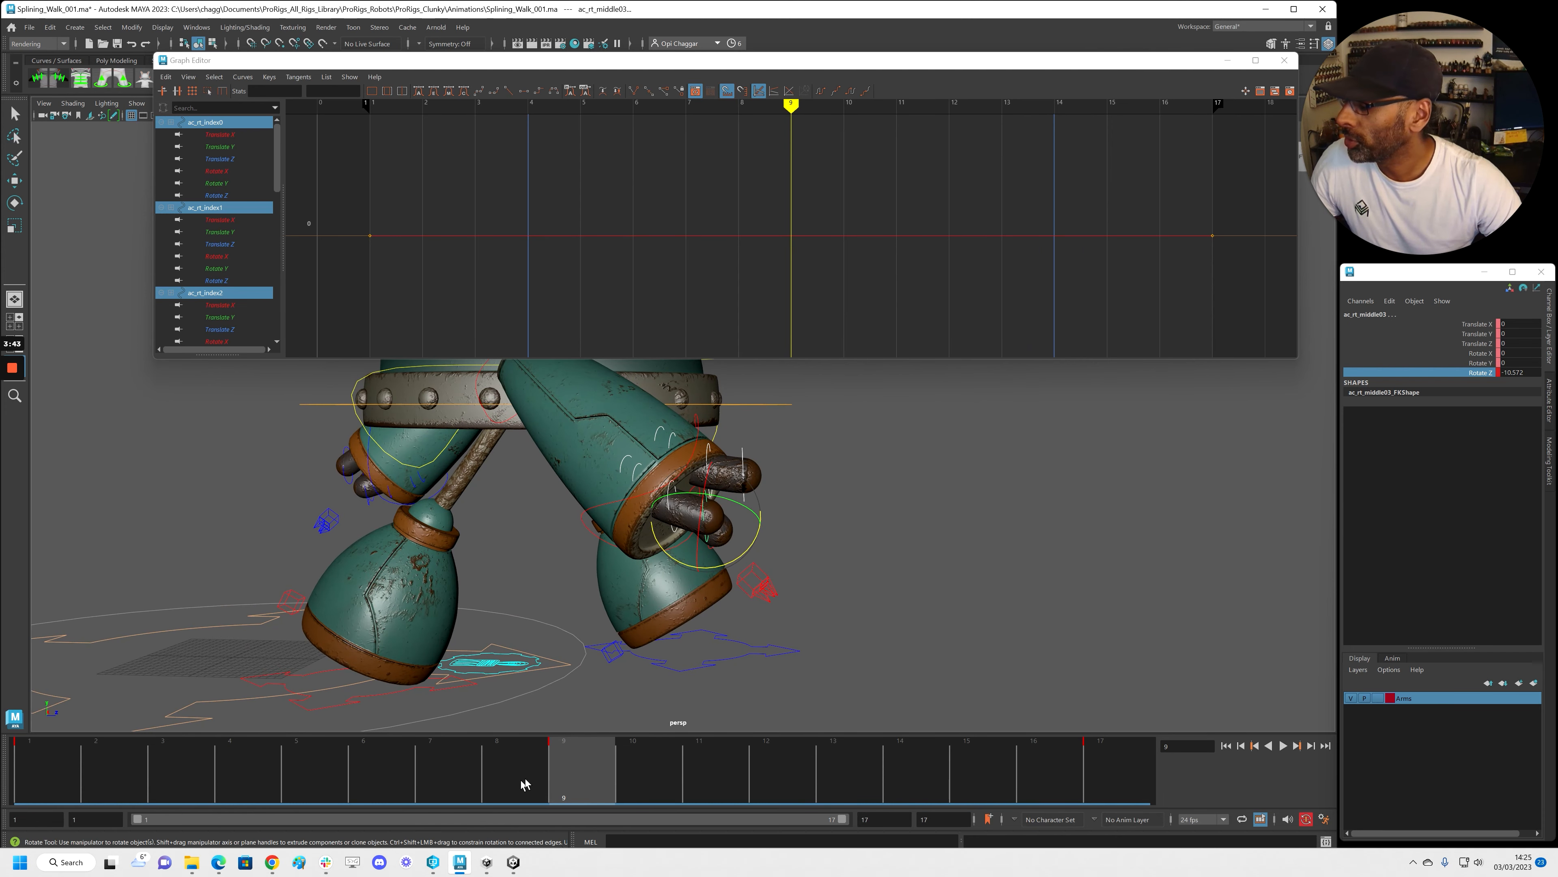
pyautogui.moveTo(520, 786); pyautogui.dragTo(43, 768)
pyautogui.keyDown('alt'); pyautogui.moveTo(357, 588); pyautogui.dragTo(921, 636, button='middle'); pyautogui.keyUp('alt')
pyautogui.keyDown('alt'); pyautogui.moveTo(344, 500); pyautogui.dragTo(620, 525, button='middle'); pyautogui.keyUp('alt')
pyautogui.keyDown('alt'); pyautogui.moveTo(620, 524); pyautogui.dragTo(728, 533, button='right'); pyautogui.keyUp('alt')
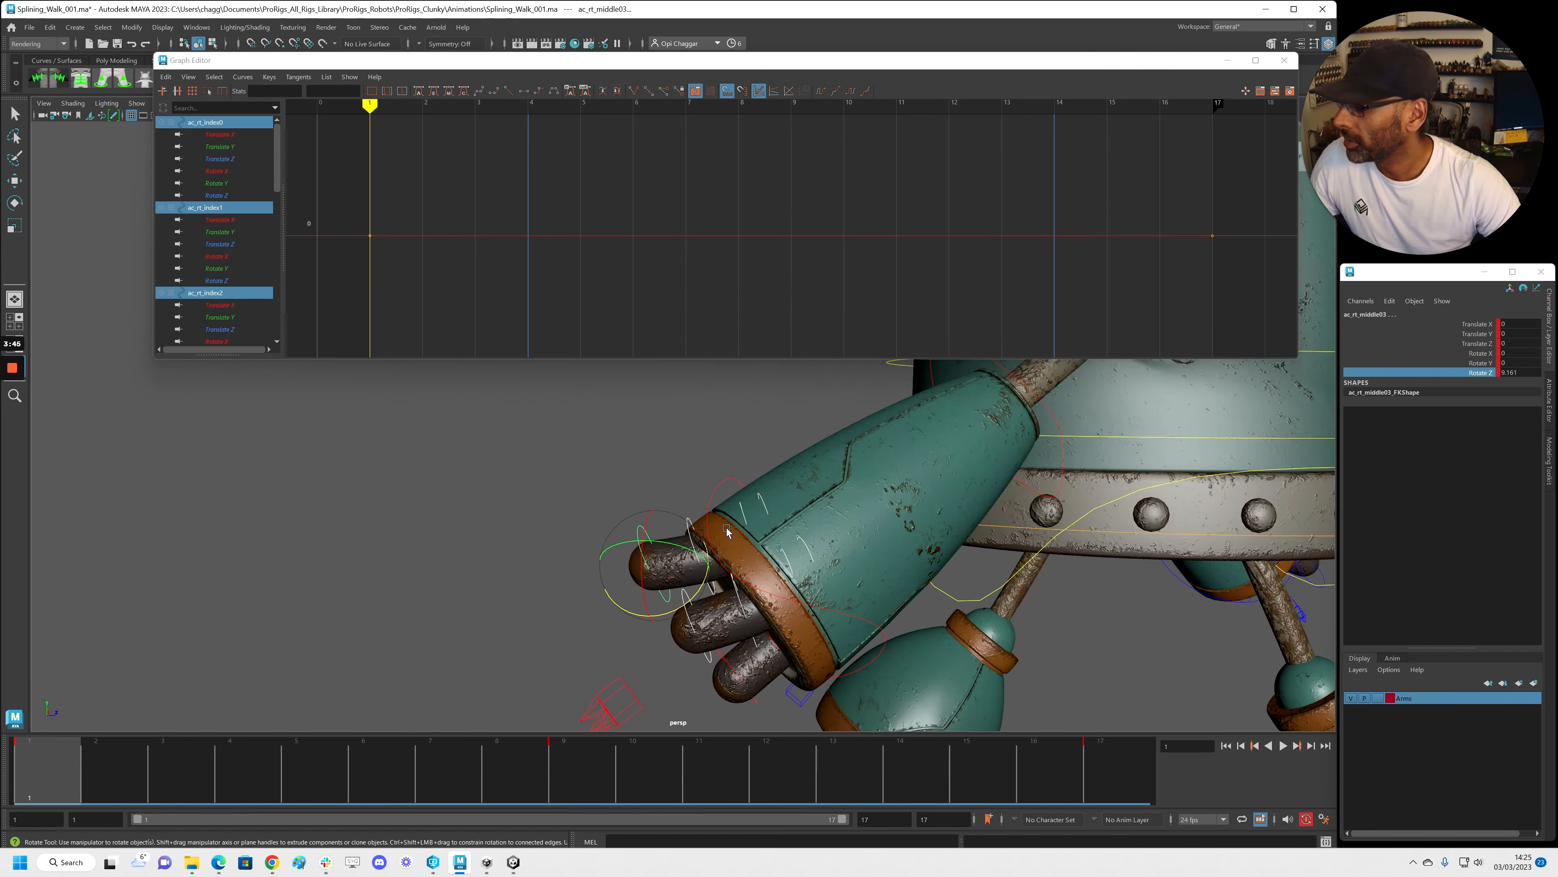
pyautogui.keyDown('alt'); pyautogui.moveTo(728, 533); pyautogui.dragTo(717, 532); pyautogui.keyUp('alt')
pyautogui.keyDown('alt'); pyautogui.moveTo(717, 519); pyautogui.dragTo(706, 457, button='middle'); pyautogui.keyUp('alt')
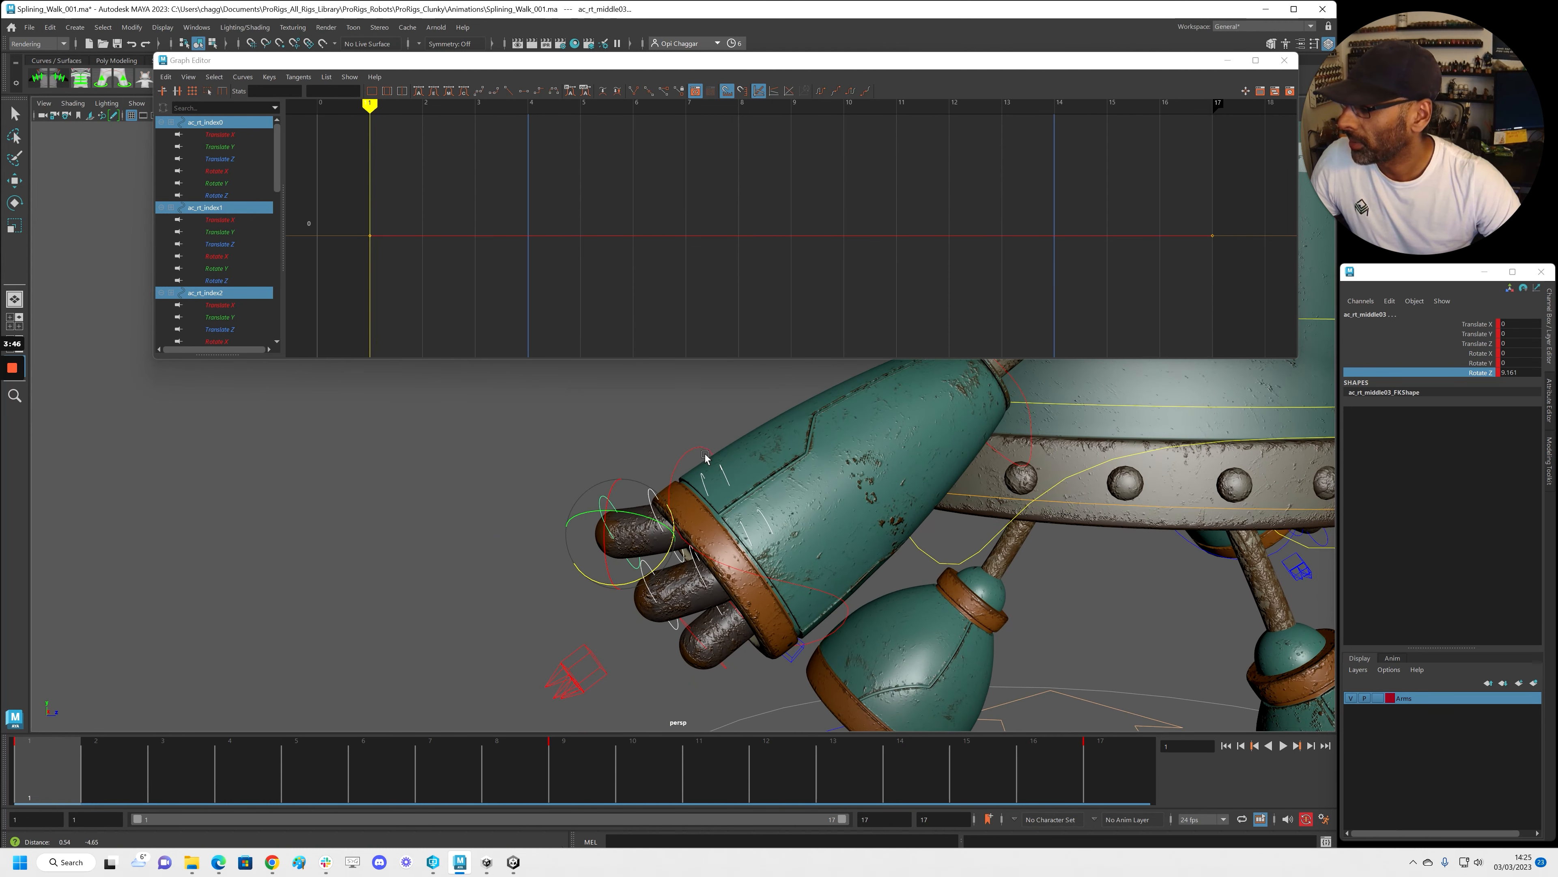
# Select ac_rt_middle1 and ac_rt_index1 and all their keys in the Graph Editor
pyautogui.click(705, 479)
pyautogui.press('q')
pyautogui.keyDown('alt'); pyautogui.moveTo(735, 502); pyautogui.dragTo(647, 532); pyautogui.keyUp('alt')
pyautogui.keyDown('alt'); pyautogui.moveTo(646, 533); pyautogui.dragTo(669, 532, button='right'); pyautogui.keyUp('alt')
pyautogui.keyDown('shift'); pyautogui.click(687, 498); pyautogui.keyUp('shift')
pyautogui.keyDown('alt'); pyautogui.moveTo(663, 216); pyautogui.dragTo(540, 178, button='right'); pyautogui.keyUp('alt')
pyautogui.moveTo(565, 151); pyautogui.dragTo(1001, 276)
# Set Pre and Post Infinity to Cycle and move the keys one frame later
pyautogui.click(821, 91)
pyautogui.click(851, 91)
pyautogui.press('w')
pyautogui.keyDown('shift'); pyautogui.moveTo(925, 291); pyautogui.dragTo(862, 282, button='middle'); pyautogui.keyUp('shift')
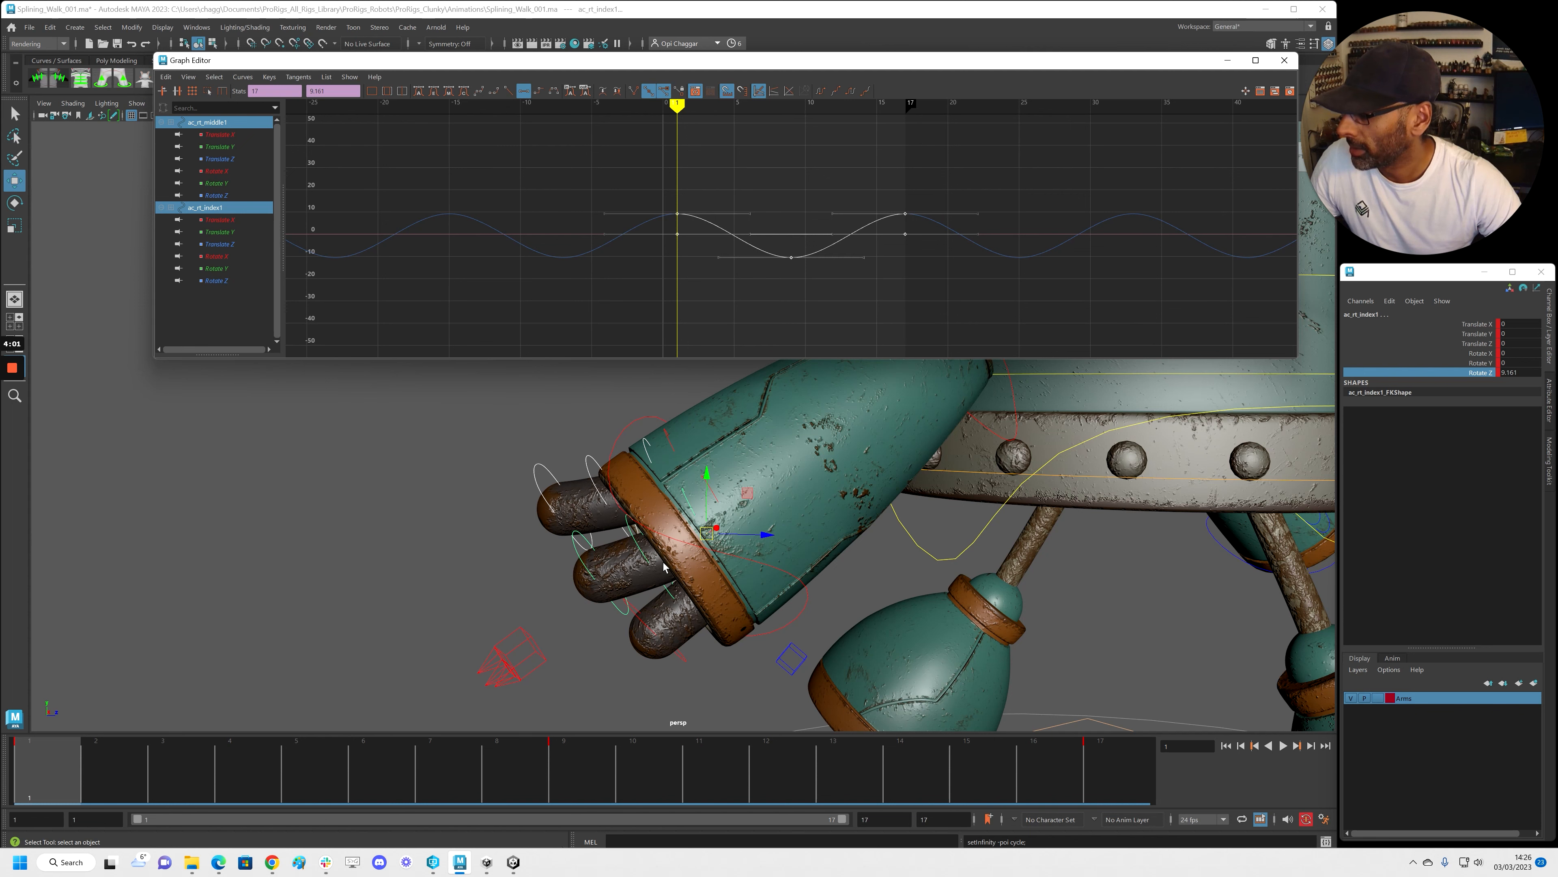
# Pick-walk to the middle02 and index2 controls, shift their keys later, and cycle Pre Infinity
pyautogui.press('Down')
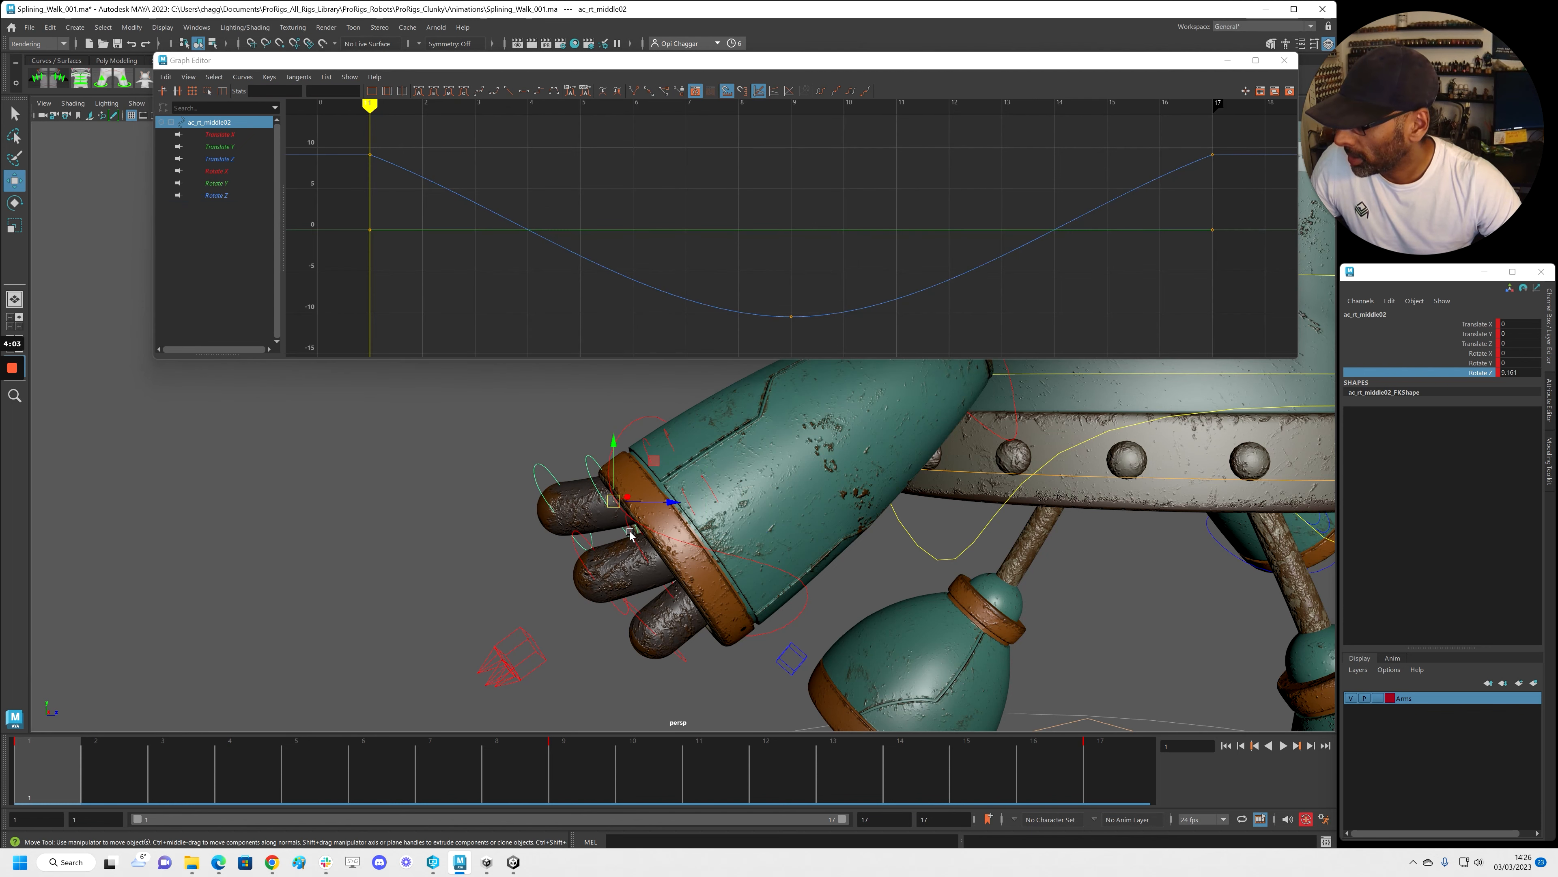
pyautogui.keyDown('alt'); pyautogui.moveTo(687, 215); pyautogui.dragTo(591, 166, button='right'); pyautogui.keyUp('alt')
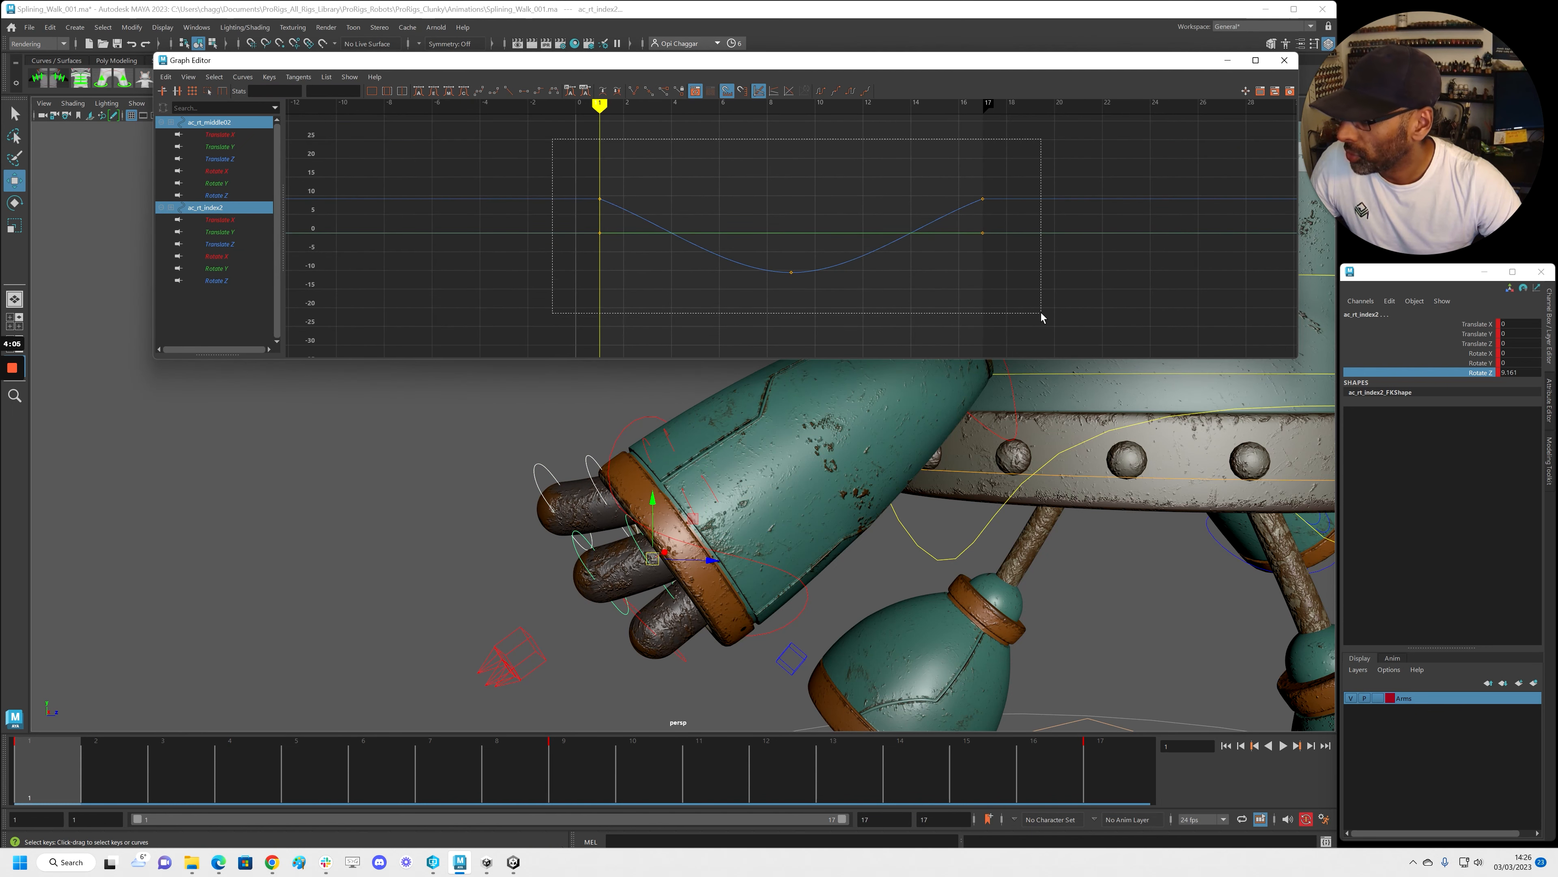
pyautogui.moveTo(1041, 318); pyautogui.dragTo(1041, 314)
pyautogui.keyDown('shift'); pyautogui.moveTo(1018, 302); pyautogui.dragTo(1028, 301, button='middle'); pyautogui.keyUp('shift')
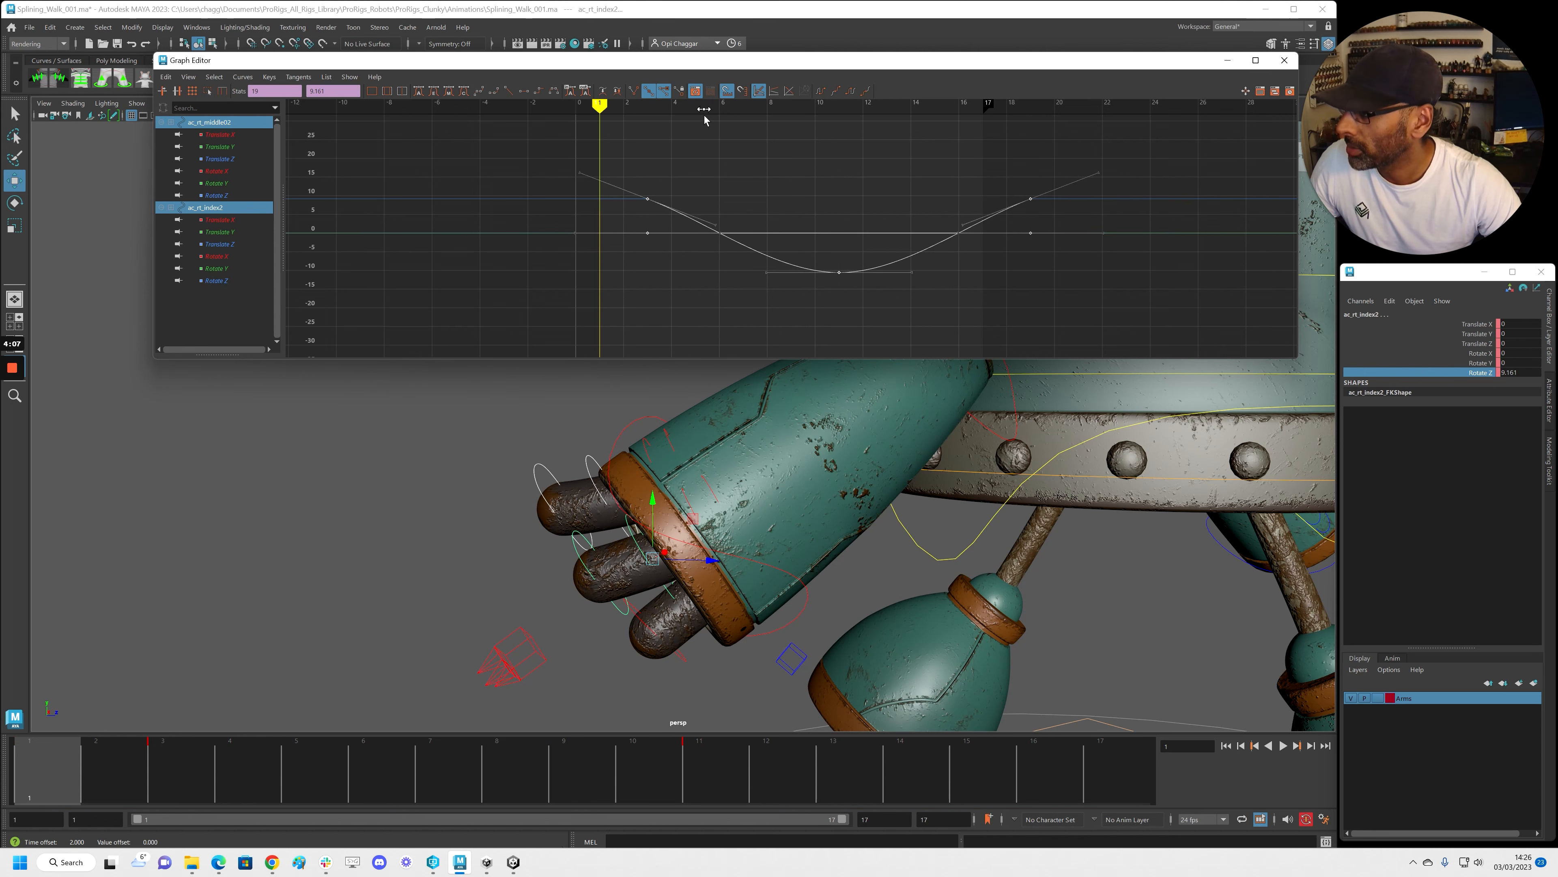
pyautogui.click(821, 91)
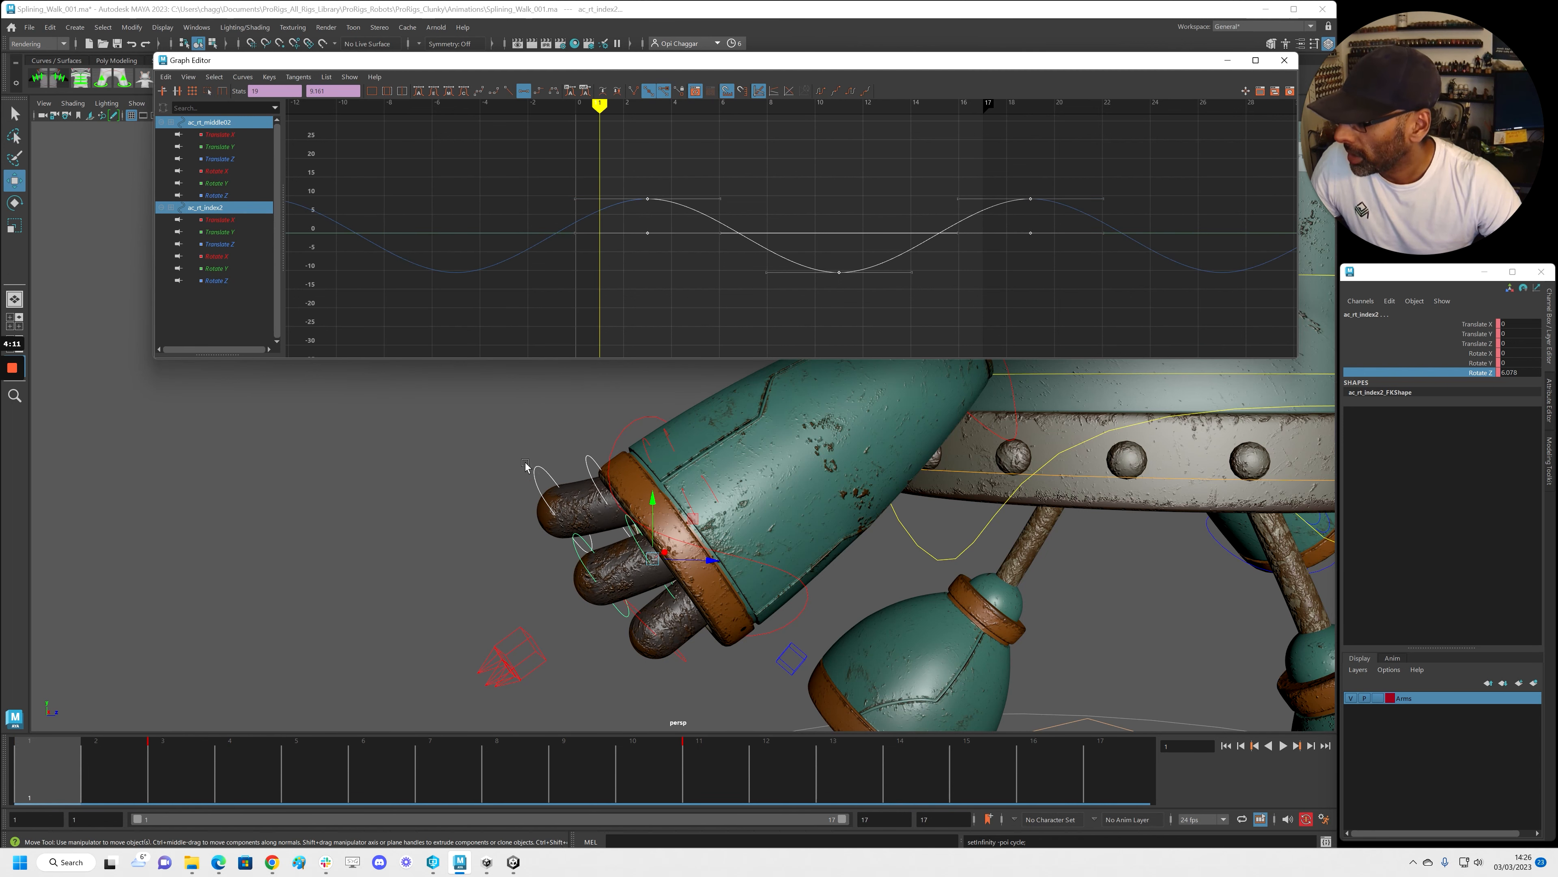
# Shift ac_rt_middle03 and ac_rt_index03 keys three frames later with Pre/Post Infinity Cycle
pyautogui.click(542, 486)
pyautogui.keyDown('shift'); pyautogui.click(579, 556); pyautogui.keyUp('shift')
pyautogui.press('f')
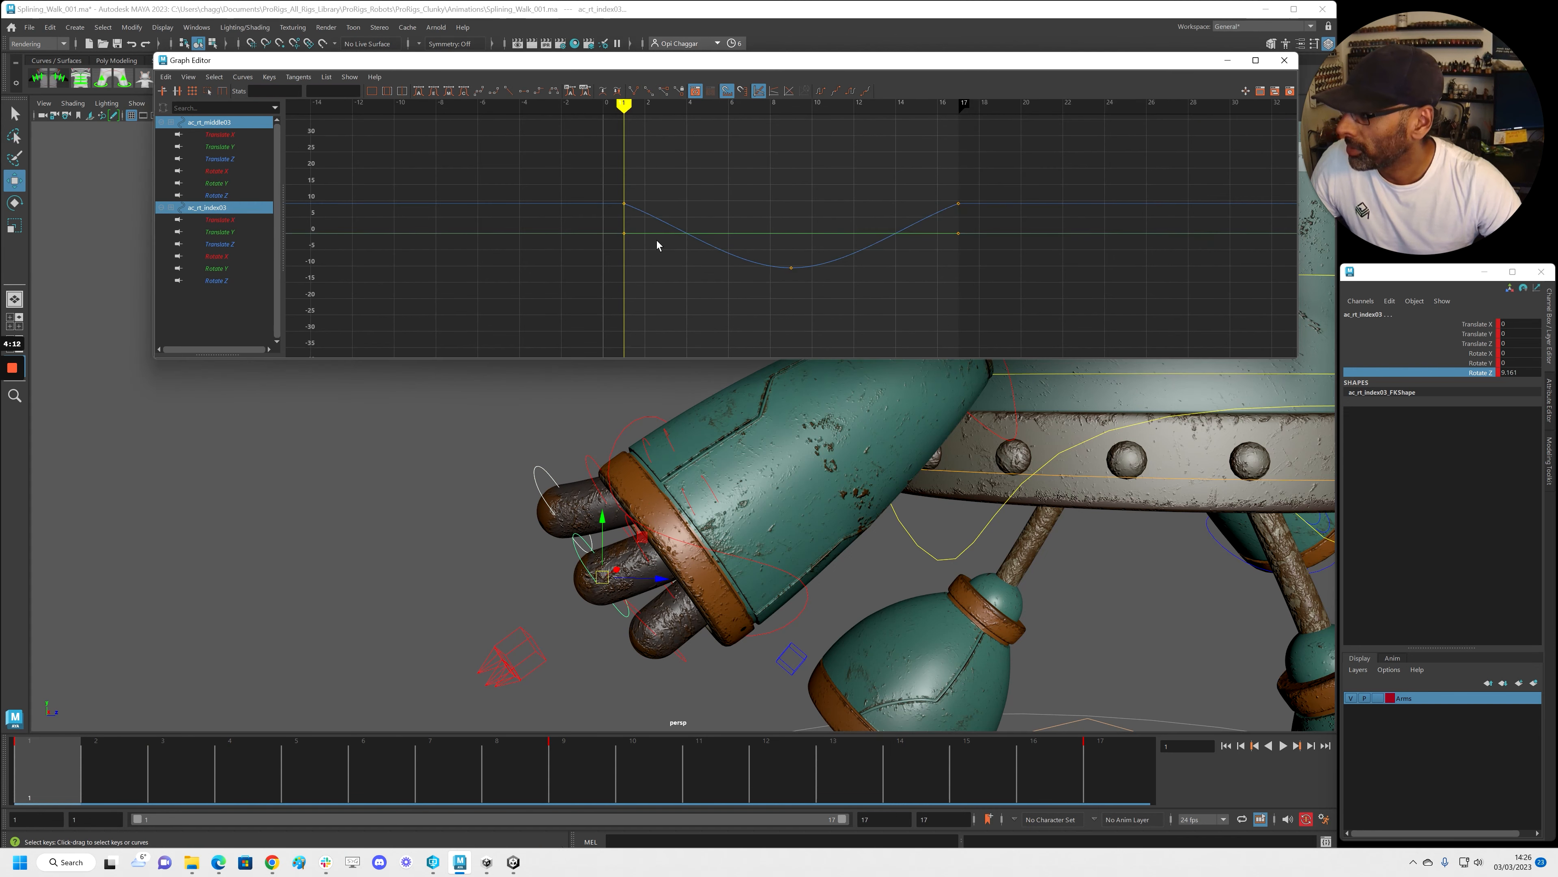
pyautogui.moveTo(999, 320); pyautogui.dragTo(953, 296)
pyautogui.moveTo(953, 296); pyautogui.dragTo(999, 299, button='middle')
pyautogui.click(821, 91)
pyautogui.click(851, 91)
# Play the walk cycle, then orbit around the right hand to inspect the finger motion
pyautogui.press('a')
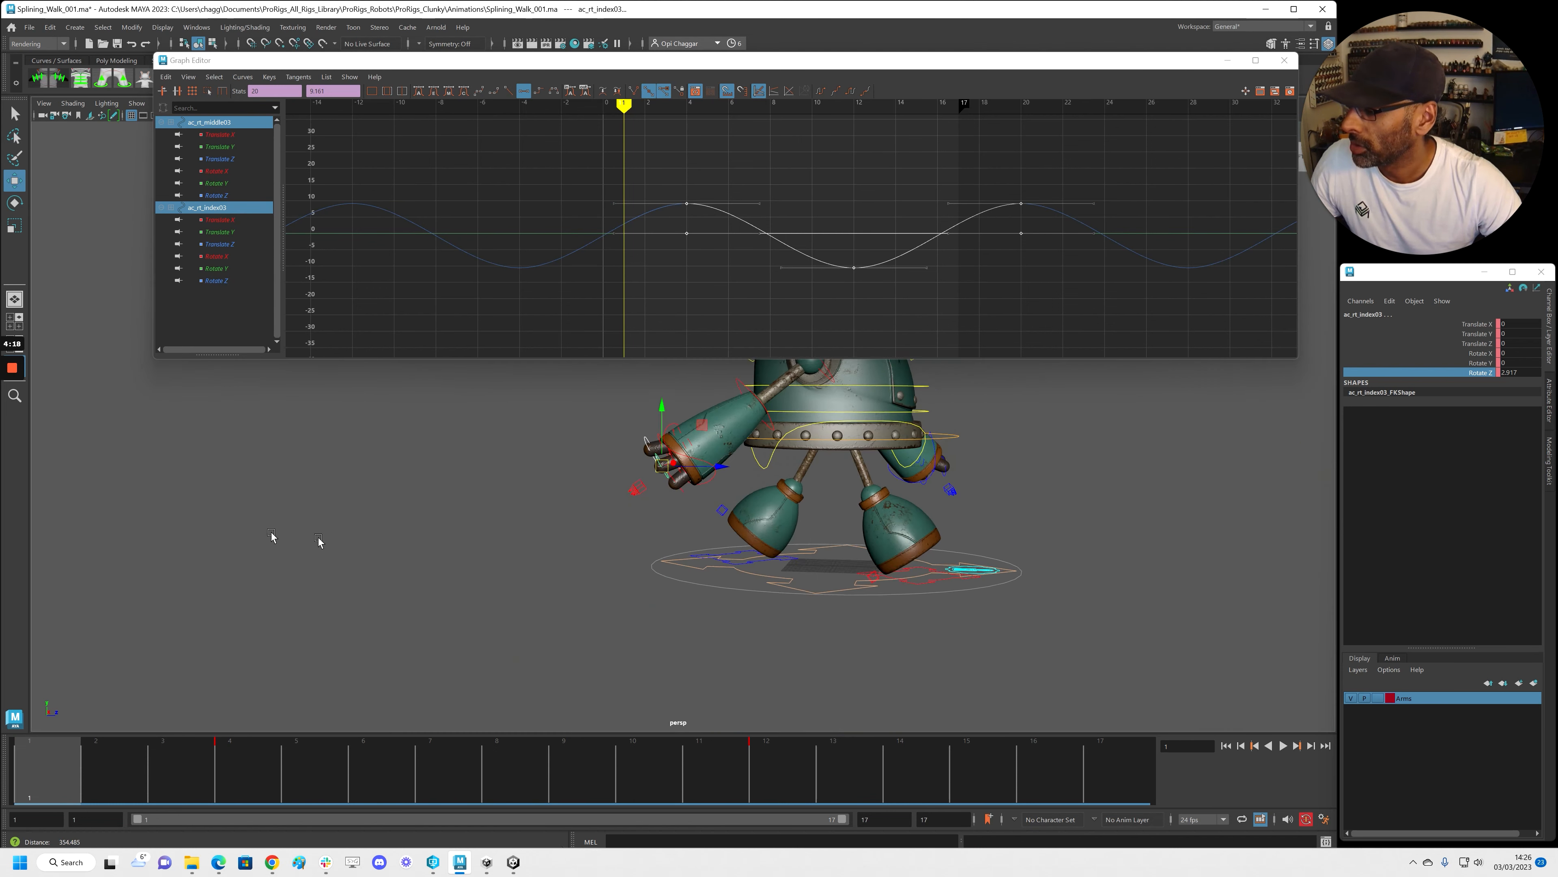
pyautogui.hotkey('alt', 'v')
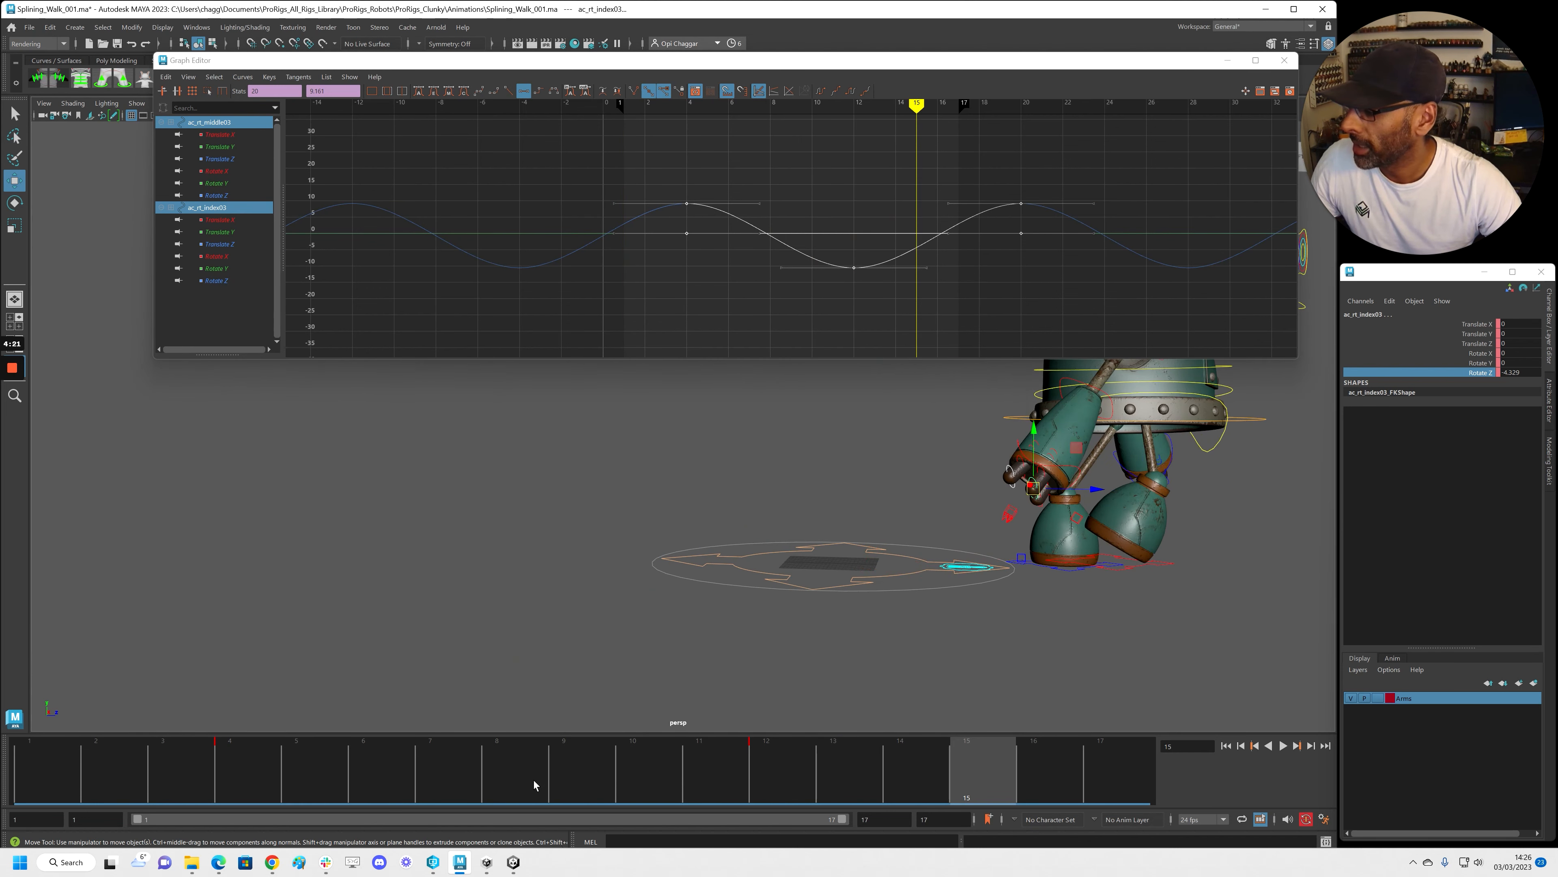
pyautogui.press('Escape')
pyautogui.keyDown('alt'); pyautogui.moveTo(323, 615); pyautogui.dragTo(769, 530, button='right'); pyautogui.keyUp('alt')
pyautogui.keyDown('alt'); pyautogui.moveTo(768, 529); pyautogui.dragTo(908, 617, button='middle'); pyautogui.keyUp('alt')
pyautogui.keyDown('alt'); pyautogui.moveTo(908, 617); pyautogui.dragTo(723, 609); pyautogui.keyUp('alt')
pyautogui.keyDown('alt'); pyautogui.moveTo(723, 609); pyautogui.dragTo(938, 590, button='middle'); pyautogui.keyUp('alt')
pyautogui.keyDown('alt'); pyautogui.moveTo(939, 591); pyautogui.dragTo(800, 581); pyautogui.keyUp('alt')
pyautogui.press('f')
pyautogui.keyDown('alt'); pyautogui.moveTo(714, 522); pyautogui.dragTo(473, 529); pyautogui.keyUp('alt')
pyautogui.keyDown('alt'); pyautogui.moveTo(748, 543); pyautogui.dragTo(512, 528); pyautogui.keyUp('alt')
pyautogui.keyDown('alt'); pyautogui.moveTo(512, 528); pyautogui.dragTo(728, 487, button='middle'); pyautogui.keyUp('alt')
pyautogui.keyDown('alt'); pyautogui.moveTo(729, 486); pyautogui.dragTo(532, 529, button='right'); pyautogui.keyUp('alt')
# Select ac_rt_thumb0, ac_rt_thumb1 and ac_rt_thumb12 and delete their keys between frames 1 and 15
pyautogui.click(546, 539)
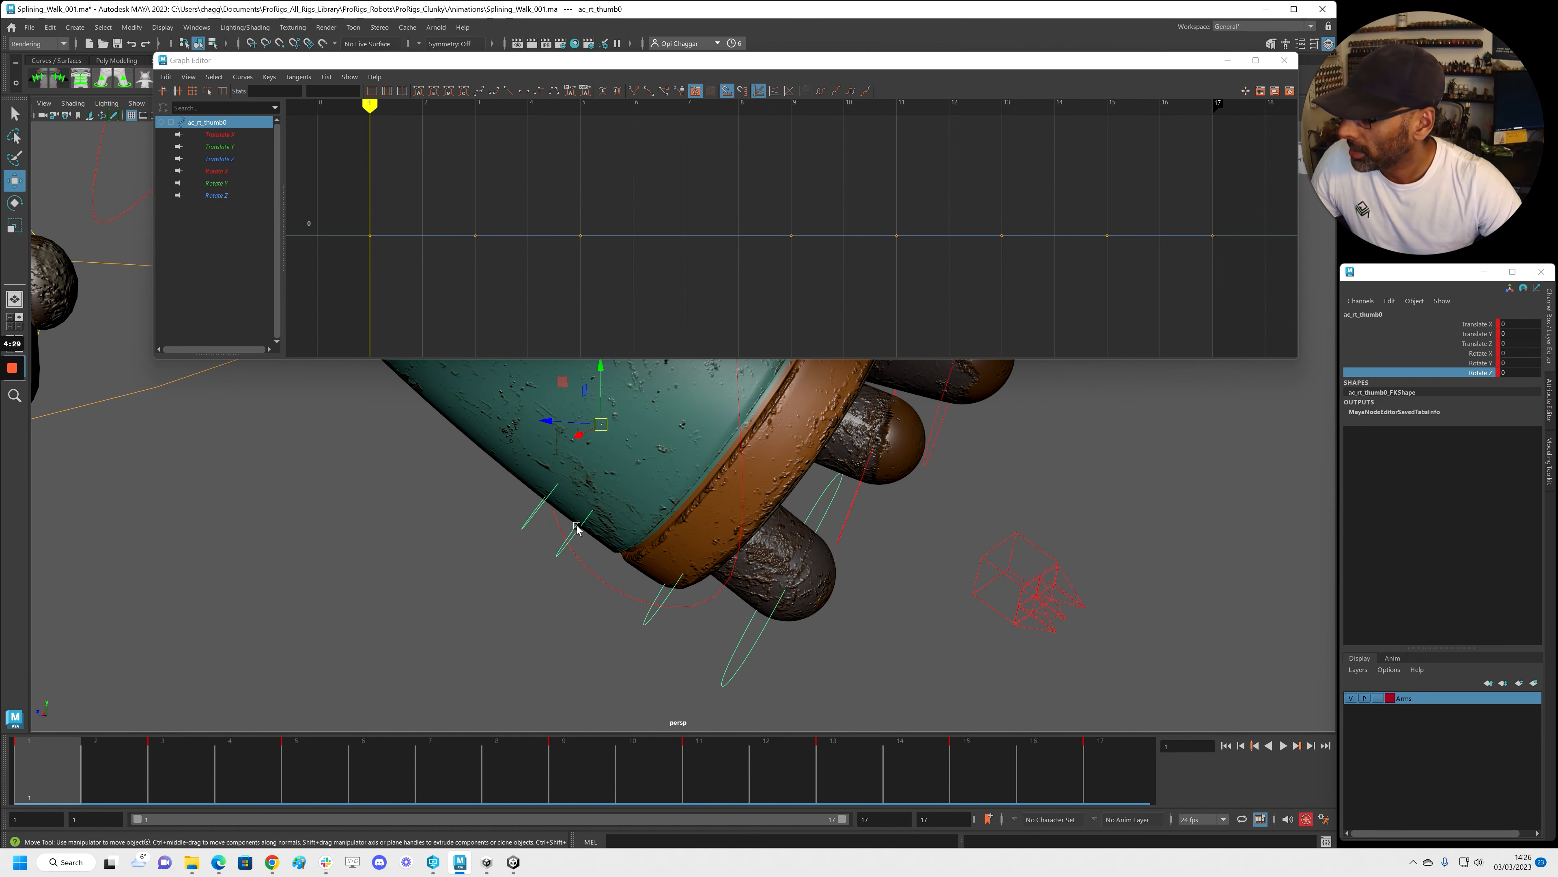
pyautogui.keyDown('shift'); pyautogui.click(655, 614); pyautogui.keyUp('shift')
pyautogui.keyDown('shift'); pyautogui.click(737, 654); pyautogui.keyUp('shift')
pyautogui.keyDown('alt'); pyautogui.moveTo(733, 647); pyautogui.dragTo(522, 726); pyautogui.keyUp('alt')
pyautogui.keyDown('shift'); pyautogui.moveTo(146, 775); pyautogui.dragTo(964, 758); pyautogui.keyUp('shift')
pyautogui.rightClick(963, 758)
pyautogui.click(1006, 592)
pyautogui.moveTo(245, 767); pyautogui.dragTo(46, 768)
# Key the thumb's held pose of -7.973 at frame 17
pyautogui.keyDown('alt'); pyautogui.moveTo(583, 578); pyautogui.dragTo(620, 544); pyautogui.keyUp('alt')
pyautogui.keyDown('alt'); pyautogui.moveTo(620, 544); pyautogui.dragTo(571, 522, button='right'); pyautogui.keyUp('alt')
pyautogui.keyDown('alt'); pyautogui.moveTo(571, 522); pyautogui.dragTo(557, 517, button='middle'); pyautogui.keyUp('alt')
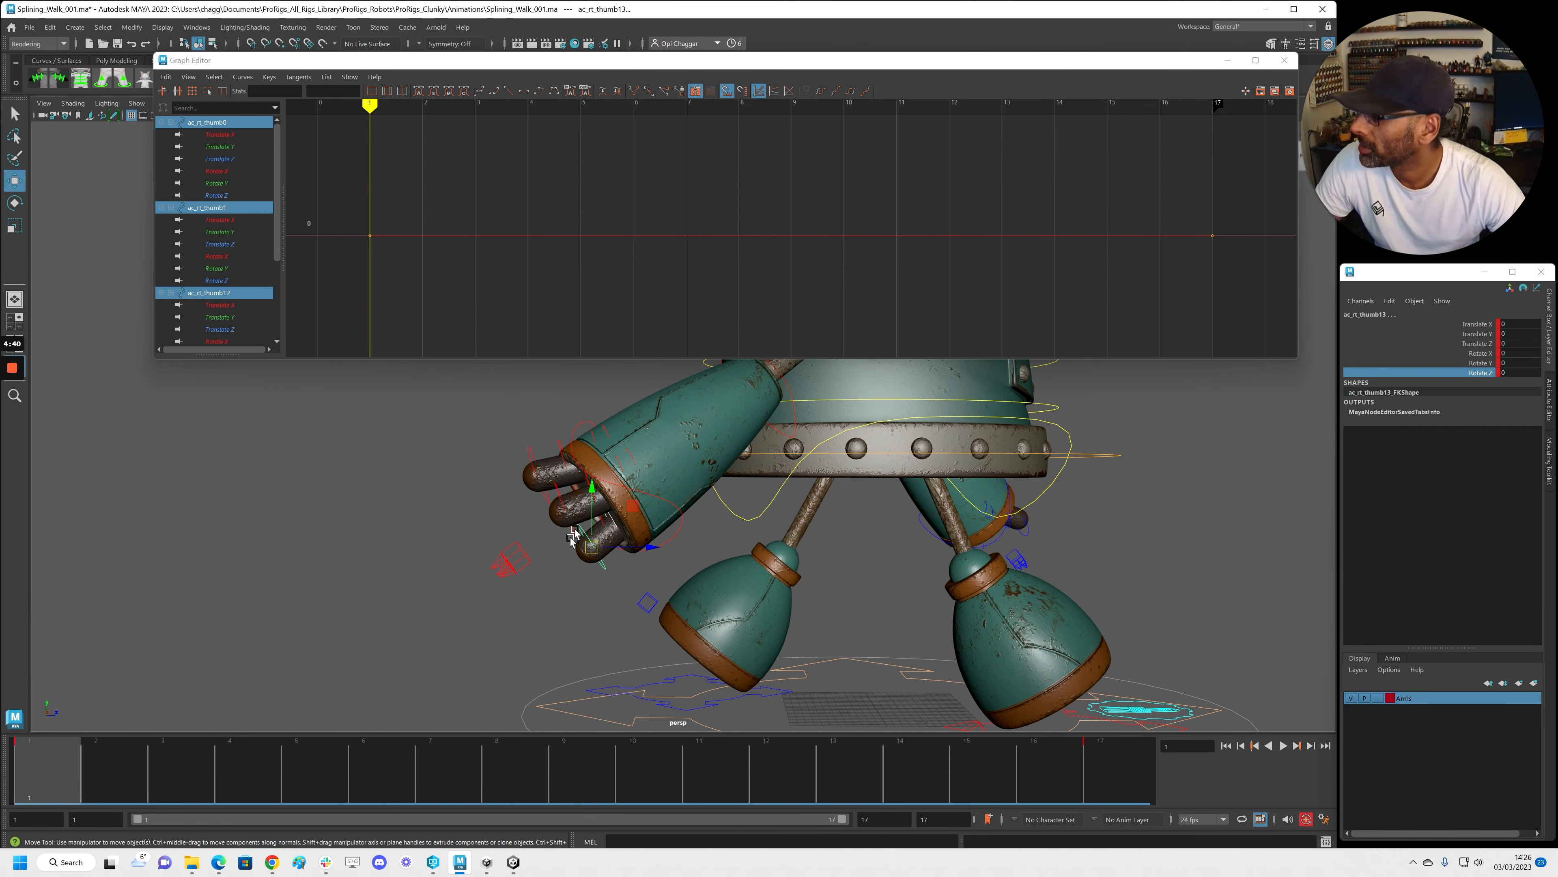
pyautogui.keyDown('alt'); pyautogui.moveTo(590, 519); pyautogui.dragTo(564, 521, button='middle'); pyautogui.keyUp('alt')
pyautogui.click(1429, 364)
pyautogui.keyDown('alt'); pyautogui.moveTo(600, 619); pyautogui.dragTo(574, 594); pyautogui.keyUp('alt')
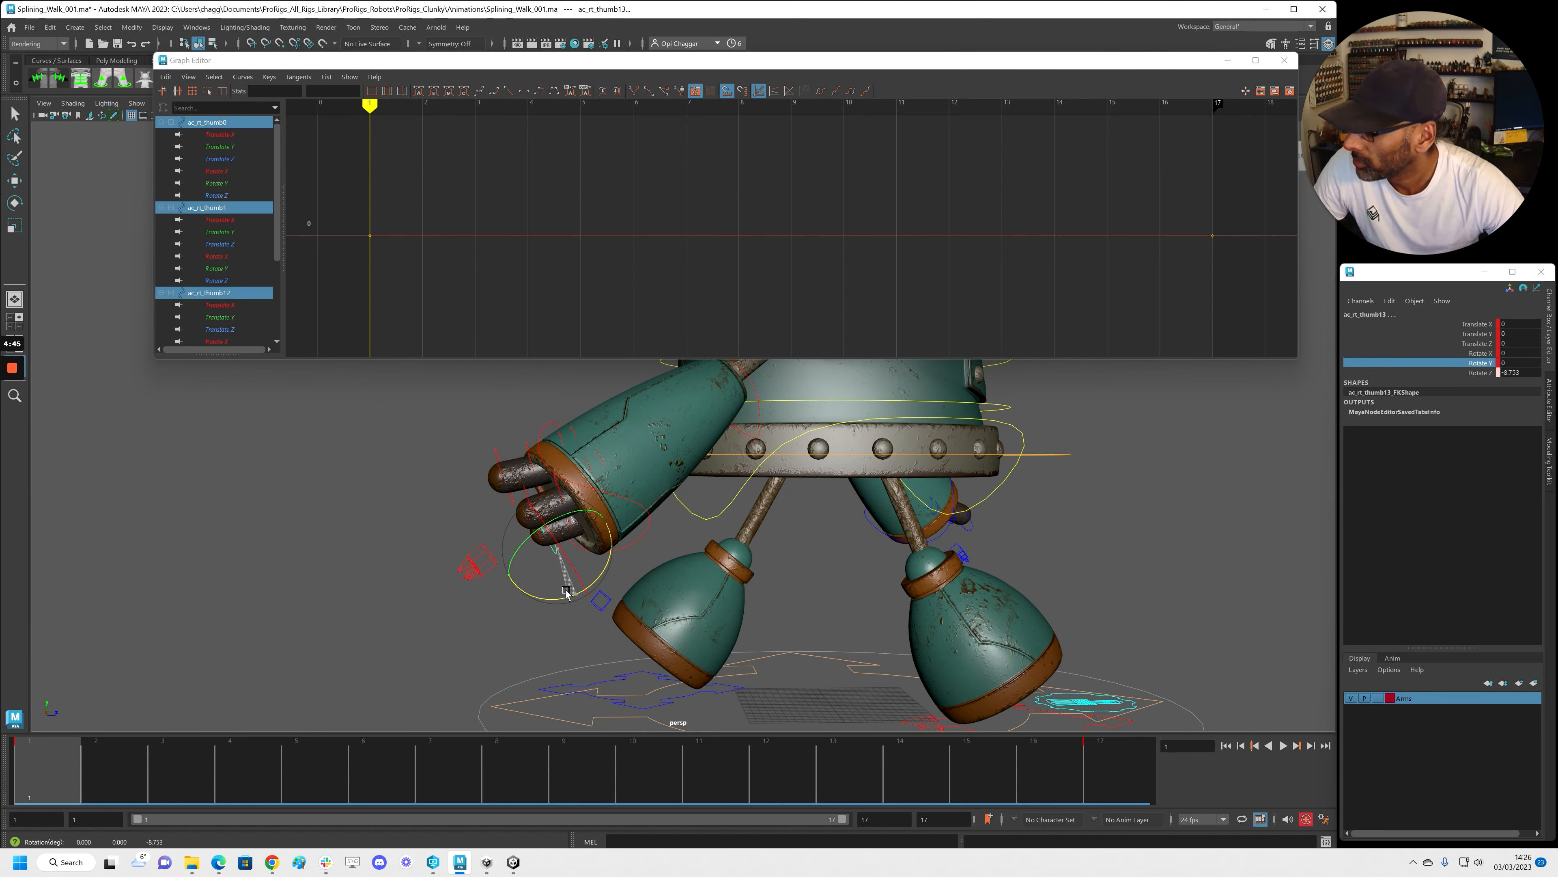
pyautogui.moveTo(56, 772); pyautogui.dragTo(1118, 785, button='middle')
pyautogui.press('s')
# Key the thumb swung to 10.417 at frame 9
pyautogui.click(587, 768)
pyautogui.scroll(-4, 896, 594)
pyautogui.keyDown('alt'); pyautogui.moveTo(897, 594); pyautogui.dragTo(755, 557); pyautogui.keyUp('alt')
pyautogui.press('s')
pyautogui.moveTo(556, 771); pyautogui.dragTo(37, 772)
# Flatten the thumb curve's tangents and set Post Infinity to Cycle
pyautogui.scroll(6, 802, 442)
pyautogui.press('a')
pyautogui.scroll(-2, 849, 208)
pyautogui.hotkey('shift', 'f')
pyautogui.click(852, 94)
pyautogui.keyDown('alt'); pyautogui.moveTo(687, 491); pyautogui.dragTo(696, 533); pyautogui.keyUp('alt')
# Slide all of ac_rt_thumb1's keys one frame later in the Graph Editor
pyautogui.keyDown('alt'); pyautogui.moveTo(702, 289); pyautogui.dragTo(720, 234, button='right'); pyautogui.keyUp('alt')
pyautogui.moveTo(586, 154); pyautogui.dragTo(972, 311)
pyautogui.keyDown('shift'); pyautogui.moveTo(866, 310); pyautogui.dragTo(883, 310, button='middle'); pyautogui.keyUp('shift')
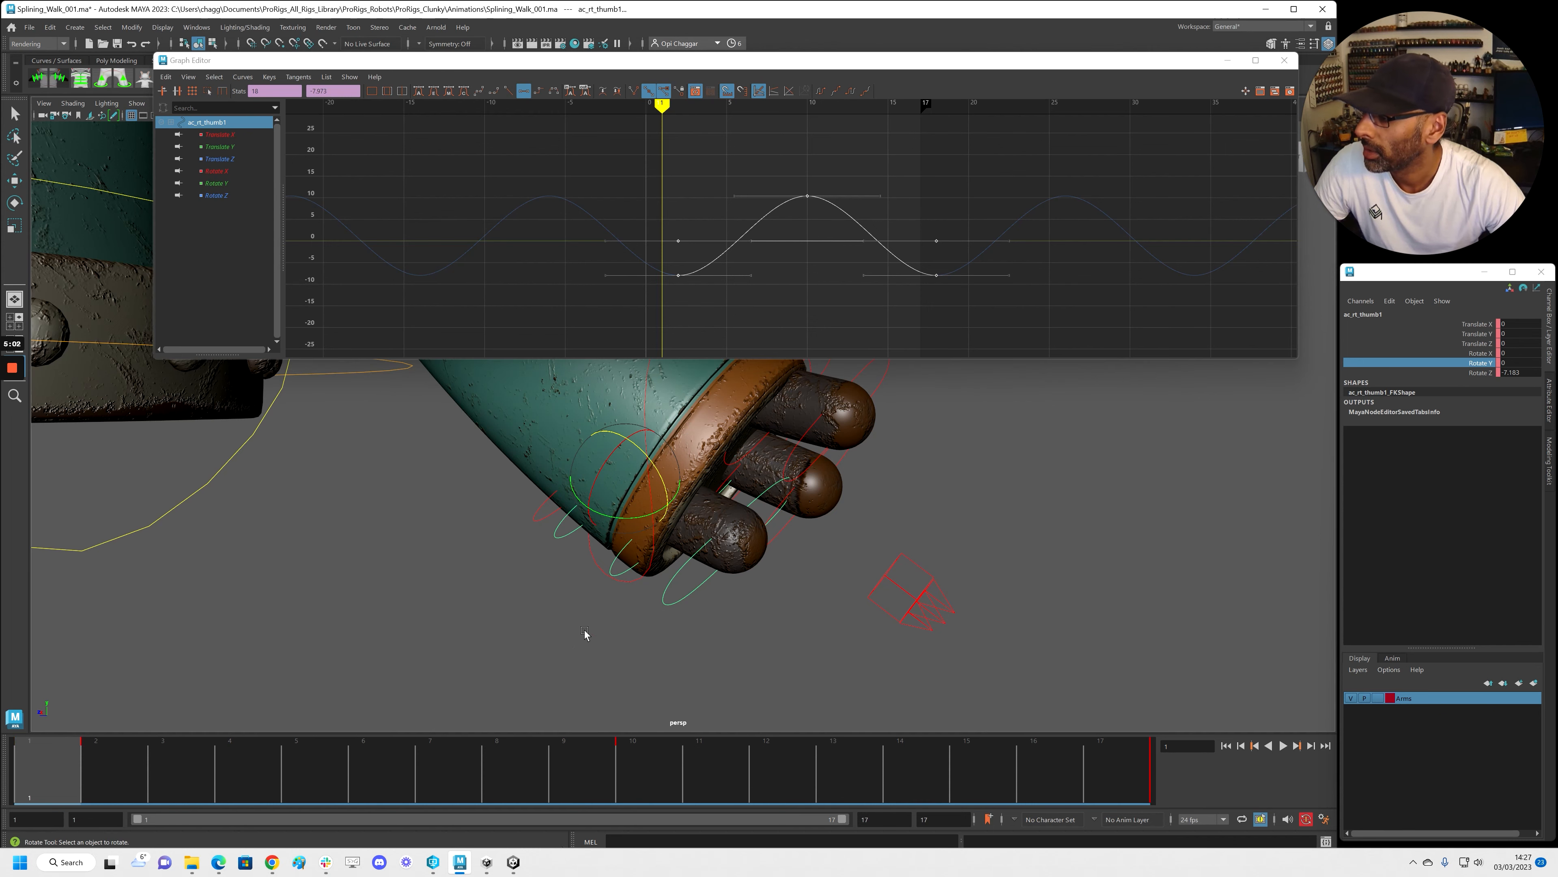
pyautogui.click(606, 575)
# Select ac_rt_thumb12's keys, then ac_rt_thumb13's keys, framing each curve in the graph
pyautogui.click(613, 555)
pyautogui.press('w')
pyautogui.press('f')
pyautogui.keyDown('alt'); pyautogui.moveTo(715, 210); pyautogui.dragTo(678, 192, button='right'); pyautogui.keyUp('alt')
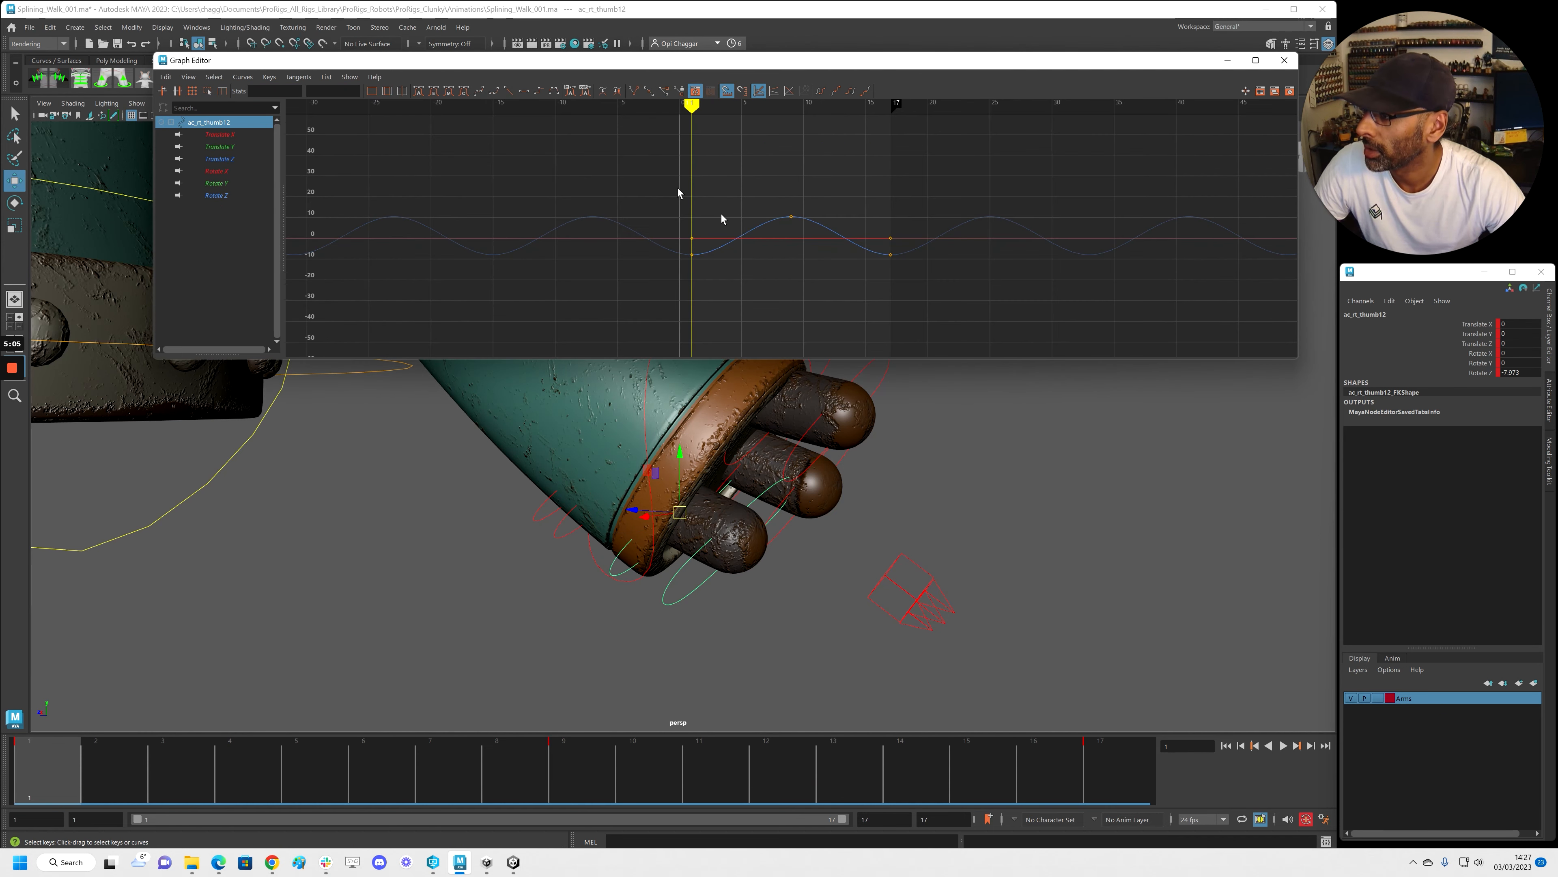
pyautogui.moveTo(639, 155); pyautogui.dragTo(914, 282)
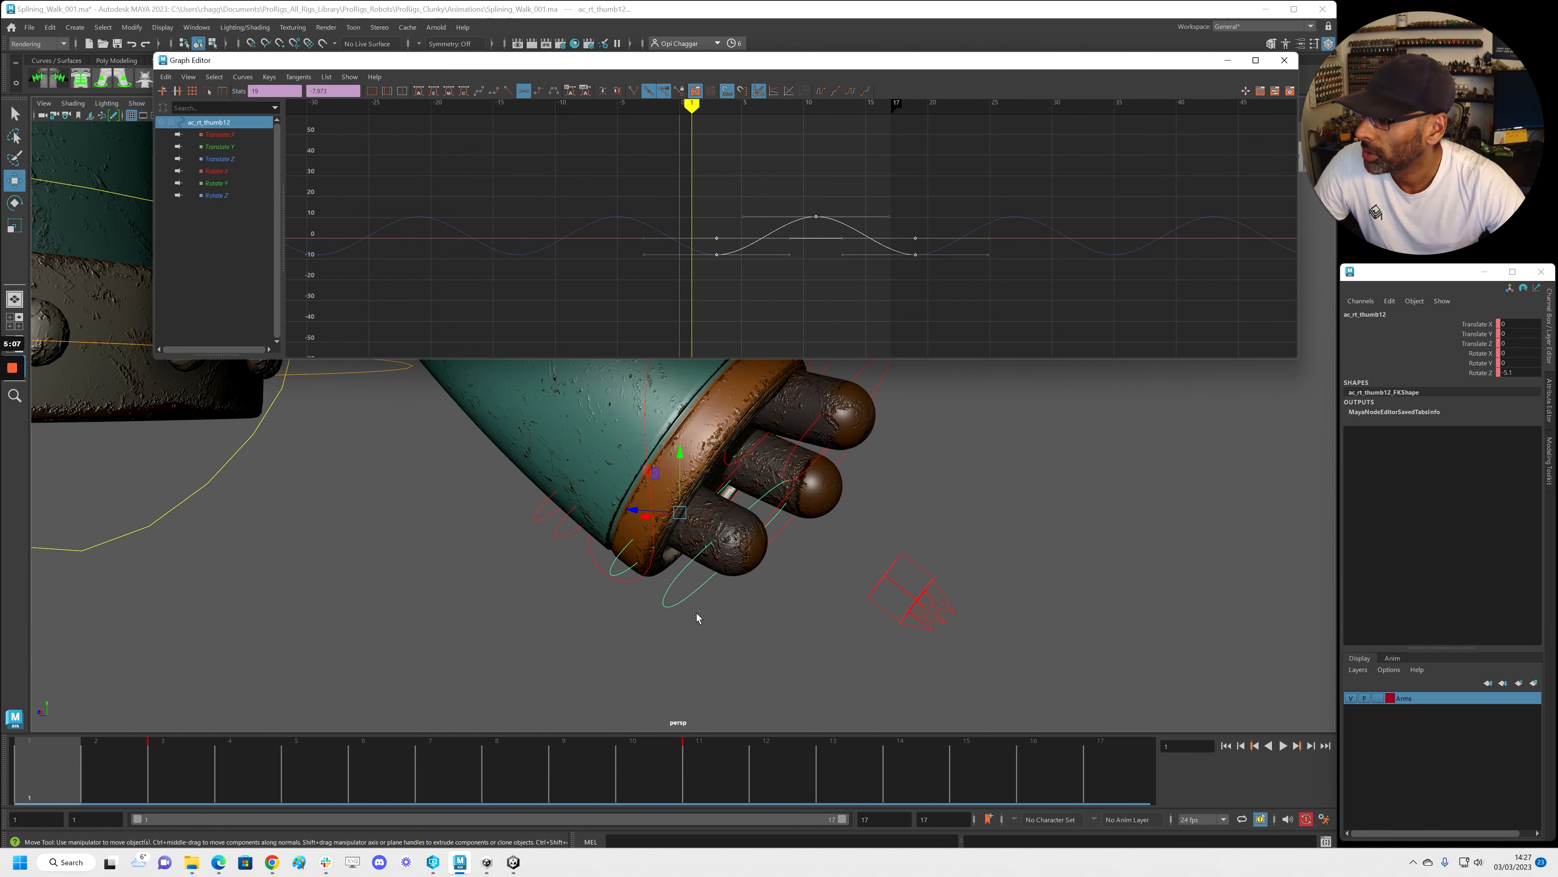
pyautogui.click(712, 555)
pyautogui.press('f')
pyautogui.moveTo(943, 312); pyautogui.dragTo(976, 310)
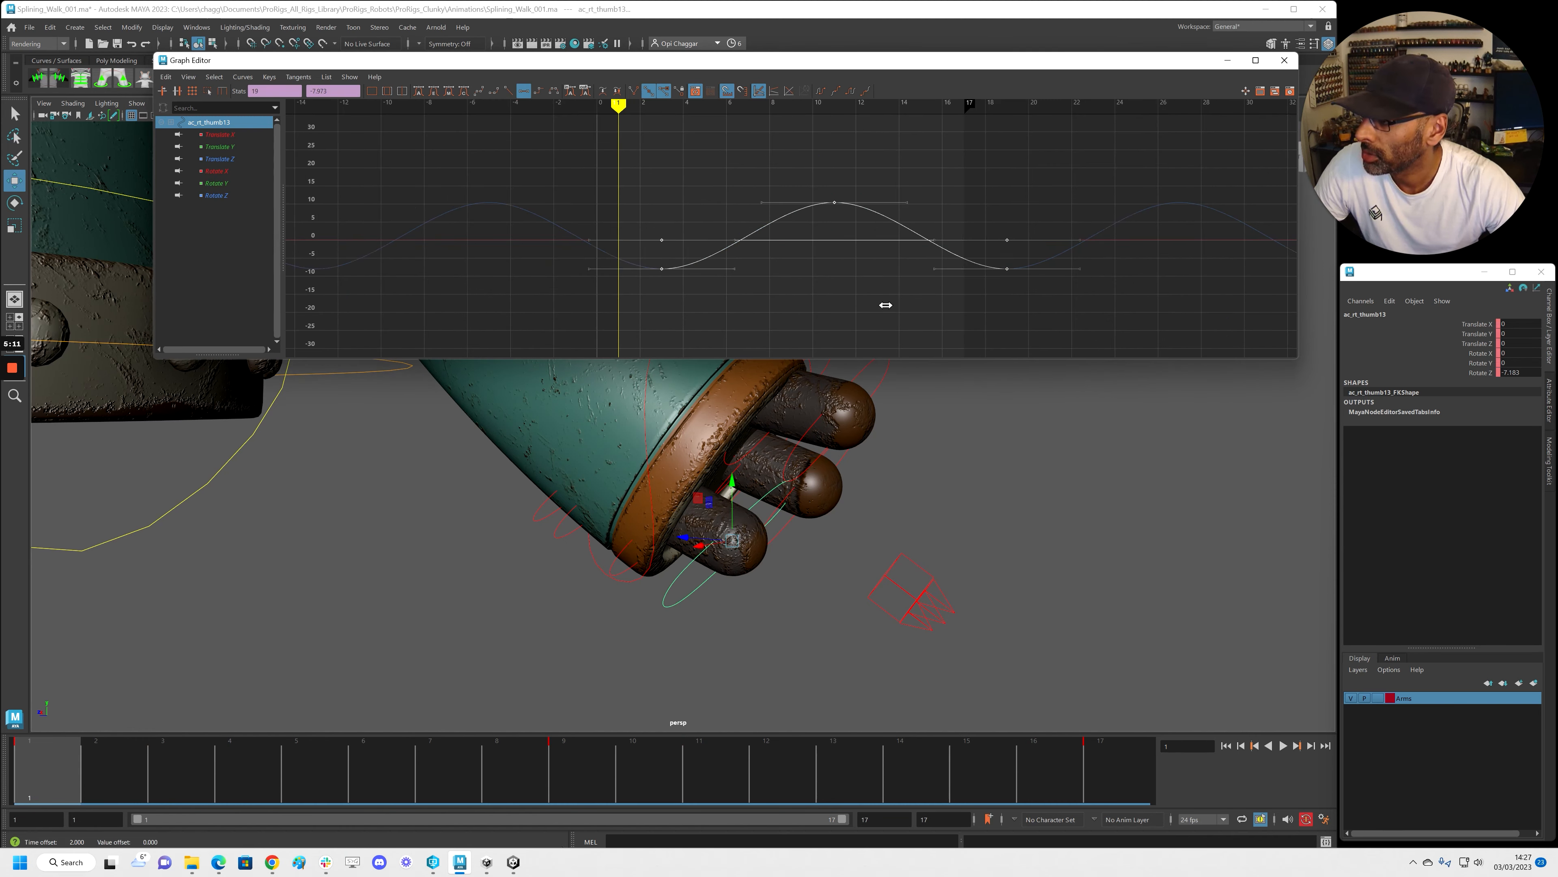
# Play the walk cycle from a wide view, then zoom in on the right hand
pyautogui.keyDown('alt'); pyautogui.moveTo(921, 491); pyautogui.dragTo(762, 613); pyautogui.keyUp('alt')
pyautogui.keyDown('alt'); pyautogui.moveTo(762, 613); pyautogui.dragTo(410, 531, button='right'); pyautogui.keyUp('alt')
pyautogui.hotkey('alt', 'v')
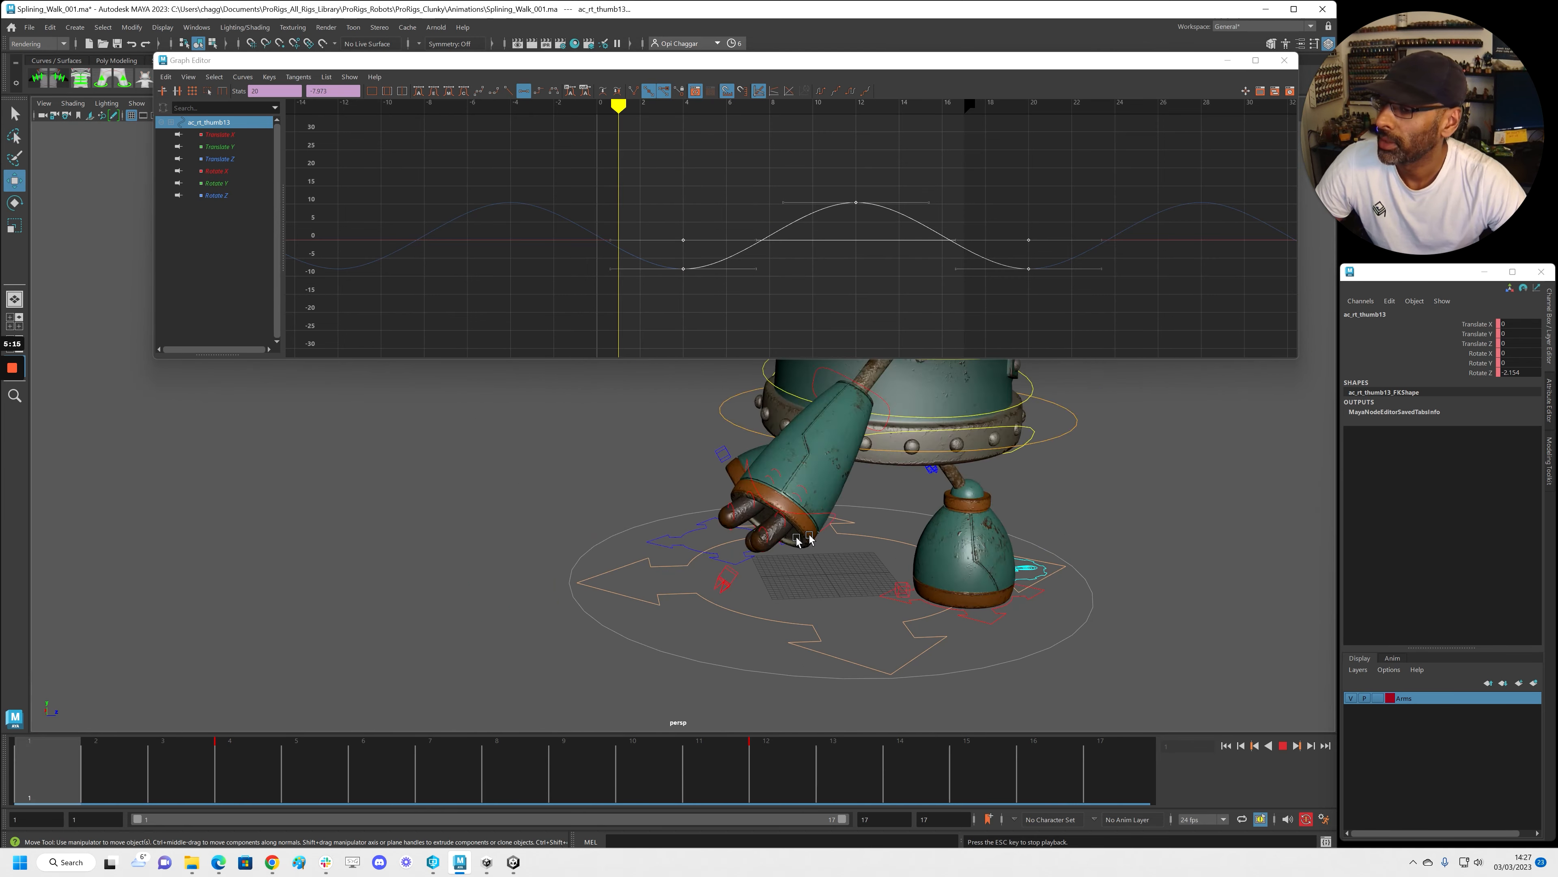
pyautogui.click(60, 763)
pyautogui.keyDown('alt'); pyautogui.moveTo(374, 545); pyautogui.dragTo(614, 522, button='right'); pyautogui.keyUp('alt')
pyautogui.keyDown('alt'); pyautogui.moveTo(614, 522); pyautogui.dragTo(824, 538, button='middle'); pyautogui.keyUp('alt')
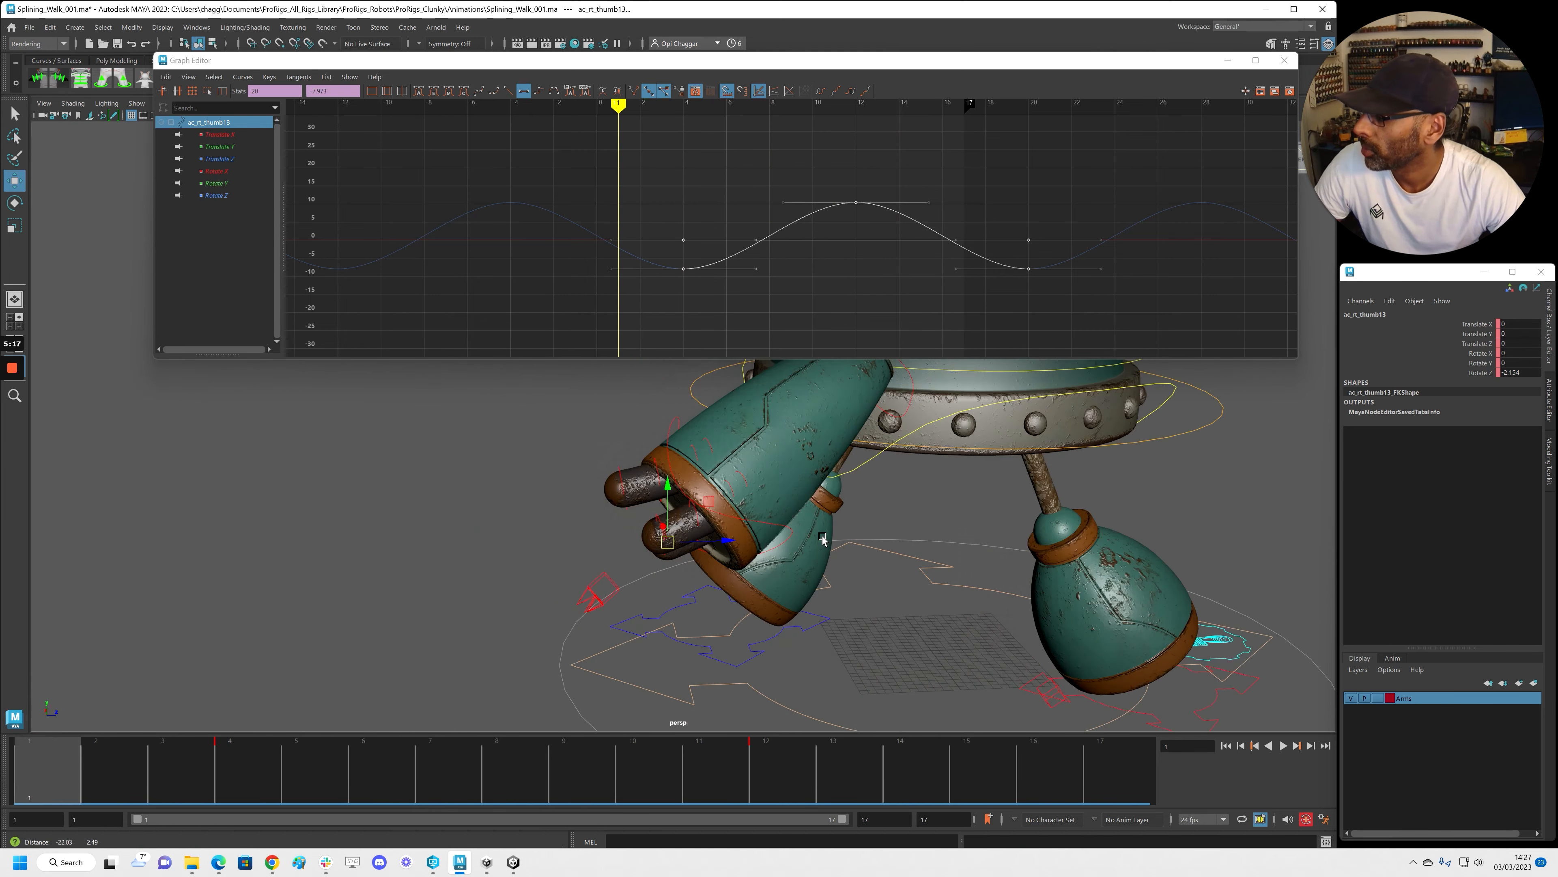
pyautogui.keyDown('alt'); pyautogui.moveTo(824, 538); pyautogui.dragTo(661, 550); pyautogui.keyUp('alt')
pyautogui.keyDown('alt'); pyautogui.moveTo(644, 549); pyautogui.dragTo(686, 553, button='right'); pyautogui.keyUp('alt')
# Select ac_rt_index0 through ac_rt_index03 and slide their keys one frame later
pyautogui.click(755, 504)
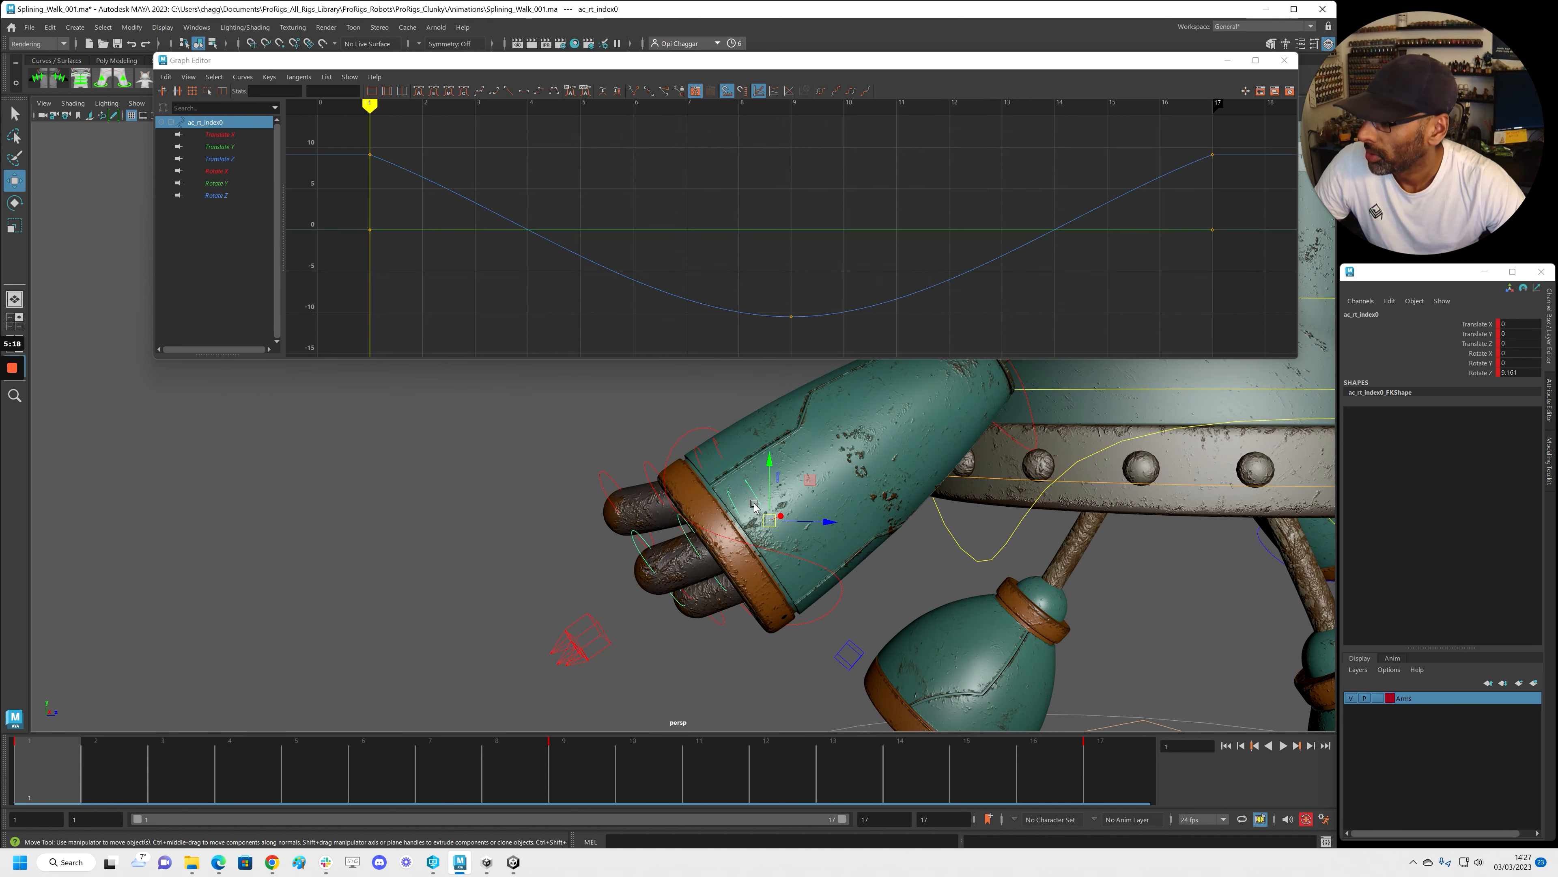
pyautogui.keyDown('shift'); pyautogui.click(669, 536); pyautogui.keyUp('shift')
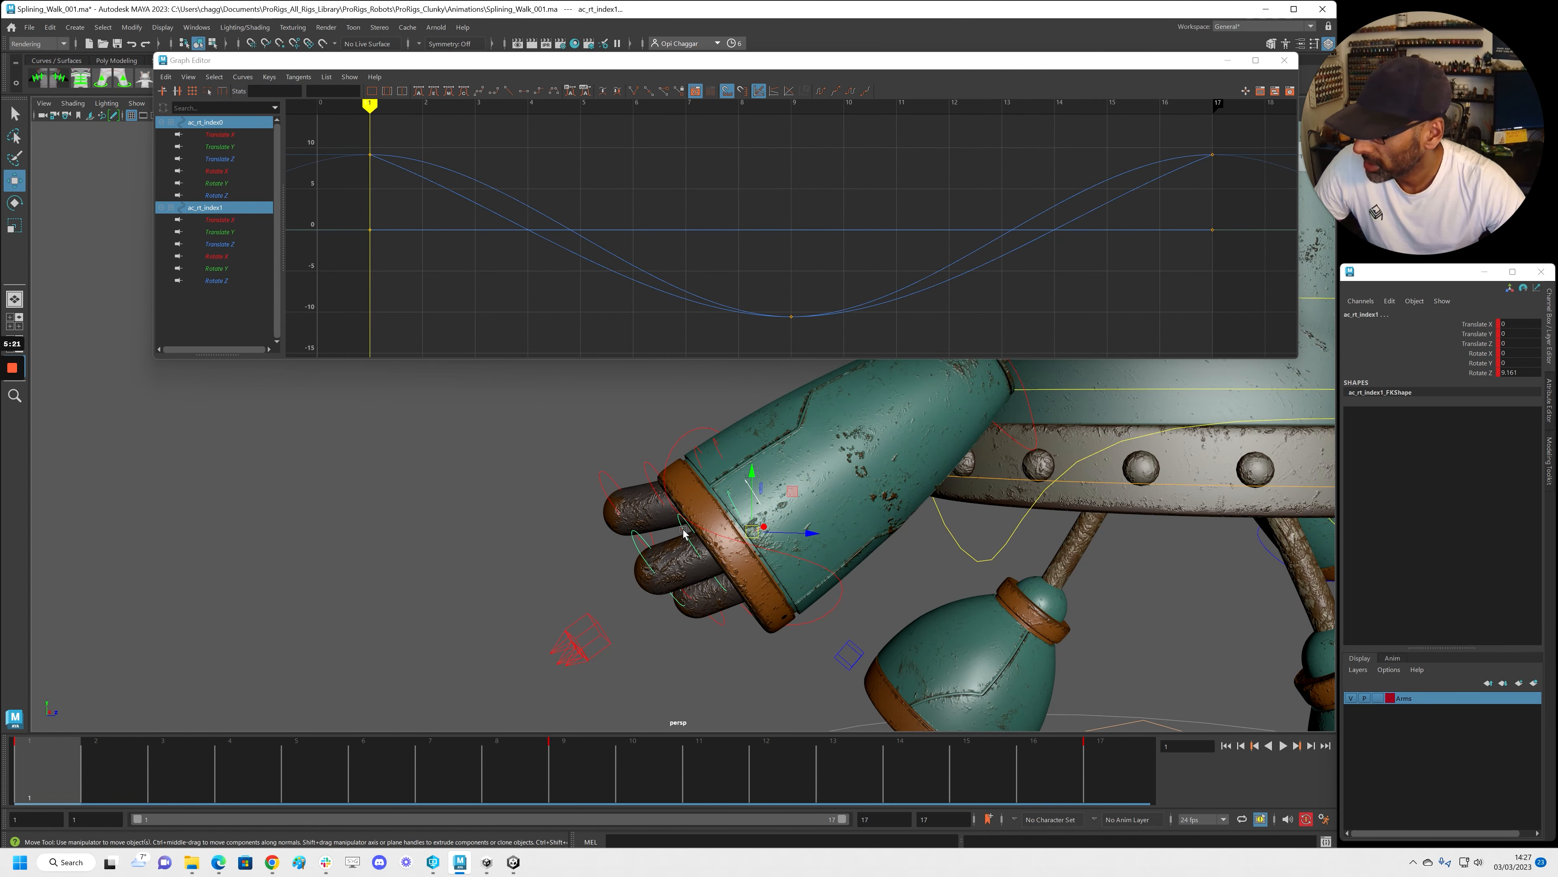
pyautogui.keyDown('shift'); pyautogui.click(682, 532); pyautogui.keyUp('shift')
pyautogui.keyDown('shift'); pyautogui.click(636, 546); pyautogui.keyUp('shift')
pyautogui.scroll(-5, 790, 232)
pyautogui.moveTo(1066, 324); pyautogui.dragTo(1066, 324)
pyautogui.moveTo(940, 303); pyautogui.dragTo(957, 303, button='middle')
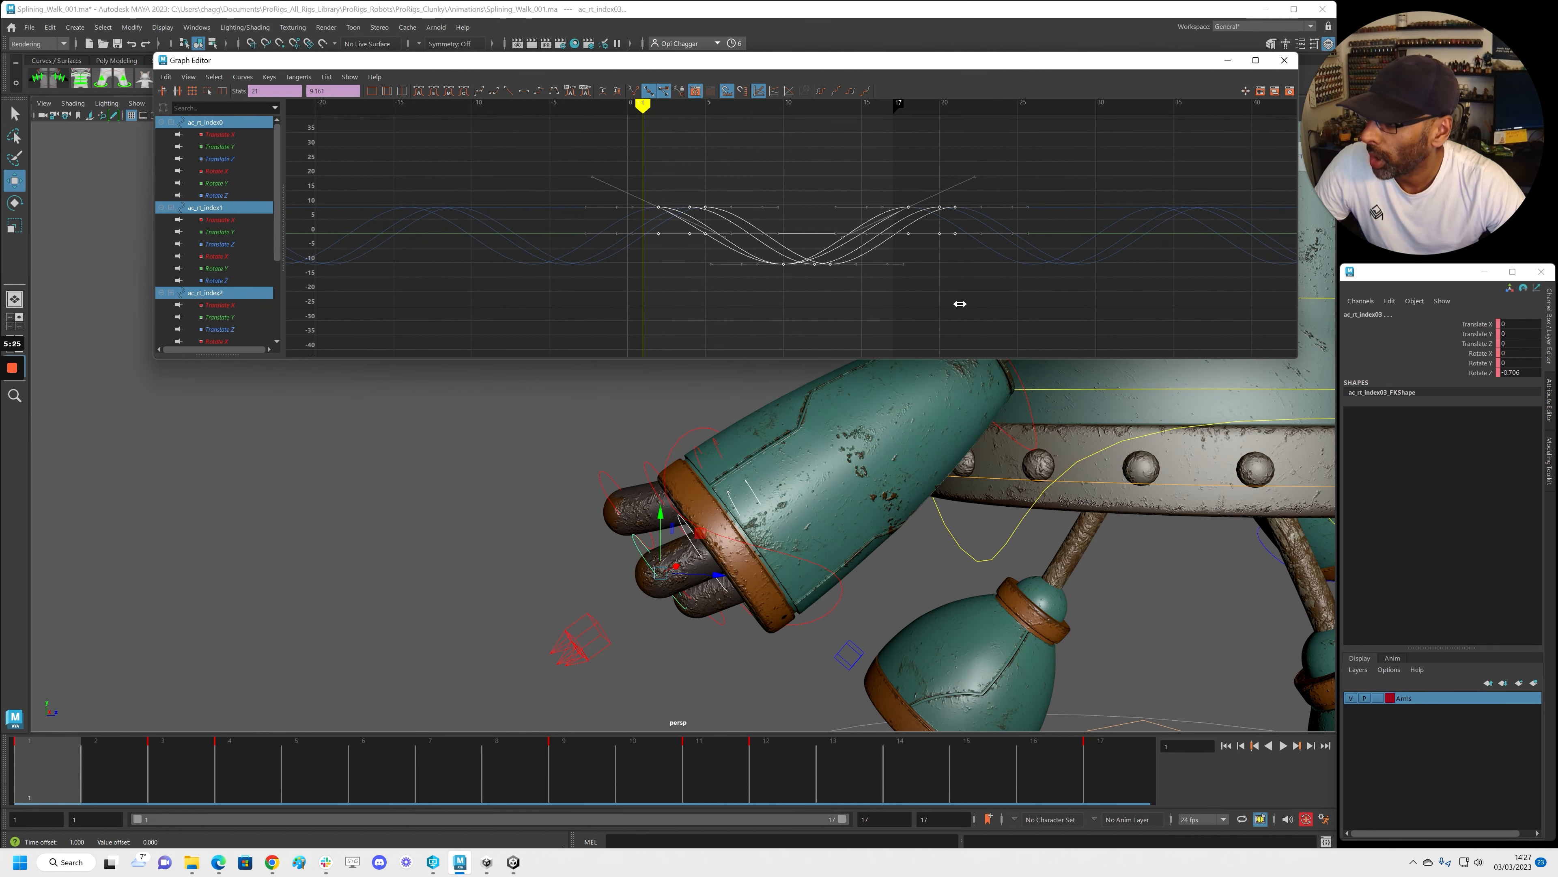
# Select ac_rt_middle0 through ac_rt_middle03 and slide their keys two frames later
pyautogui.click(716, 446)
pyautogui.keyDown('shift'); pyautogui.click(651, 470); pyautogui.keyUp('shift')
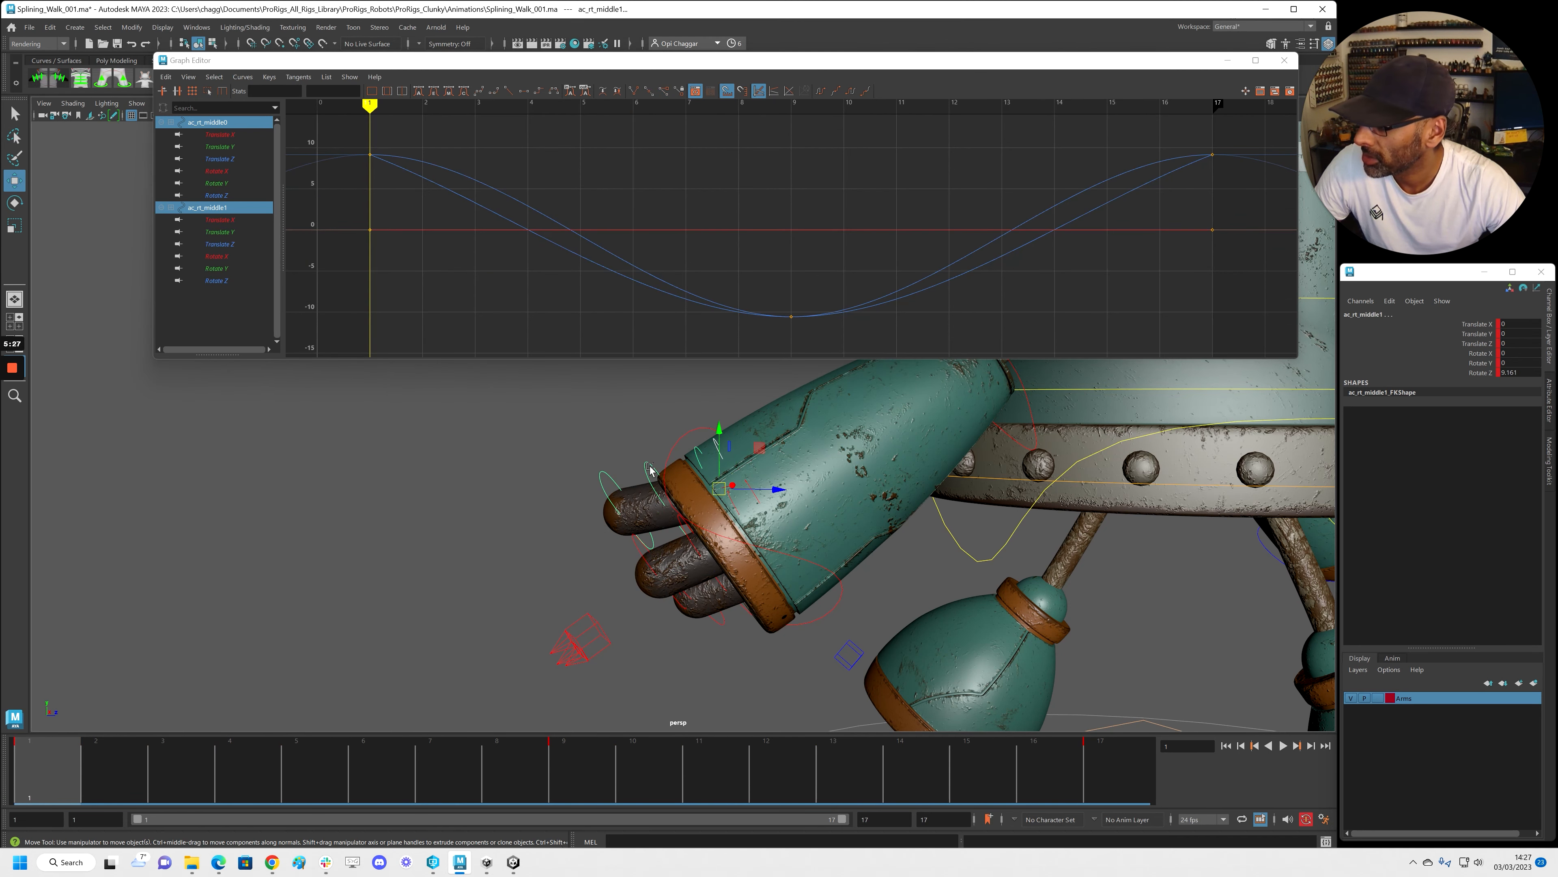
pyautogui.keyDown('shift'); pyautogui.click(645, 465); pyautogui.keyUp('shift')
pyautogui.keyDown('shift'); pyautogui.click(604, 473); pyautogui.keyUp('shift')
pyautogui.scroll(-5, 775, 215)
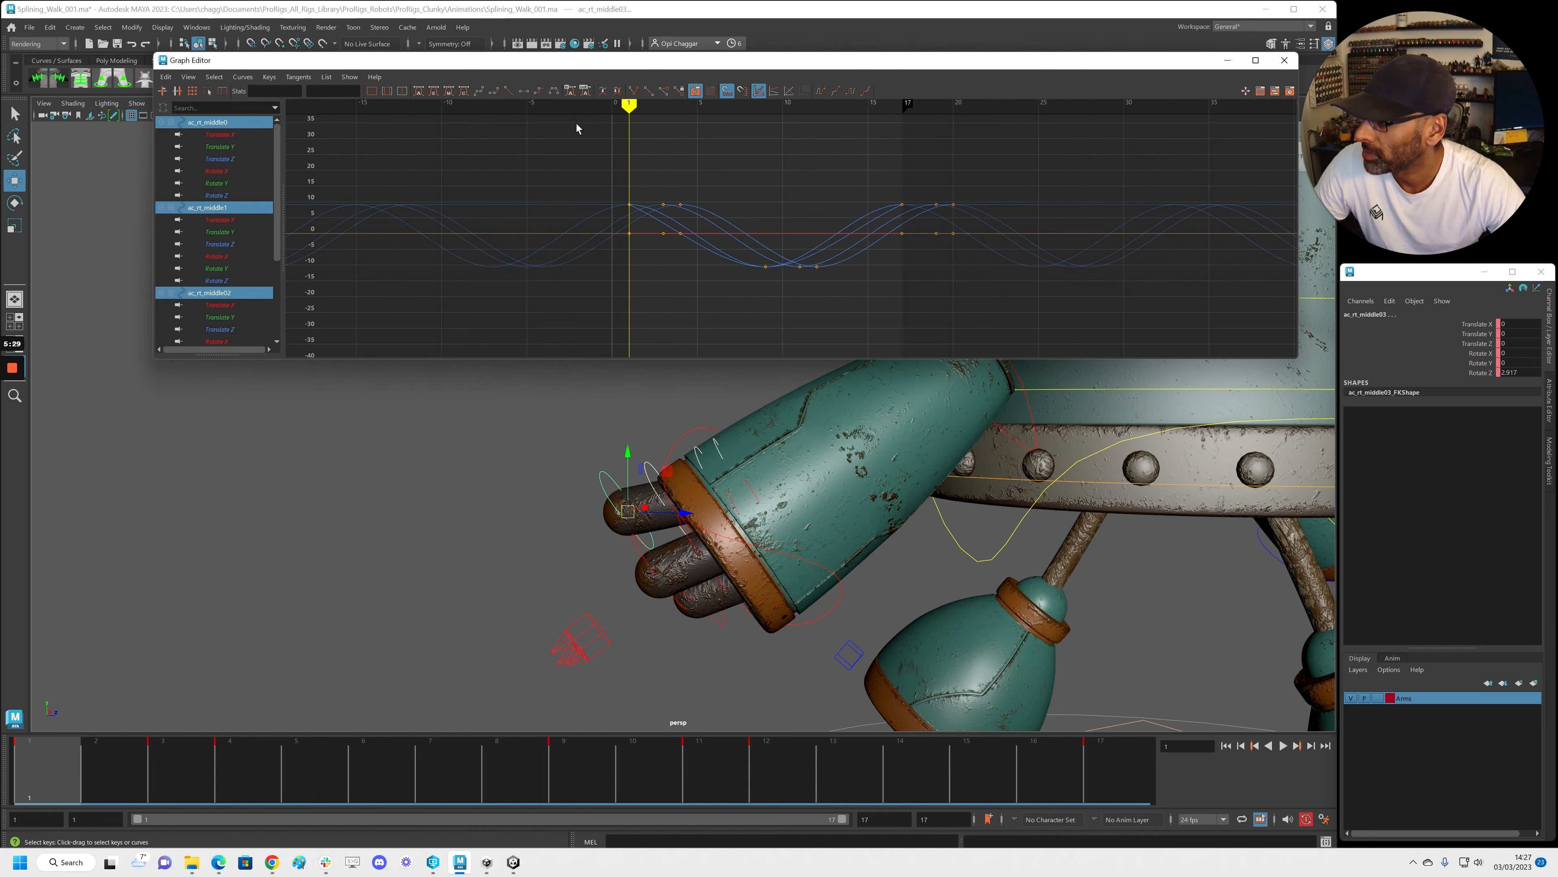
pyautogui.moveTo(576, 126); pyautogui.dragTo(966, 294)
pyautogui.moveTo(908, 294); pyautogui.dragTo(939, 296, button='middle')
# Move the Graph Editor out of the way and play the walk cycle with the whole robot visible
pyautogui.hotkey('alt', 'v')
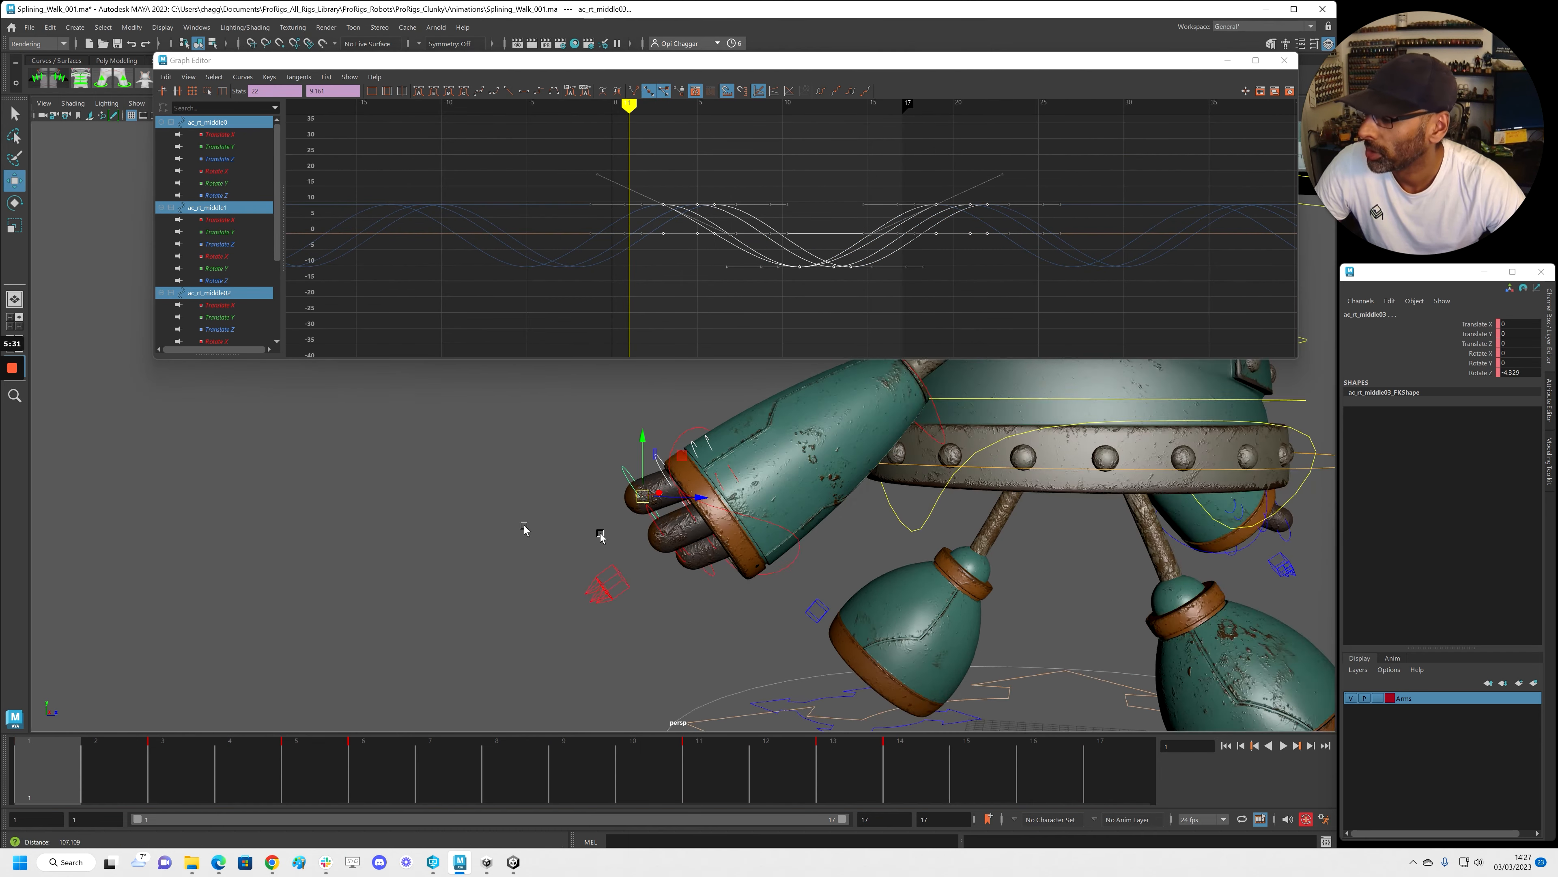
pyautogui.keyDown('alt'); pyautogui.moveTo(589, 512); pyautogui.dragTo(319, 494, button='right'); pyautogui.keyUp('alt')
pyautogui.press('Escape')
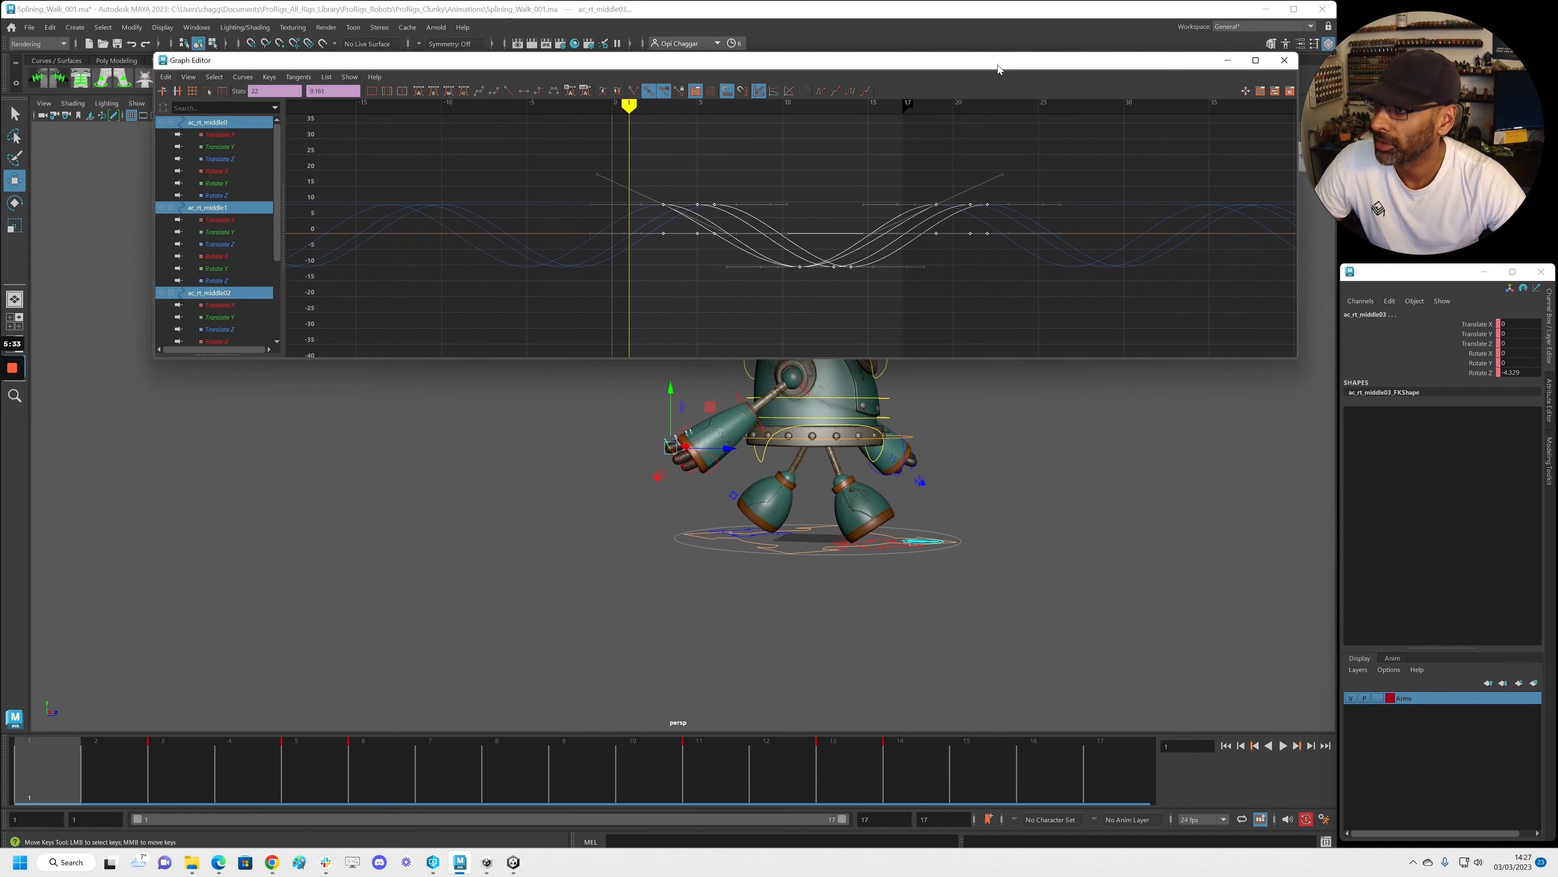
pyautogui.moveTo(997, 64); pyautogui.dragTo(1557, 246)
pyautogui.hotkey('alt', 'v')
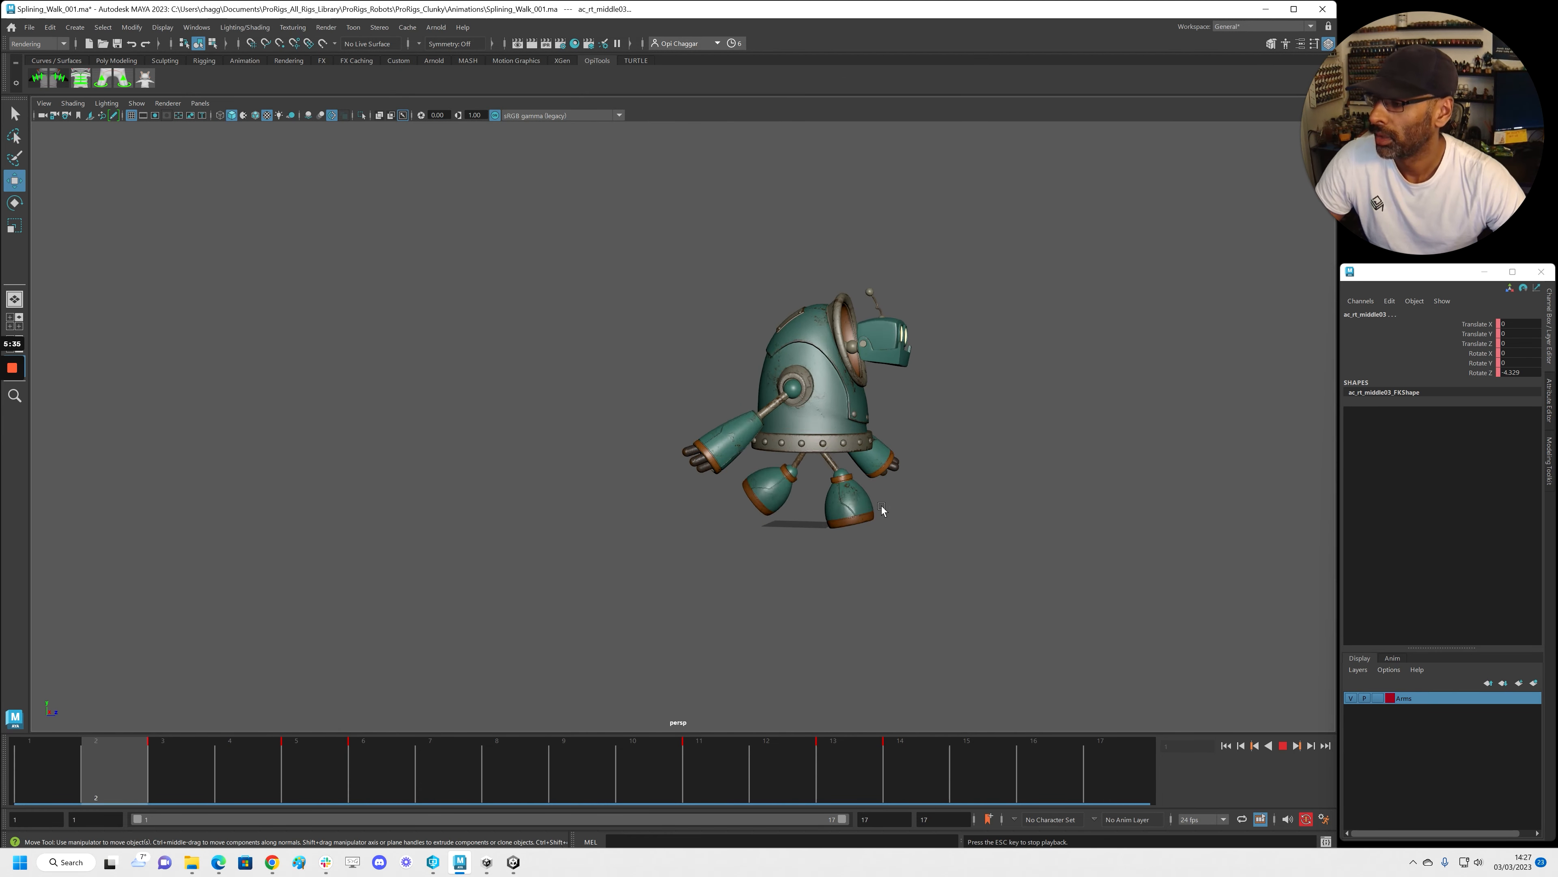
pyautogui.keyDown('alt'); pyautogui.moveTo(948, 584); pyautogui.dragTo(877, 613); pyautogui.keyUp('alt')
pyautogui.keyDown('alt'); pyautogui.moveTo(875, 615); pyautogui.dragTo(815, 619, button='right'); pyautogui.keyUp('alt')
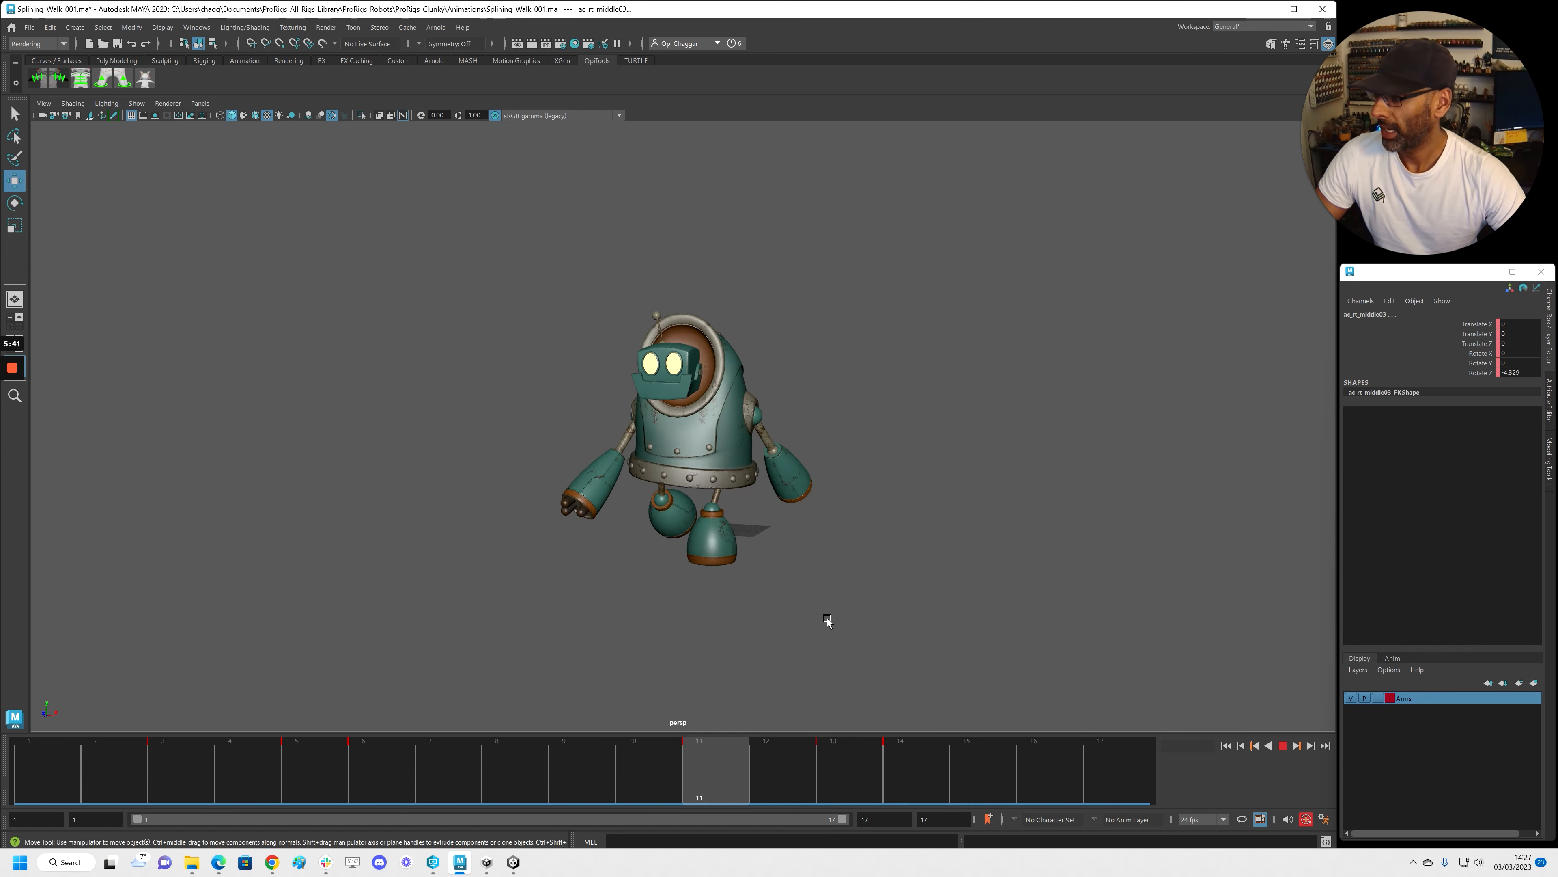
pyautogui.keyDown('alt'); pyautogui.moveTo(834, 616); pyautogui.dragTo(744, 639); pyautogui.keyUp('alt')
pyautogui.press('Escape')
pyautogui.keyDown('alt'); pyautogui.moveTo(501, 627); pyautogui.dragTo(528, 564); pyautogui.keyUp('alt')
pyautogui.keyDown('alt'); pyautogui.moveTo(529, 564); pyautogui.dragTo(610, 567, button='right'); pyautogui.keyUp('alt')
pyautogui.keyDown('alt'); pyautogui.moveTo(610, 567); pyautogui.dragTo(541, 546); pyautogui.keyUp('alt')
pyautogui.hotkey('alt', 'v')
pyautogui.hotkey('alt', 'v')
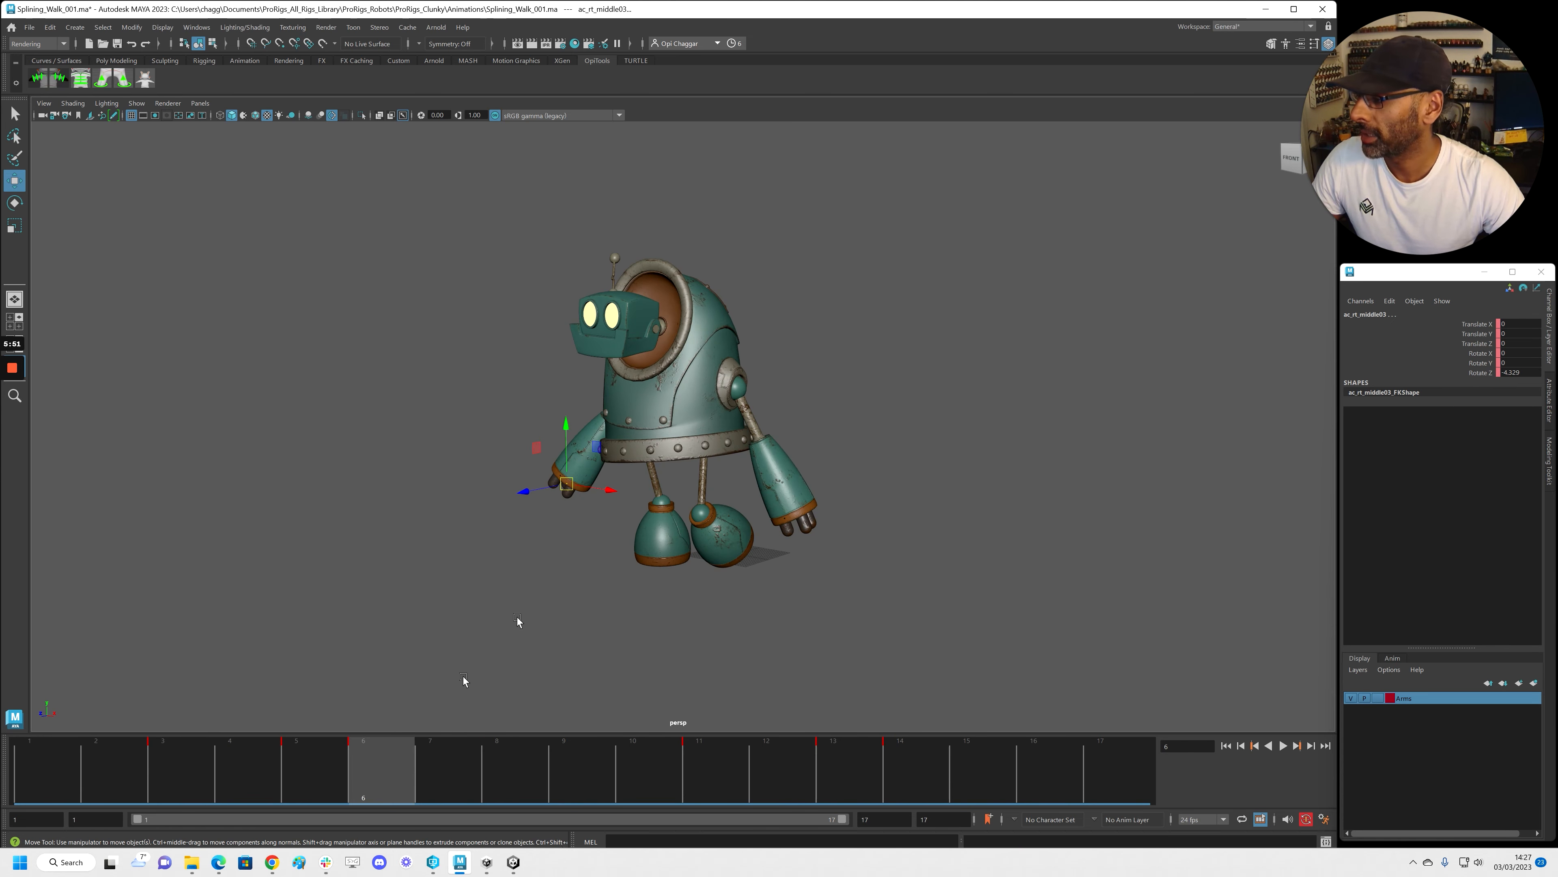
pyautogui.moveTo(393, 758); pyautogui.dragTo(9, 753)
pyautogui.keyDown('alt'); pyautogui.moveTo(441, 474); pyautogui.dragTo(391, 468); pyautogui.keyUp('alt')
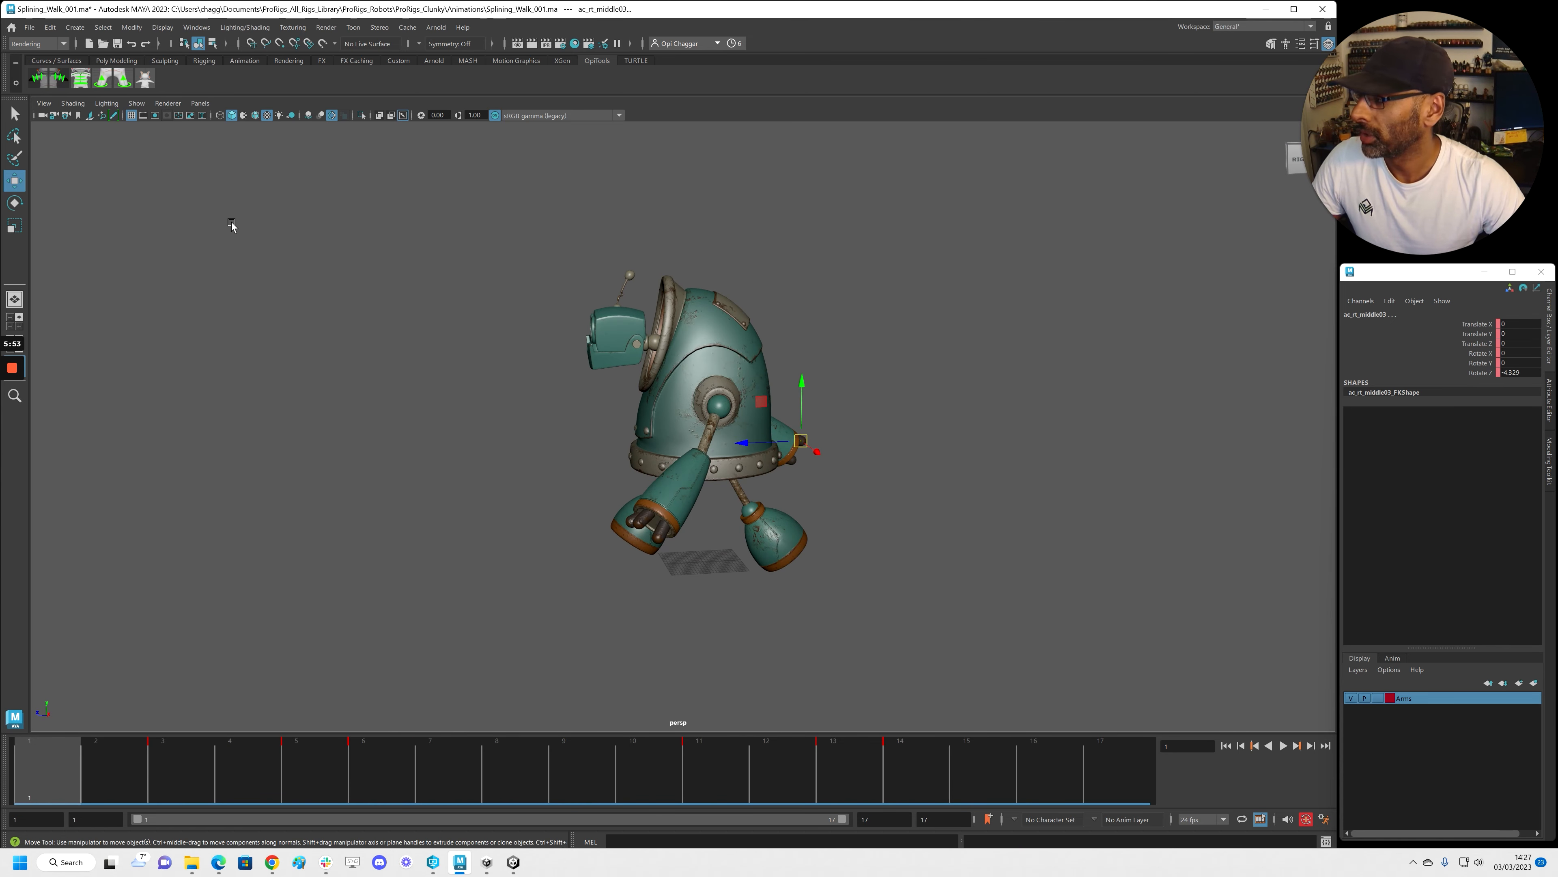
# Show the control curves and delete ac_cn_neck3's keys on frames 2–15
pyautogui.hotkey('alt', 'c')
pyautogui.keyDown('alt'); pyautogui.moveTo(506, 317); pyautogui.dragTo(602, 287, button='right'); pyautogui.keyUp('alt')
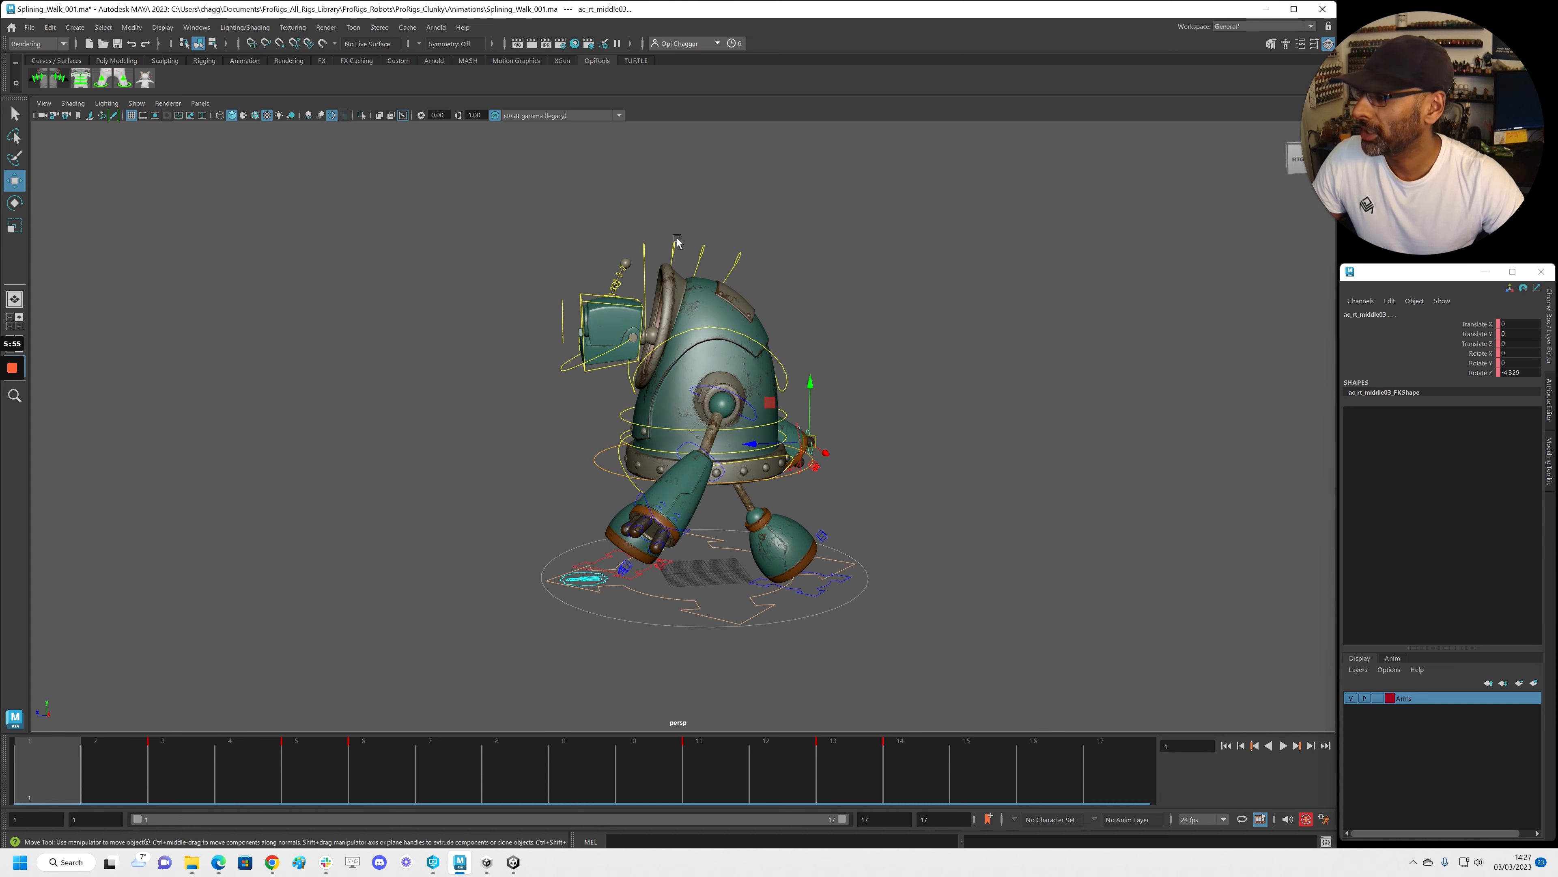
pyautogui.moveTo(674, 247); pyautogui.dragTo(674, 247)
pyautogui.moveTo(744, 253); pyautogui.dragTo(758, 264)
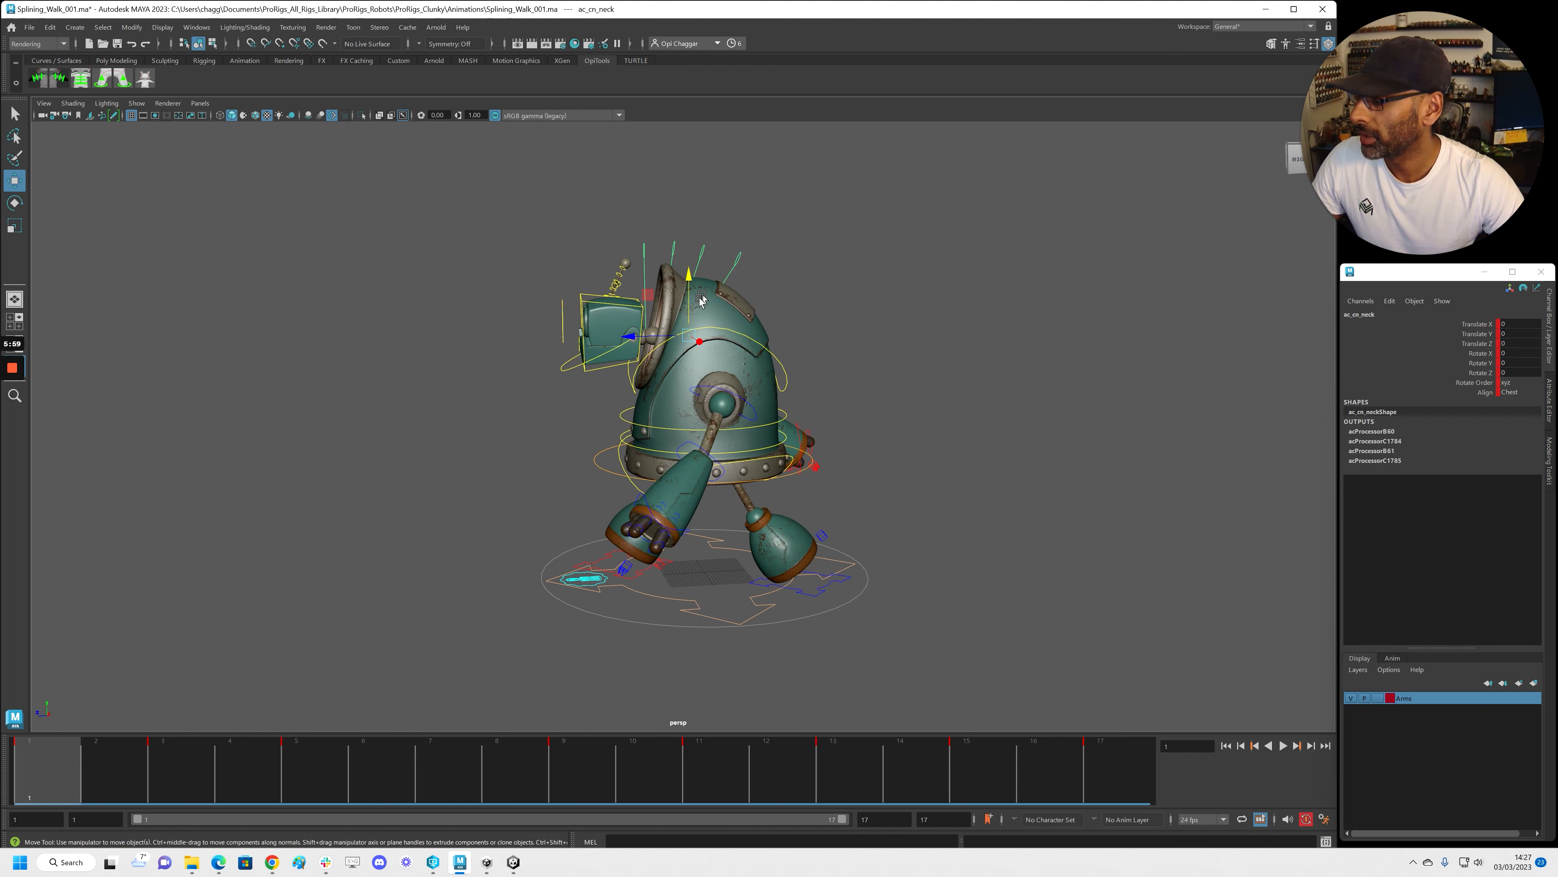
pyautogui.press('e')
pyautogui.moveTo(659, 292); pyautogui.dragTo(766, 265)
pyautogui.hotkey('ctrl', 'z')
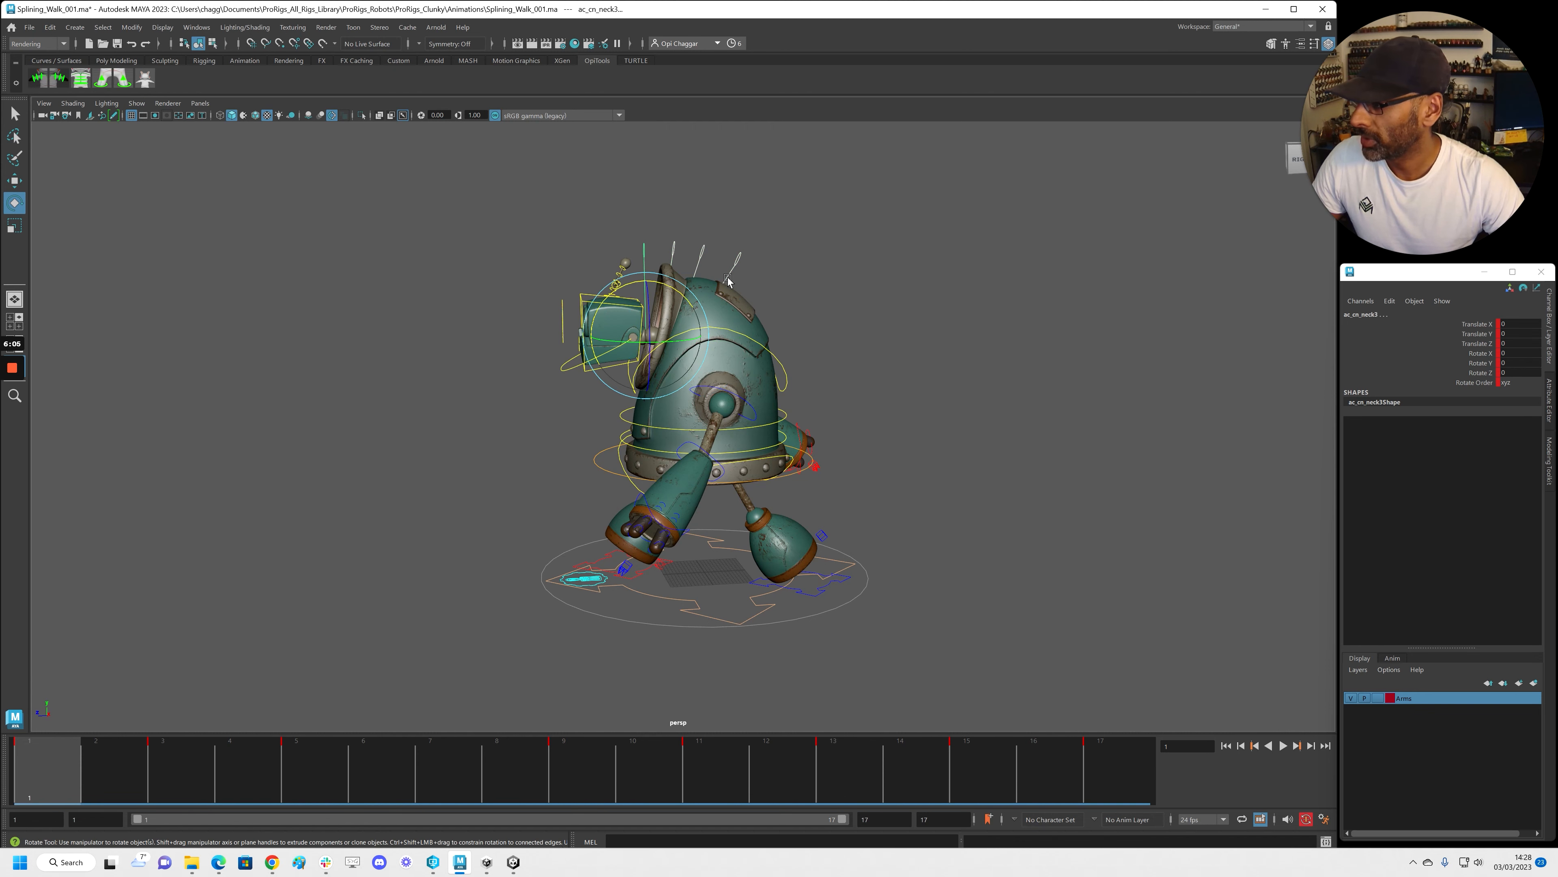
pyautogui.keyDown('shift'); pyautogui.moveTo(128, 770); pyautogui.dragTo(982, 770); pyautogui.keyUp('shift')
pyautogui.rightClick(976, 769)
pyautogui.click(1030, 581)
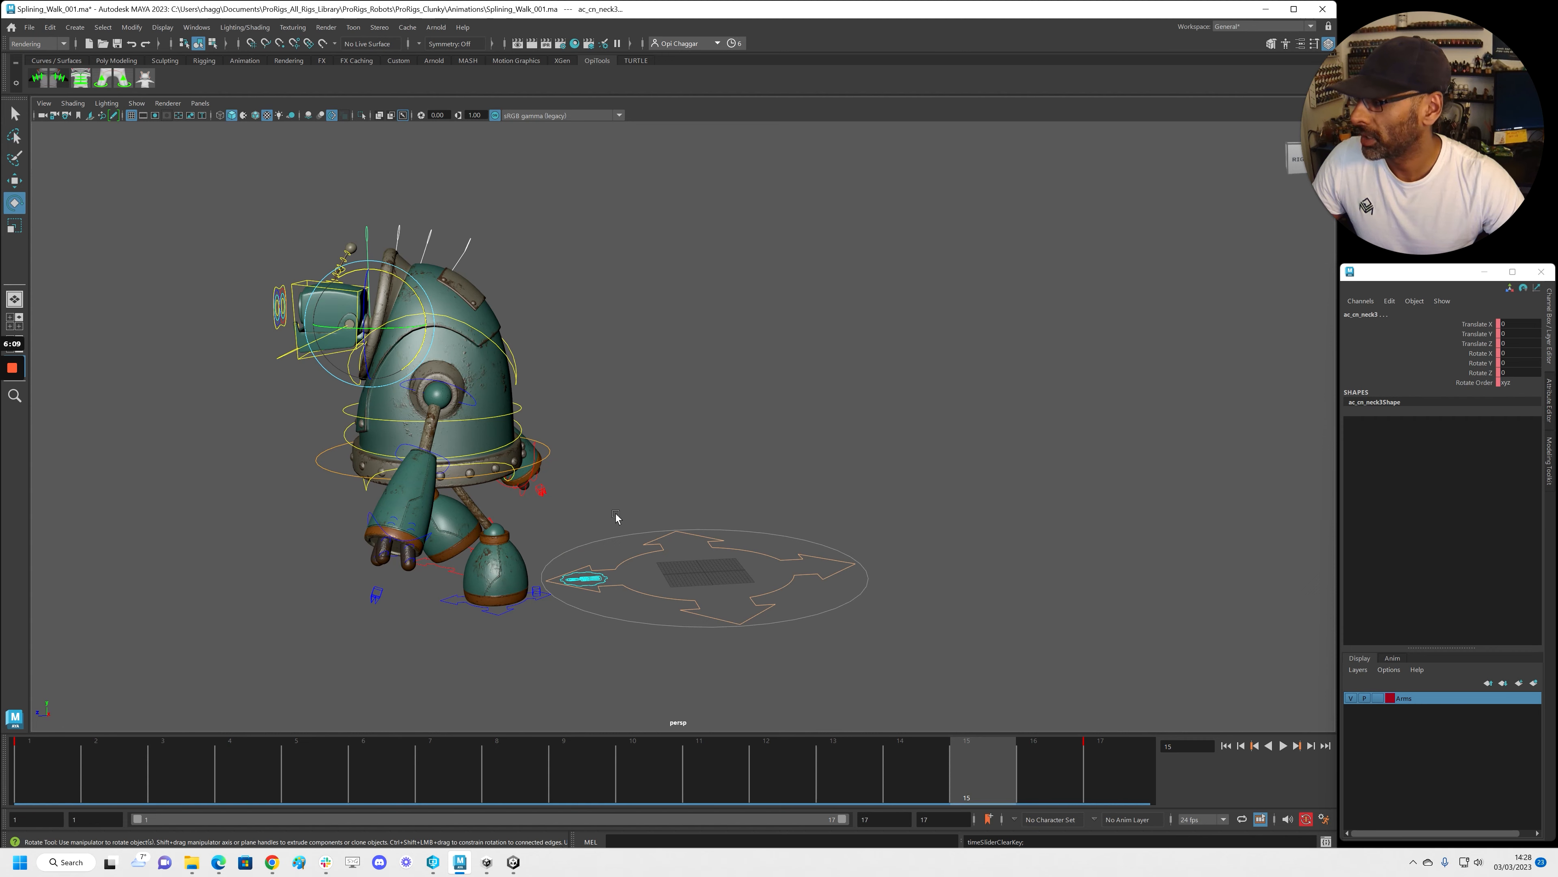
# Delete the ac_cn_head control's keys on frames 2–15
pyautogui.keyDown('alt'); pyautogui.moveTo(299, 382); pyautogui.dragTo(320, 379); pyautogui.keyUp('alt')
pyautogui.keyDown('alt'); pyautogui.moveTo(320, 379); pyautogui.dragTo(465, 382, button='middle'); pyautogui.keyUp('alt')
pyautogui.click(463, 288)
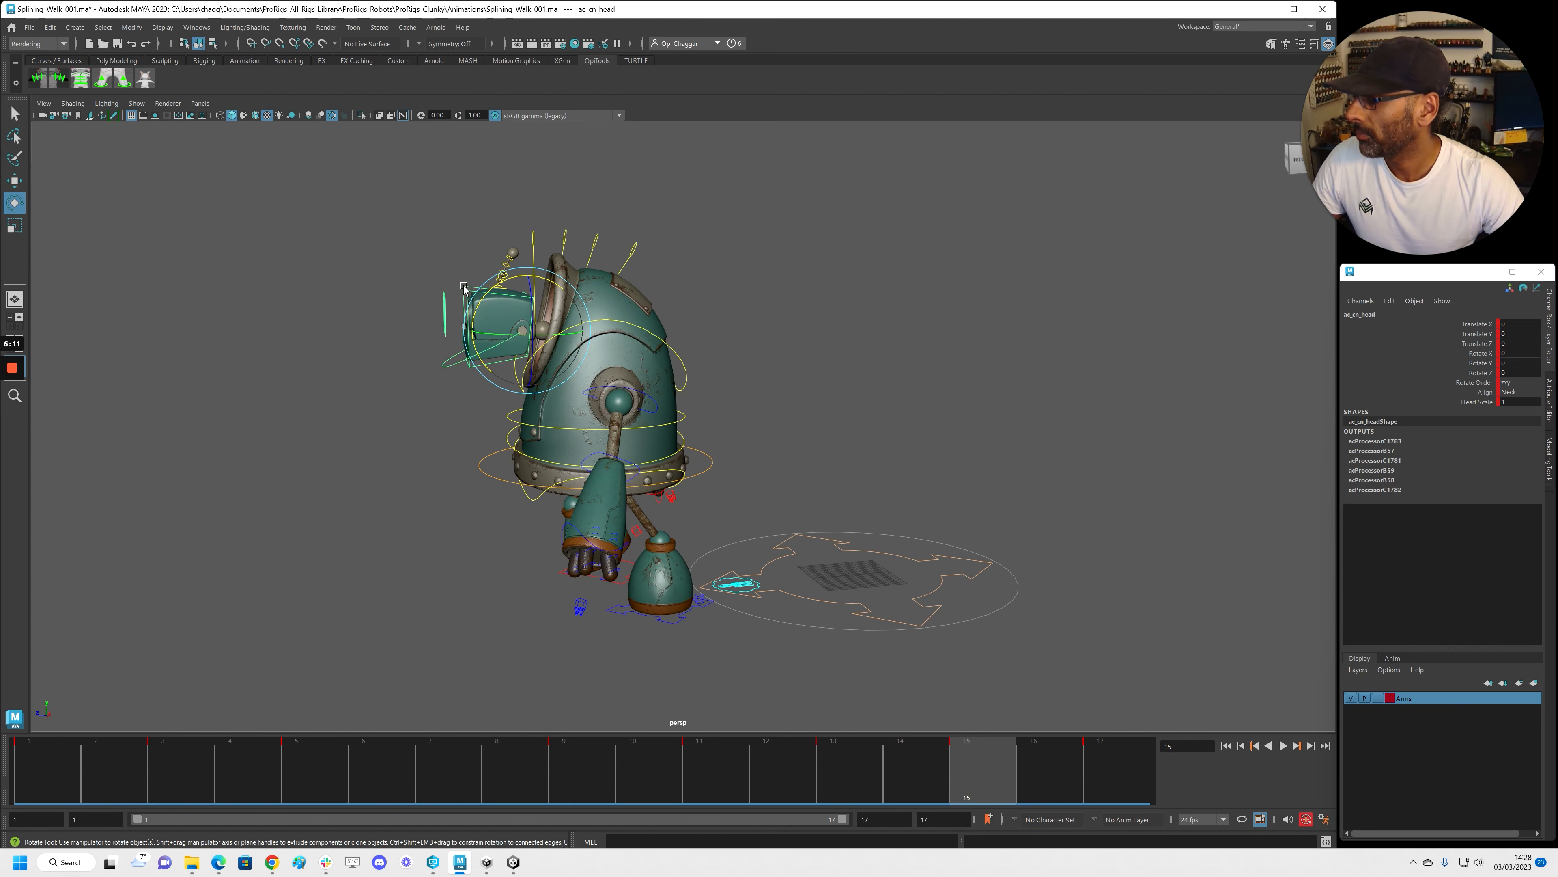
pyautogui.keyDown('shift'); pyautogui.moveTo(130, 770); pyautogui.dragTo(982, 770); pyautogui.keyUp('shift')
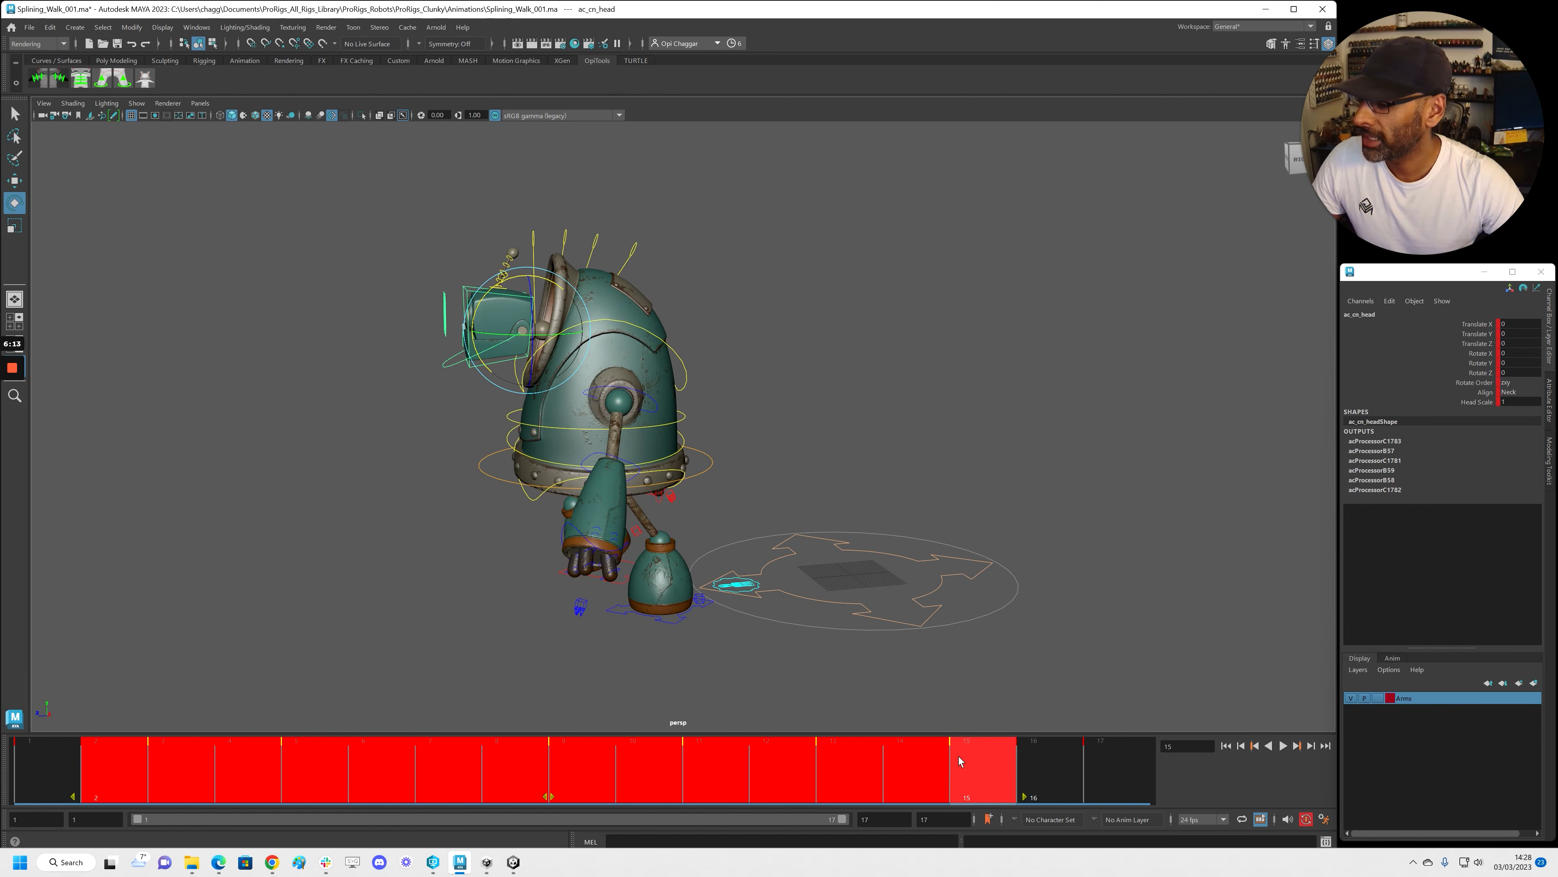
pyautogui.rightClick(957, 766)
pyautogui.click(987, 571)
# Delete ac_cn_antennaFK1's keys on frames 2–15, play back, then select ac_cn_neck
pyautogui.click(377, 254)
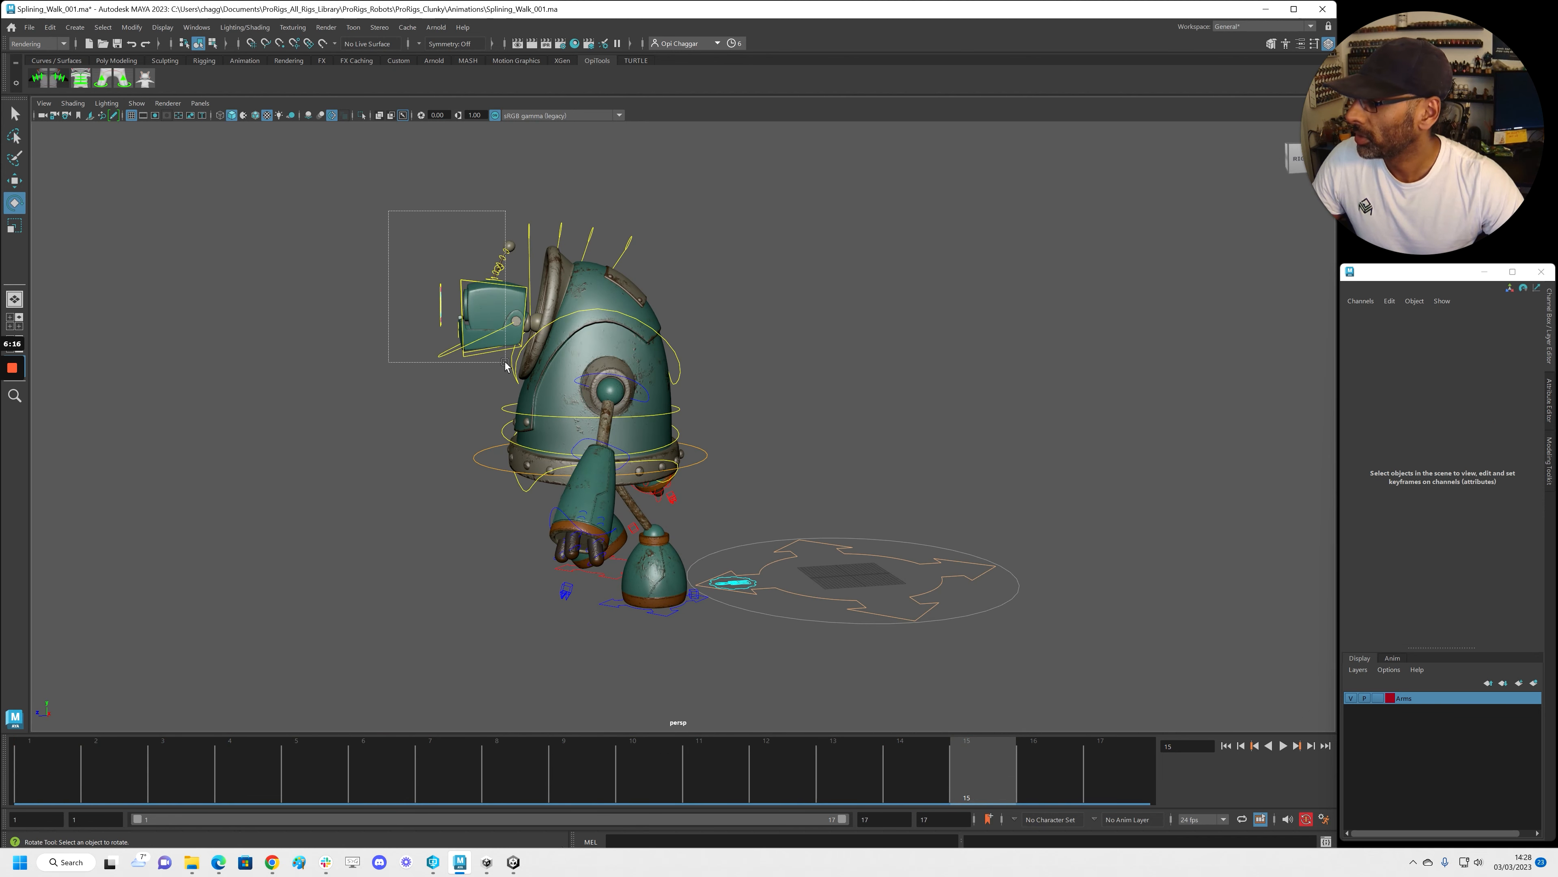
pyautogui.moveTo(507, 363); pyautogui.dragTo(506, 363)
pyautogui.keyDown('shift'); pyautogui.moveTo(120, 768); pyautogui.dragTo(988, 770); pyautogui.keyUp('shift')
pyautogui.rightClick(982, 773)
pyautogui.click(1006, 572)
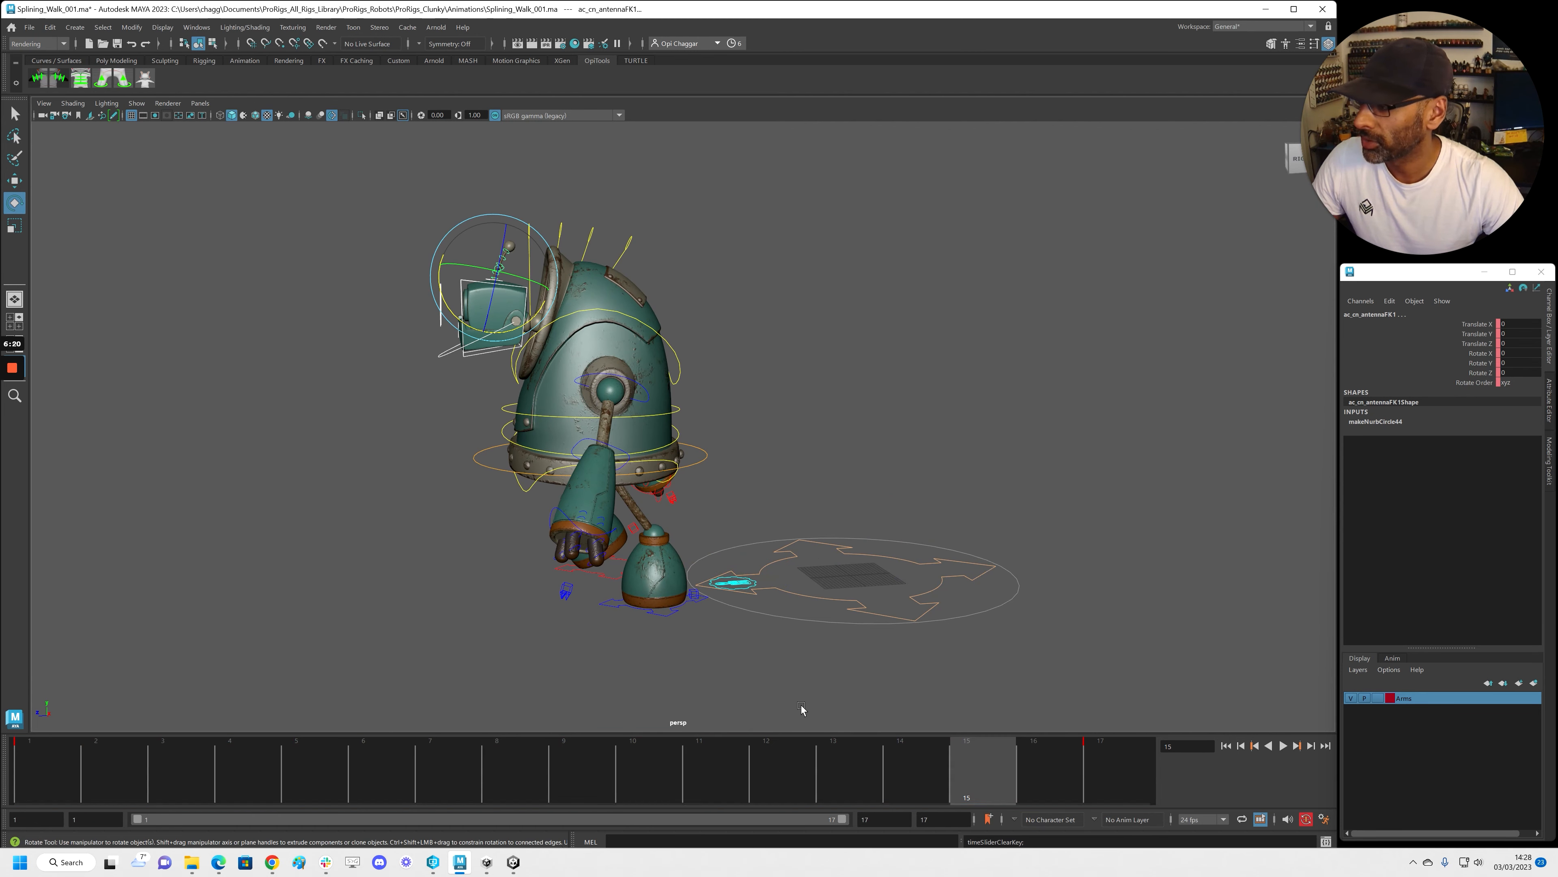
pyautogui.hotkey('alt', 'v')
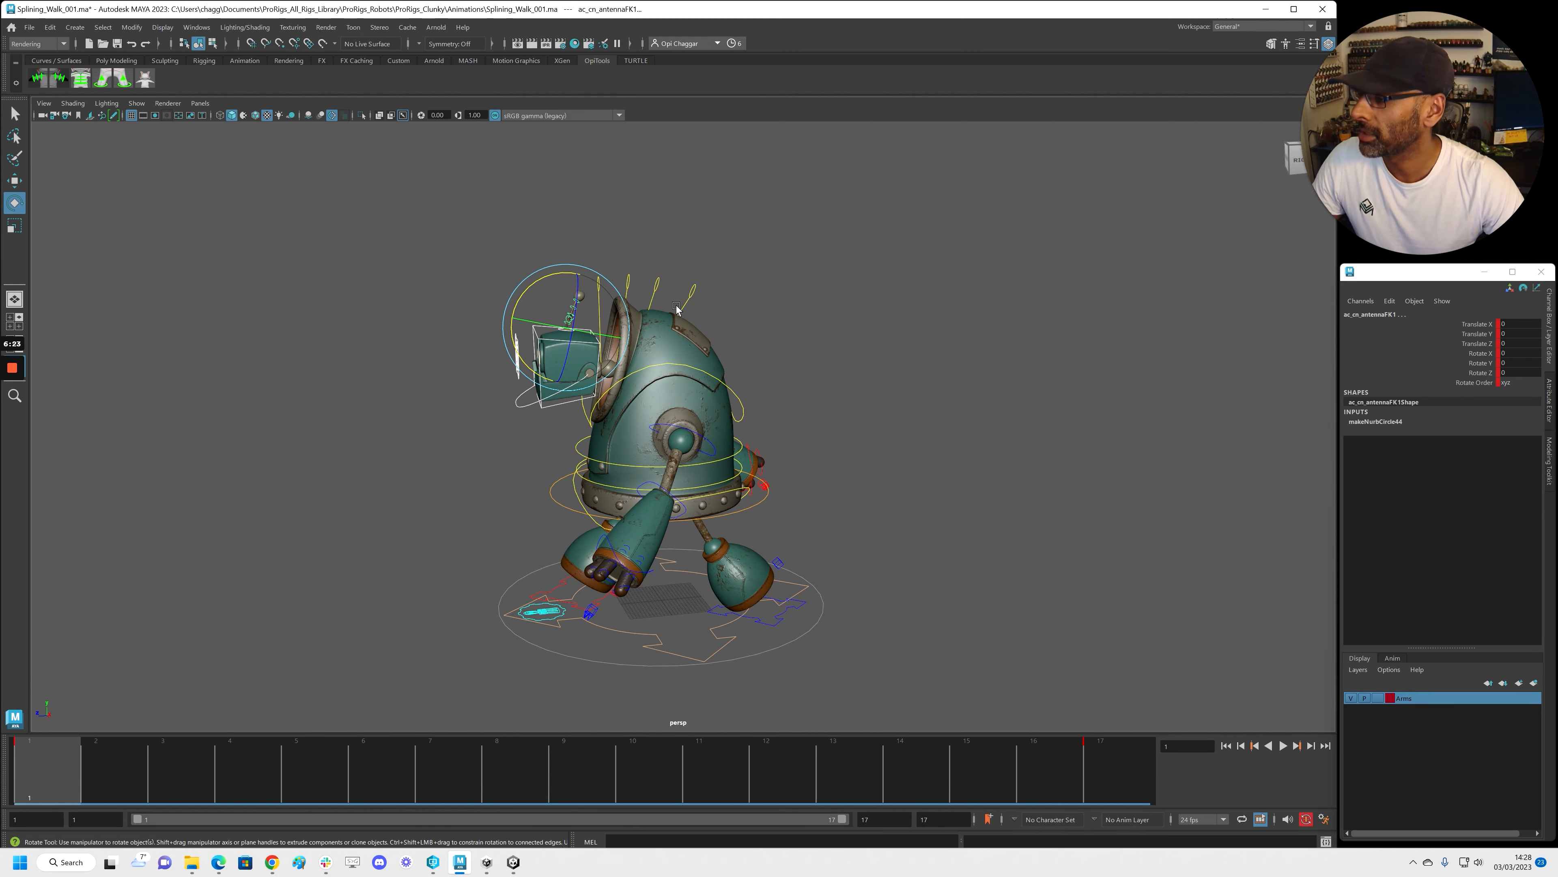
pyautogui.press('Up')
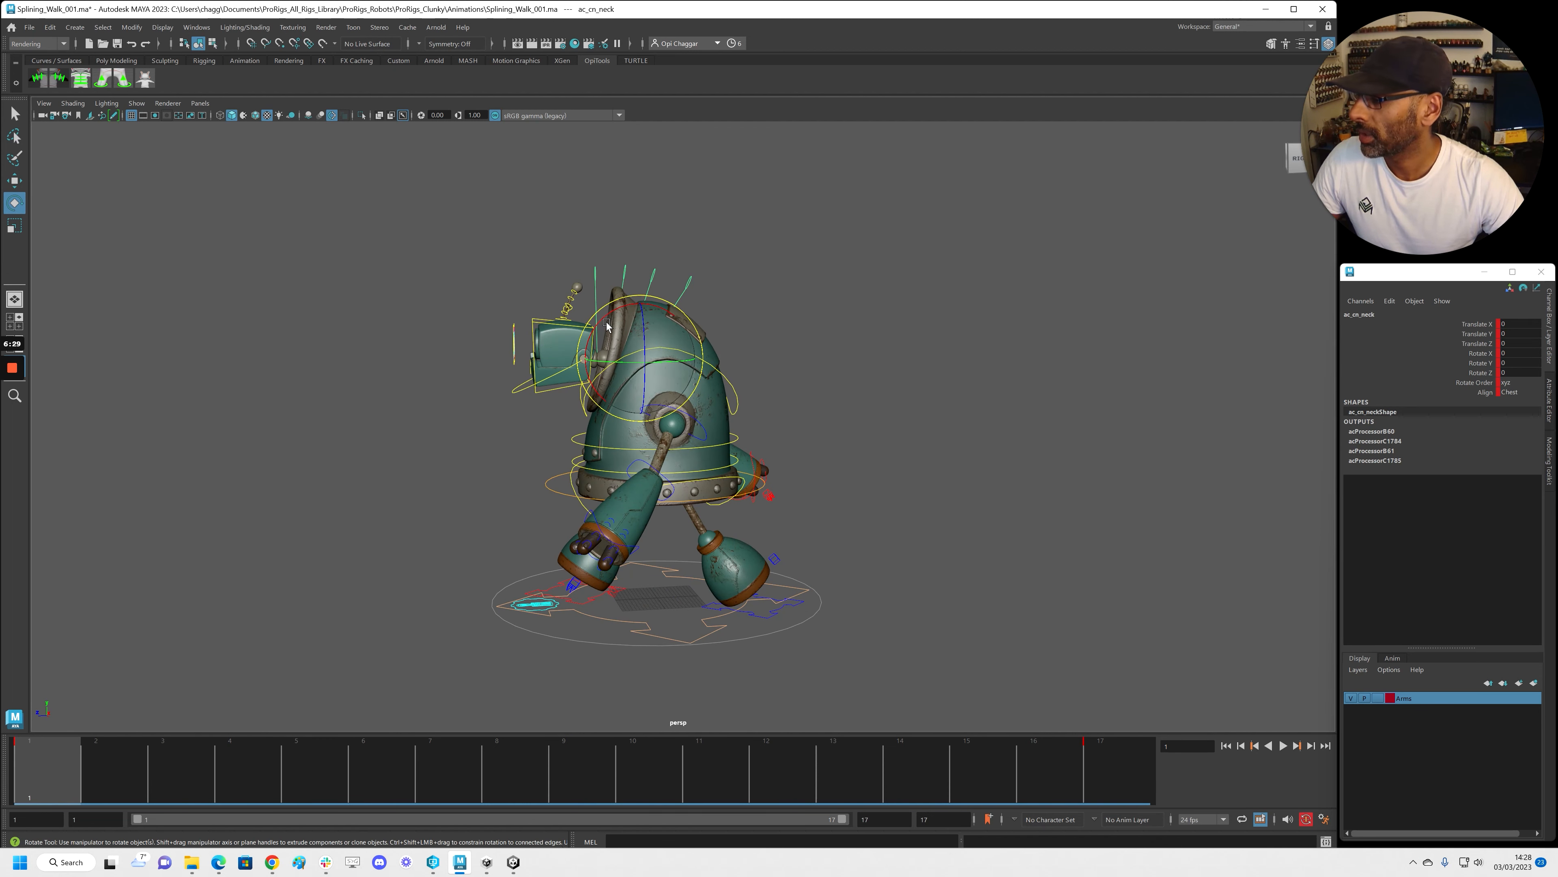
# Limit ac_cn_neck to Rotate X and key head tilts at frames 1 and 5
pyautogui.click(1459, 364)
pyautogui.moveTo(591, 332); pyautogui.dragTo(600, 309)
pyautogui.keyDown('alt'); pyautogui.moveTo(528, 357); pyautogui.dragTo(566, 341); pyautogui.keyUp('alt')
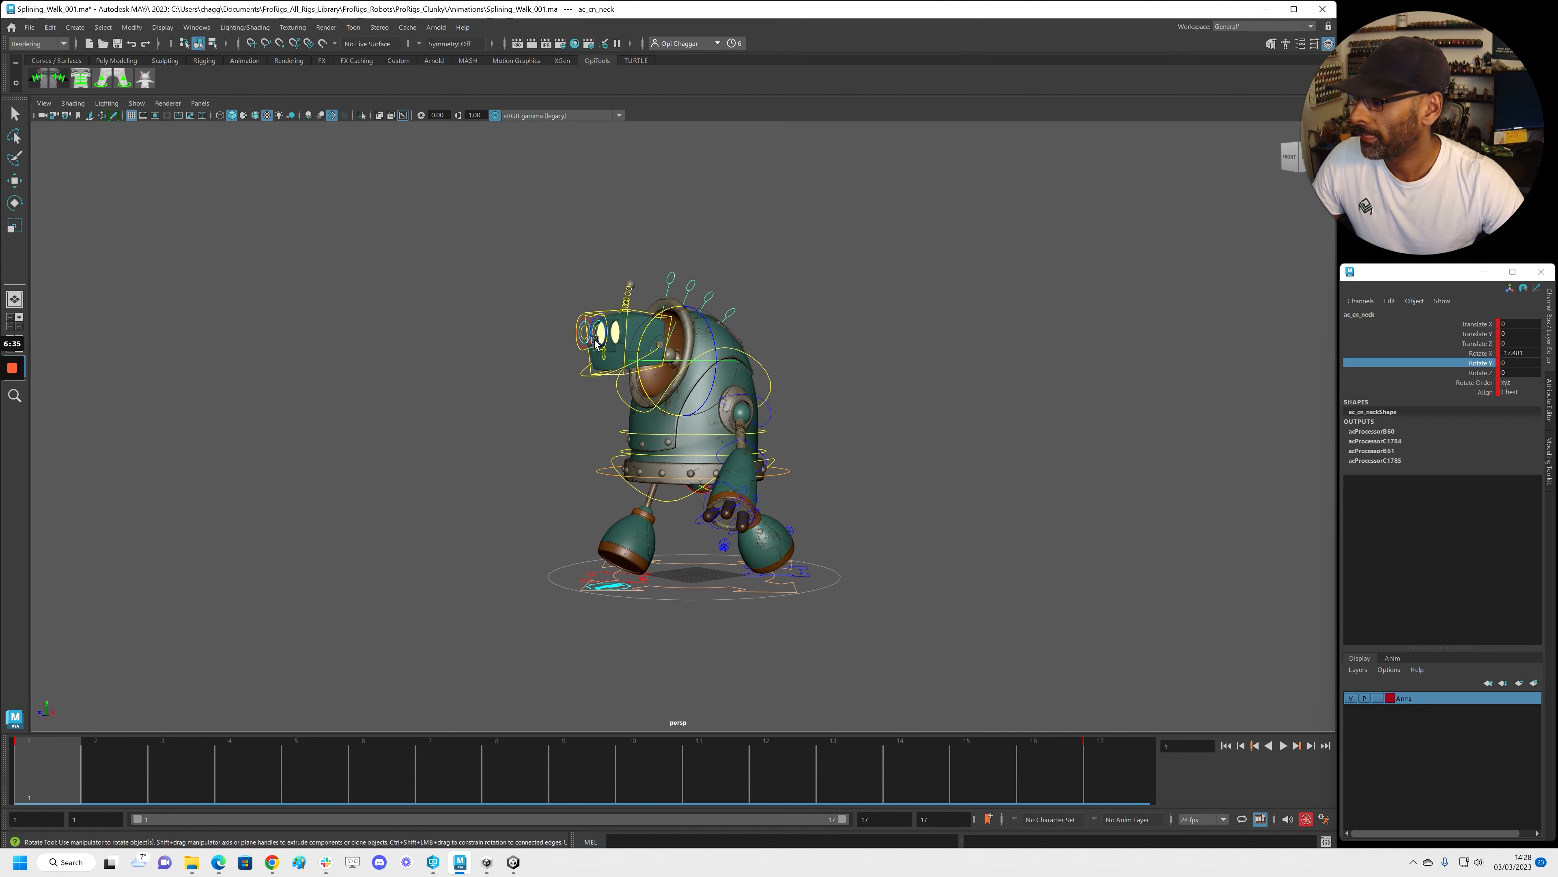
pyautogui.moveTo(40, 773); pyautogui.dragTo(1098, 774)
pyautogui.moveTo(109, 770); pyautogui.dragTo(219, 787)
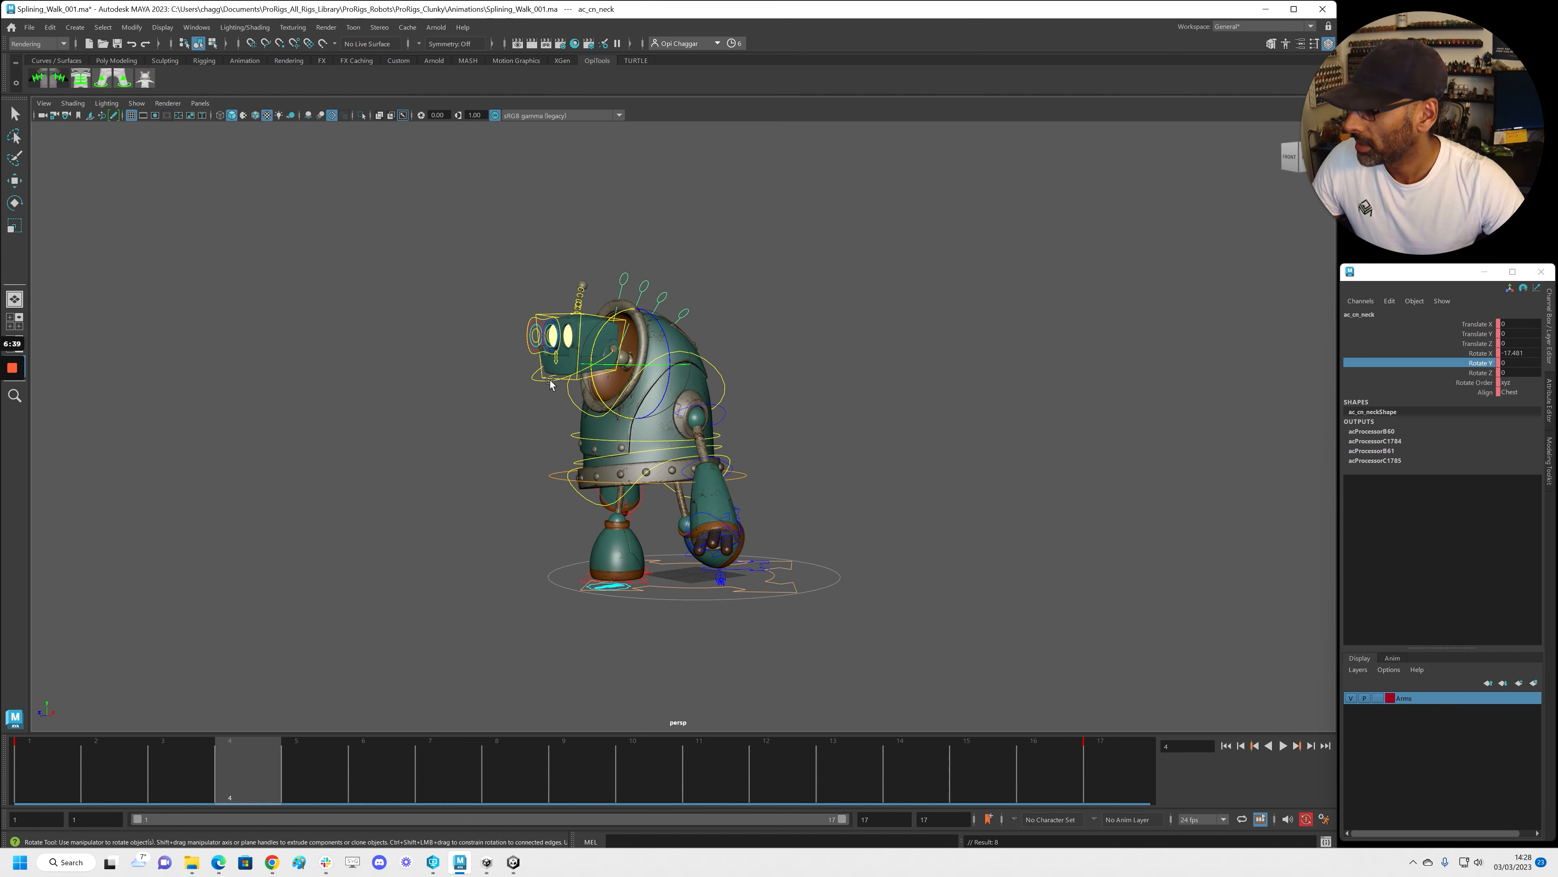
pyautogui.click(335, 762)
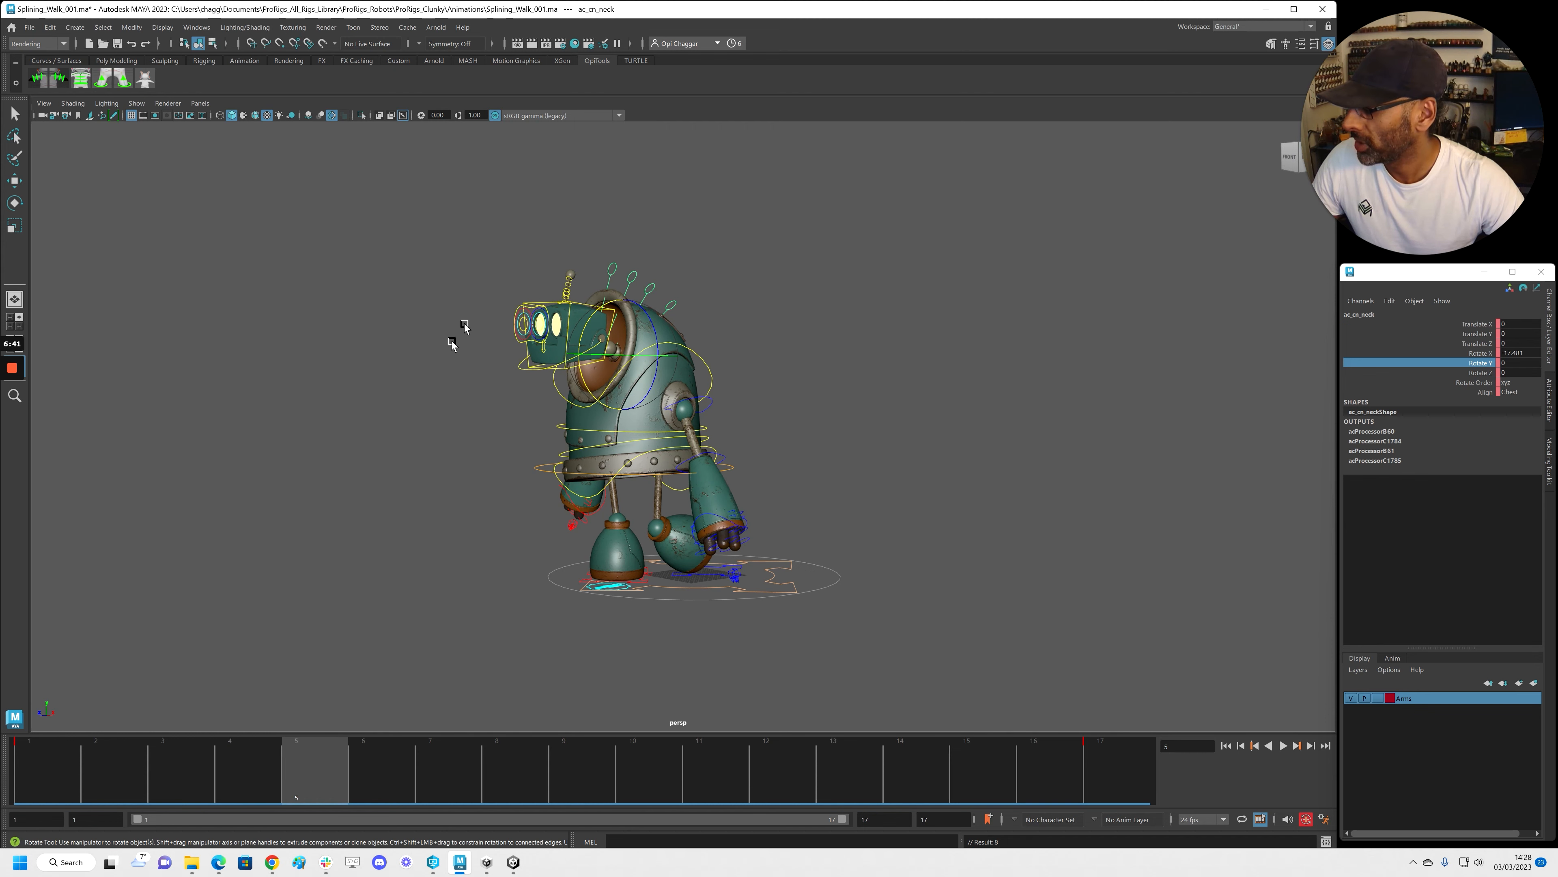
pyautogui.moveTo(588, 329); pyautogui.dragTo(586, 337, button='middle')
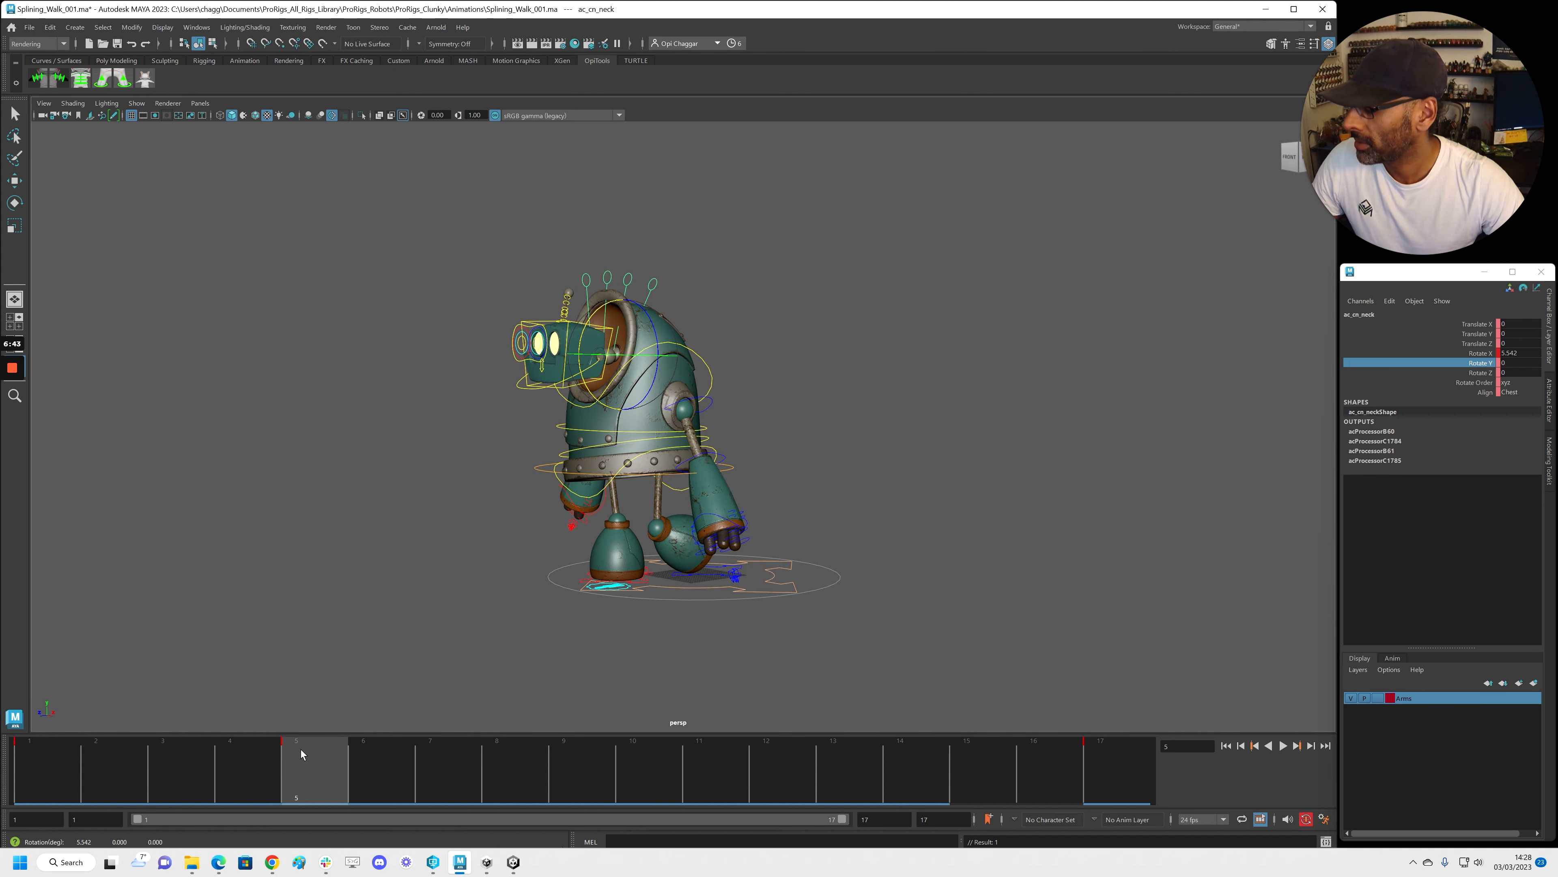
# Key ac_cn_neck's Rotate X at frames 9 and 12, then play the head bob
pyautogui.hotkey('alt', 'v')
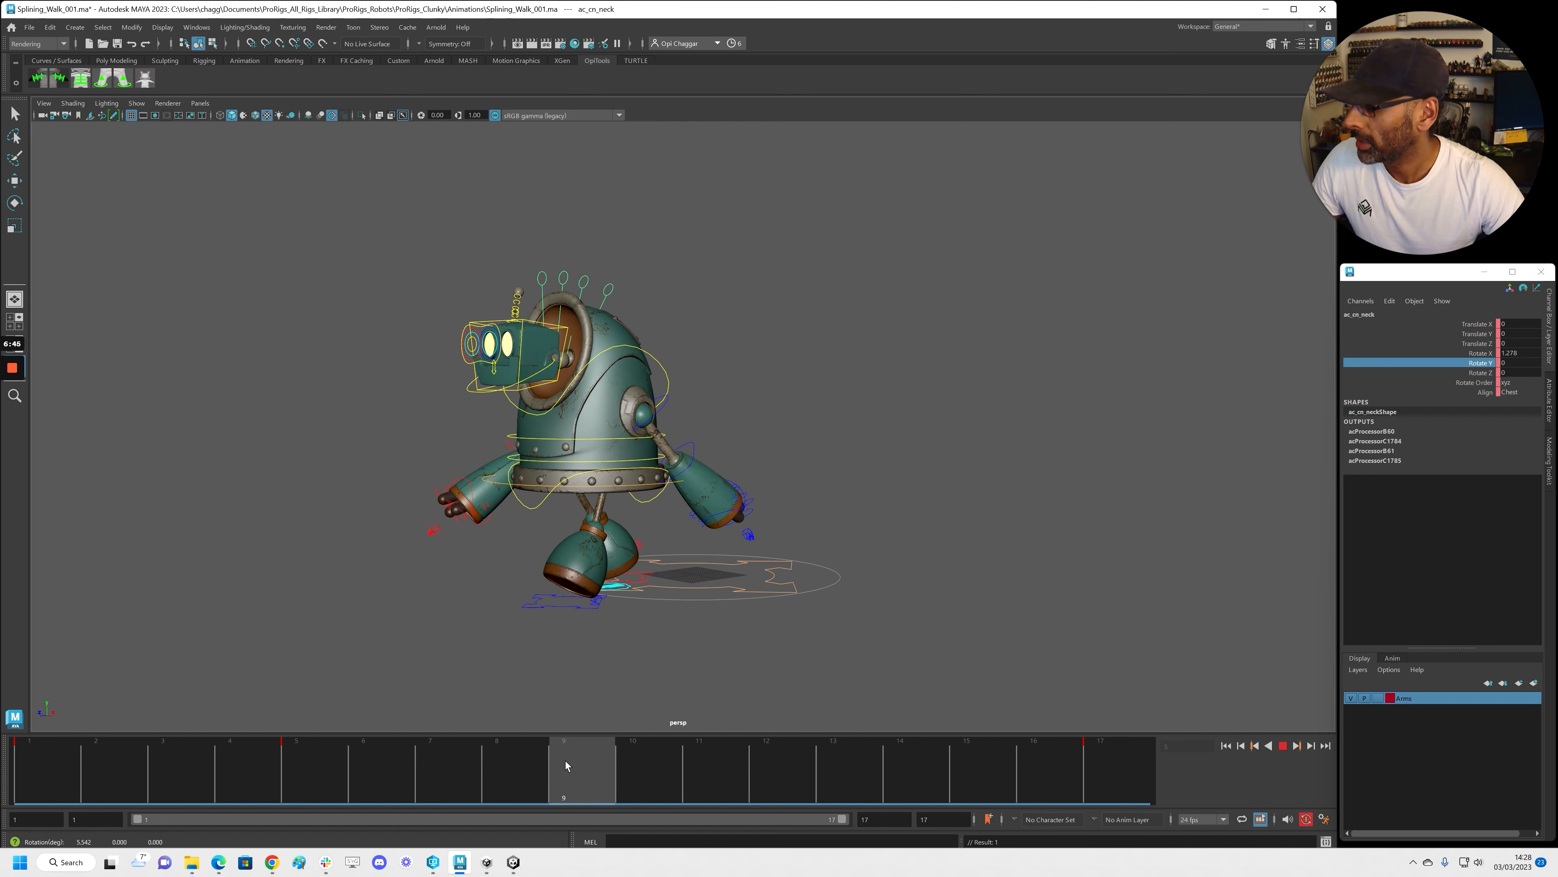
pyautogui.click(597, 769)
pyautogui.moveTo(539, 337)
pyautogui.mouseDown()
pyautogui.moveTo(542, 315)
pyautogui.moveTo(532, 326)
pyautogui.mouseUp()
pyautogui.moveTo(591, 759); pyautogui.dragTo(819, 766)
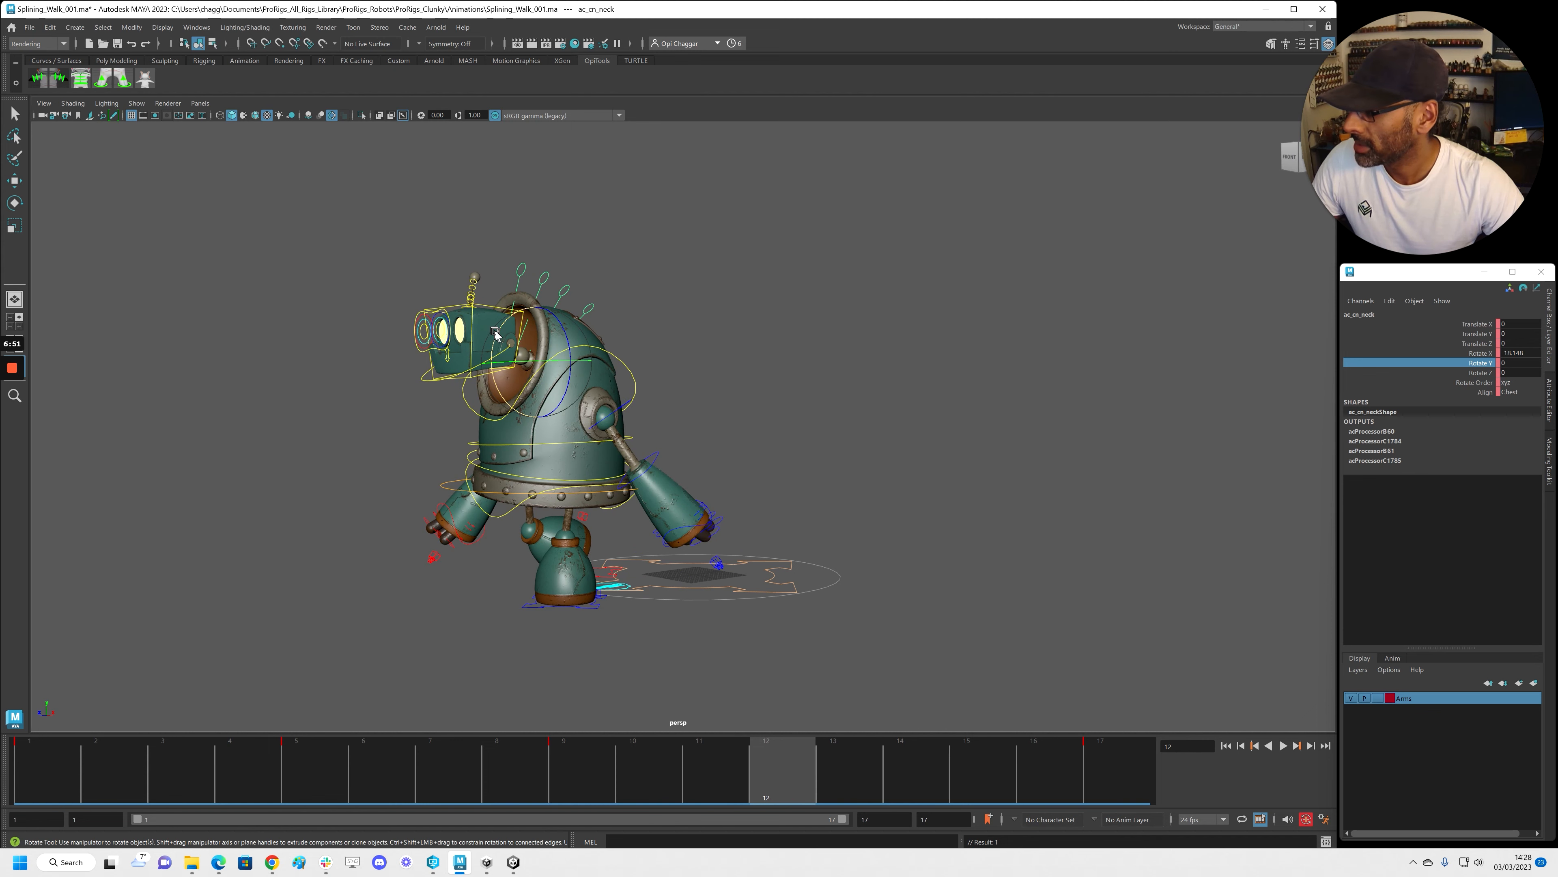
pyautogui.moveTo(500, 337); pyautogui.dragTo(500, 359)
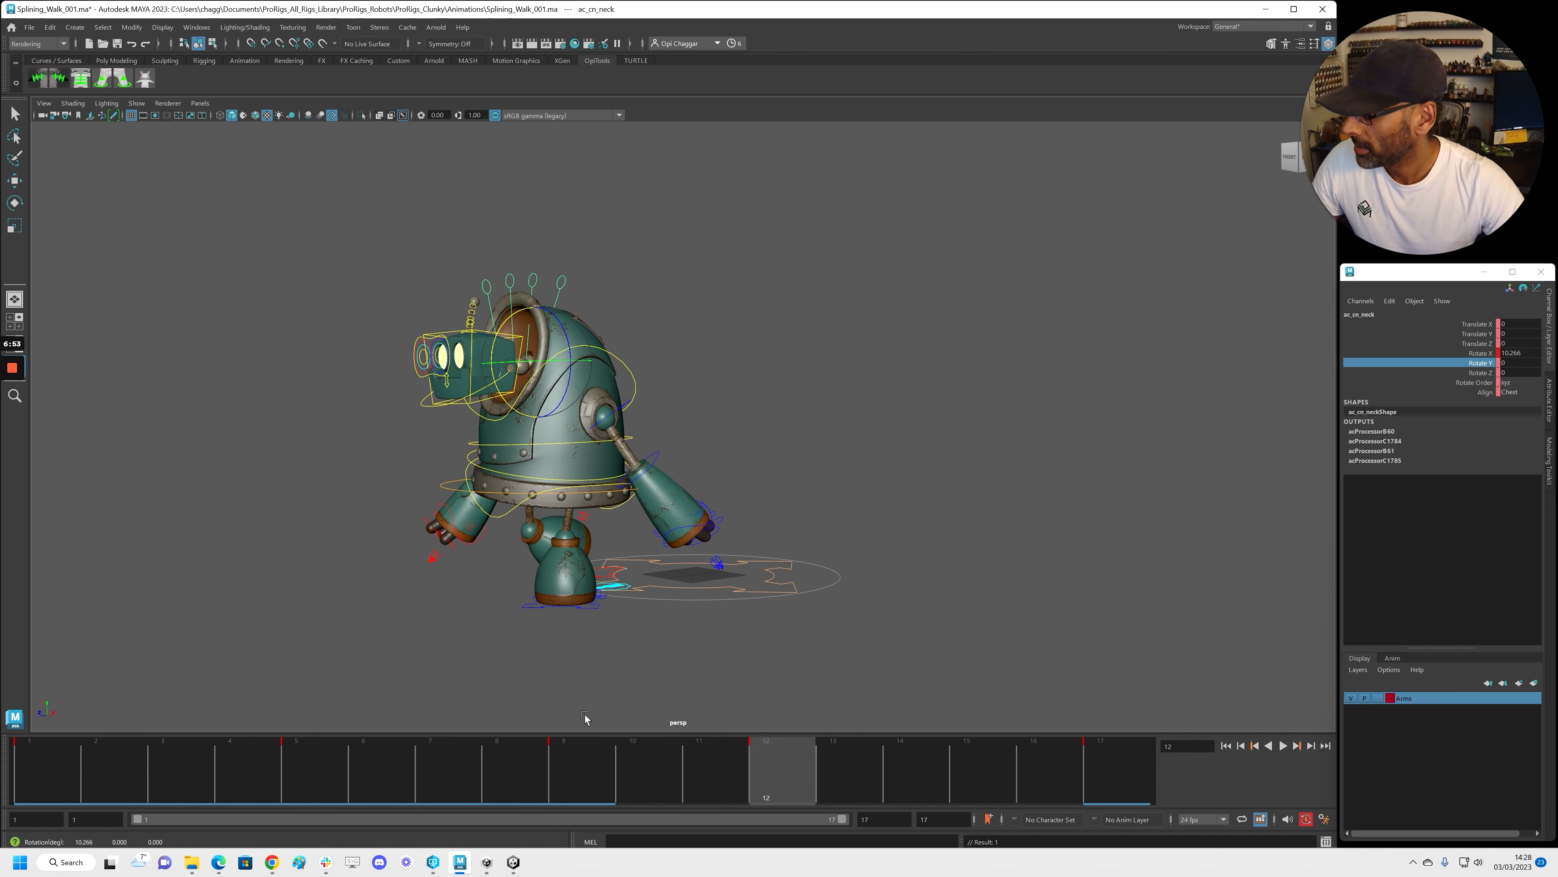
pyautogui.hotkey('alt', 'v')
pyautogui.scroll(-5, 397, 564)
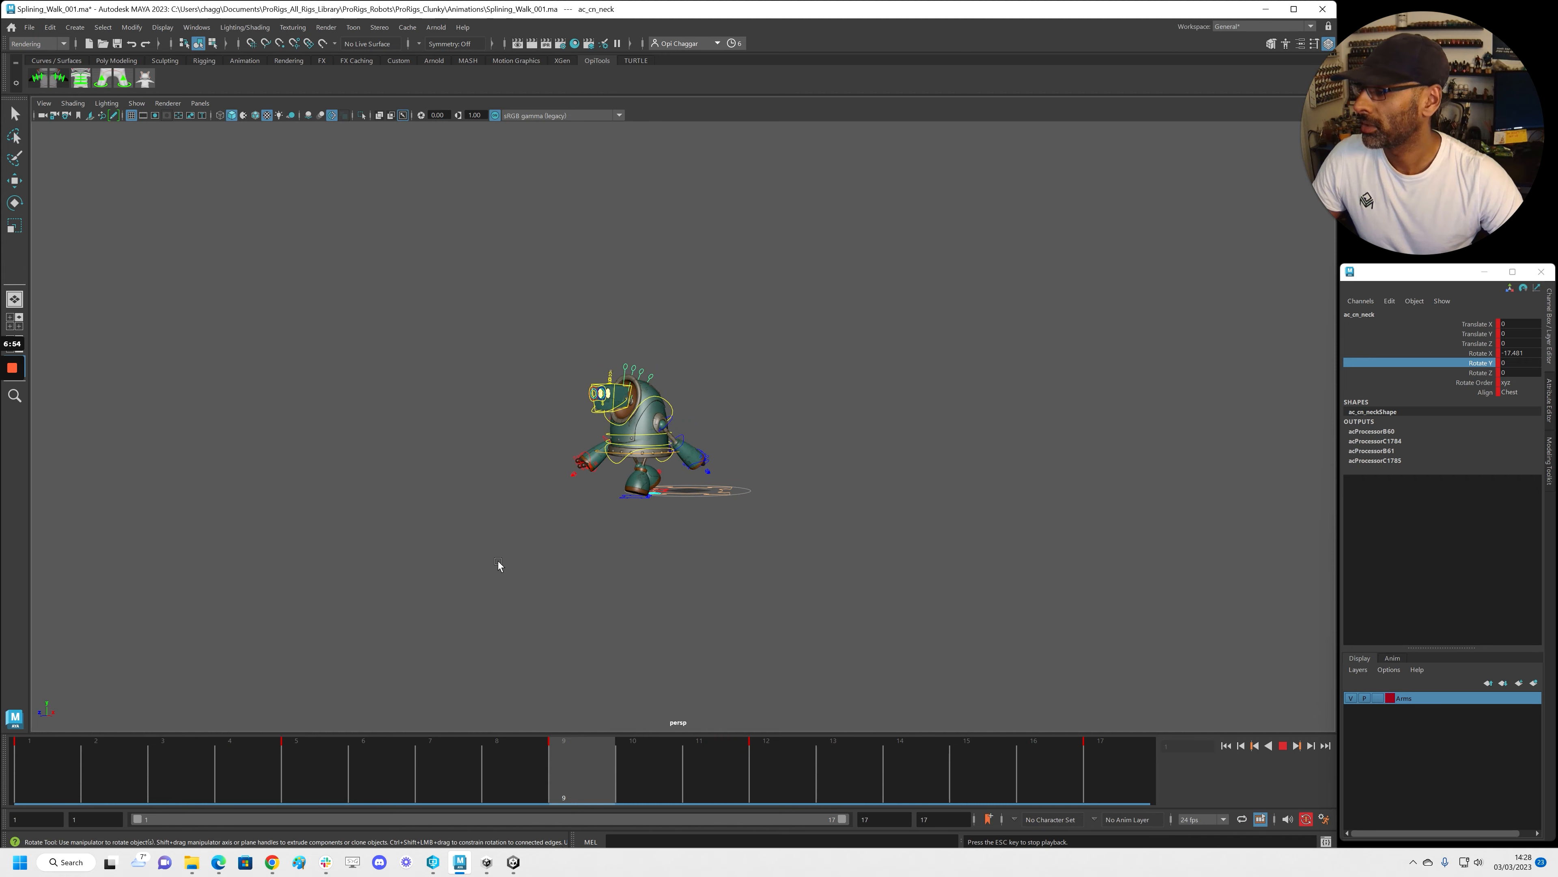
# Stop playback and move the neck's frame-12 key to frame 13
pyautogui.hotkey('alt', 'v')
pyautogui.click(766, 772)
pyautogui.keyDown('shift'); pyautogui.click(766, 771); pyautogui.keyUp('shift')
pyautogui.moveTo(765, 772); pyautogui.dragTo(822, 775)
pyautogui.click(822, 775)
pyautogui.click(48, 768)
# Replay the walk from frame 1, then select frames 4–5 on the time slider
pyautogui.hotkey('alt', 'v')
pyautogui.scroll(3, 856, 560)
pyautogui.keyDown('alt'); pyautogui.moveTo(857, 560); pyautogui.dragTo(497, 536); pyautogui.keyUp('alt')
pyautogui.keyDown('alt'); pyautogui.moveTo(497, 537); pyautogui.dragTo(583, 530, button='right'); pyautogui.keyUp('alt')
pyautogui.hotkey('alt', 'v')
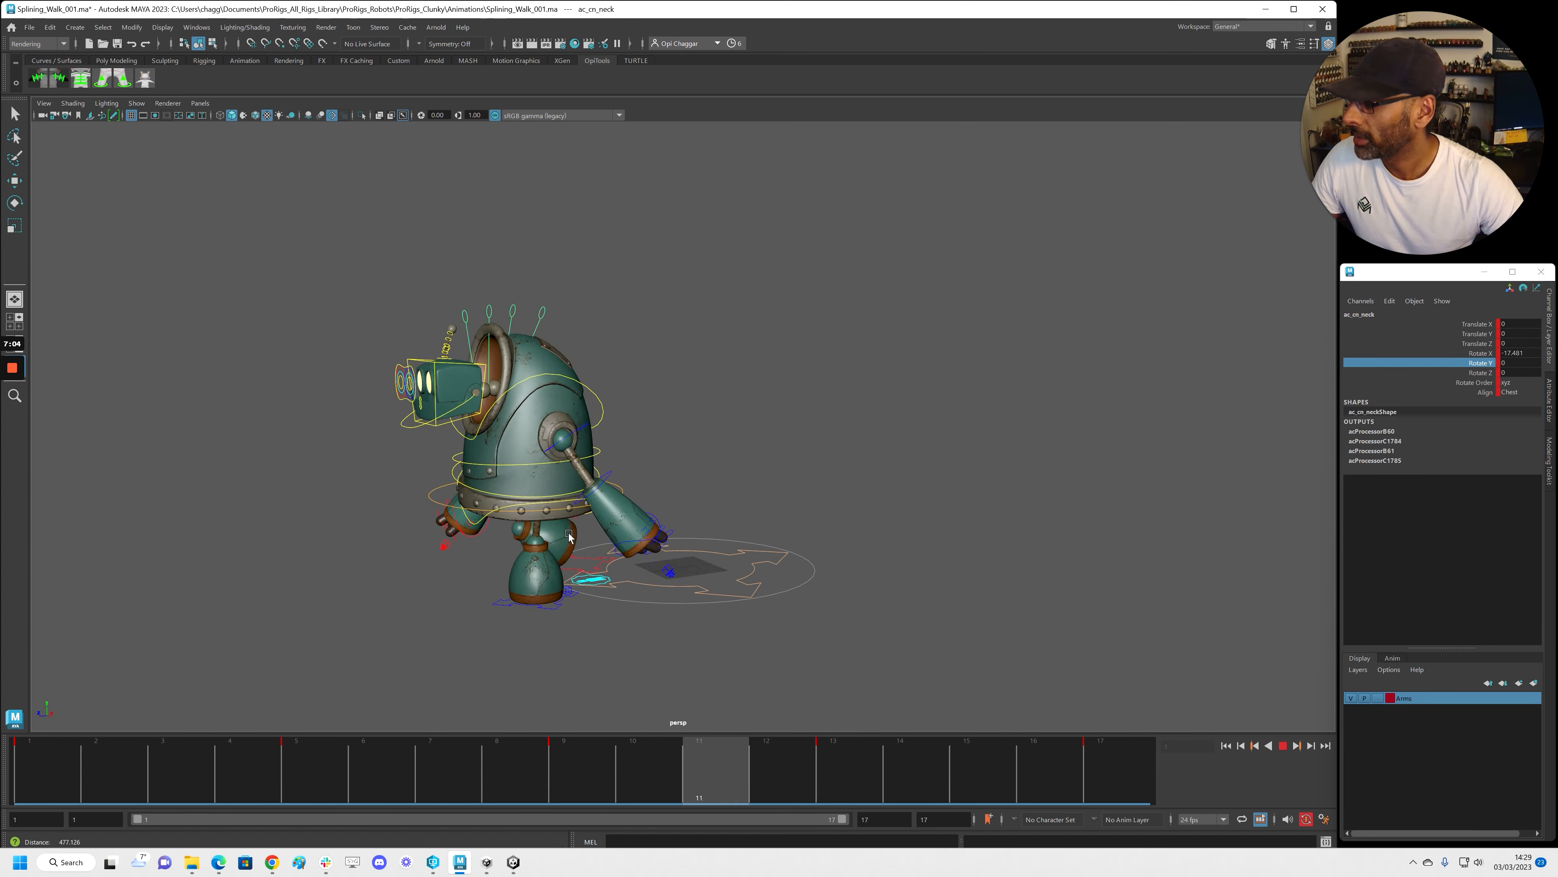
pyautogui.hotkey('alt', 'v')
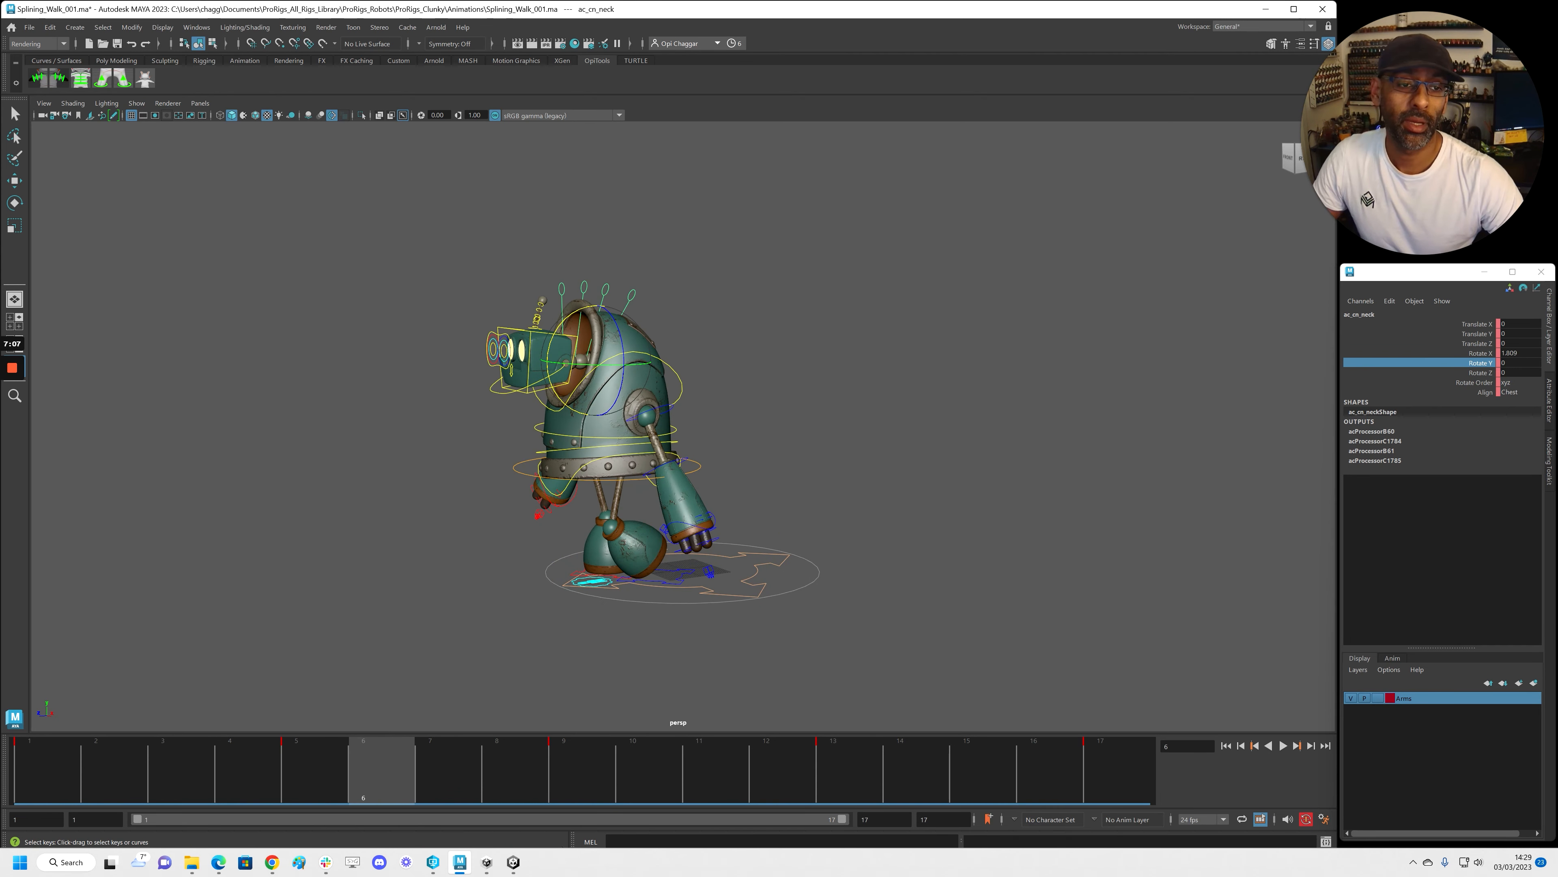
pyautogui.keyDown('shift'); pyautogui.moveTo(264, 775); pyautogui.dragTo(347, 769); pyautogui.keyUp('shift')
# Delete the keys on frames 4–5 and 12–13 and play back the walk
pyautogui.rightClick(308, 779)
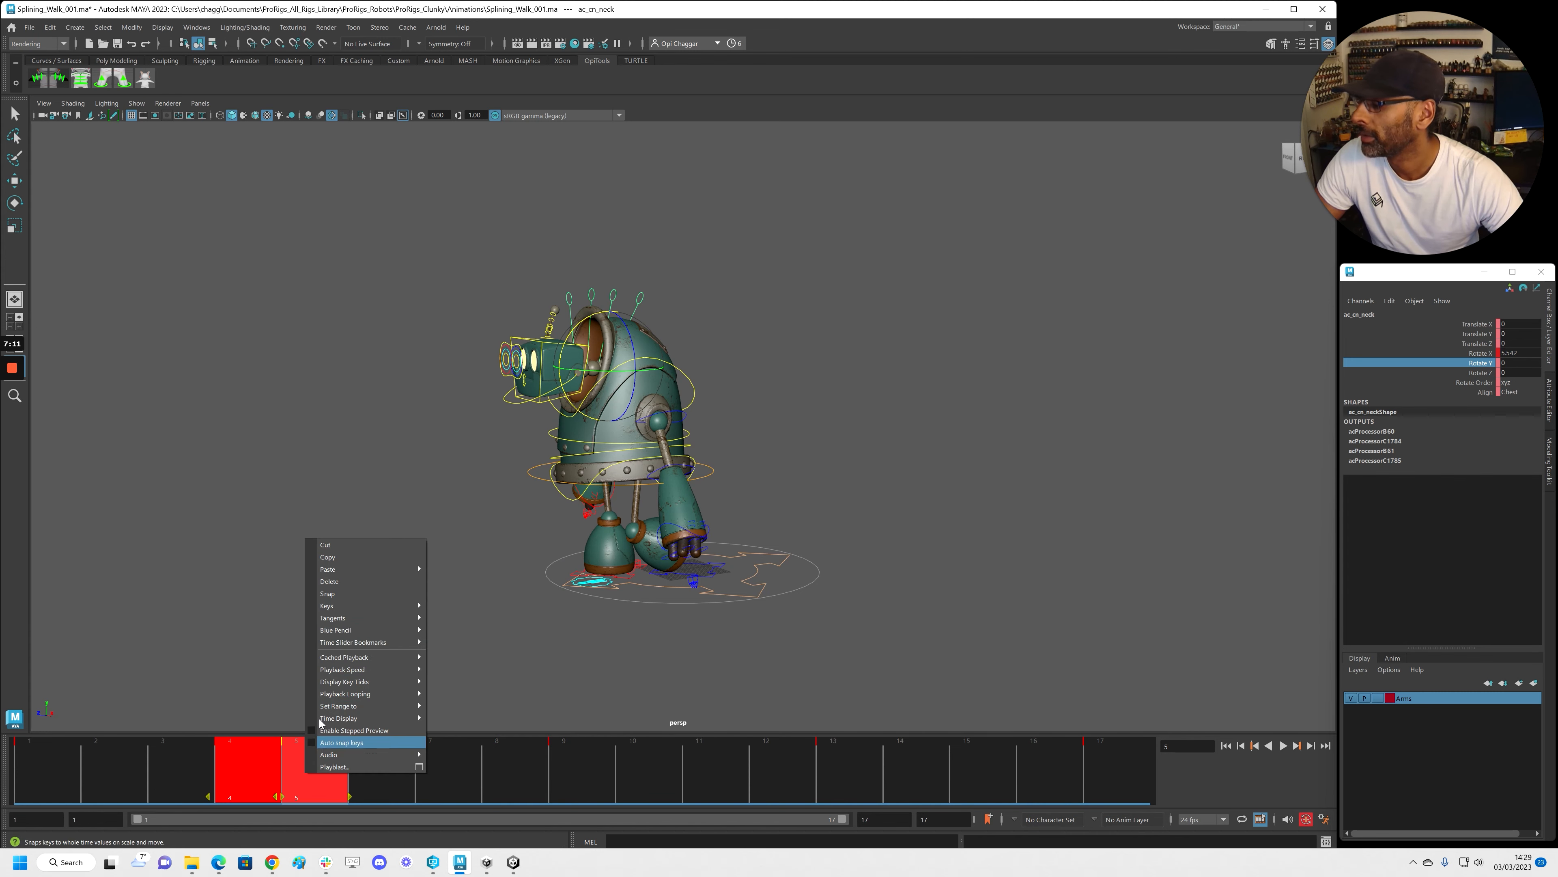
pyautogui.click(350, 601)
pyautogui.keyDown('shift'); pyautogui.moveTo(805, 777); pyautogui.dragTo(824, 771); pyautogui.keyUp('shift')
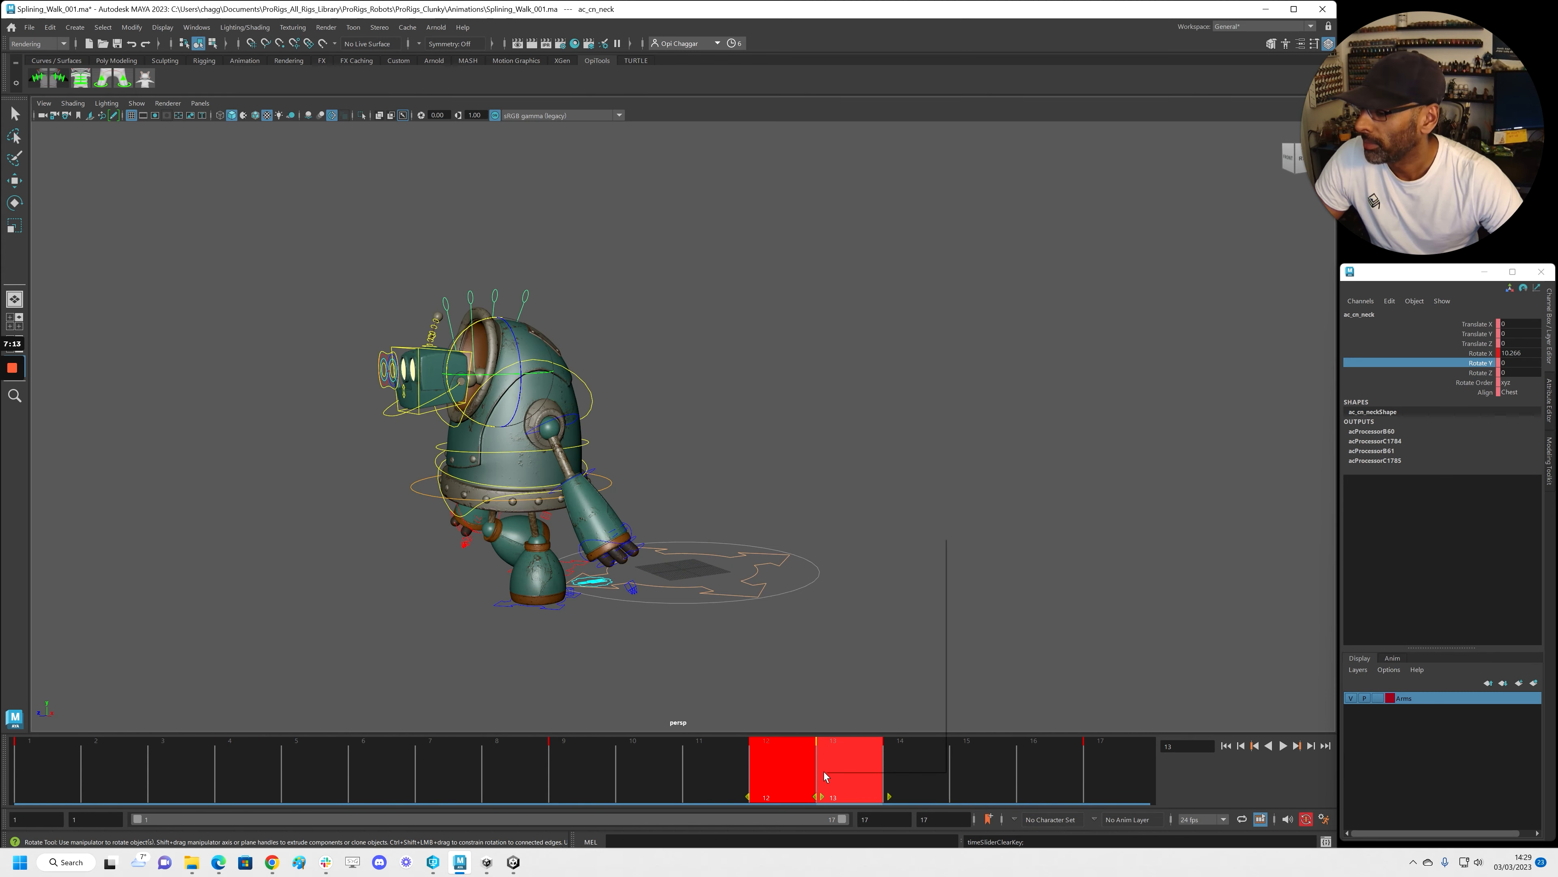
pyautogui.rightClick(824, 771)
pyautogui.click(893, 580)
pyautogui.moveTo(337, 780); pyautogui.dragTo(583, 776)
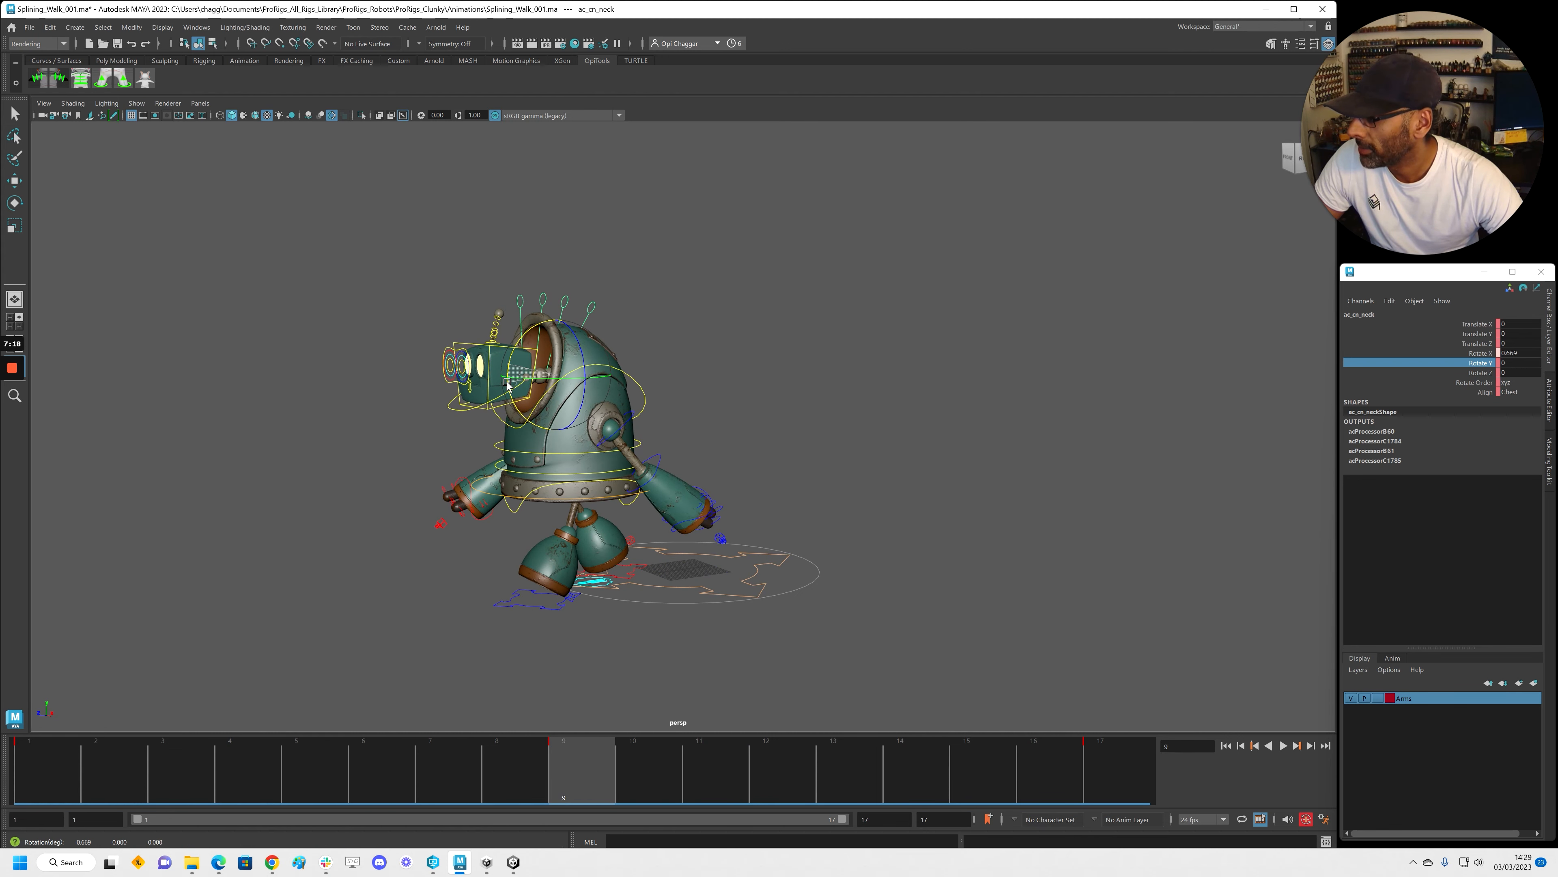
pyautogui.hotkey('alt', 'v')
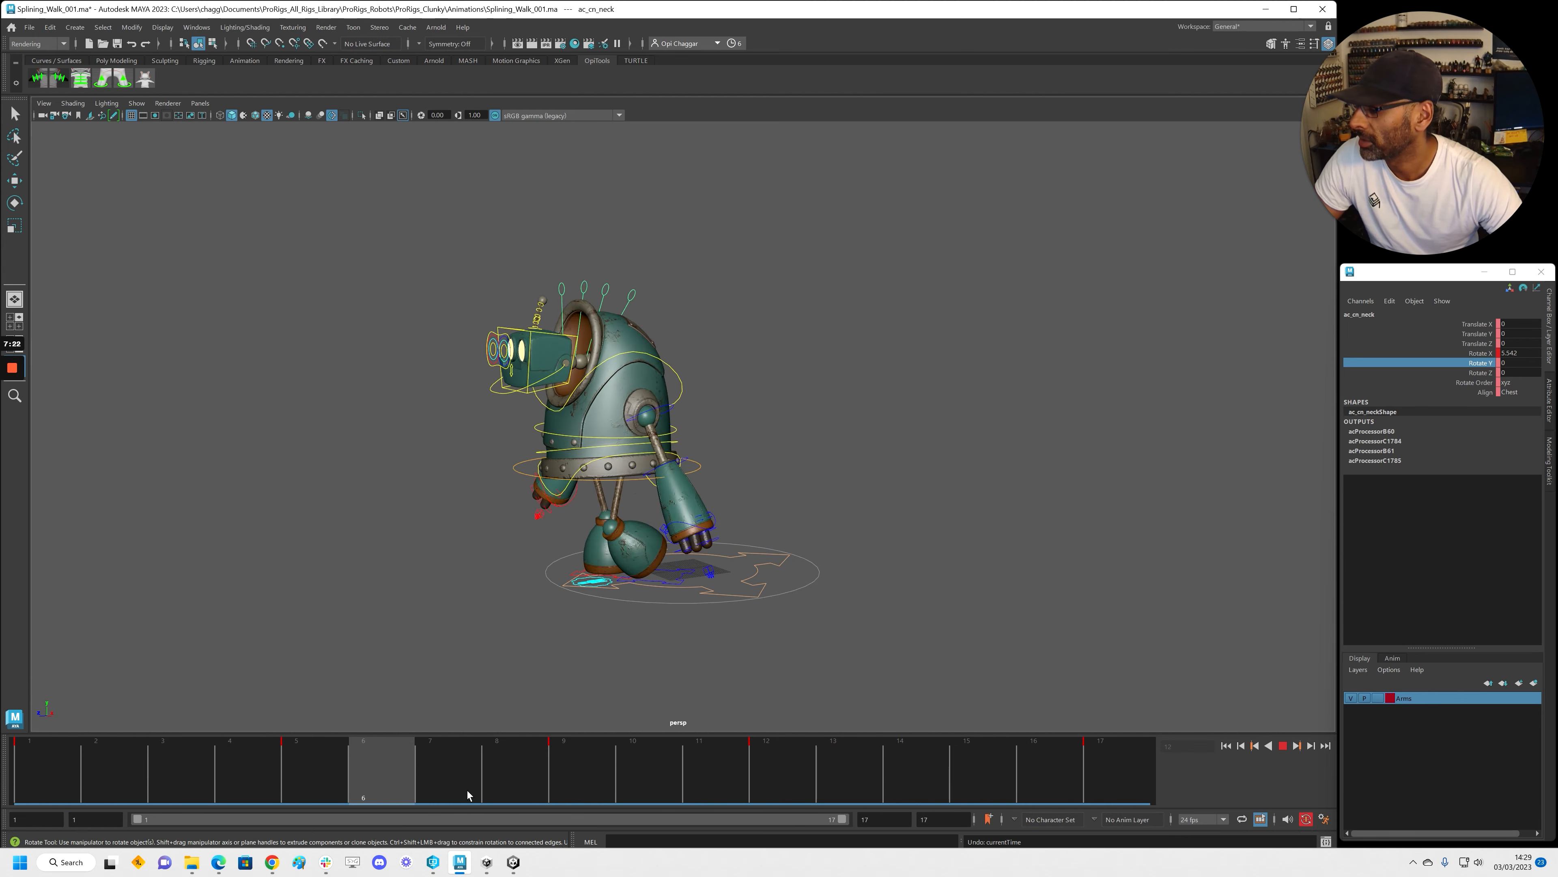
pyautogui.click(572, 794)
# Delete the frame-9 key, check playback, then undo to restore it
pyautogui.keyDown('shift'); pyautogui.click(797, 768); pyautogui.keyUp('shift')
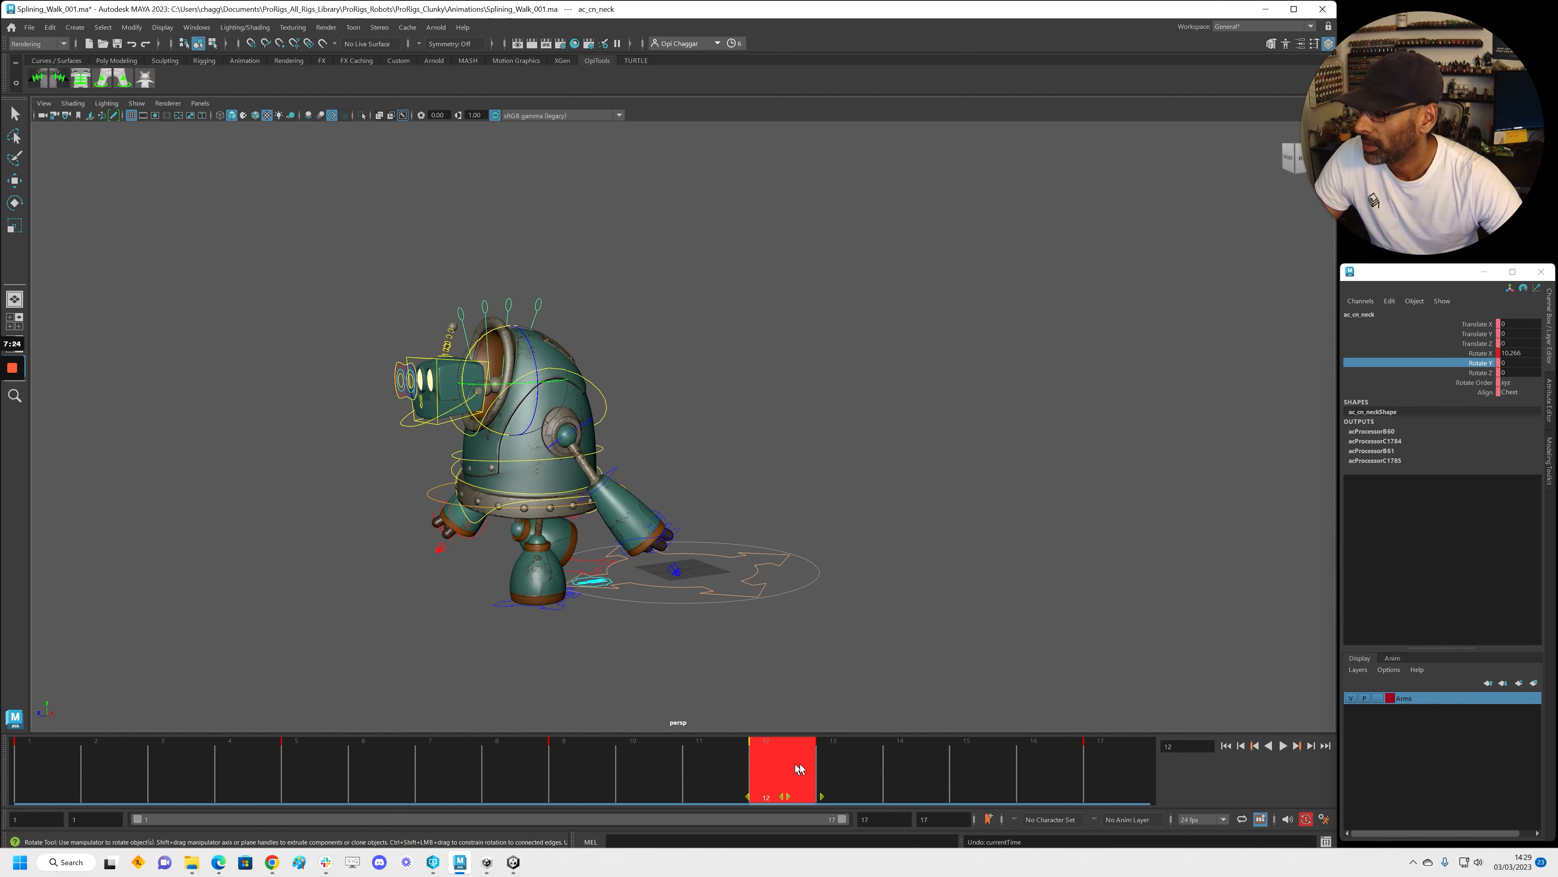
pyautogui.click(570, 768)
pyautogui.rightClick(570, 768)
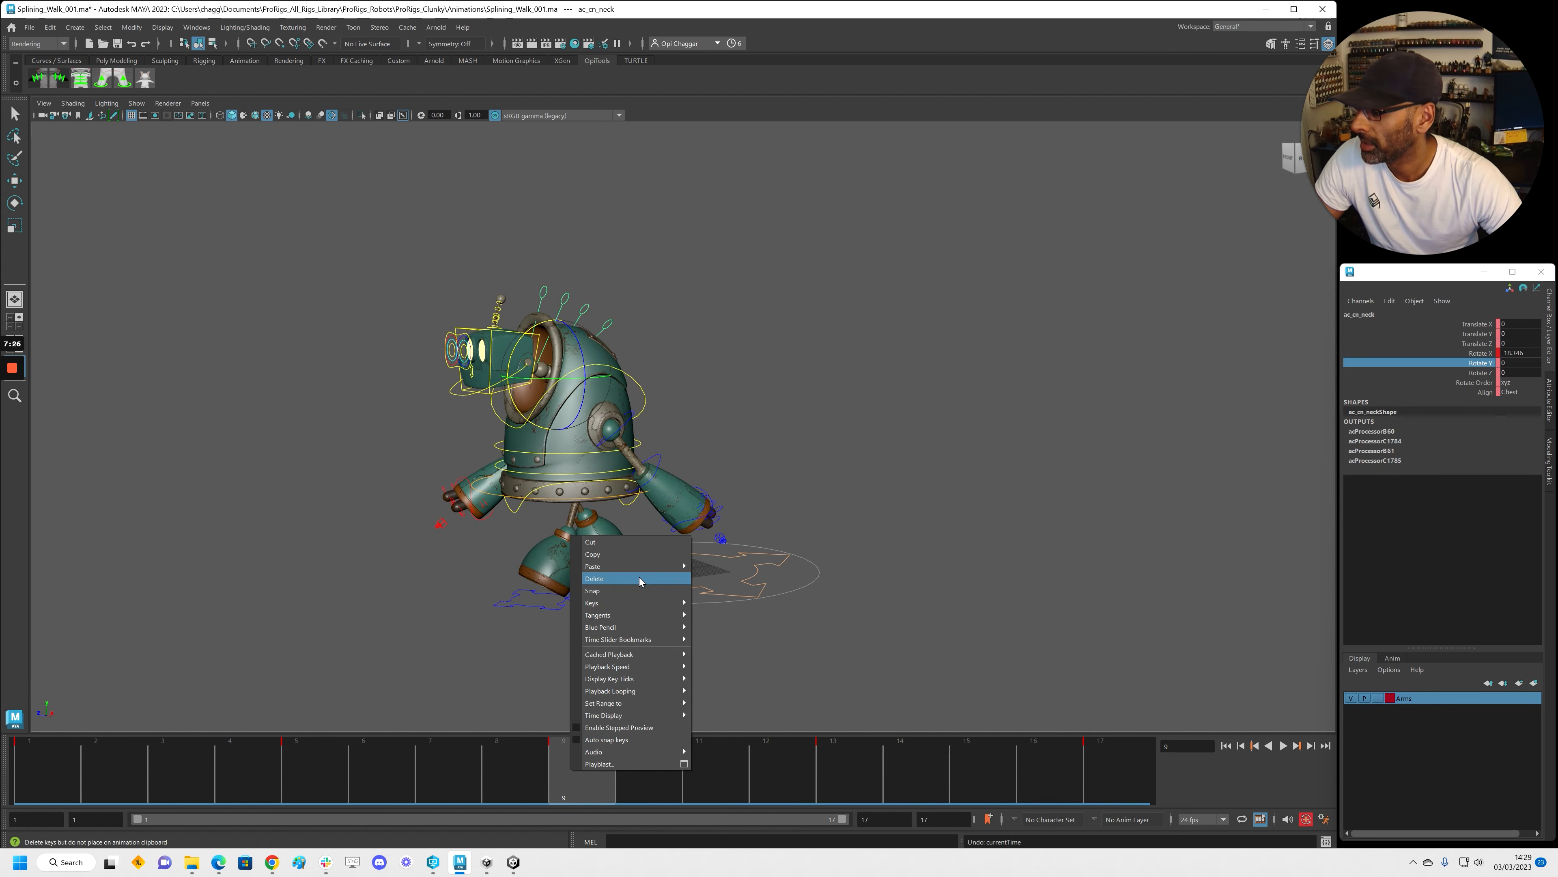
pyautogui.click(640, 579)
pyautogui.hotkey('alt', 'v')
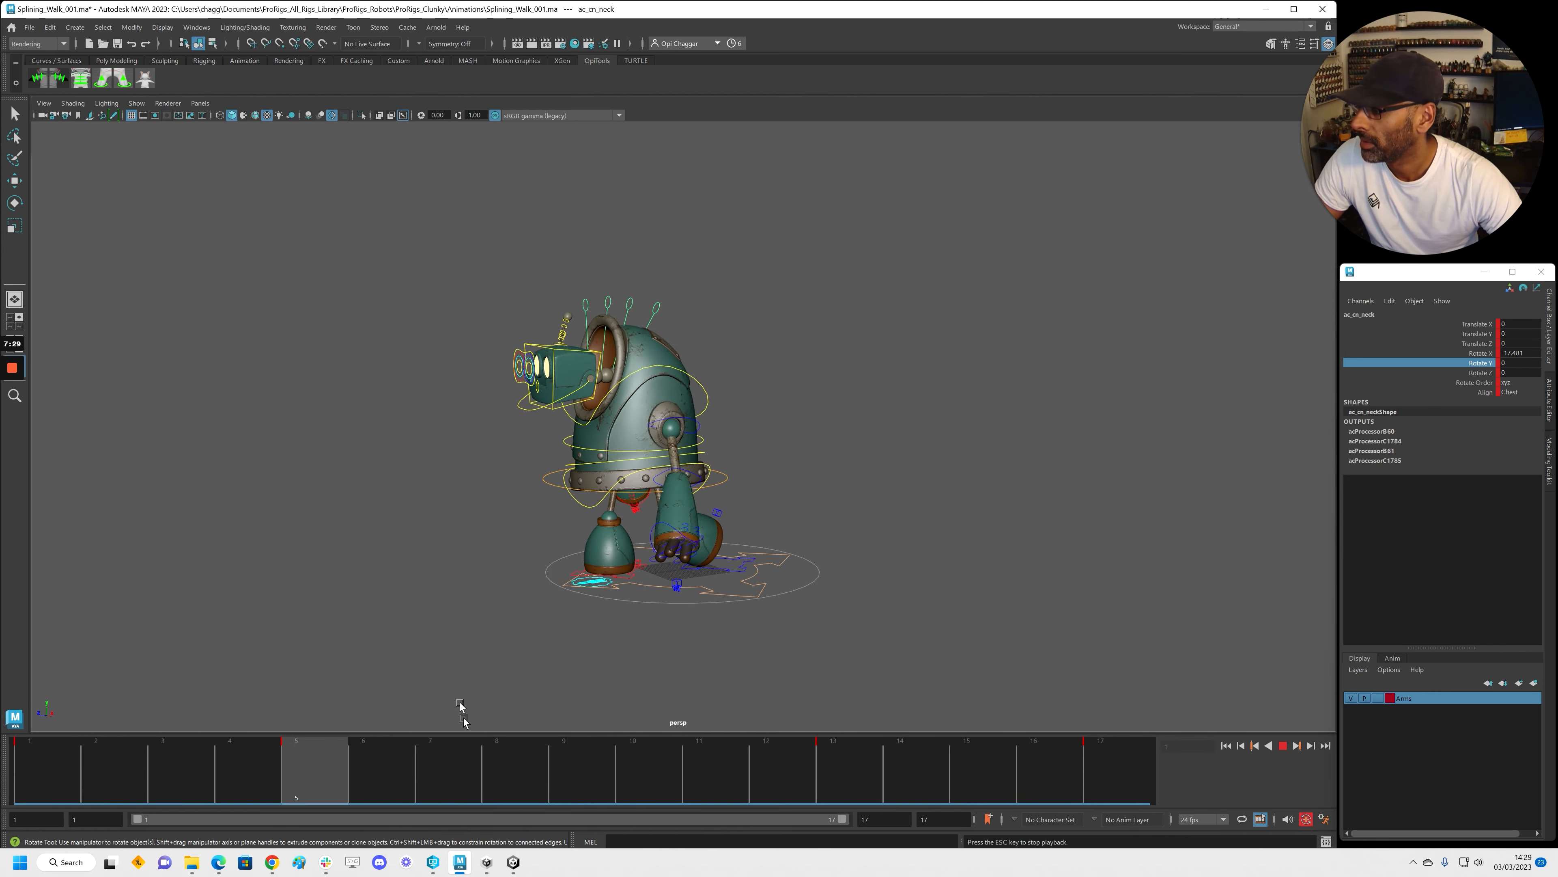
pyautogui.hotkey('alt', 'v')
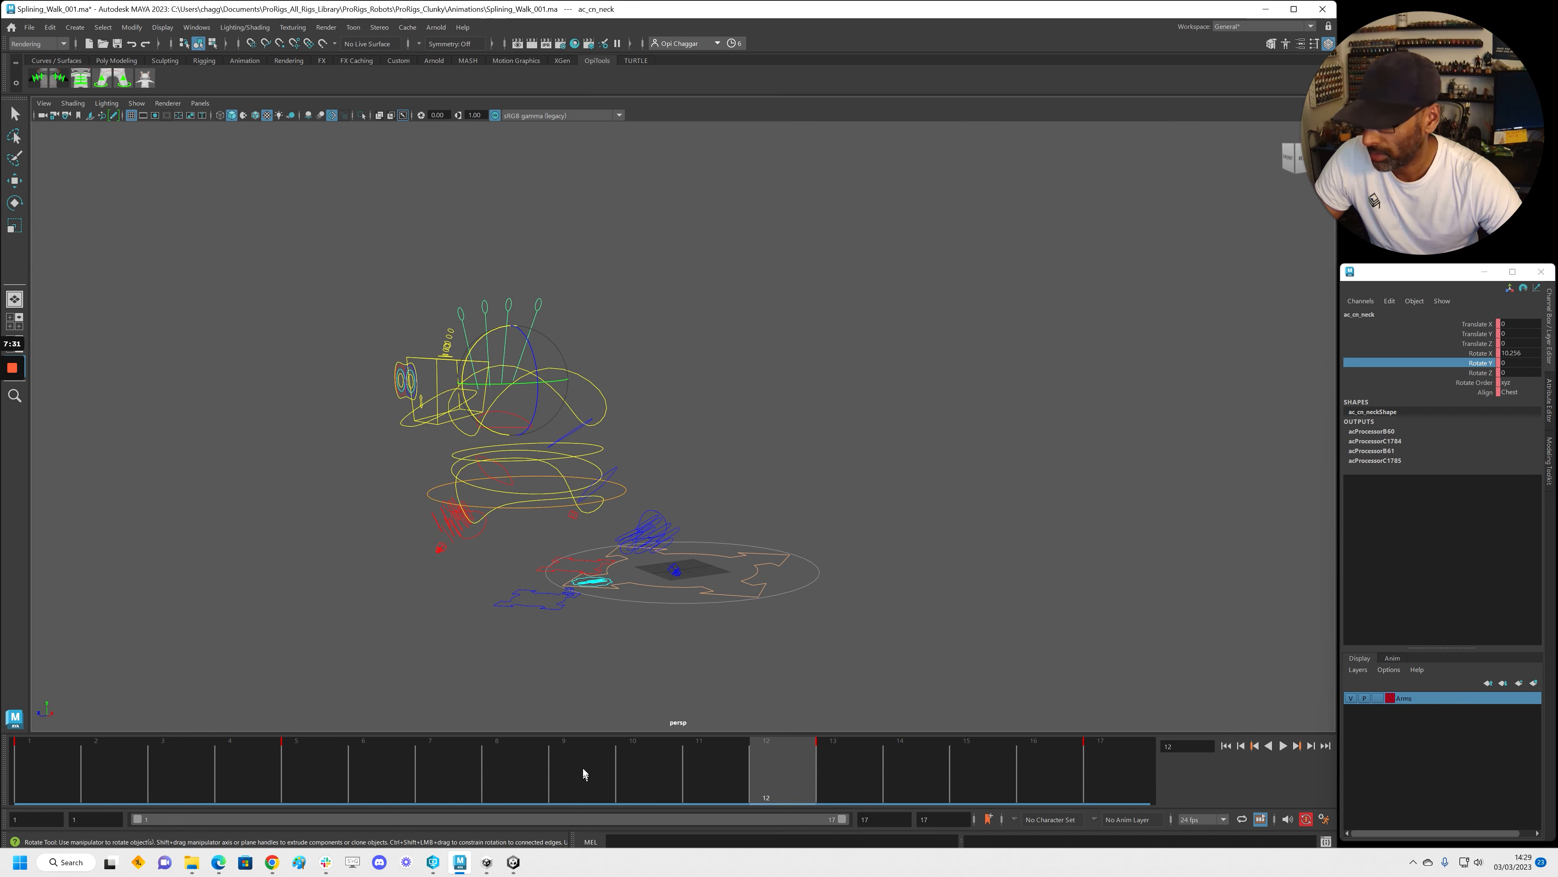
pyautogui.hotkey('ctrl', 'z')
# Replay the walk with the textured robot, then return to frame 1 with controls shown
pyautogui.click(9, 750)
pyautogui.keyDown('alt'); pyautogui.moveTo(666, 606); pyautogui.dragTo(686, 599); pyautogui.keyUp('alt')
pyautogui.hotkey('alt', '1')
pyautogui.hotkey('alt', 'v')
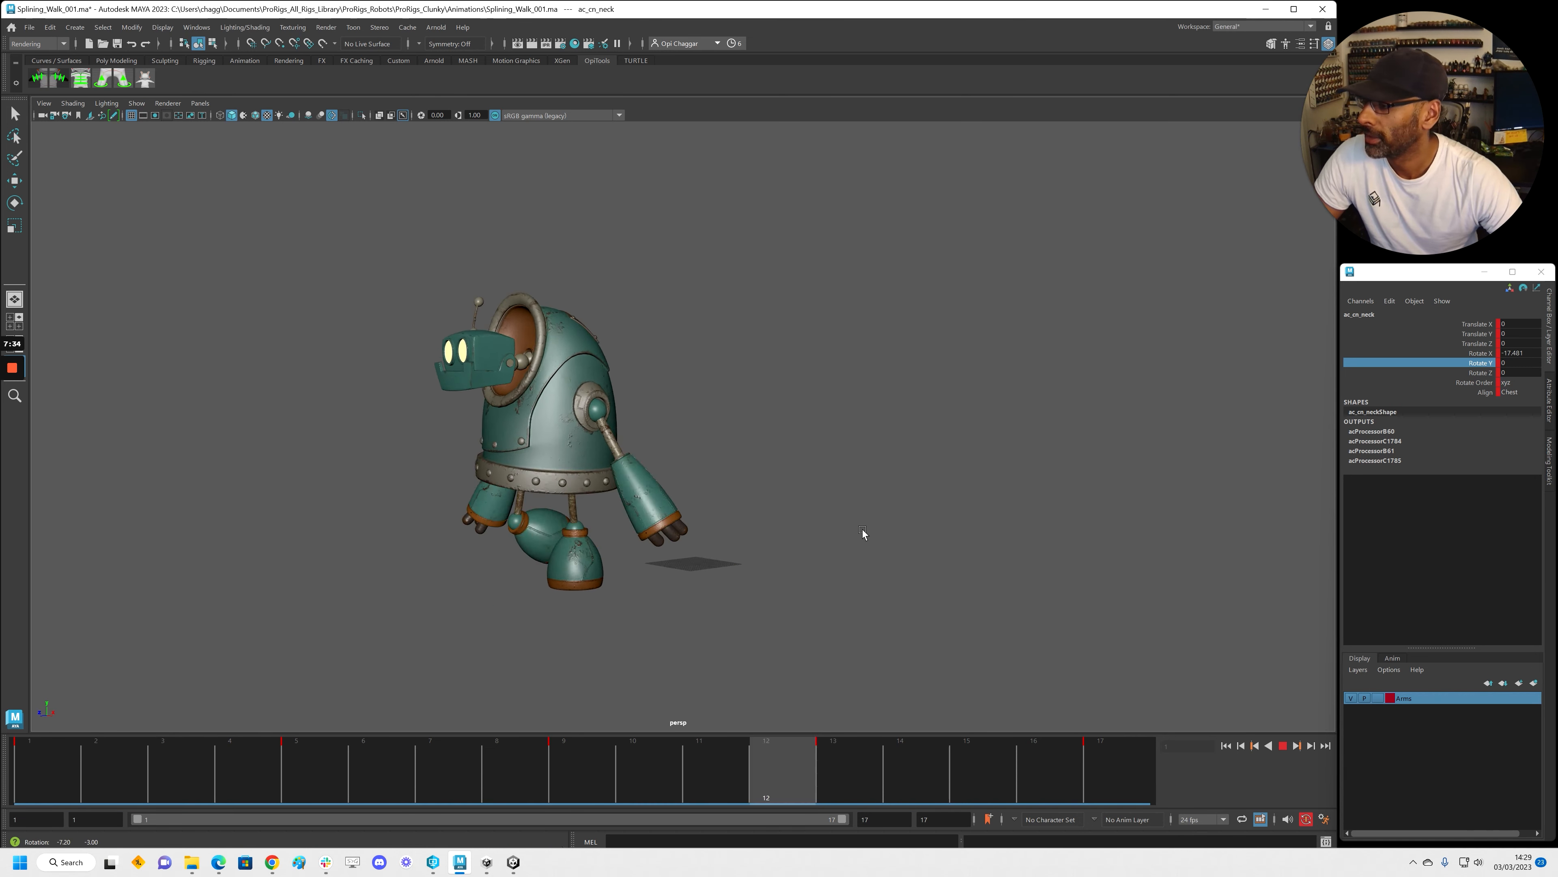
pyautogui.hotkey('alt', 'v')
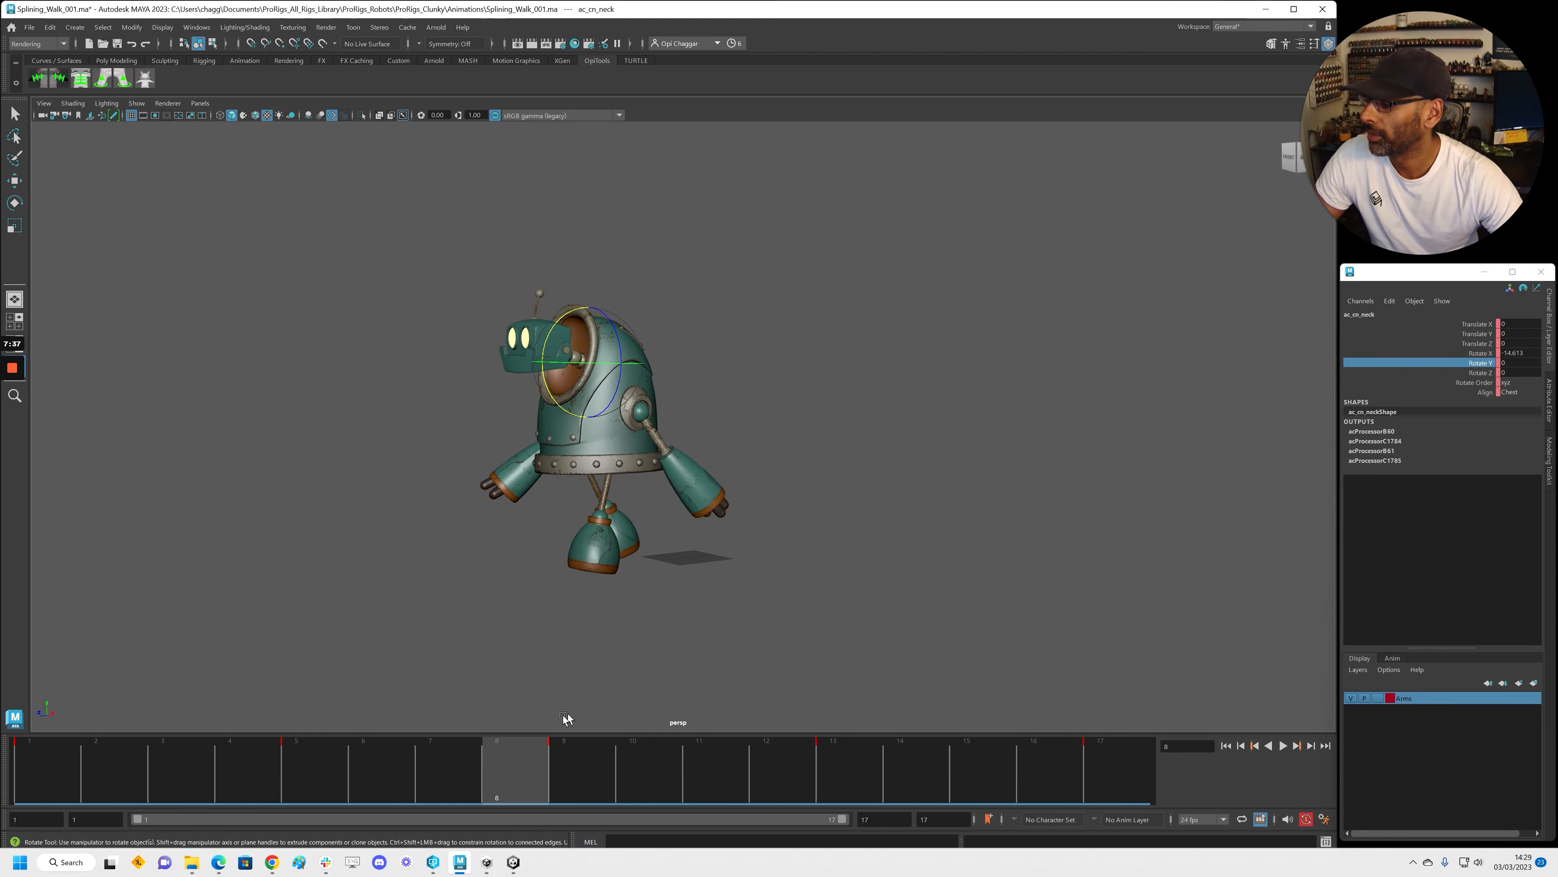
pyautogui.hotkey('alt', 'shift', 'v')
pyautogui.hotkey('alt', '1')
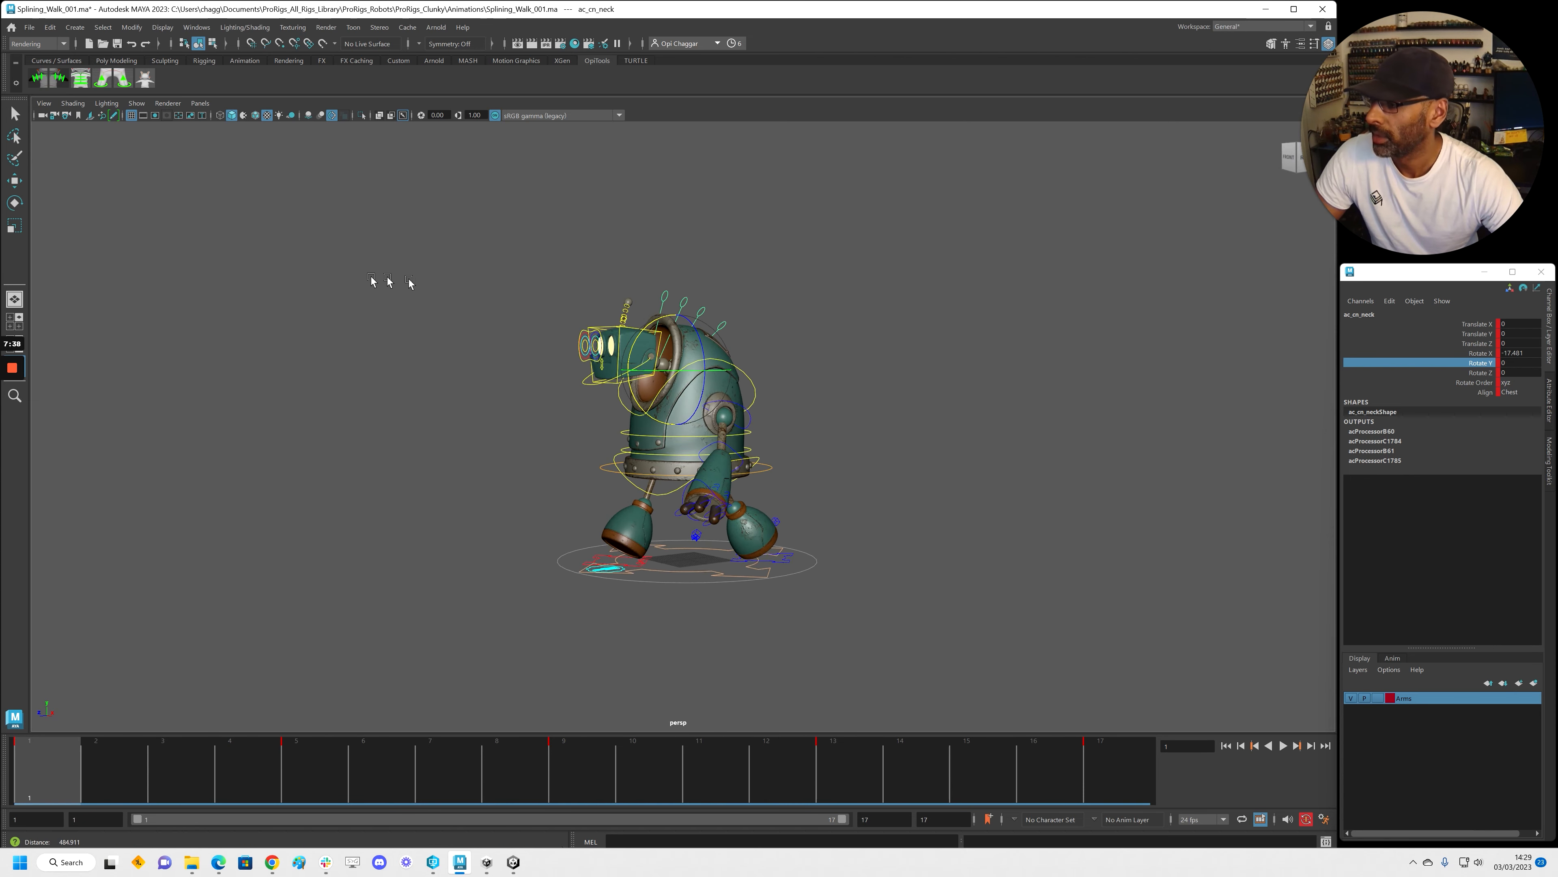
pyautogui.keyDown('alt'); pyautogui.moveTo(389, 282); pyautogui.dragTo(442, 279, button='right'); pyautogui.keyUp('alt')
# Select ac_cn_neck and open its curves in the Graph Editor beside the head
pyautogui.click(764, 260)
pyautogui.keyDown('alt'); pyautogui.moveTo(765, 261); pyautogui.dragTo(744, 265); pyautogui.keyUp('alt')
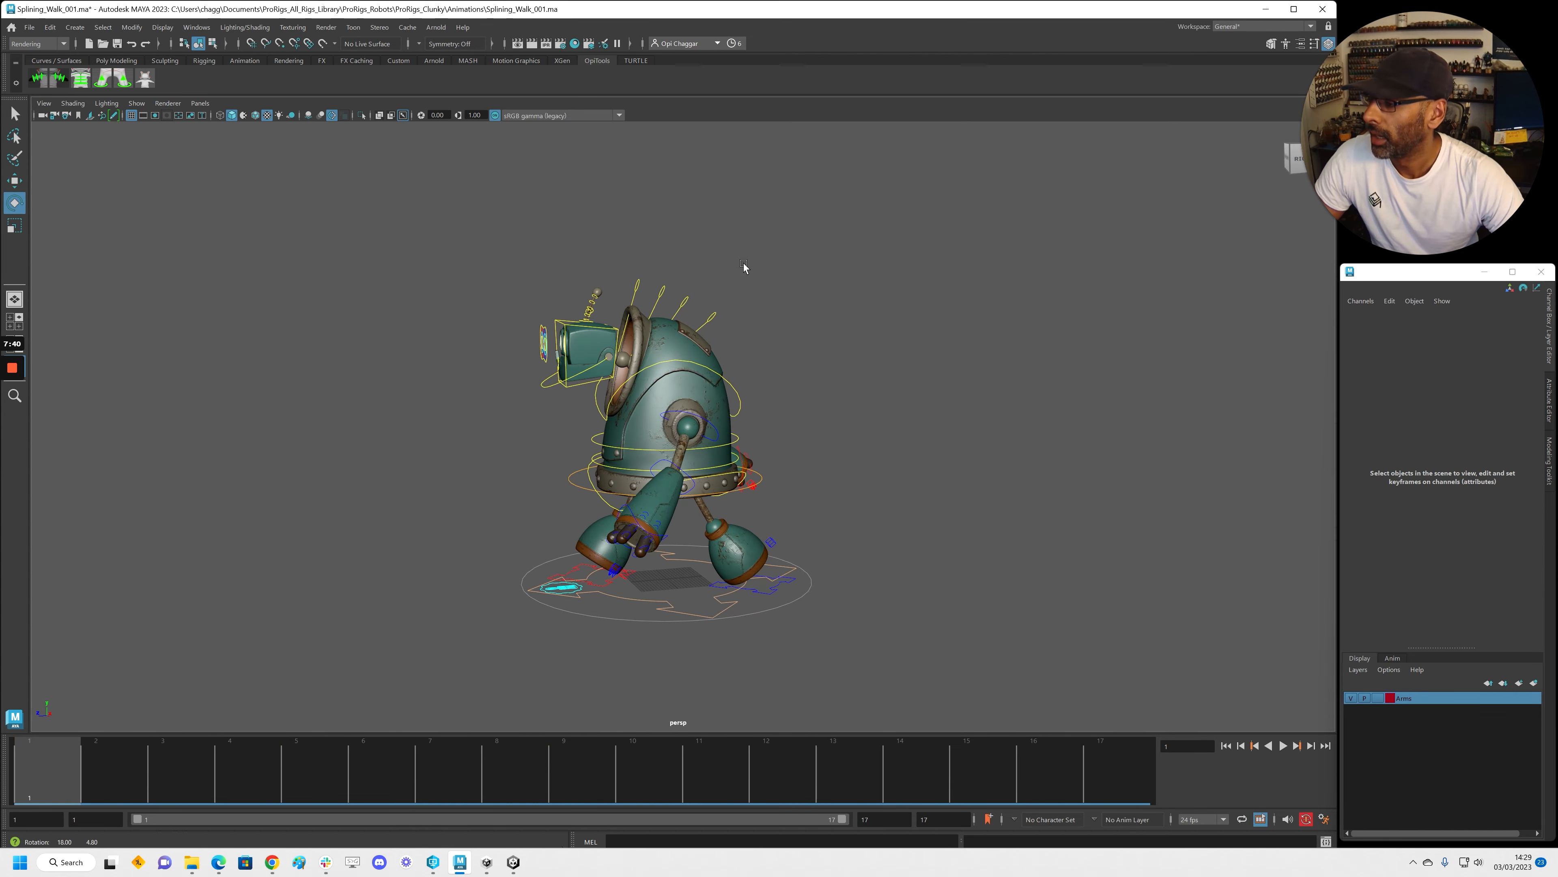
pyautogui.click(708, 305)
pyautogui.hotkey('shift', 'g')
pyautogui.moveTo(605, 181); pyautogui.dragTo(258, 58)
pyautogui.scroll(-1, 552, 460)
pyautogui.keyDown('alt'); pyautogui.moveTo(565, 489); pyautogui.dragTo(675, 599, button='middle'); pyautogui.keyUp('alt')
pyautogui.keyDown('alt'); pyautogui.moveTo(714, 545); pyautogui.dragTo(768, 533); pyautogui.keyUp('alt')
pyautogui.scroll(2, 769, 533)
pyautogui.keyDown('alt'); pyautogui.moveTo(768, 533); pyautogui.dragTo(663, 549, button='middle'); pyautogui.keyUp('alt')
# Isolate Rotate X, lower the frame-13 peak by about 4 and raise troughs to about -8.5
pyautogui.press('f')
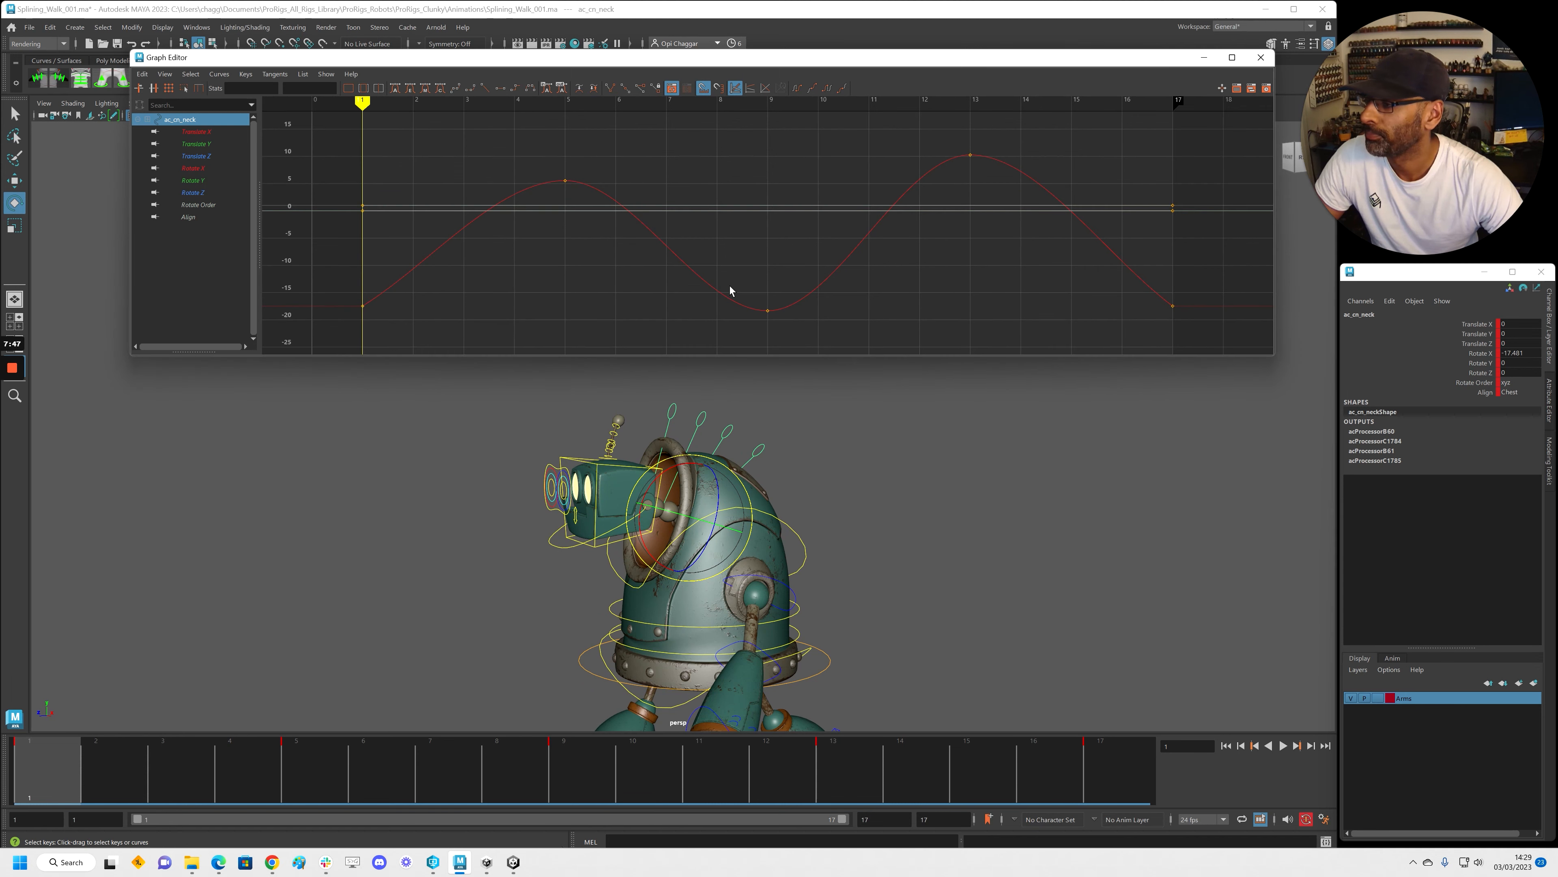
pyautogui.click(206, 168)
pyautogui.press('f')
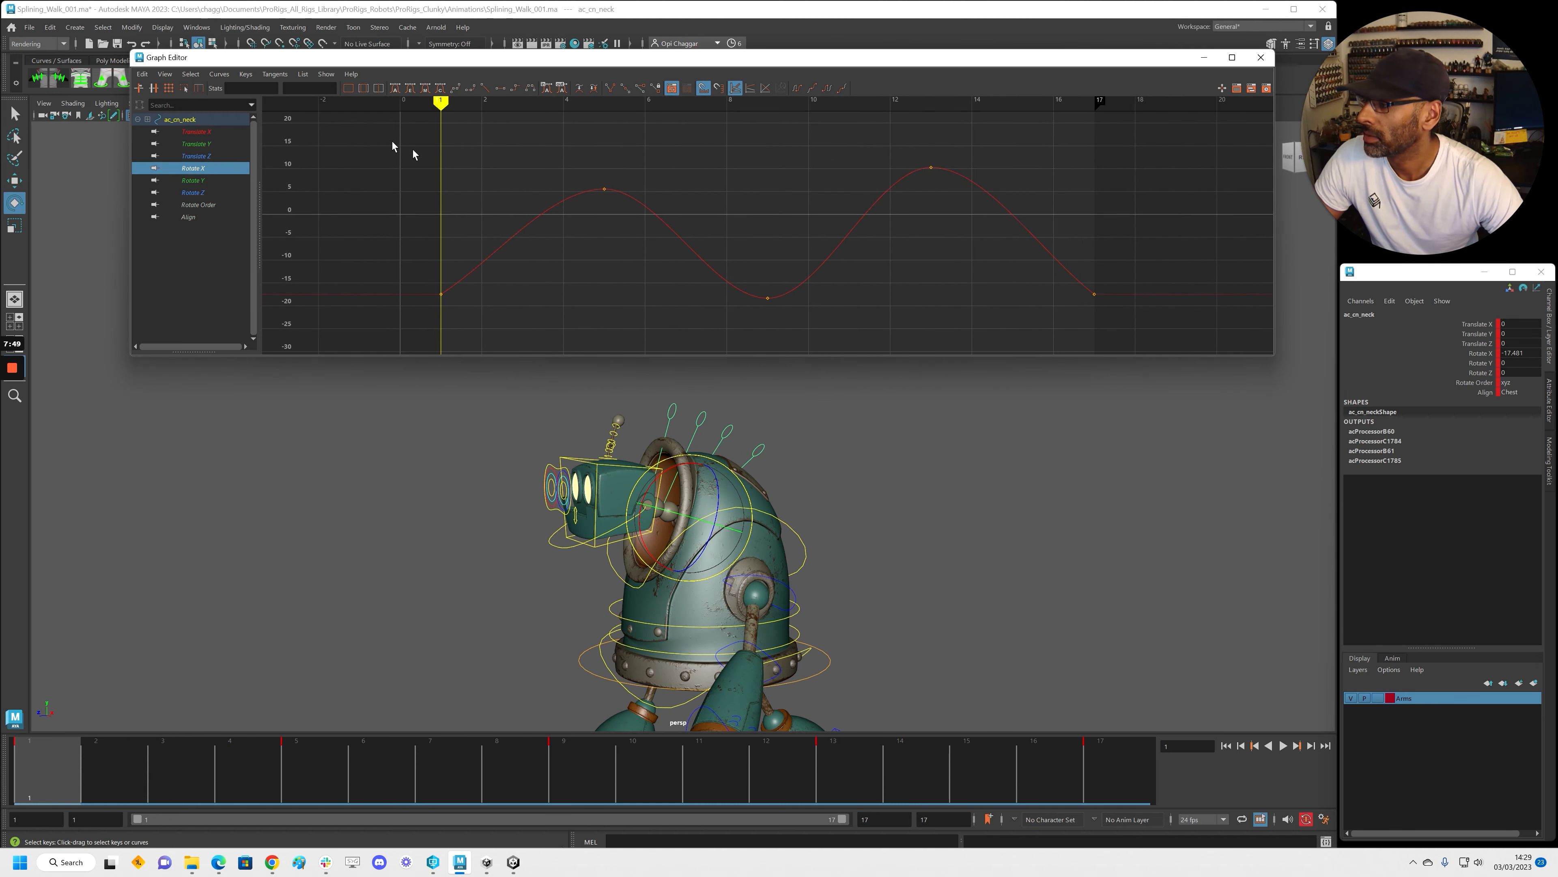
pyautogui.moveTo(1176, 331); pyautogui.dragTo(1176, 330)
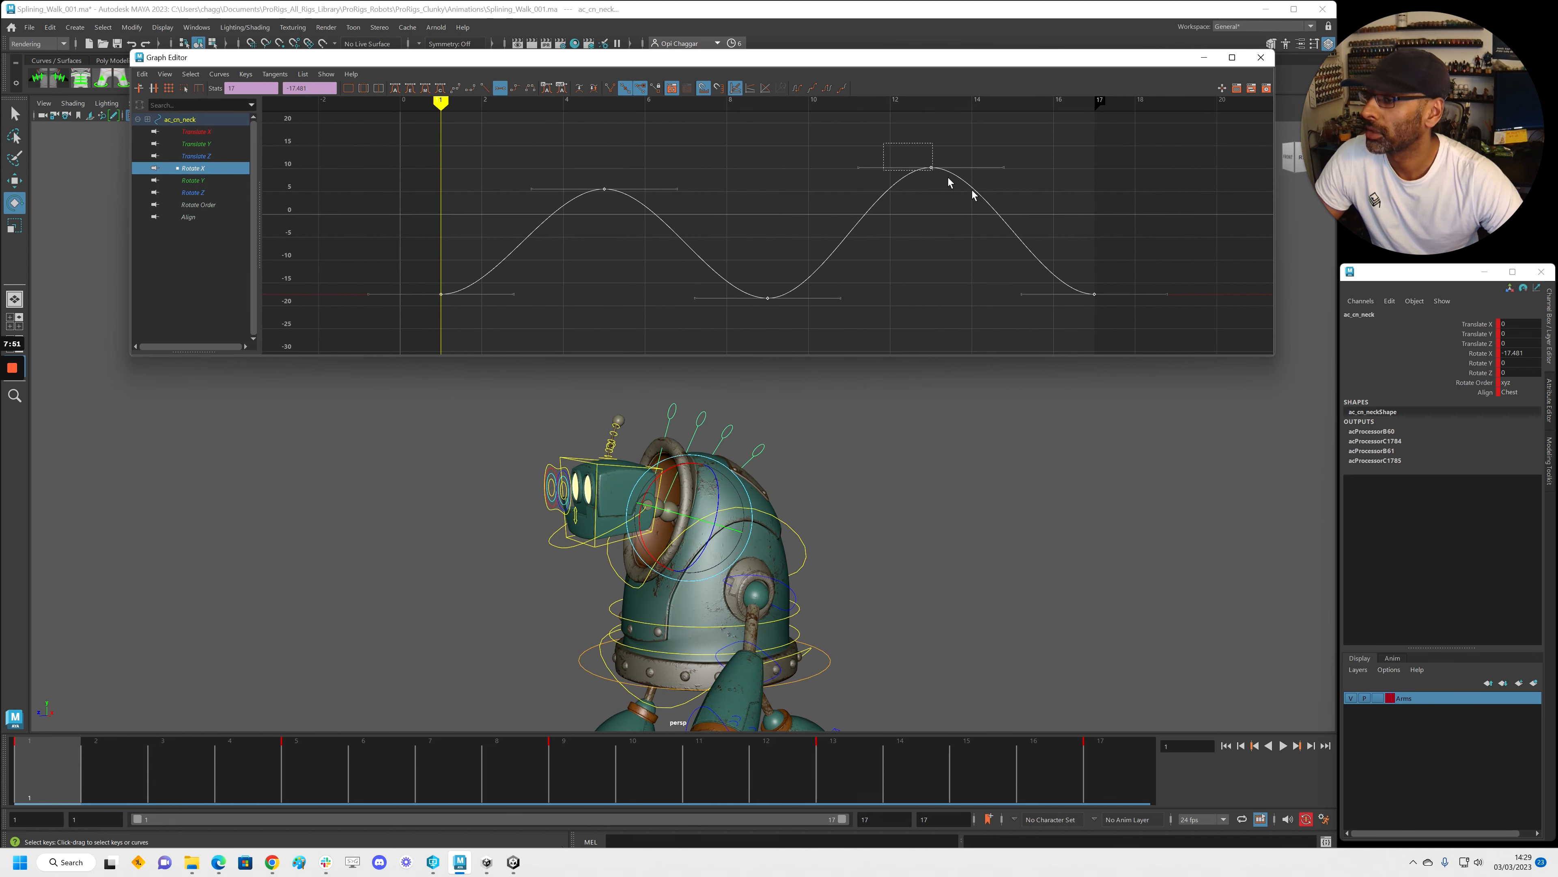
pyautogui.moveTo(948, 182); pyautogui.dragTo(948, 182)
pyautogui.keyDown('shift'); pyautogui.moveTo(948, 182); pyautogui.dragTo(960, 219, button='middle'); pyautogui.keyUp('shift')
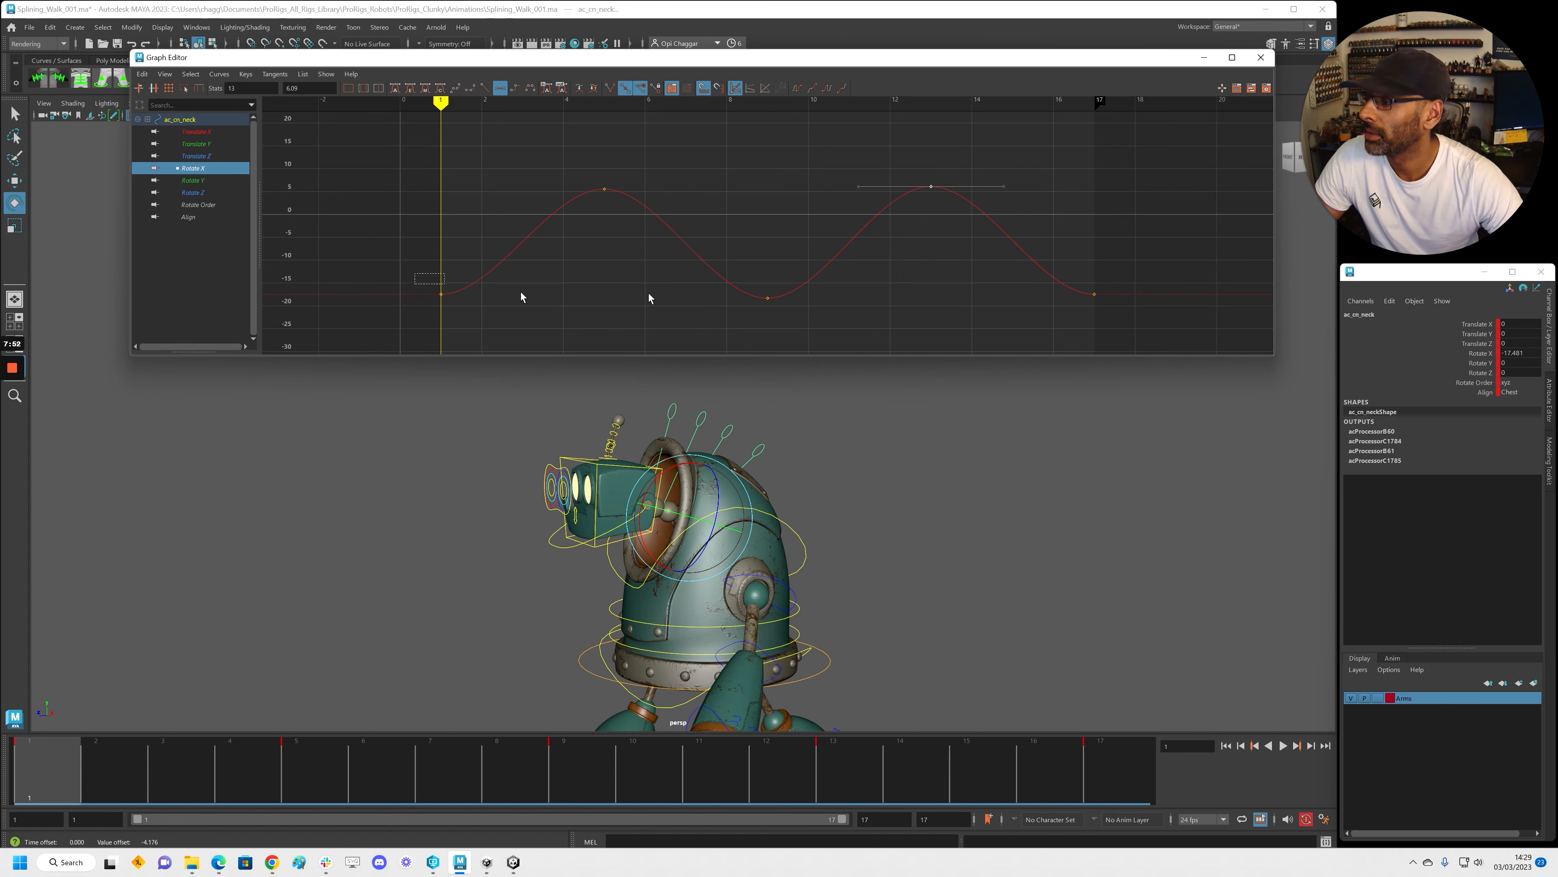
pyautogui.moveTo(415, 274); pyautogui.dragTo(1127, 315)
pyautogui.keyDown('shift'); pyautogui.moveTo(1114, 291); pyautogui.dragTo(1106, 249, button='middle'); pyautogui.keyUp('shift')
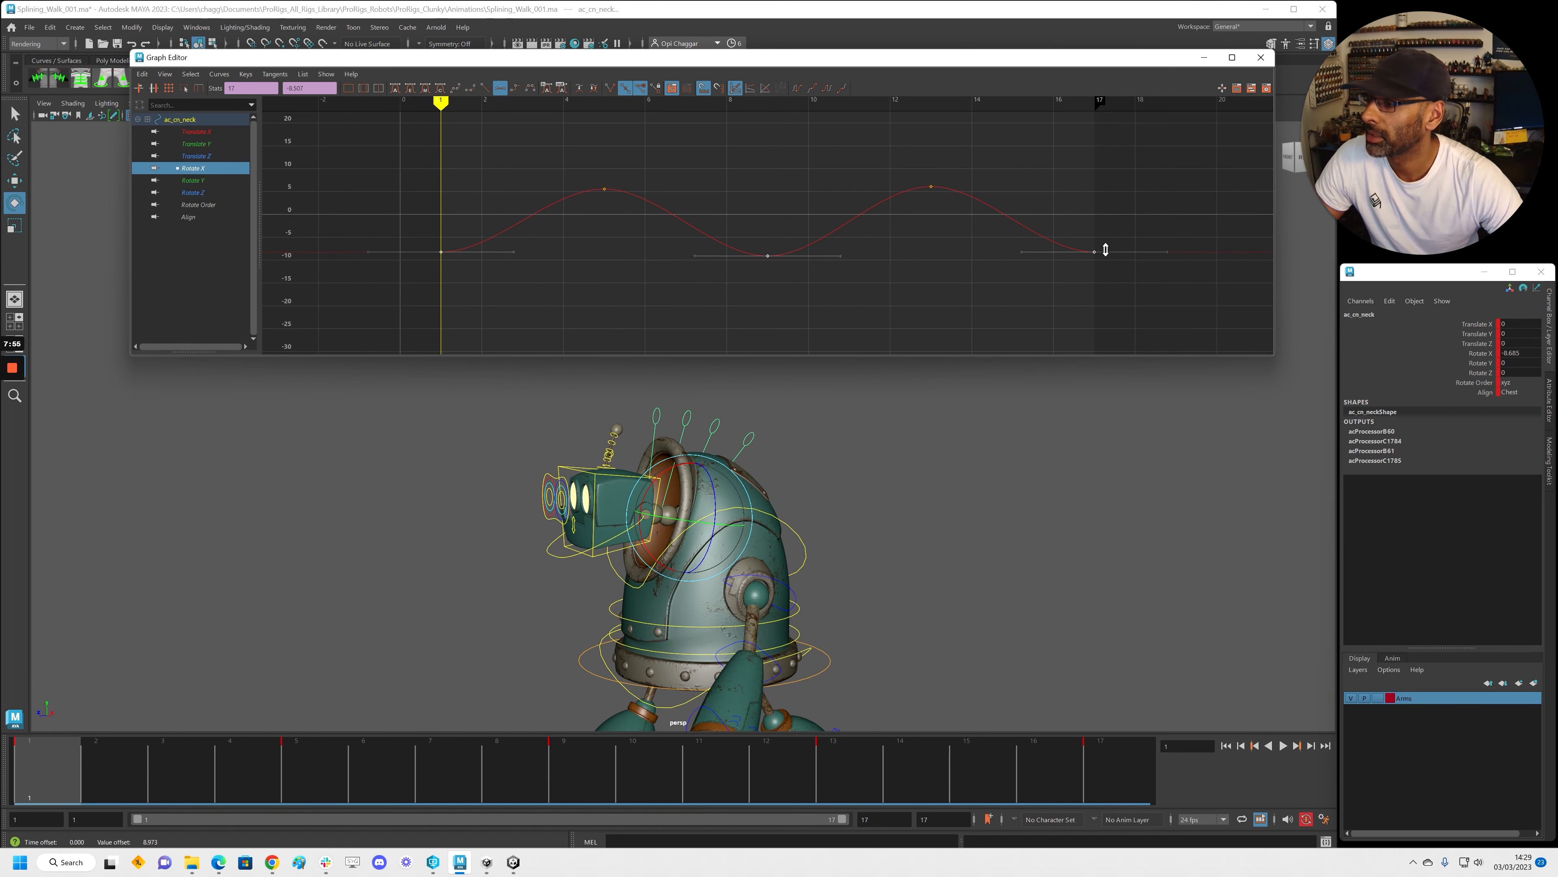
# Set Rotate X Post Infinity to Cycle, then copy all five keys
pyautogui.keyDown('alt'); pyautogui.click(630, 614); pyautogui.keyUp('alt')
pyautogui.hotkey('alt', 'v')
pyautogui.hotkey('alt', 'v')
pyautogui.moveTo(302, 764); pyautogui.dragTo(248, 764)
pyautogui.hotkey('alt', 'shift', 'v')
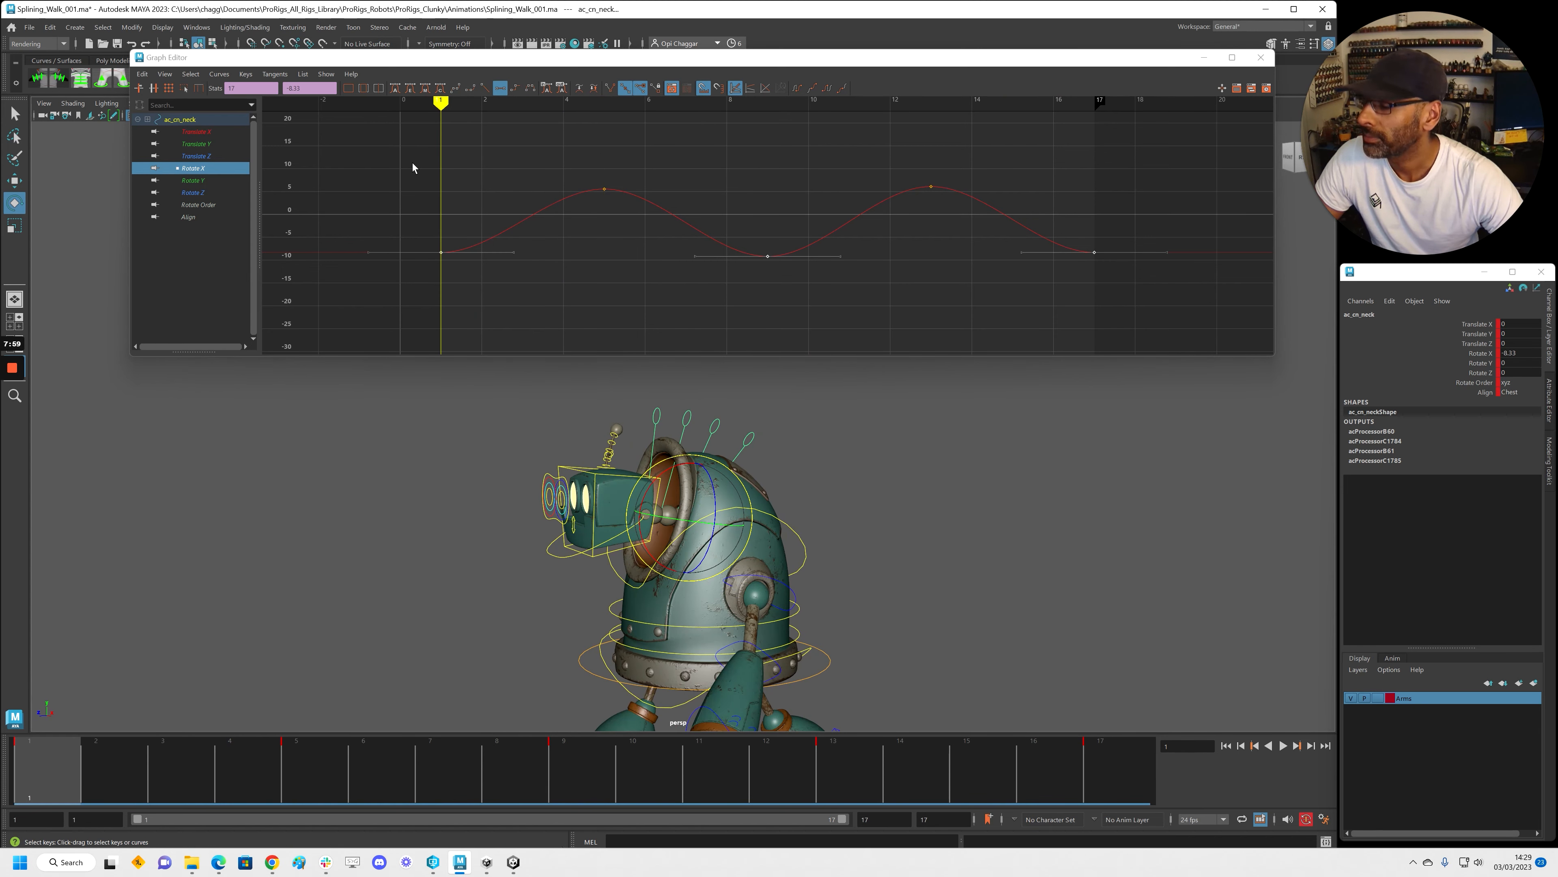
pyautogui.click(762, 93)
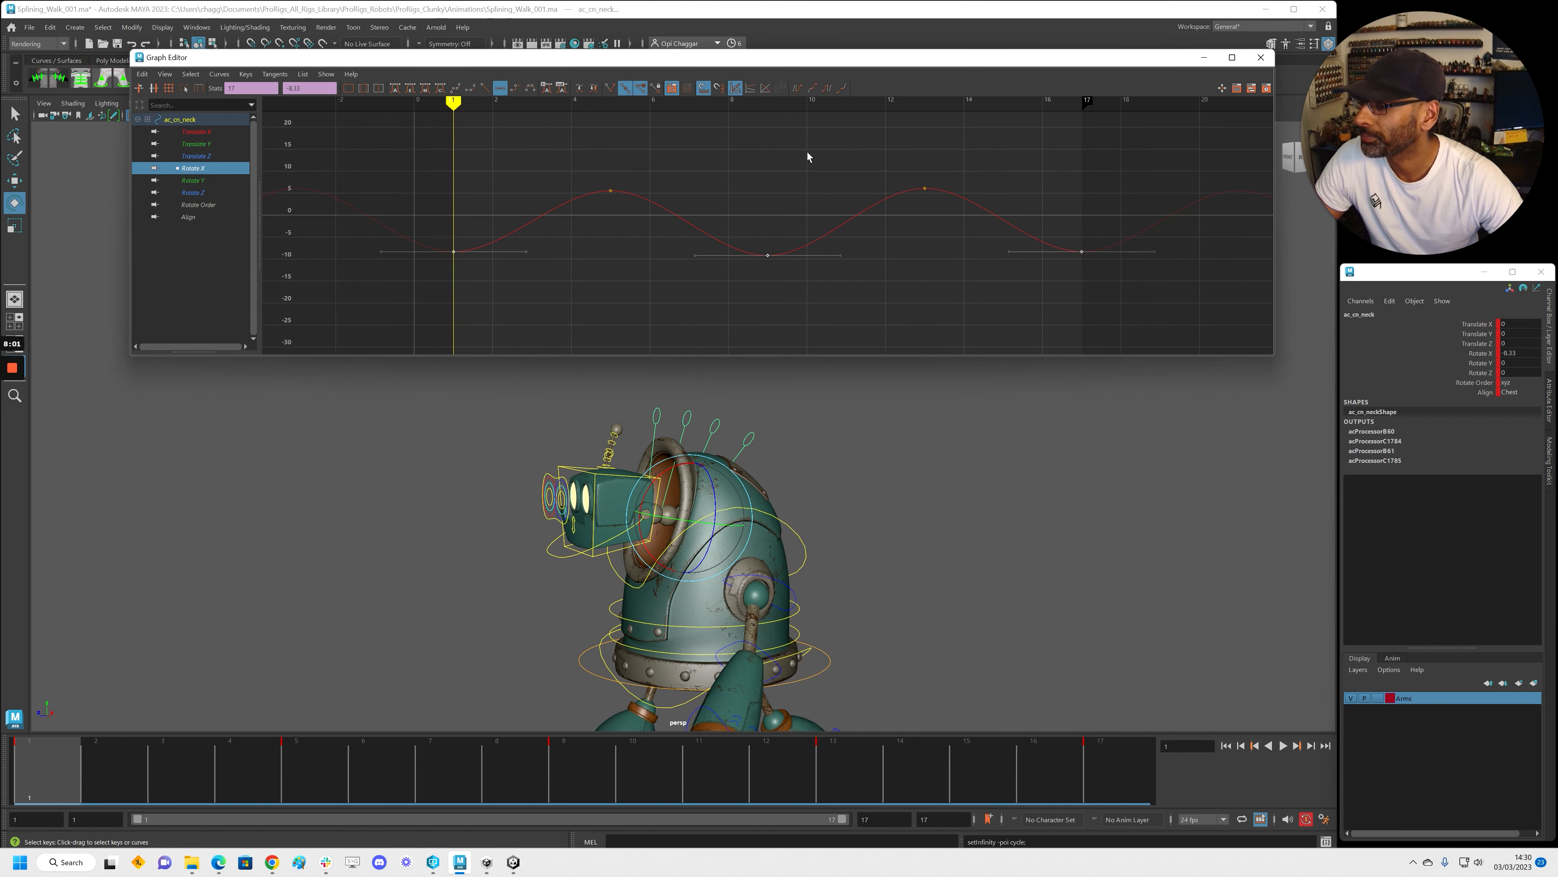
pyautogui.moveTo(1126, 299); pyautogui.dragTo(1129, 300)
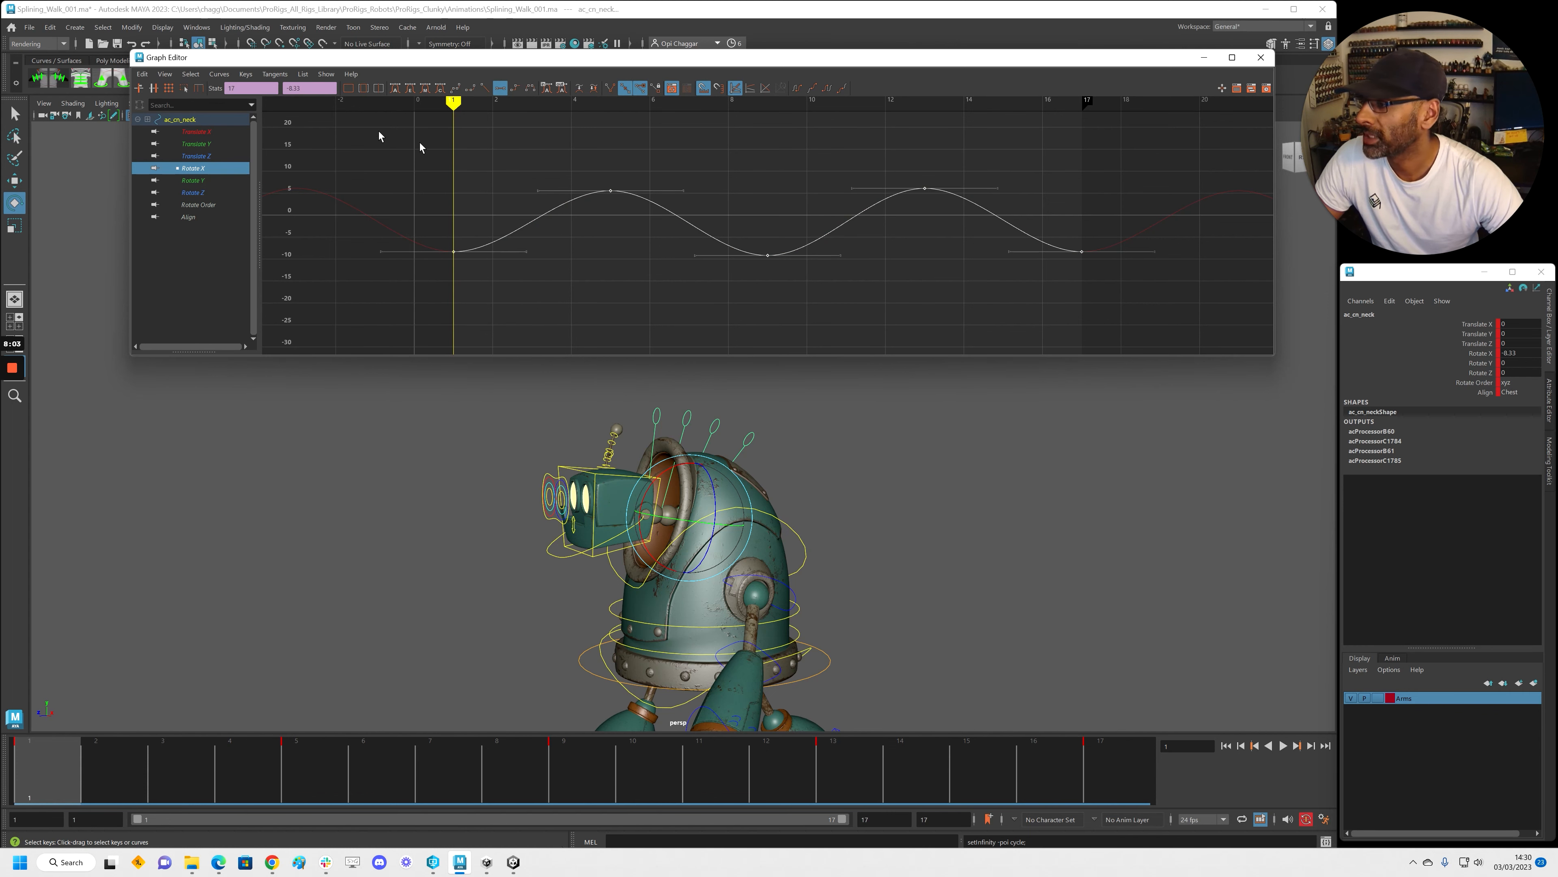
pyautogui.hotkey('alt', 'v')
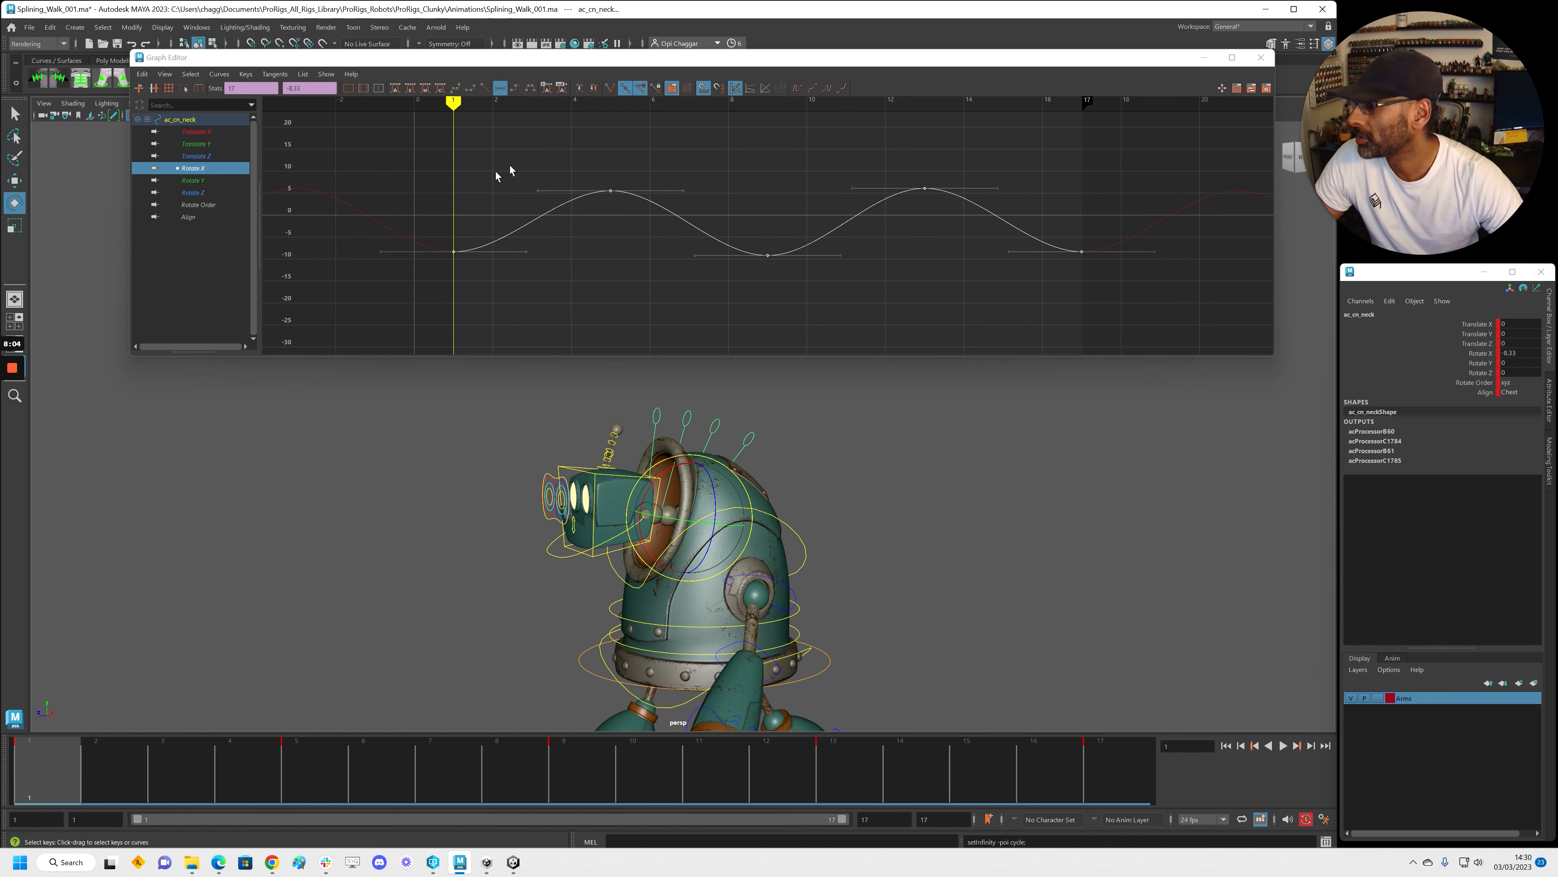
pyautogui.click(141, 74)
pyautogui.click(169, 145)
# Select ac_cn_neck1, ac_cn_neck2 and ac_cn_neck3 and delete their frame-17 keys
pyautogui.click(725, 420)
pyautogui.keyDown('shift'); pyautogui.click(687, 418); pyautogui.keyUp('shift')
pyautogui.keyDown('shift'); pyautogui.click(669, 419); pyautogui.keyUp('shift')
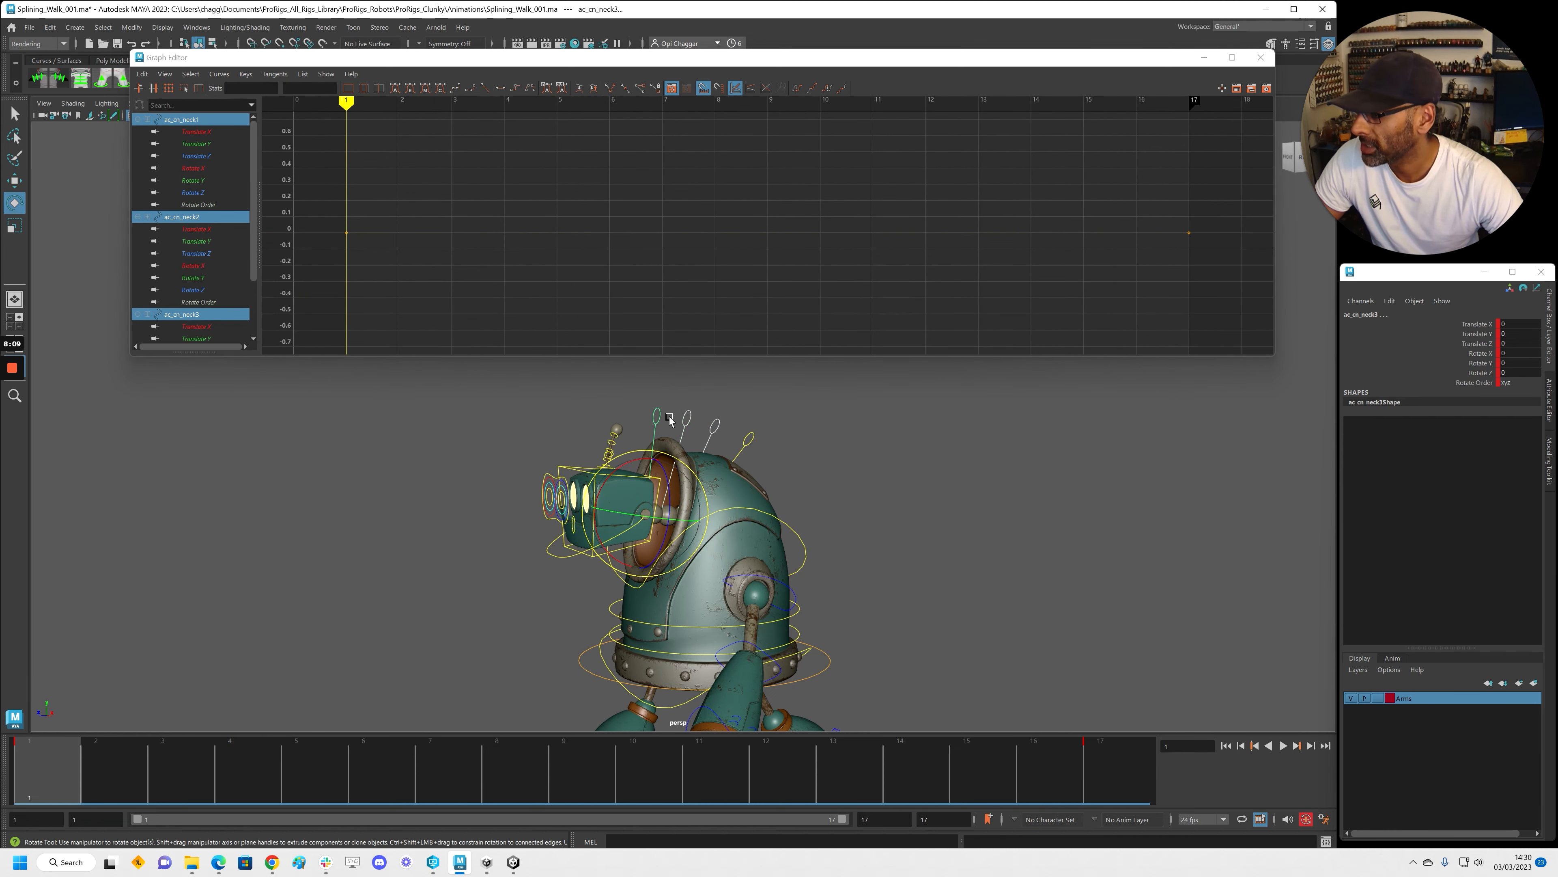
pyautogui.click(1104, 791)
pyautogui.rightClick(1113, 786)
pyautogui.click(1154, 585)
pyautogui.hotkey('alt', 'v')
pyautogui.hotkey('alt', 'v')
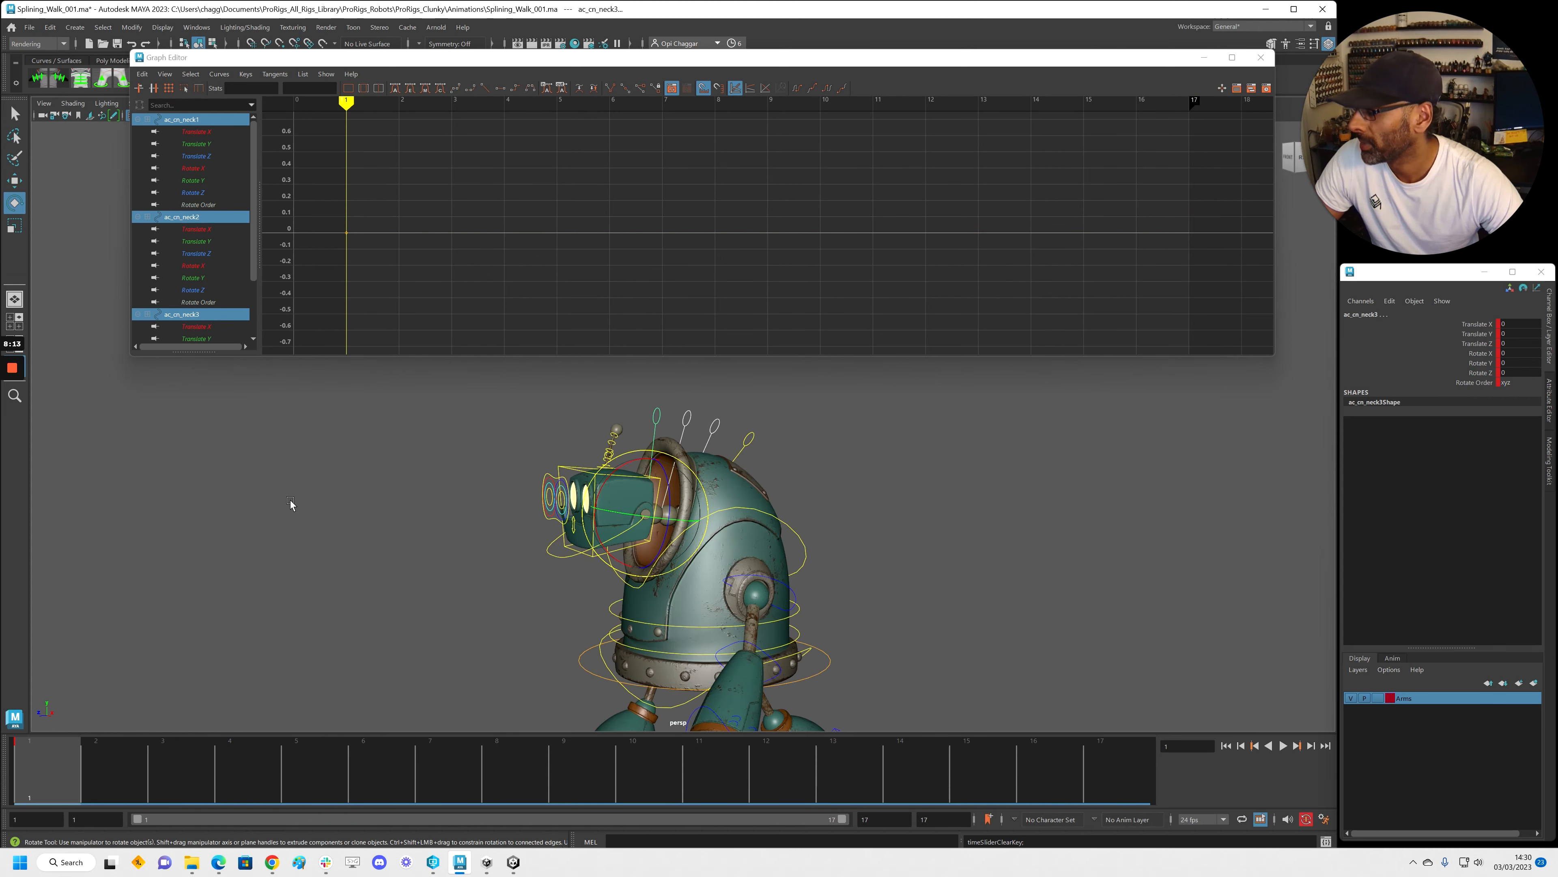
# Paste the copied wave onto the neck controls' Rotate X channels and frame the curves
pyautogui.click(202, 169)
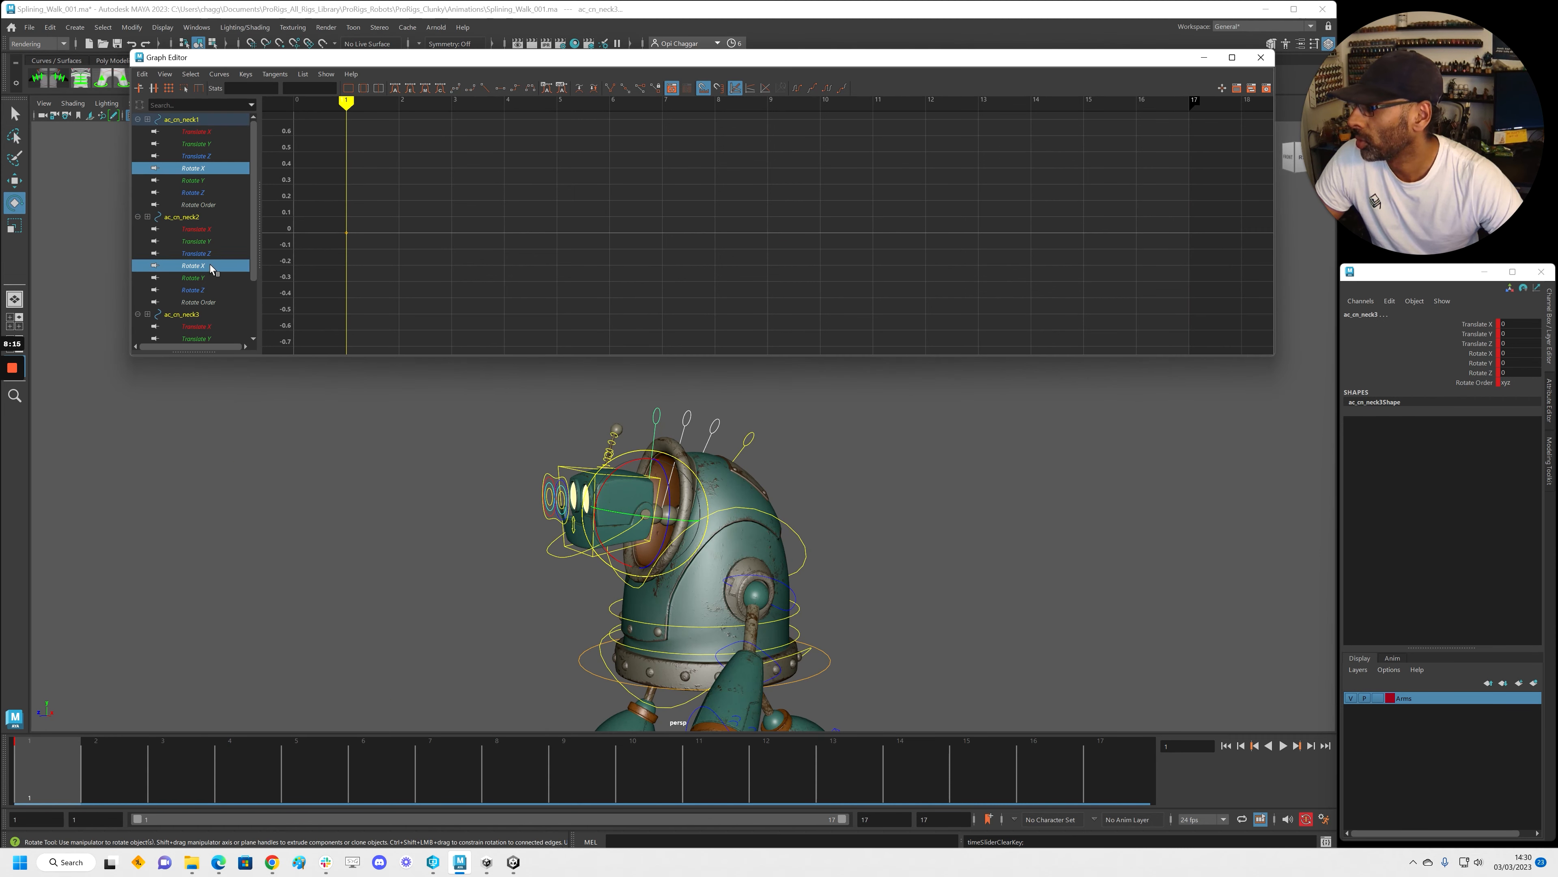
pyautogui.scroll(-2, 211, 267)
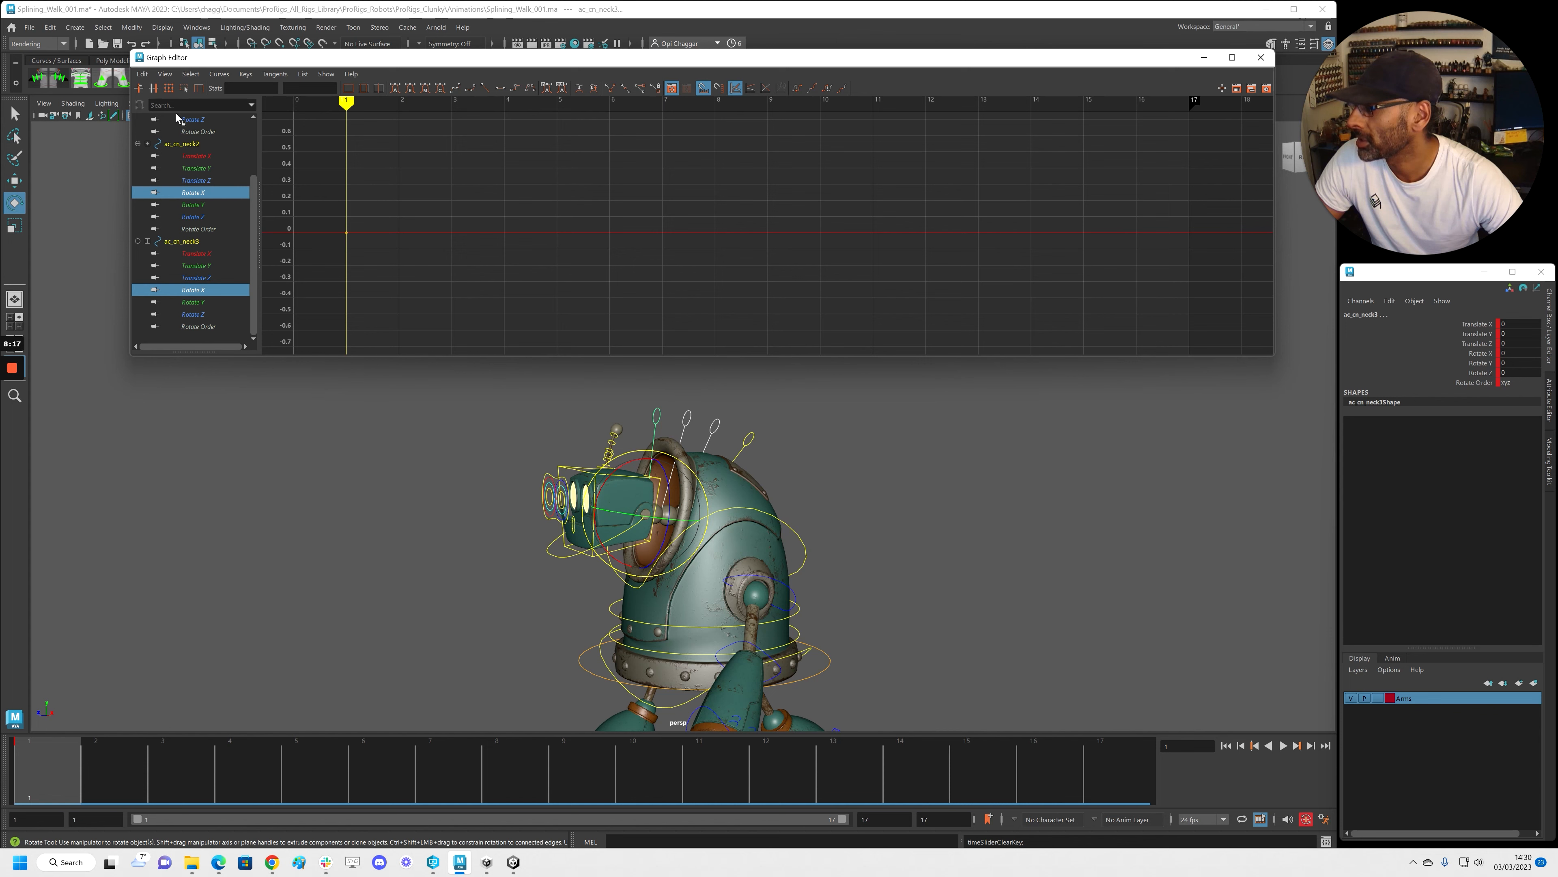
pyautogui.click(146, 75)
pyautogui.click(173, 149)
pyautogui.press('f')
pyautogui.keyDown('alt'); pyautogui.moveTo(509, 225); pyautogui.dragTo(520, 225, button='right'); pyautogui.keyUp('alt')
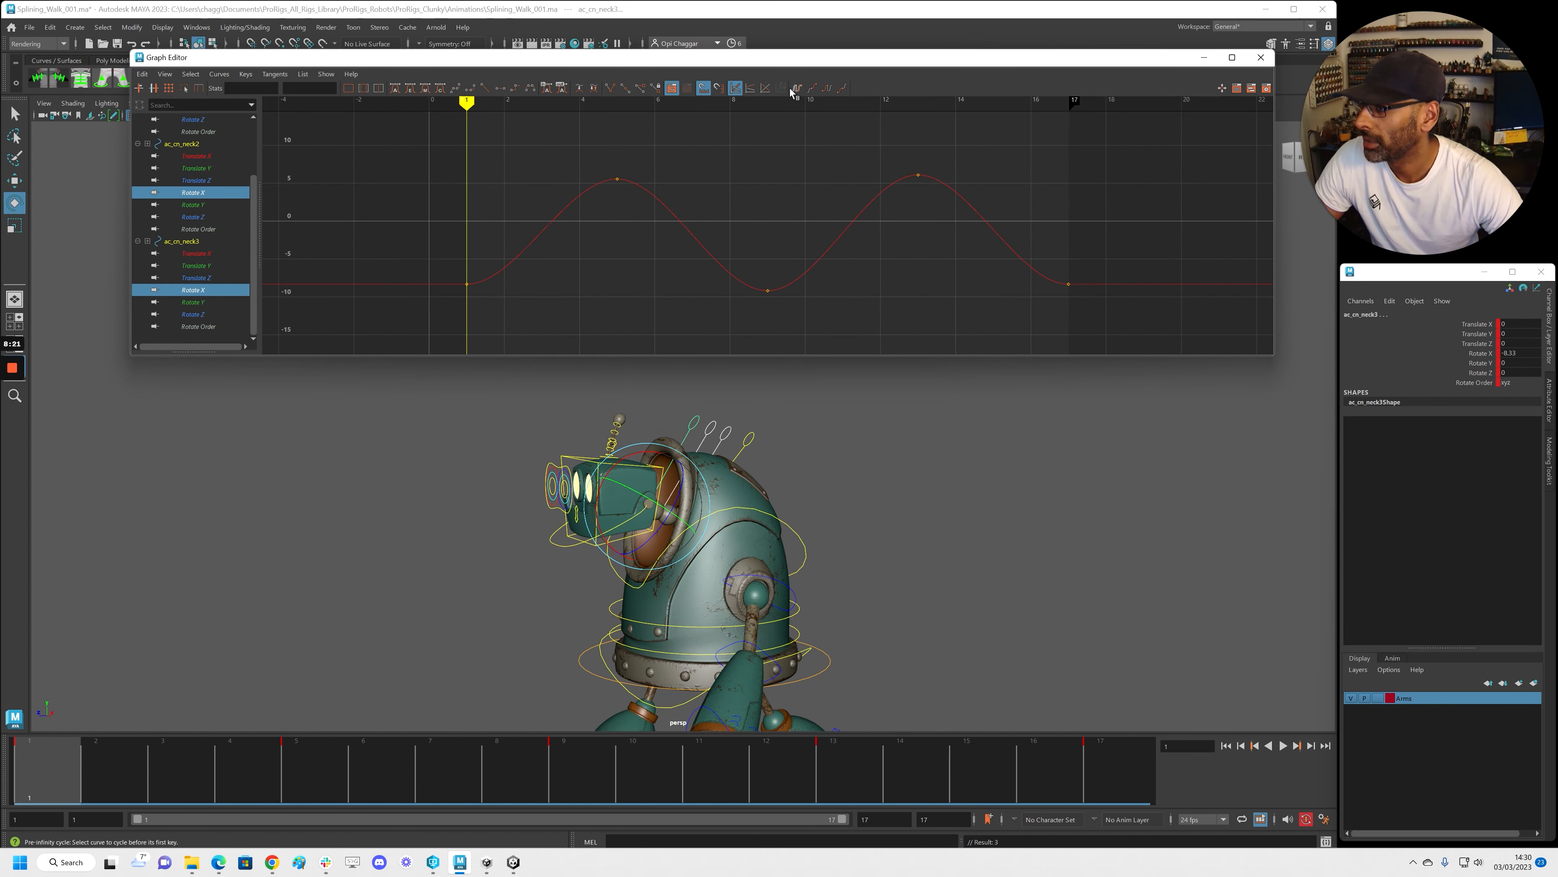
# Set the pasted curves to Cycle and select ac_cn_neck1's peak and trough keys
pyautogui.click(840, 89)
pyautogui.hotkey('alt', 'v')
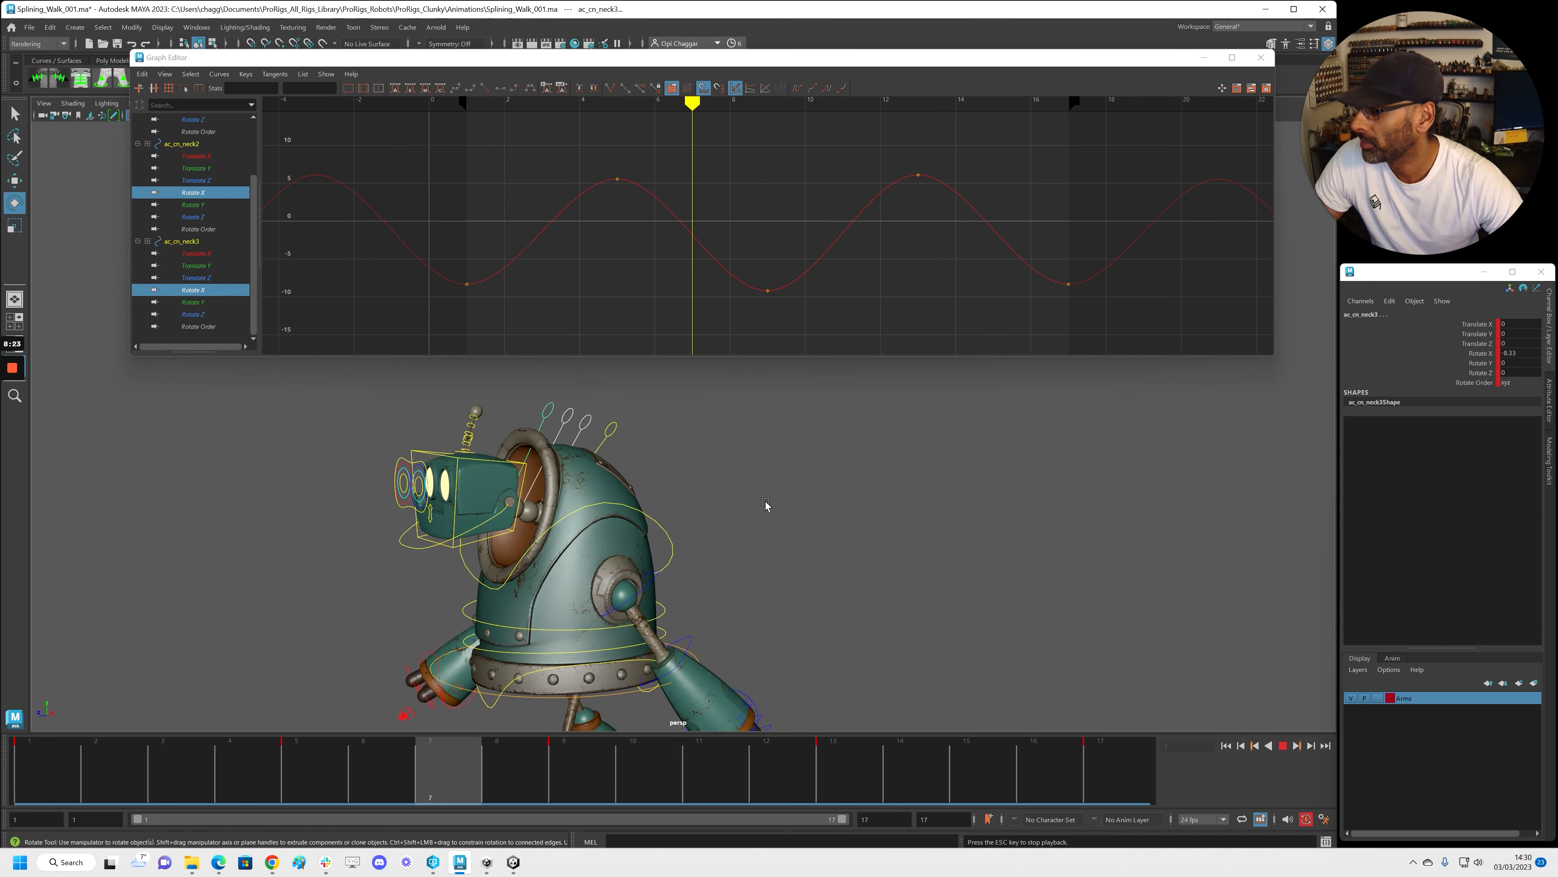
pyautogui.hotkey('alt', 'v')
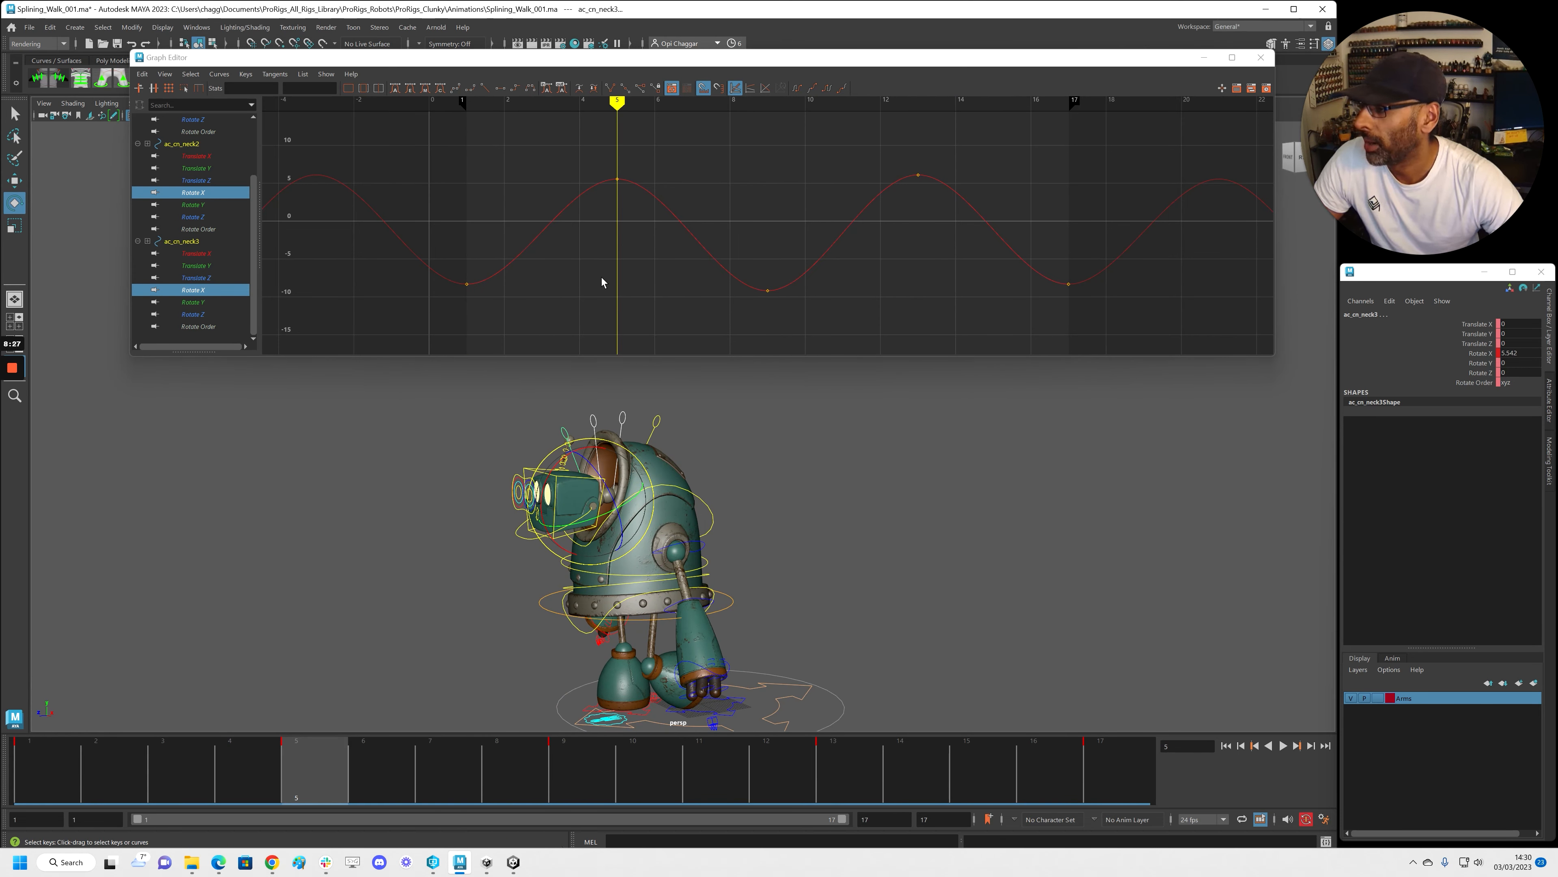
pyautogui.moveTo(614, 395); pyautogui.dragTo(634, 420)
pyautogui.moveTo(566, 151); pyautogui.dragTo(937, 187)
pyautogui.moveTo(825, 314); pyautogui.dragTo(1111, 328)
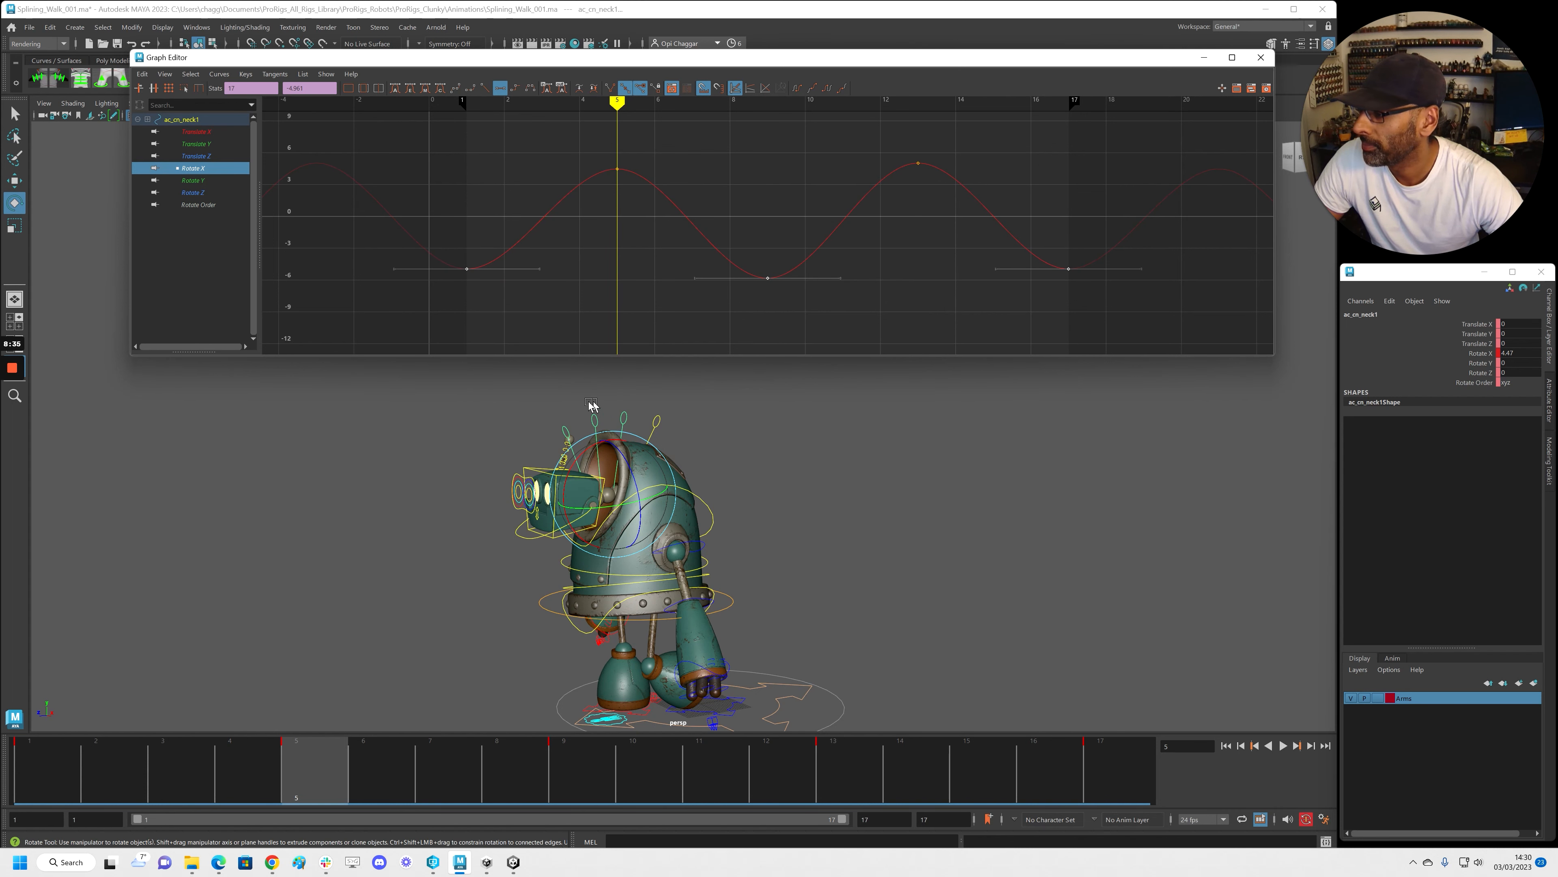
# Raise ac_cn_neck2's trough keys and lower its peaks to shrink the swing
pyautogui.moveTo(591, 405); pyautogui.dragTo(606, 419)
pyautogui.moveTo(505, 142); pyautogui.dragTo(1000, 191)
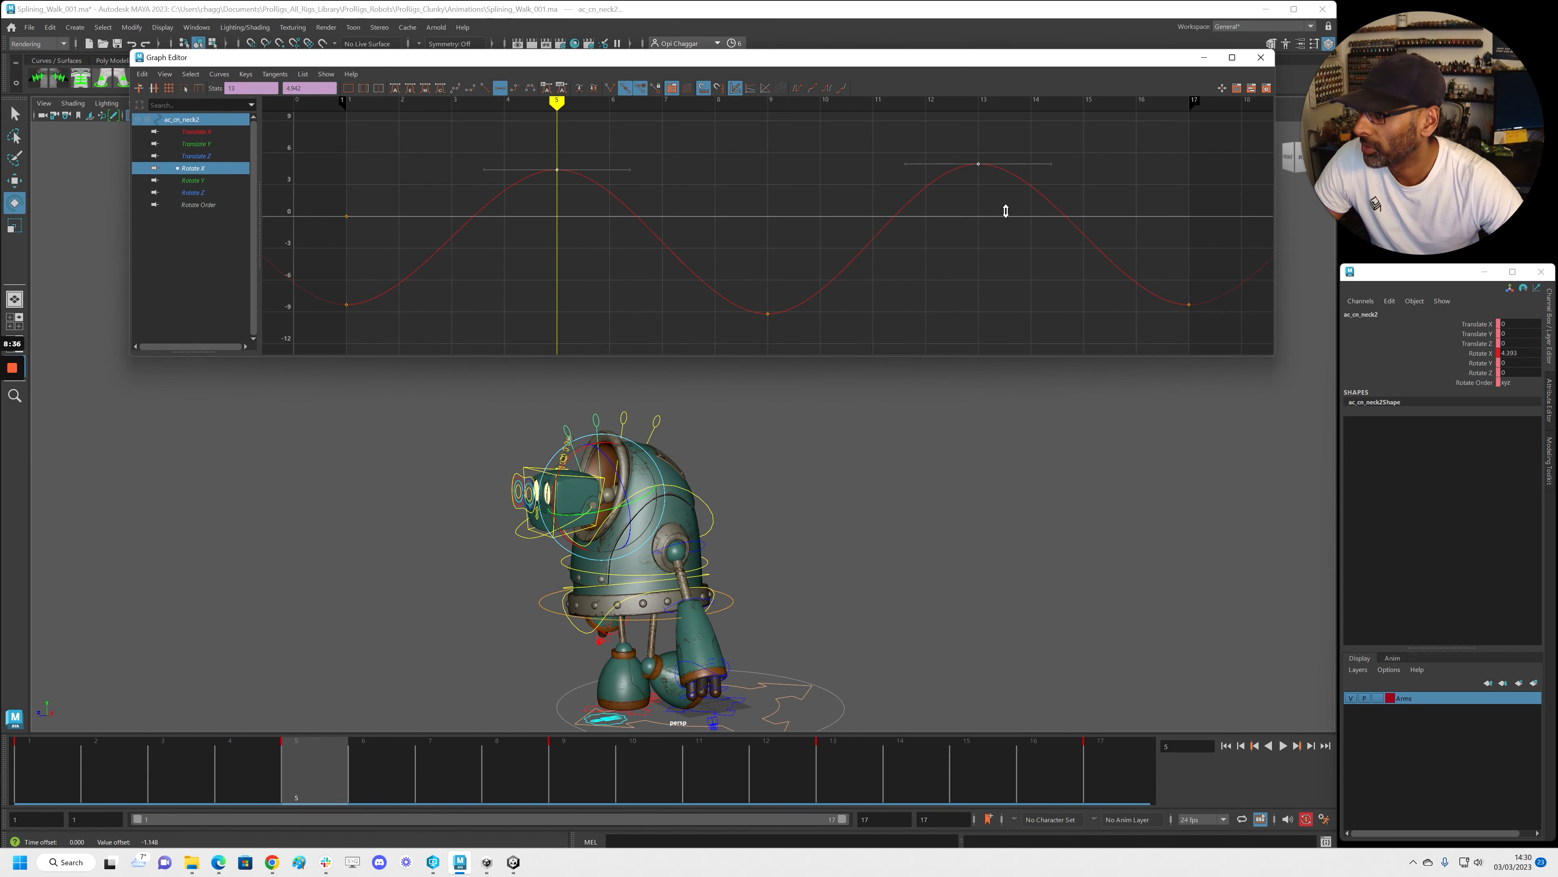
pyautogui.moveTo(1195, 324); pyautogui.dragTo(1195, 324)
pyautogui.keyDown('shift'); pyautogui.moveTo(1207, 310); pyautogui.dragTo(1207, 304, button='middle'); pyautogui.keyUp('shift')
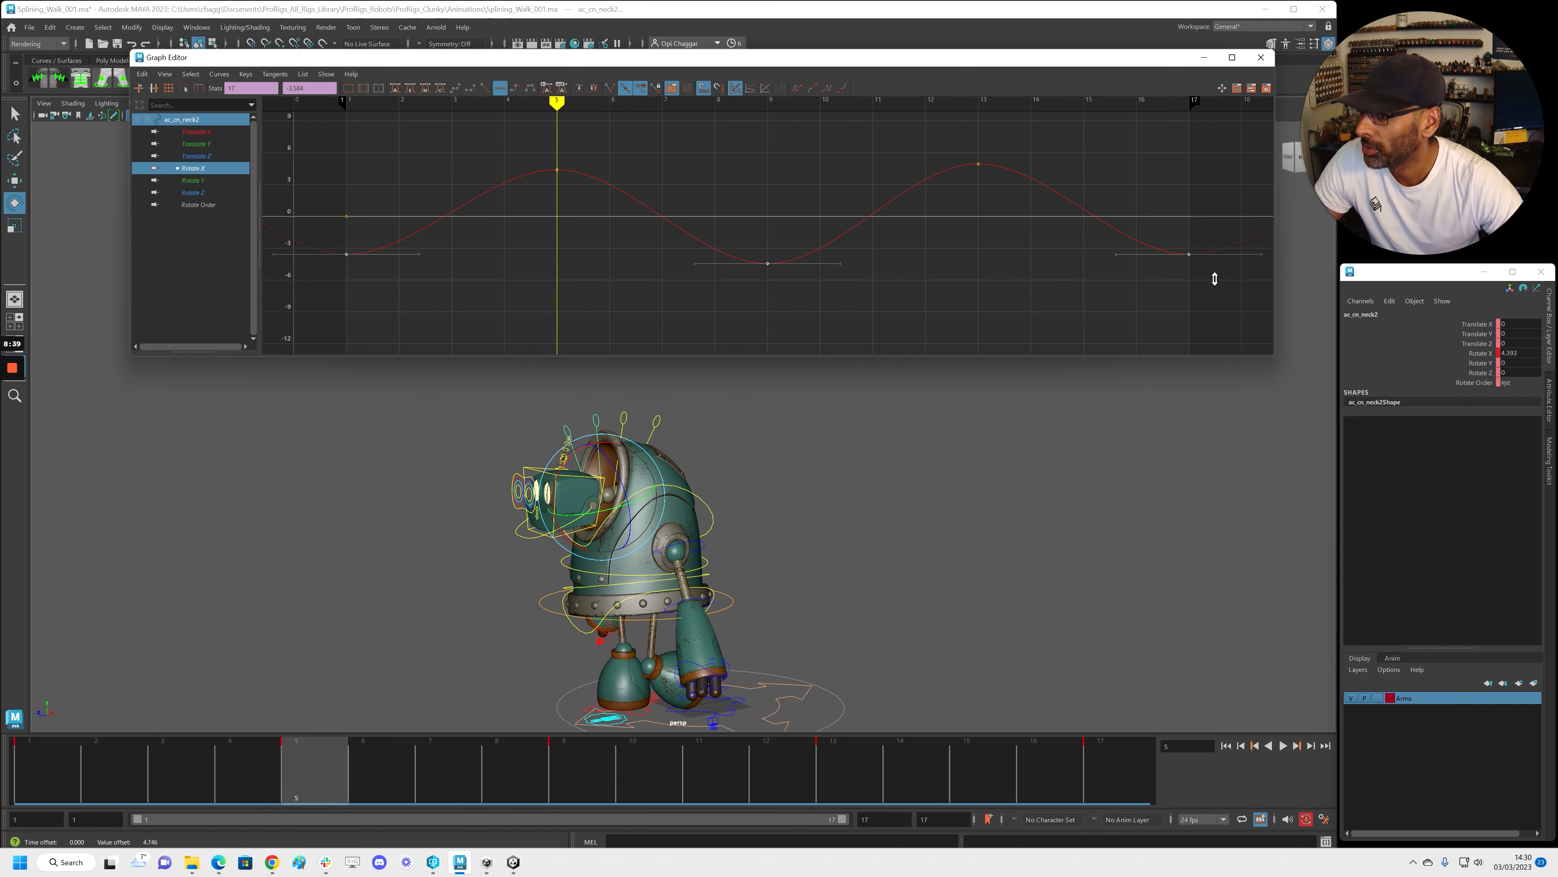
pyautogui.keyDown('shift'); pyautogui.moveTo(993, 210); pyautogui.dragTo(990, 225, button='middle'); pyautogui.keyUp('shift')
# Lower ac_cn_neck3's peak keys at frames 5 and 13, then select its troughs
pyautogui.click(513, 415)
pyautogui.moveTo(564, 417); pyautogui.dragTo(566, 429)
pyautogui.moveTo(479, 130); pyautogui.dragTo(1068, 215)
pyautogui.keyDown('shift'); pyautogui.moveTo(1080, 251); pyautogui.dragTo(1080, 255, button='middle'); pyautogui.keyUp('shift')
pyautogui.moveTo(778, 316); pyautogui.dragTo(1218, 332)
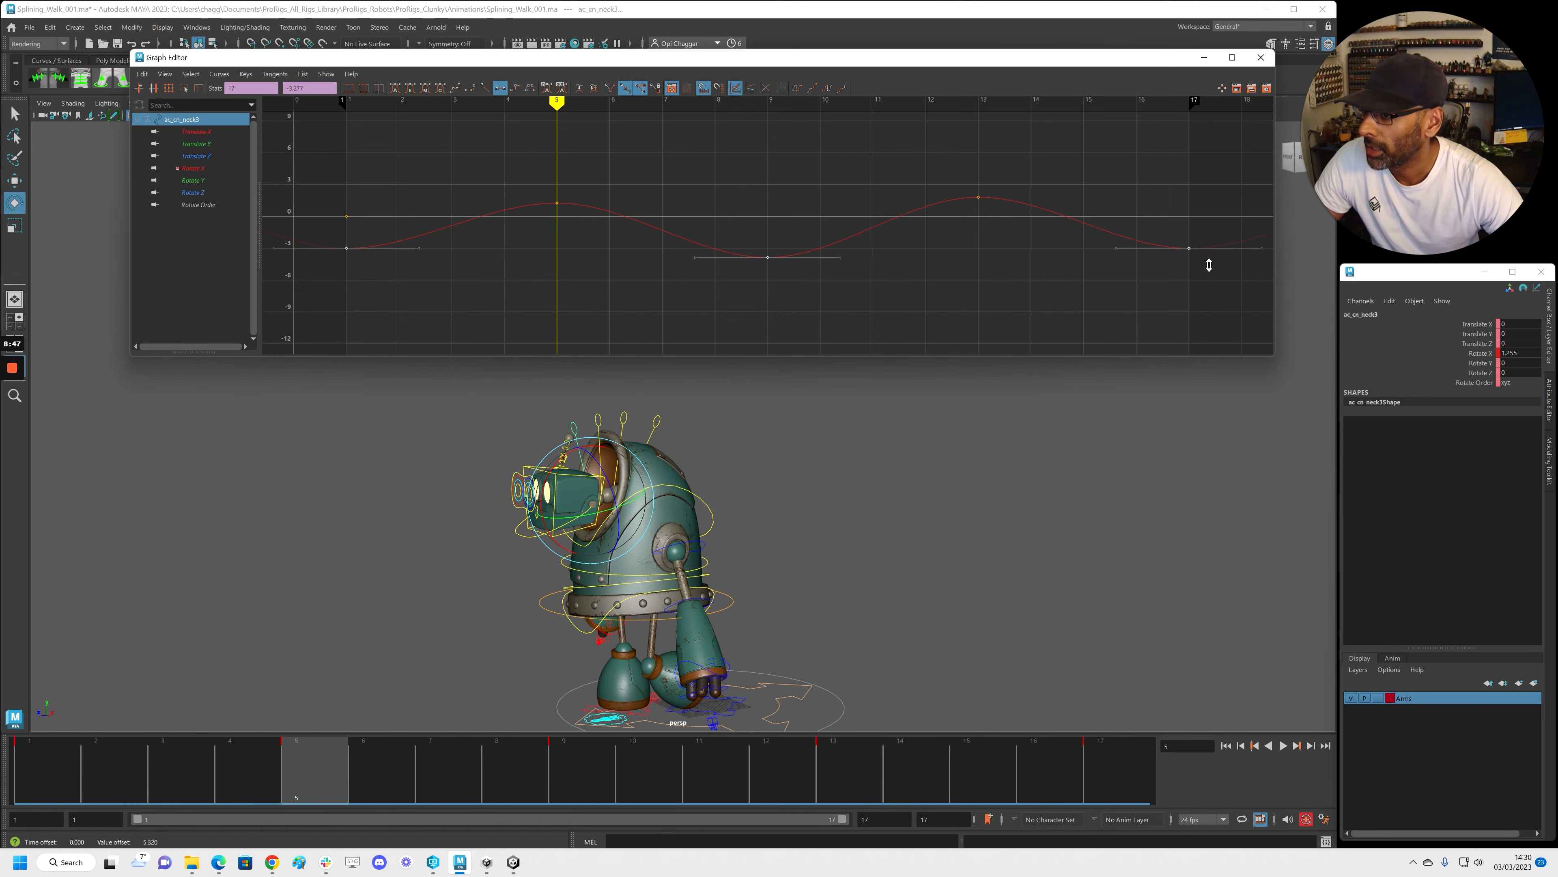
# Play back to review the neck motion, then reselect ac_cn_neck1
pyautogui.hotkey('alt', 'v')
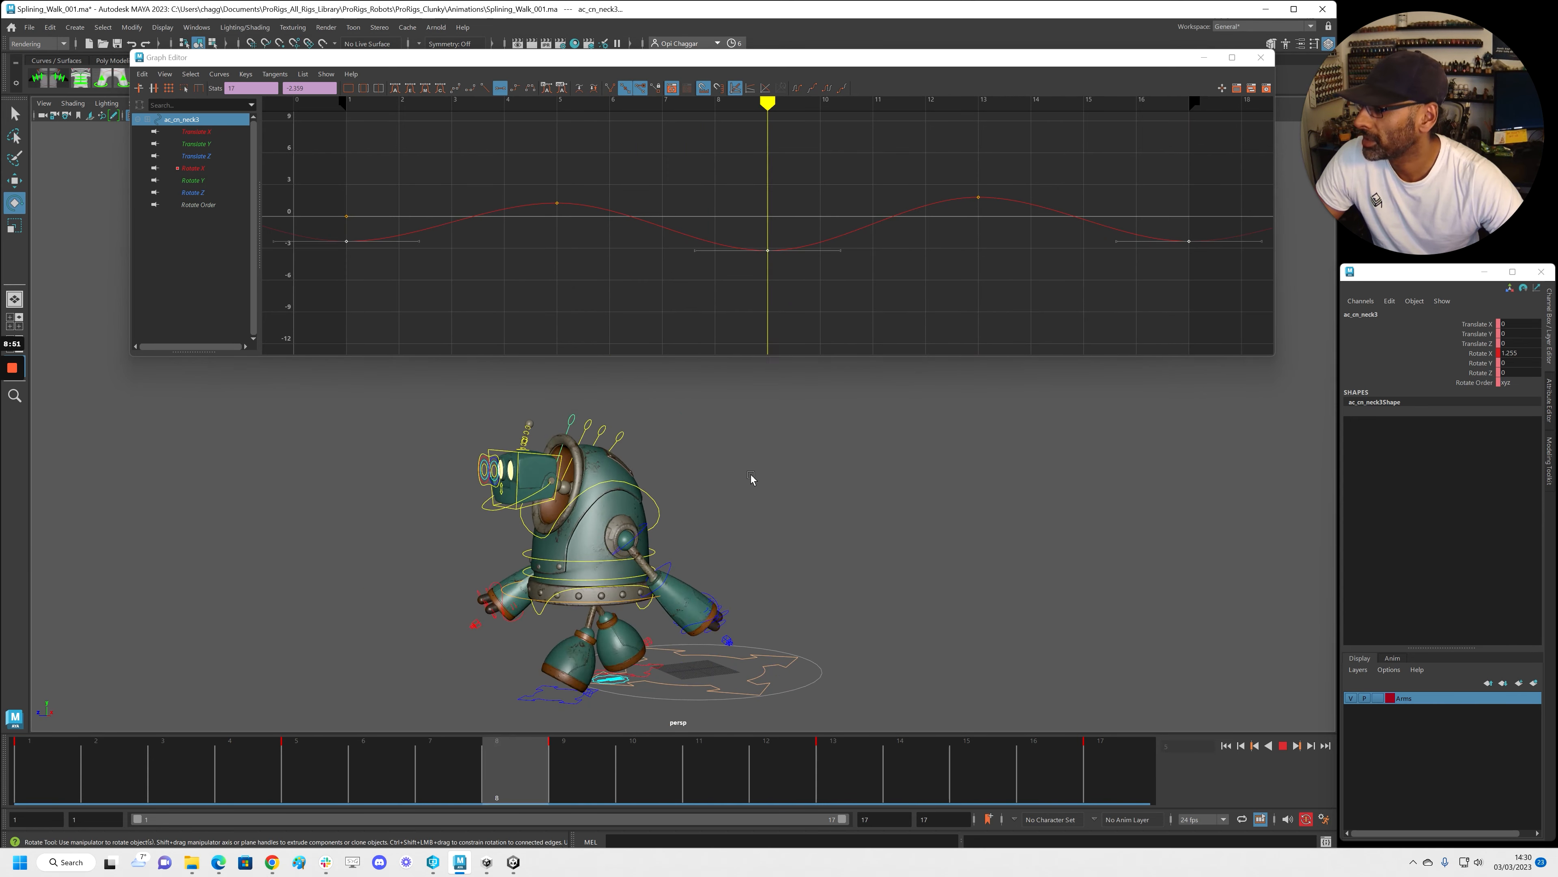
pyautogui.hotkey('alt', 'v')
pyautogui.keyDown('alt'); pyautogui.moveTo(516, 599); pyautogui.dragTo(541, 594, button='right'); pyautogui.keyUp('alt')
pyautogui.keyDown('alt'); pyautogui.moveTo(808, 439); pyautogui.dragTo(763, 446, button='middle'); pyautogui.keyUp('alt')
pyautogui.click(679, 447)
pyautogui.click(670, 435)
# Delay all of the ac_cn_neck1 rotation keys by one frame
pyautogui.scroll(-3, 727, 242)
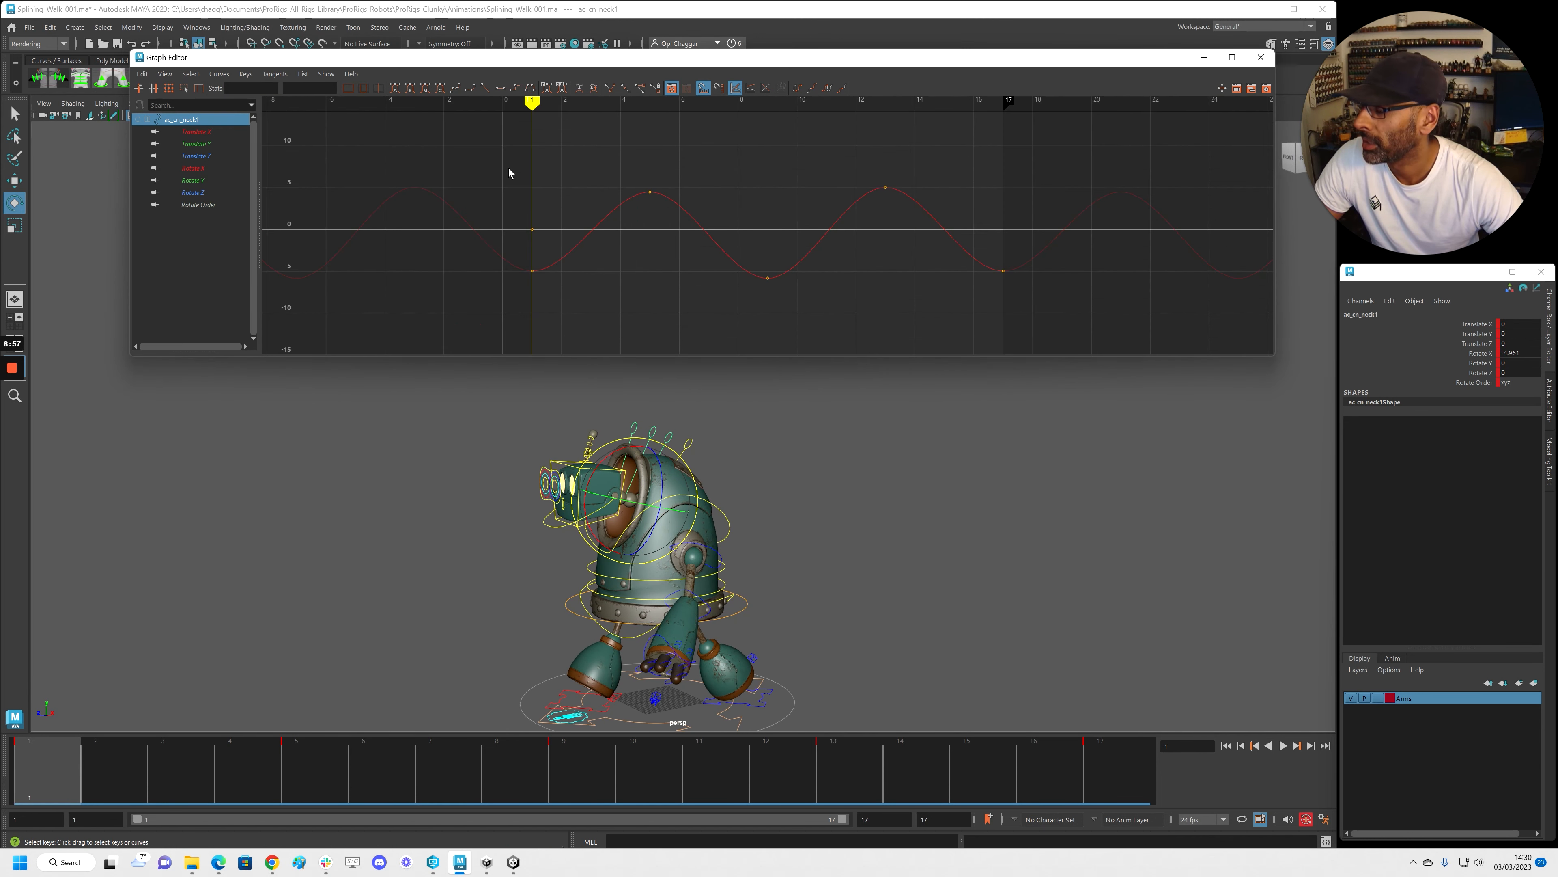
pyautogui.moveTo(826, 250); pyautogui.dragTo(1123, 323)
pyautogui.keyDown('shift'); pyautogui.moveTo(990, 312); pyautogui.dragTo(995, 312, button='middle'); pyautogui.keyUp('shift')
# Shift ac_cn_neck2's five Rotate X keys two frames later
pyautogui.click(655, 429)
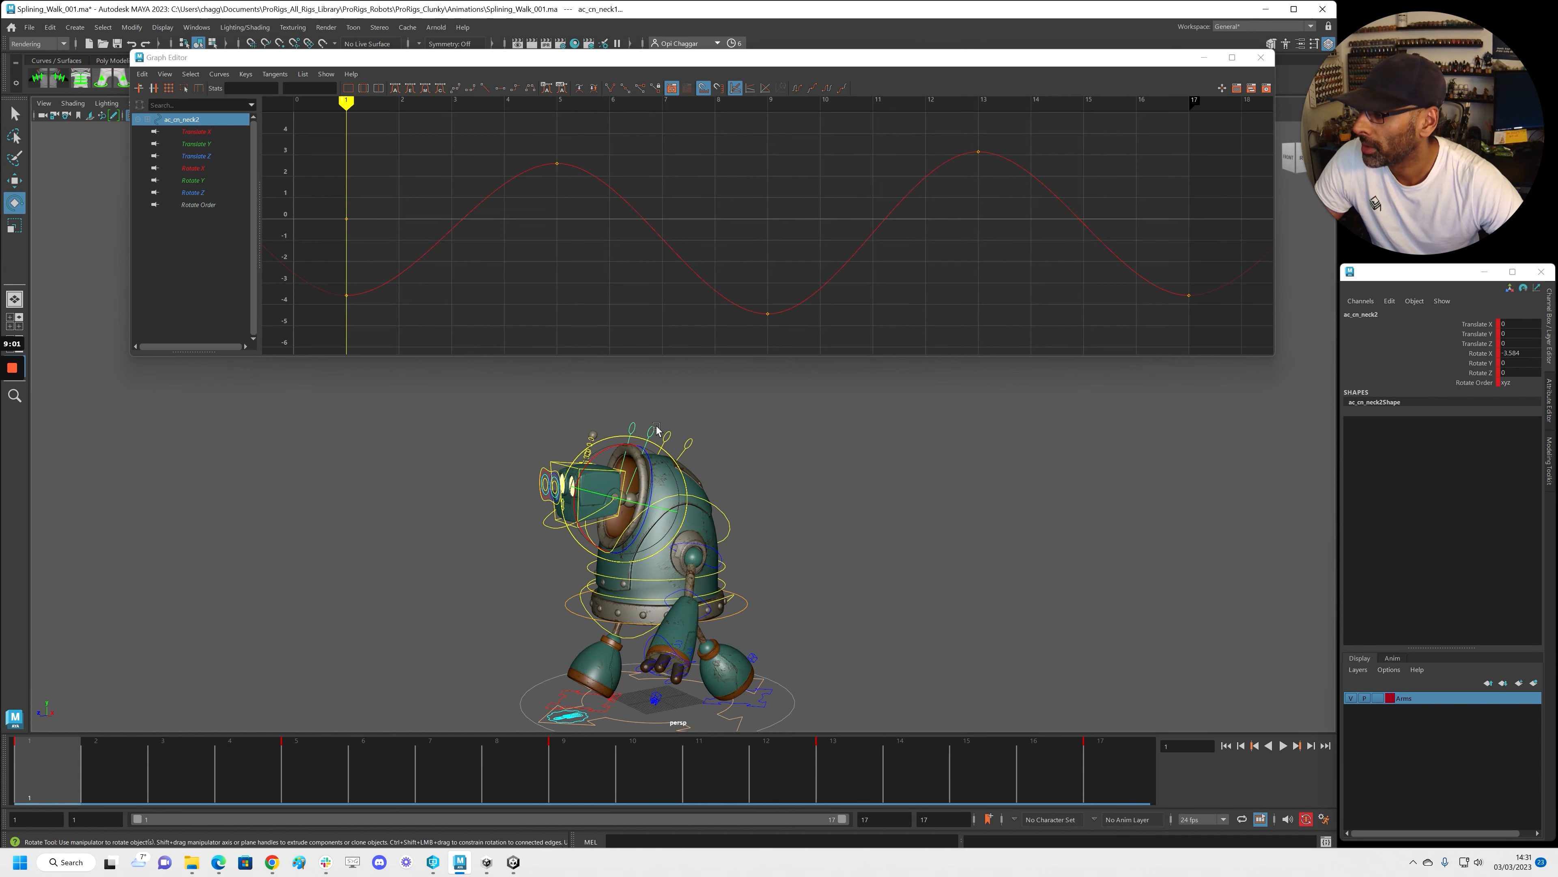
pyautogui.scroll(-2, 749, 216)
pyautogui.moveTo(1080, 282); pyautogui.dragTo(1079, 283)
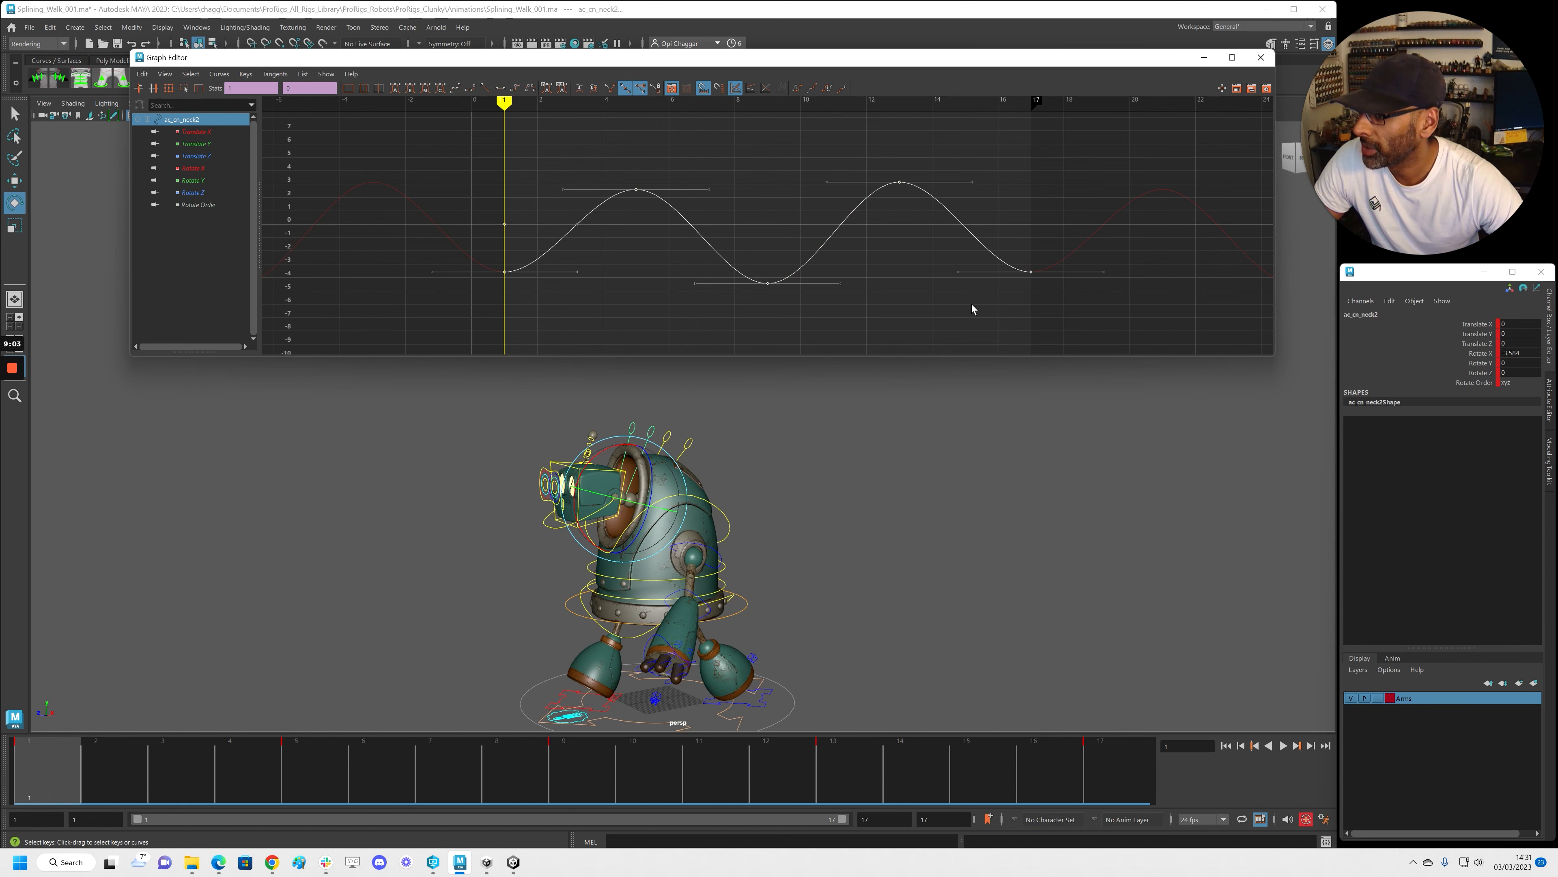
pyautogui.keyDown('shift'); pyautogui.moveTo(989, 305); pyautogui.dragTo(1025, 305, button='middle'); pyautogui.keyUp('shift')
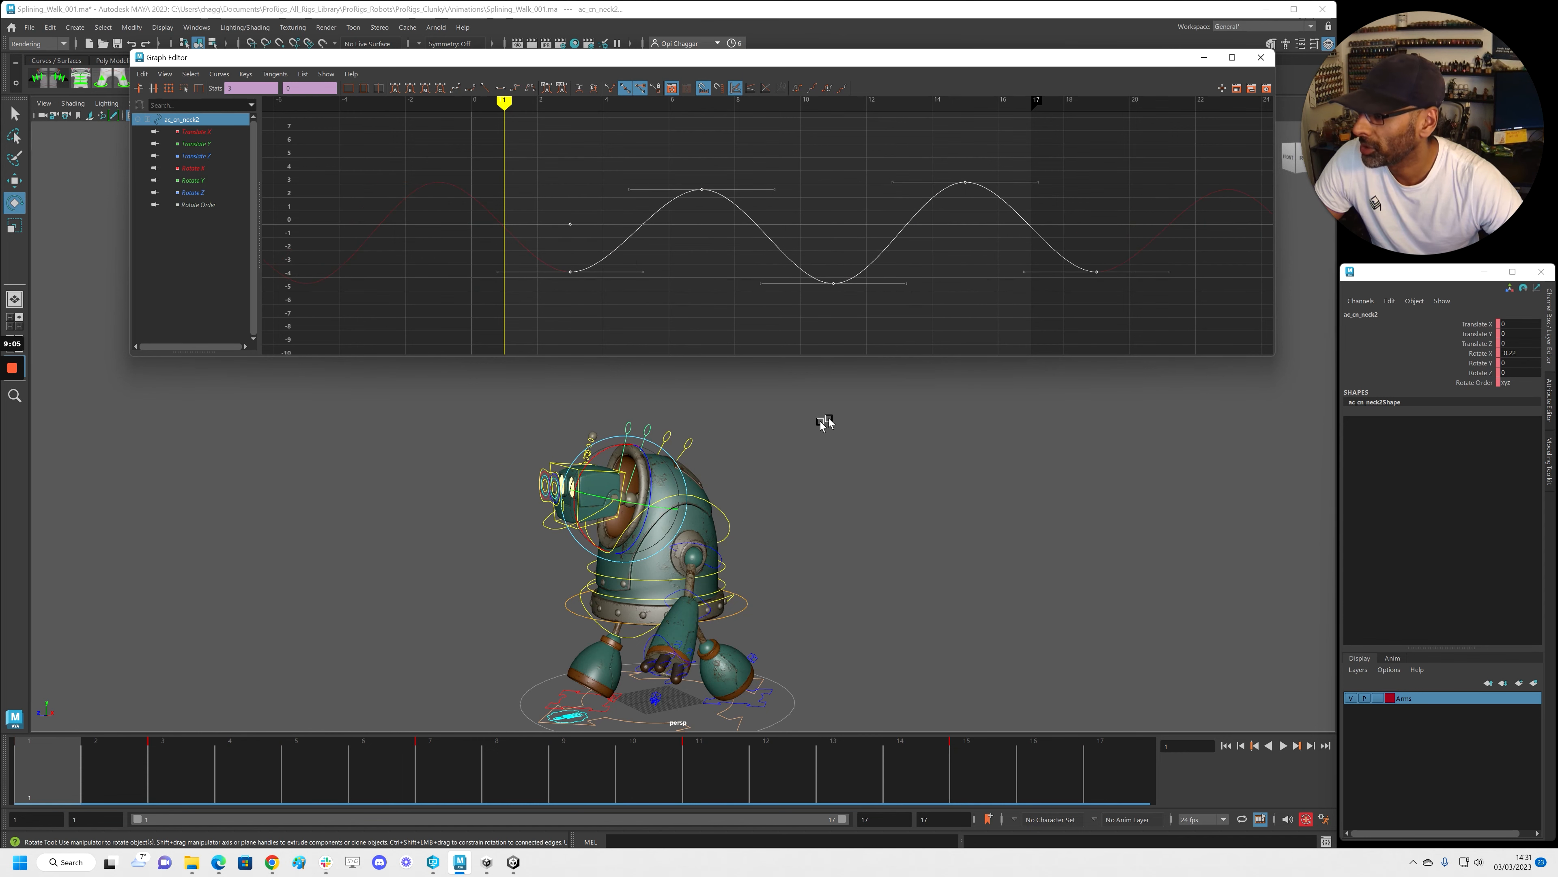
# Delay ac_cn_neck3's Rotate X keys one frame further, then play the walk to review the stagger
pyautogui.click(653, 397)
pyautogui.moveTo(621, 417); pyautogui.dragTo(635, 427)
pyautogui.press('f')
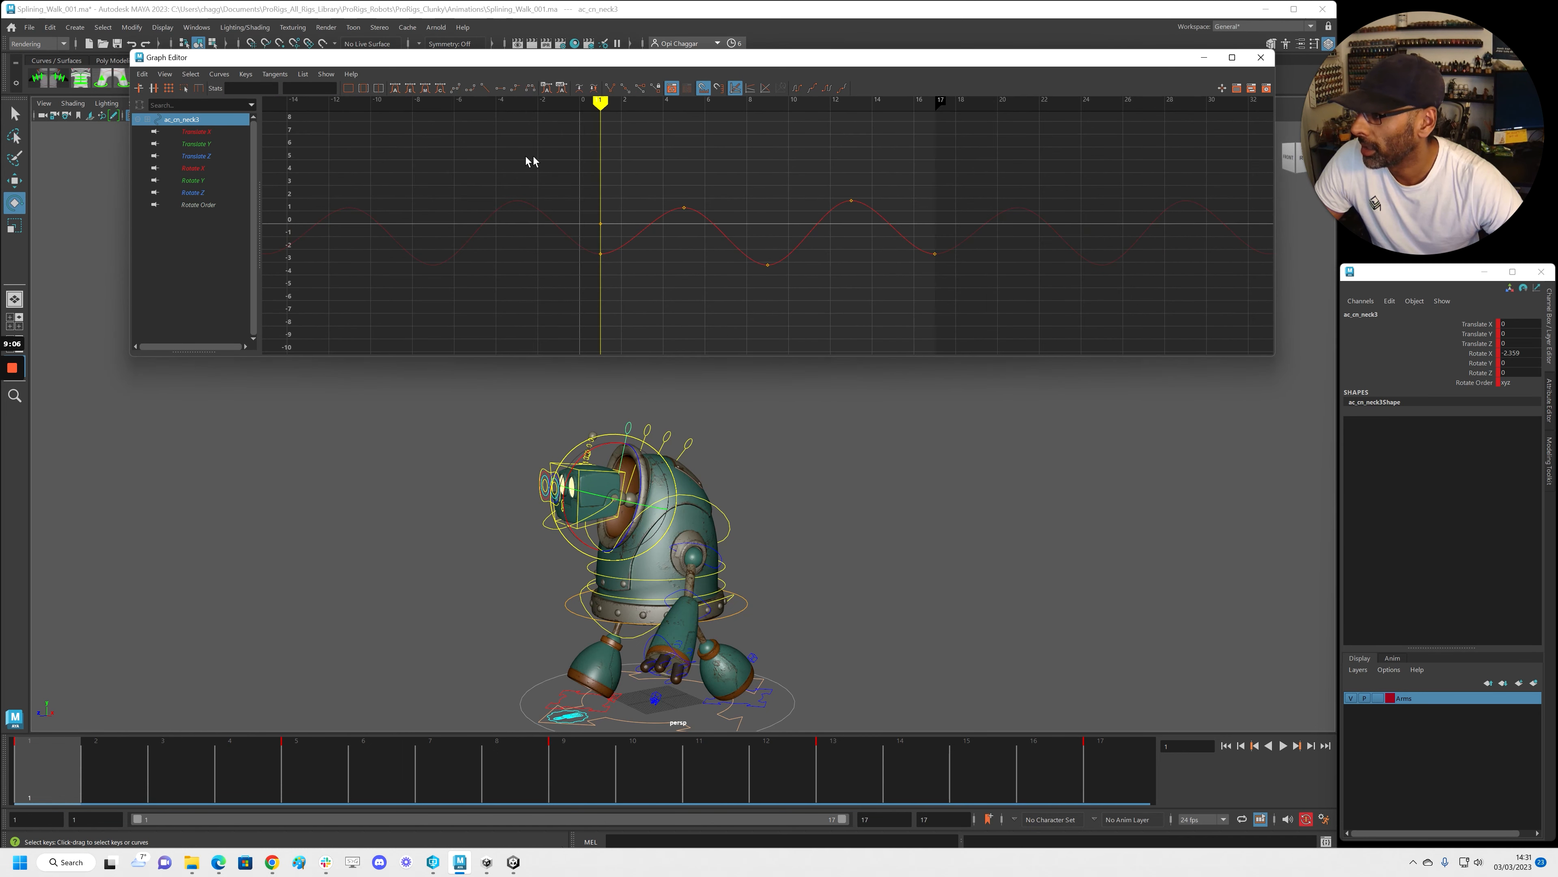
pyautogui.moveTo(532, 157); pyautogui.dragTo(876, 297)
pyautogui.keyDown('shift'); pyautogui.moveTo(933, 294); pyautogui.dragTo(954, 295, button='middle'); pyautogui.keyUp('shift')
pyautogui.hotkey('alt', 'v')
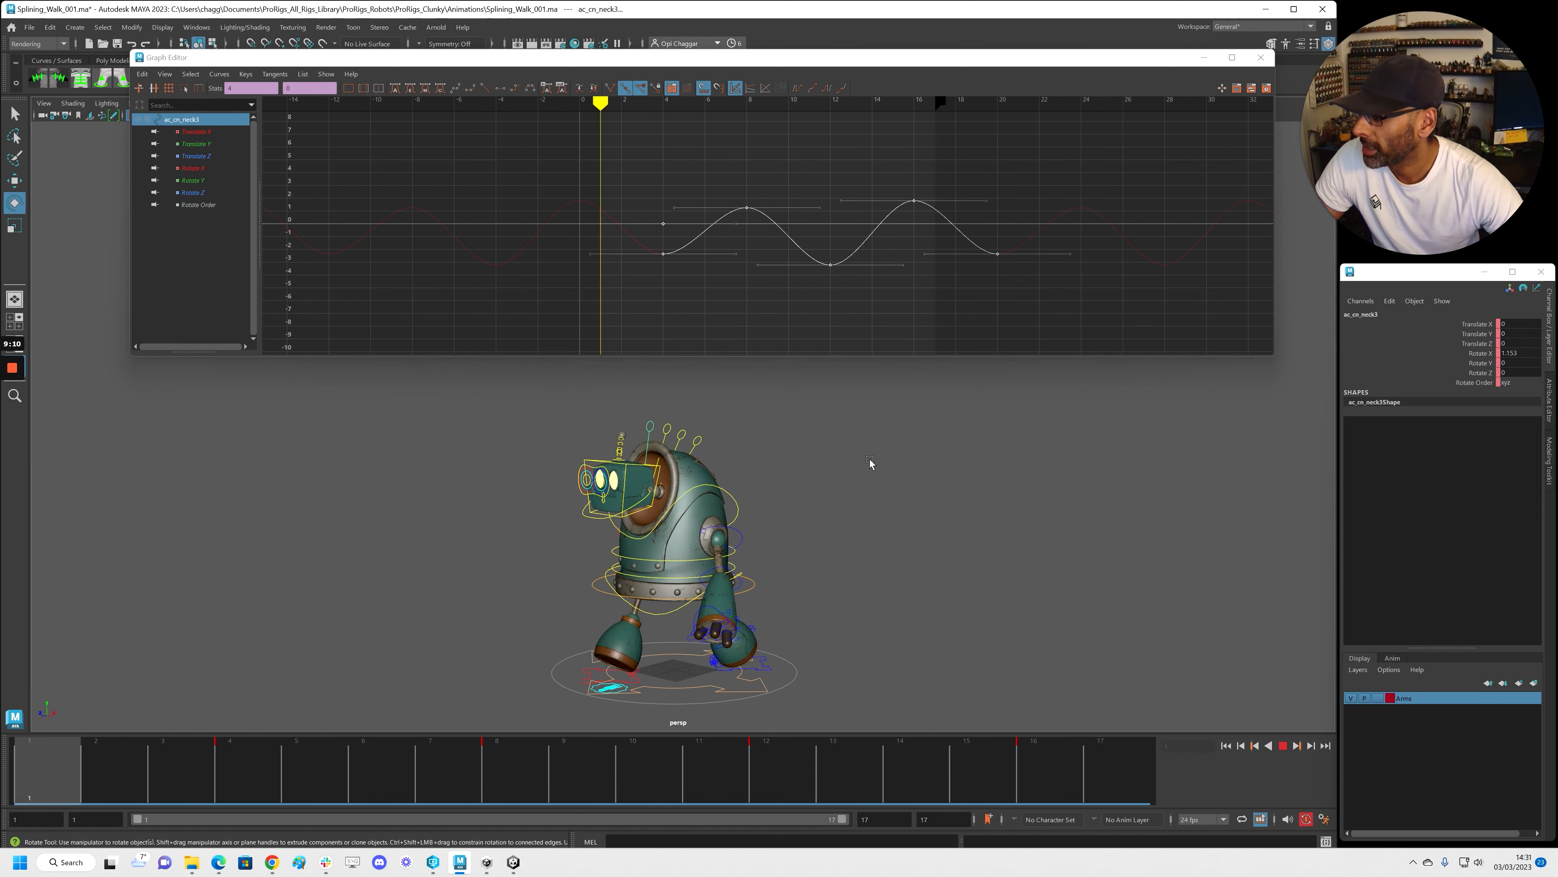
pyautogui.click(870, 462)
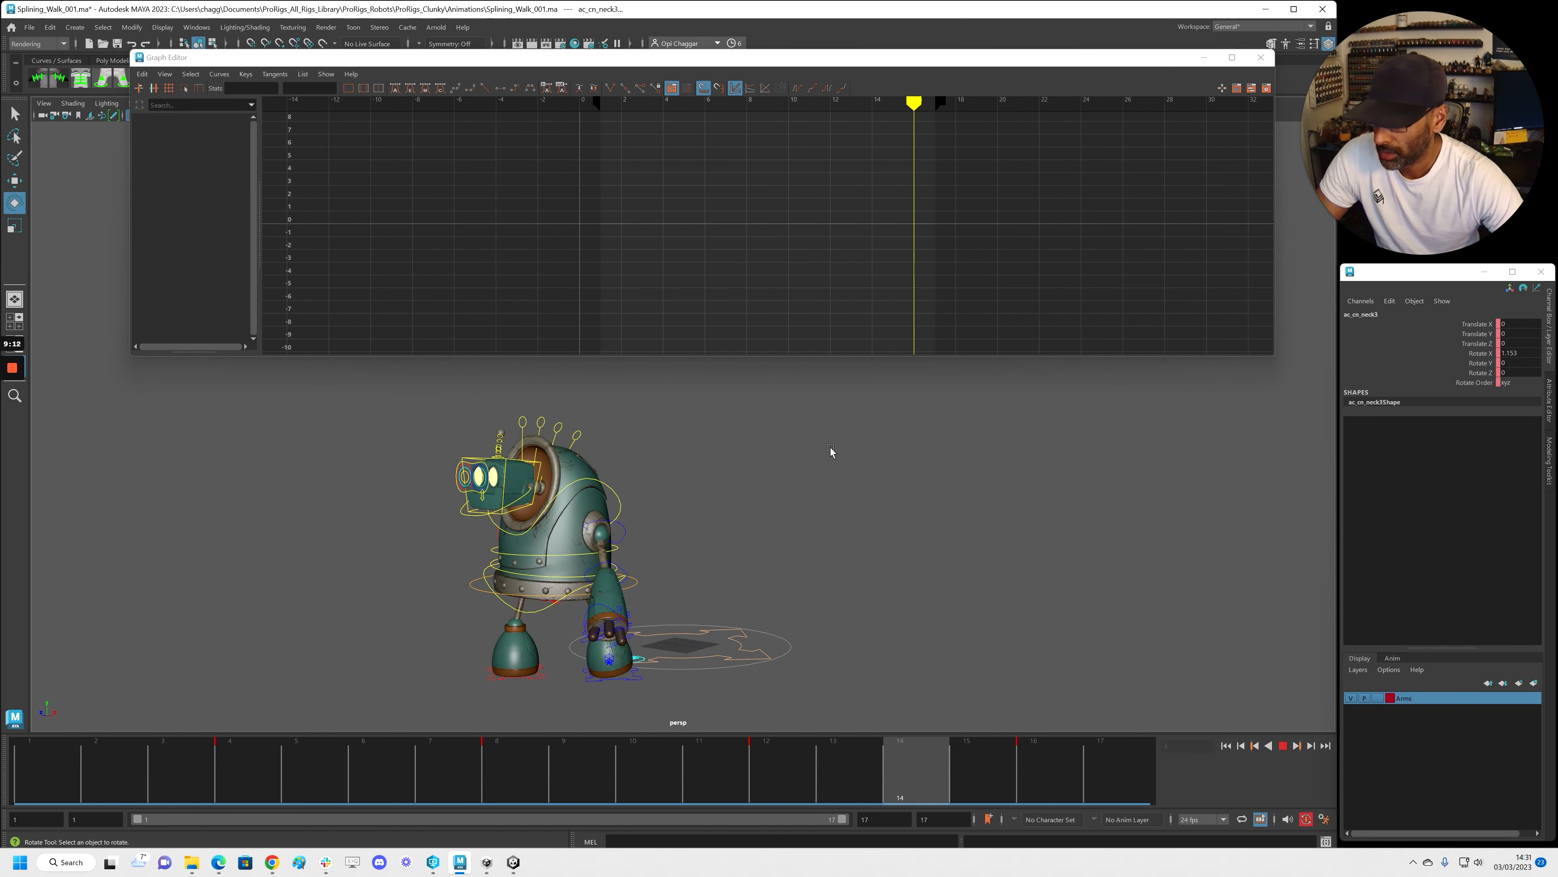
pyautogui.hotkey('alt', '1')
pyautogui.keyDown('alt'); pyautogui.moveTo(984, 498); pyautogui.dragTo(904, 512, button='right'); pyautogui.keyUp('alt')
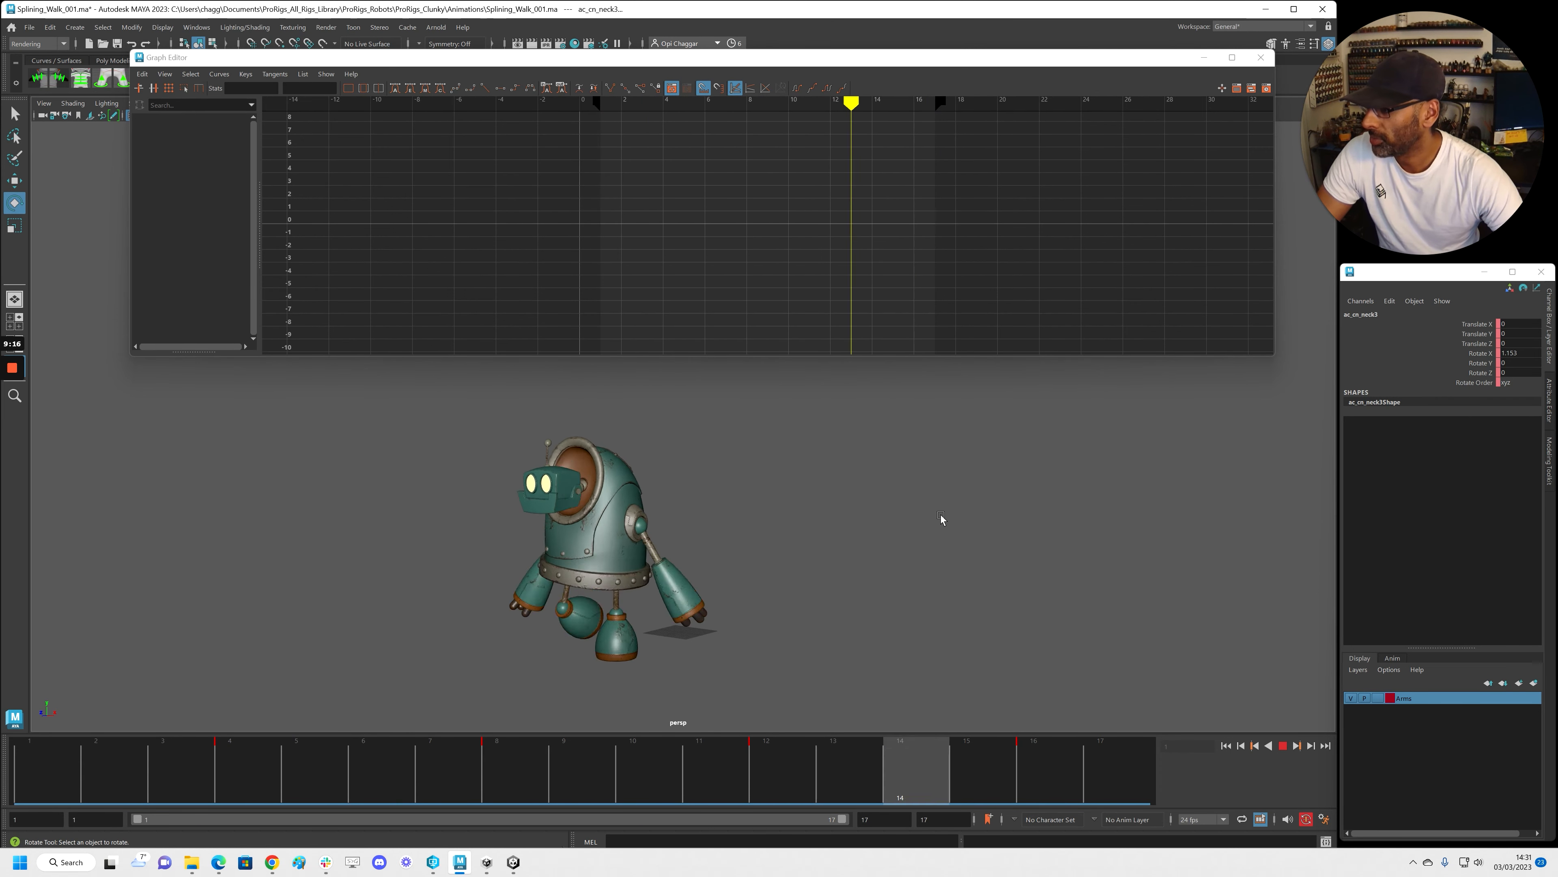
pyautogui.press('Escape')
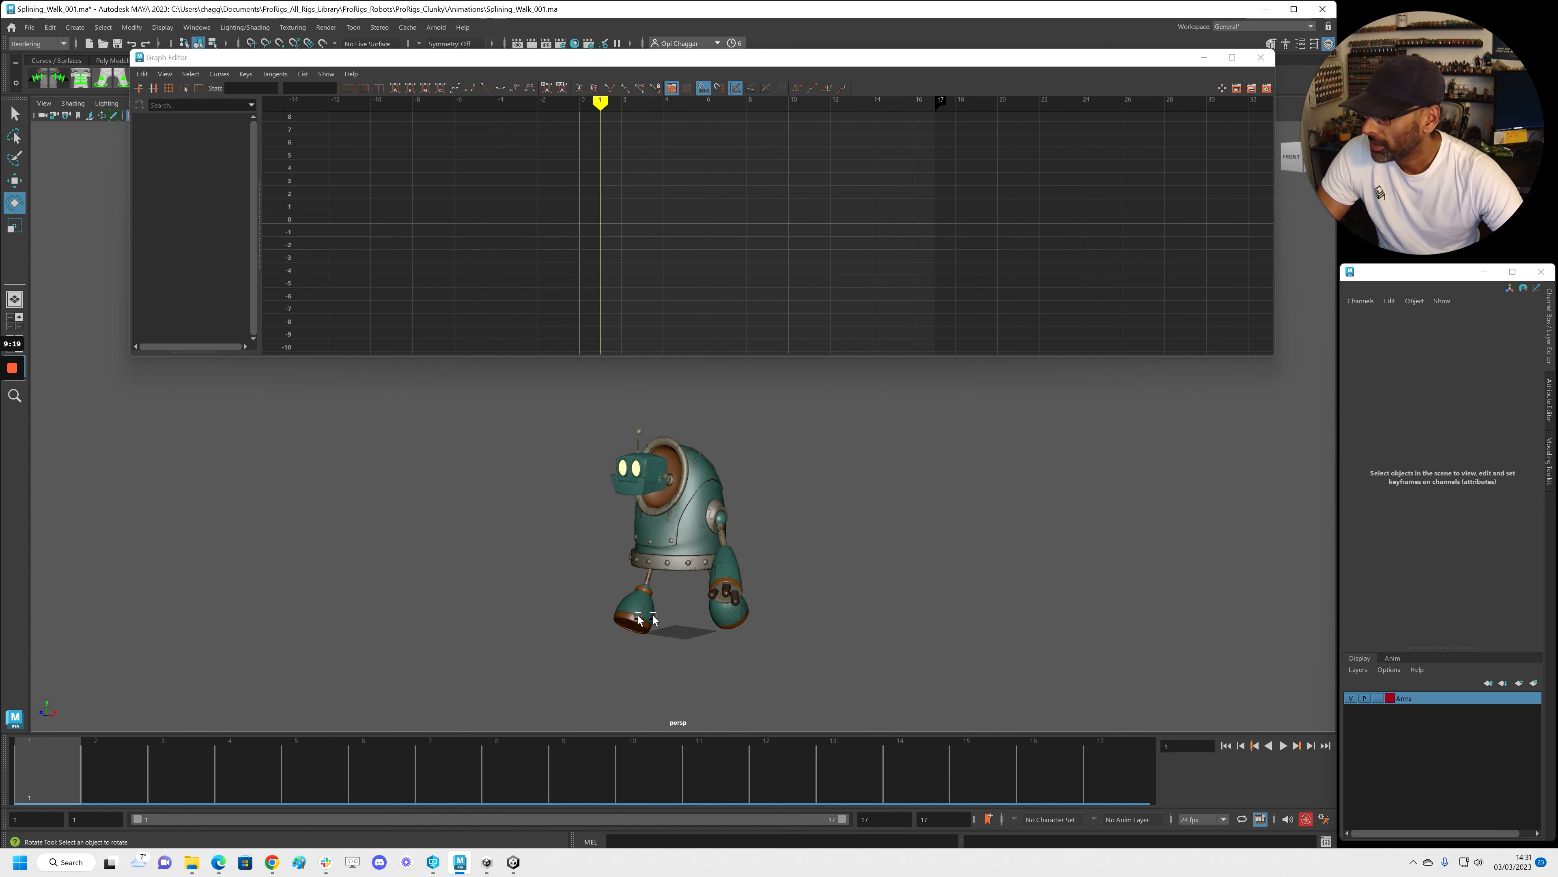
pyautogui.keyDown('alt'); pyautogui.moveTo(597, 607); pyautogui.dragTo(538, 600); pyautogui.keyUp('alt')
pyautogui.hotkey('alt', 'v')
pyautogui.moveTo(496, 760); pyautogui.dragTo(37, 756)
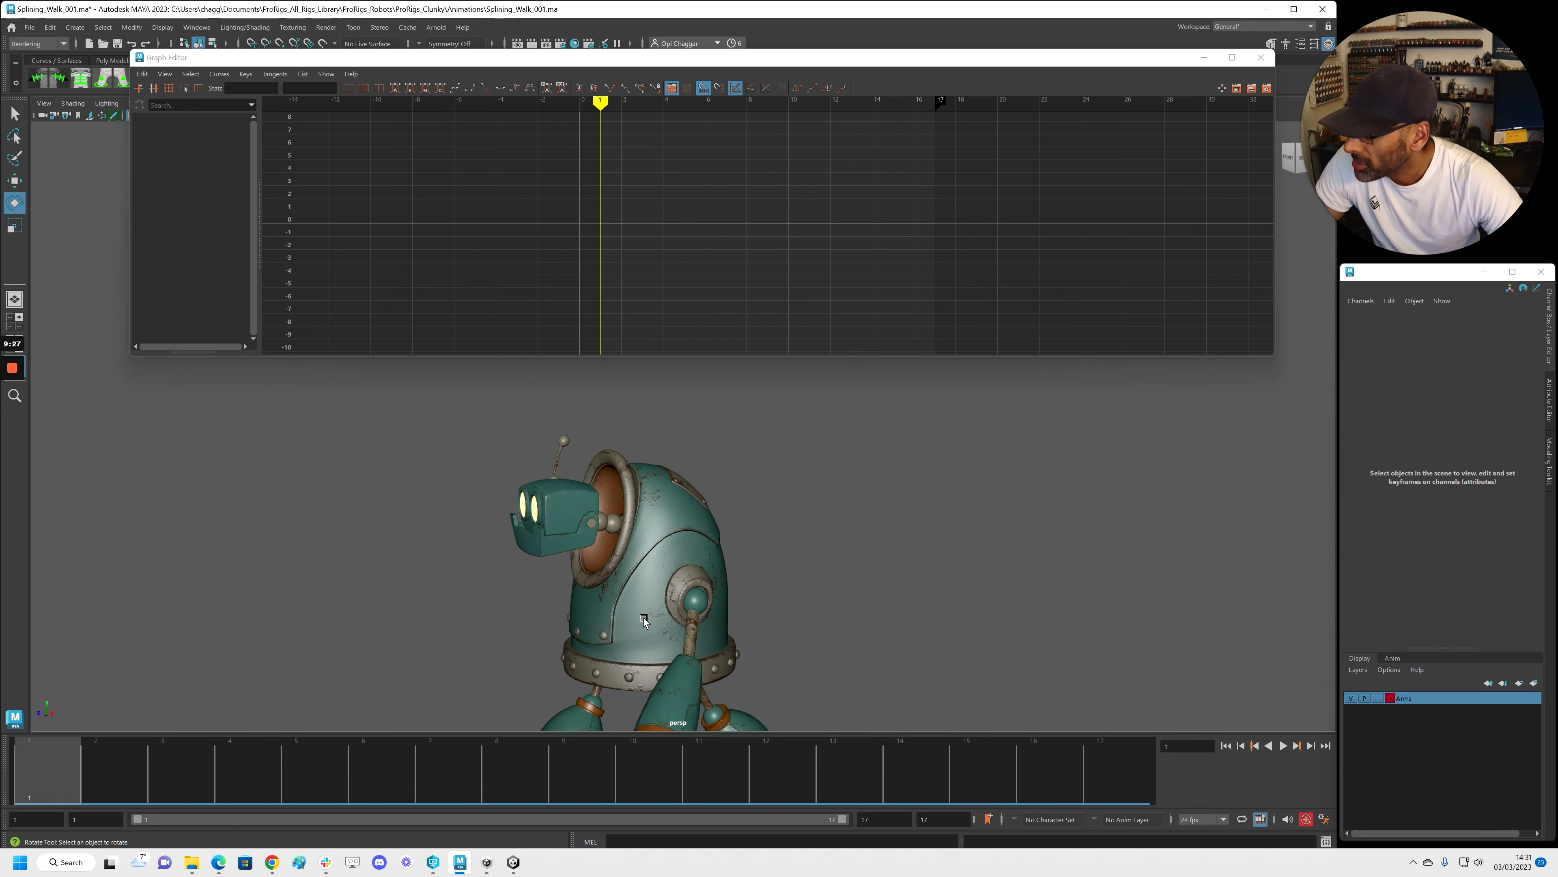
pyautogui.hotkey('alt', 'v')
pyautogui.moveTo(89, 779); pyautogui.dragTo(648, 751)
pyautogui.scroll(-5, 532, 625)
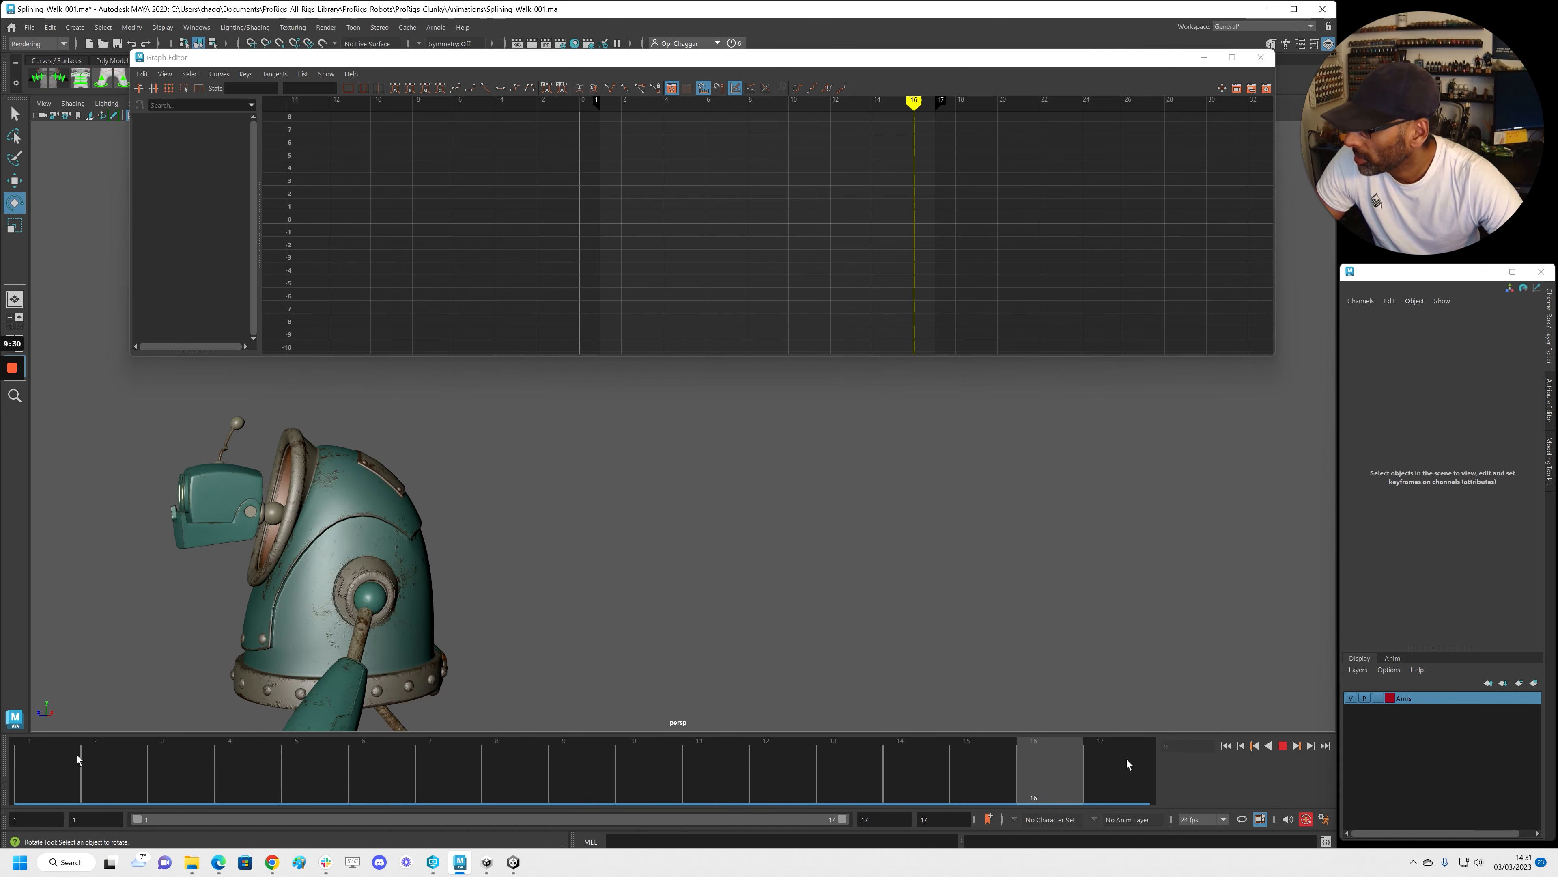
pyautogui.hotkey('alt', 'v')
pyautogui.hotkey('alt', 'v')
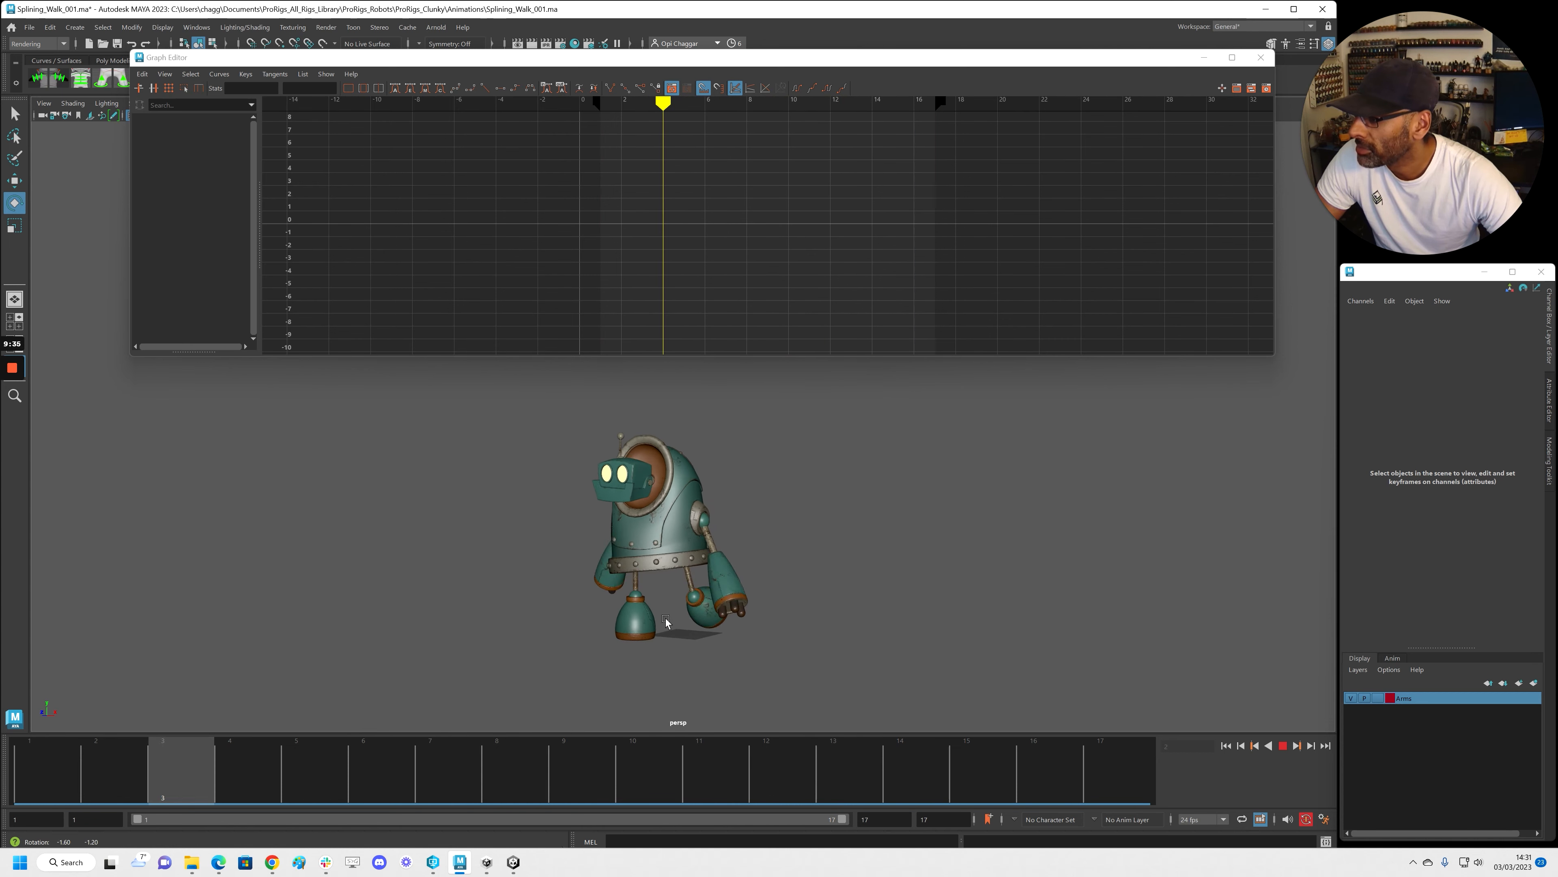
pyautogui.hotkey('alt', 'v')
pyautogui.click(17, 771)
pyautogui.scroll(3, 281, 464)
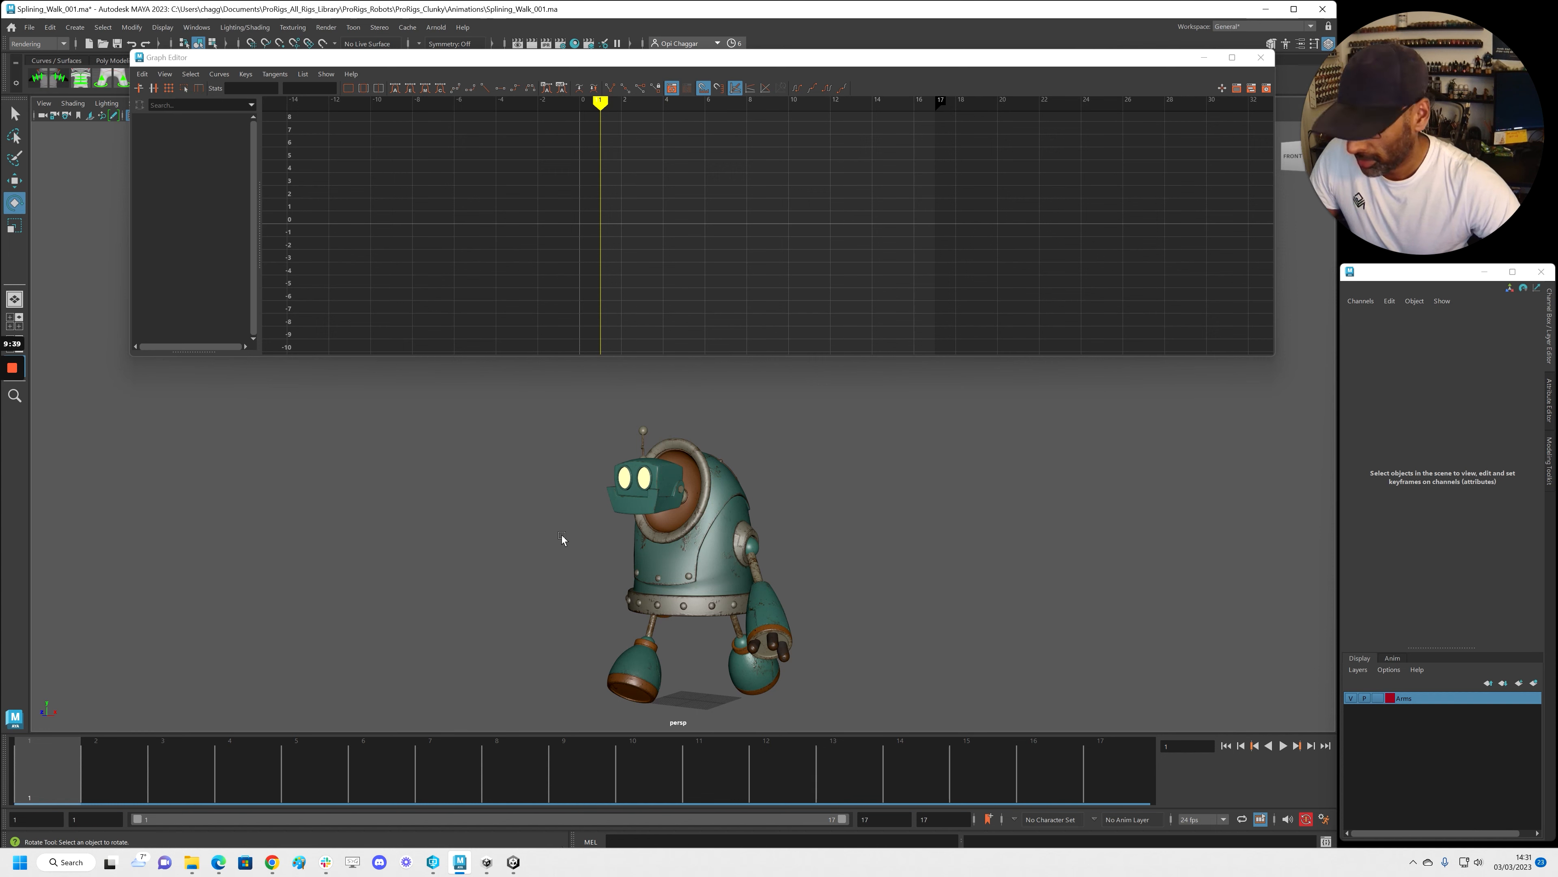
pyautogui.scroll(3, 559, 545)
pyautogui.keyDown('alt'); pyautogui.moveTo(556, 551); pyautogui.dragTo(626, 549); pyautogui.keyUp('alt')
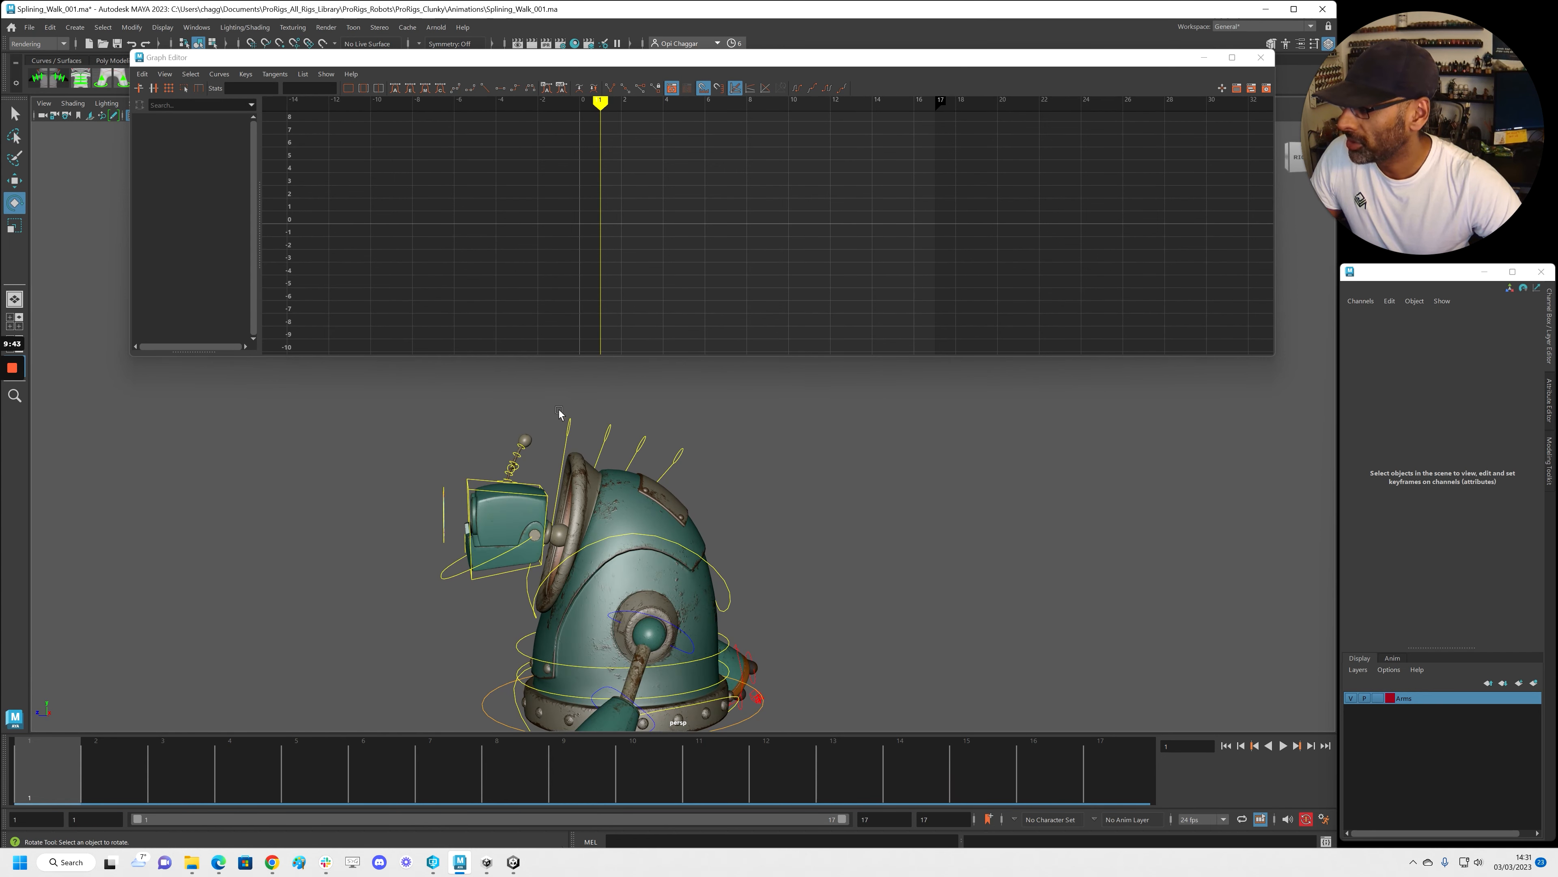
pyautogui.moveTo(709, 453)
pyautogui.mouseDown()
pyautogui.moveTo(609, 432)
pyautogui.moveTo(721, 453)
pyautogui.mouseUp()
pyautogui.click(670, 410)
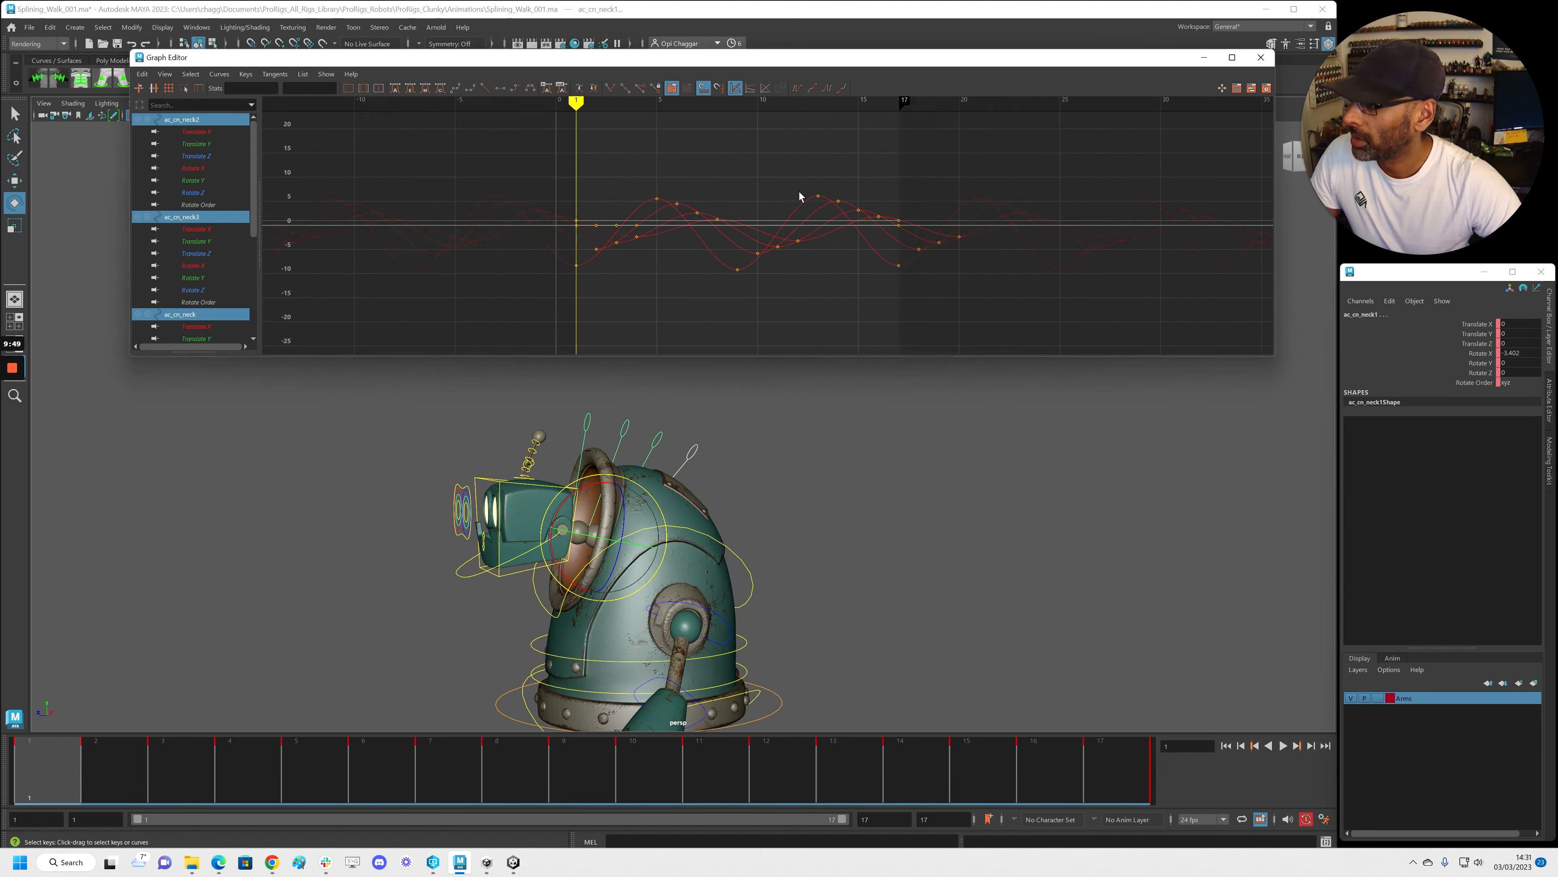
# Scale all the neck curve keys down vertically to reduce sway, and play it back
pyautogui.moveTo(956, 293); pyautogui.dragTo(1090, 323)
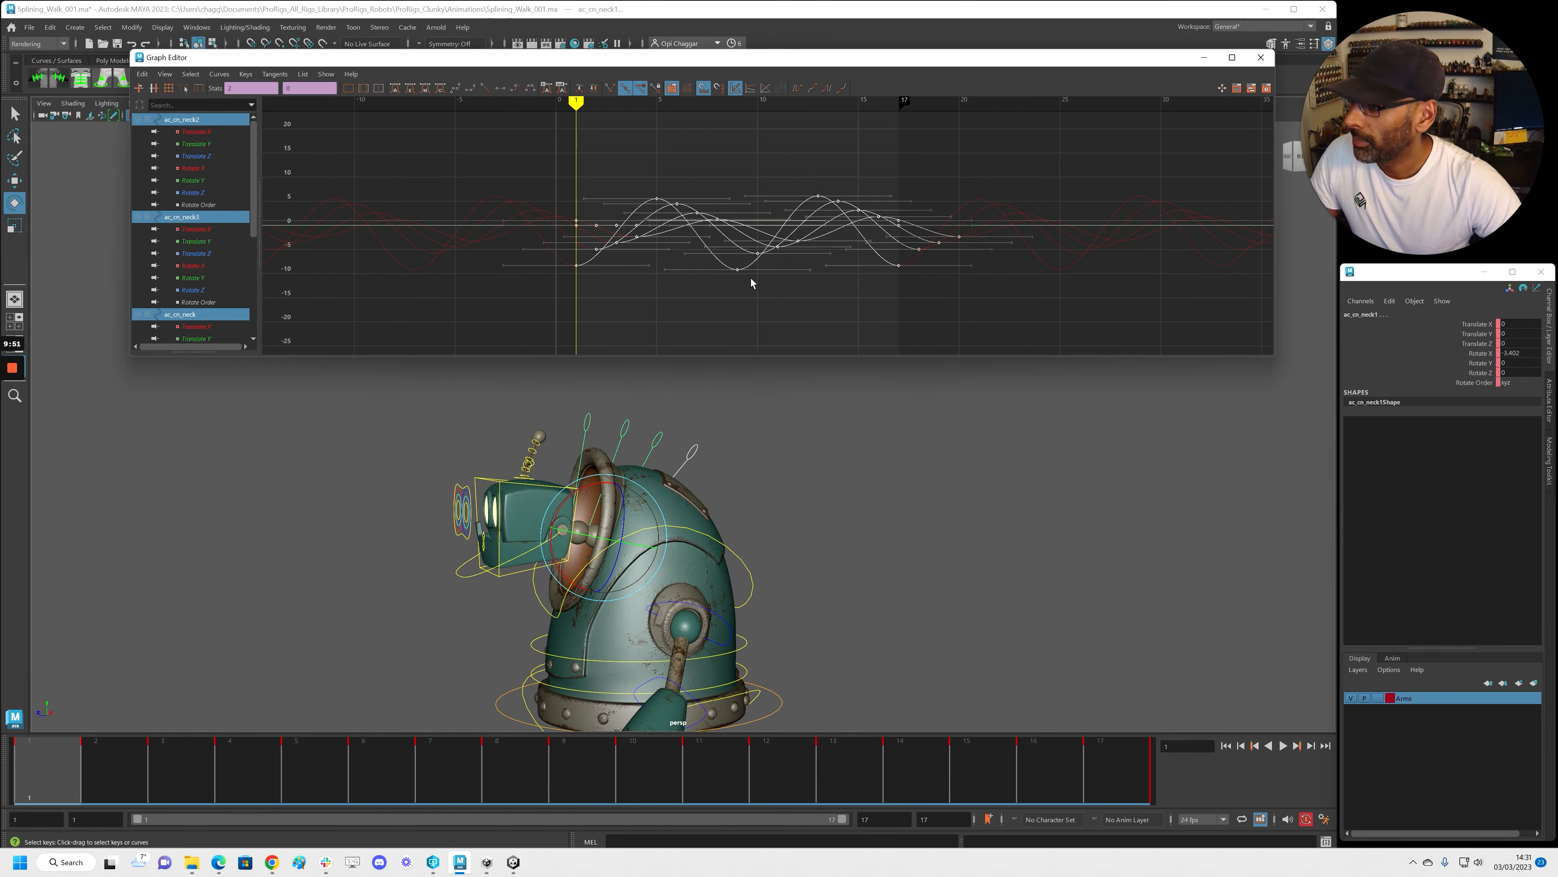
pyautogui.press('f')
pyautogui.press('r')
pyautogui.scroll(-3, 711, 230)
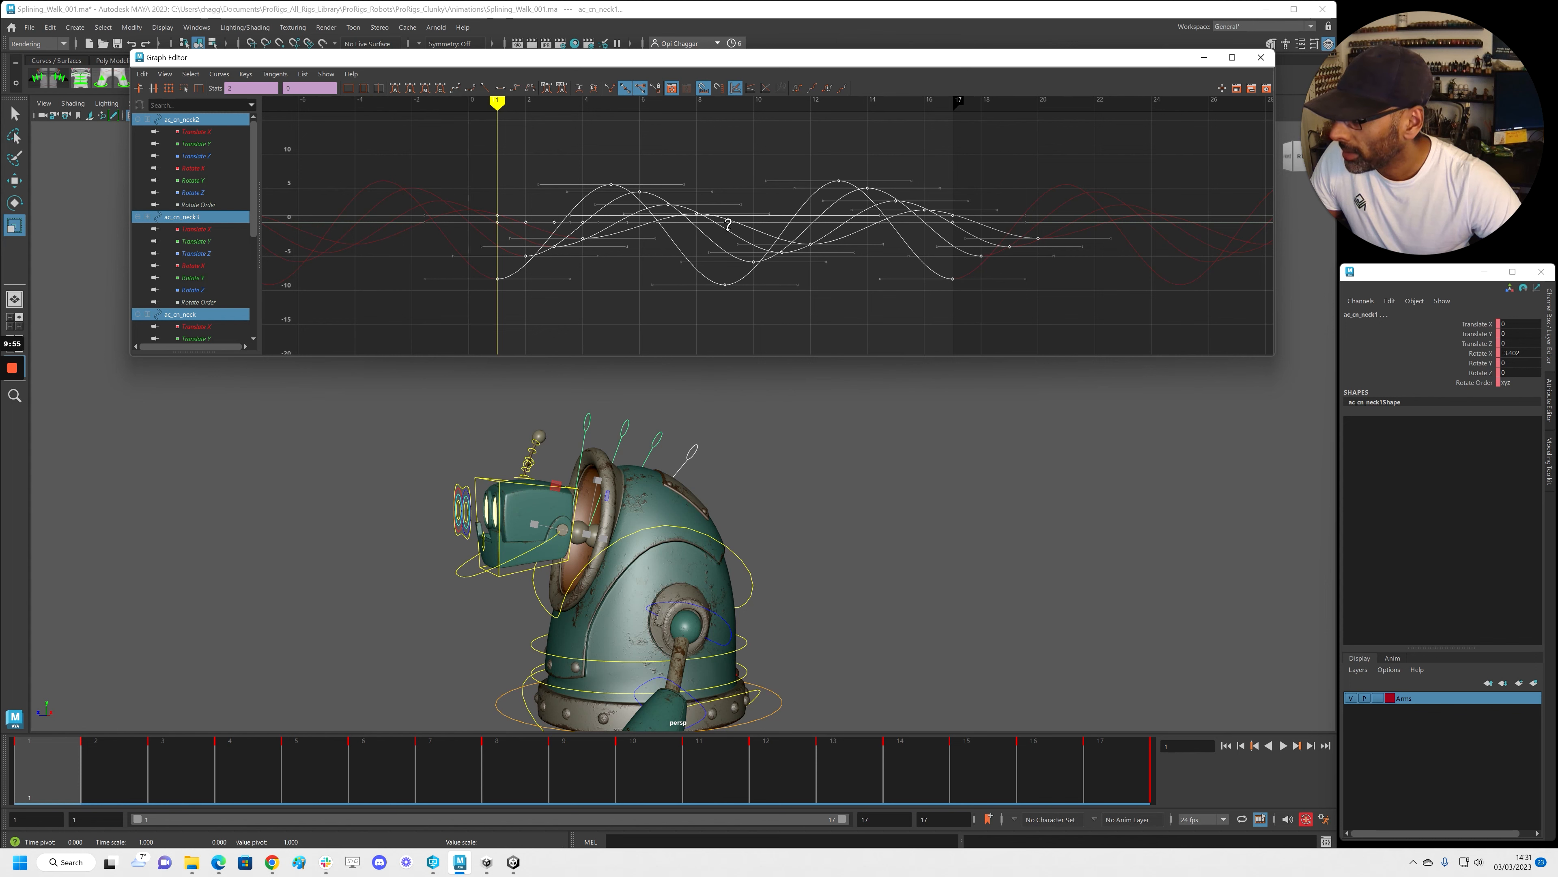
pyautogui.moveTo(729, 225); pyautogui.dragTo(722, 249)
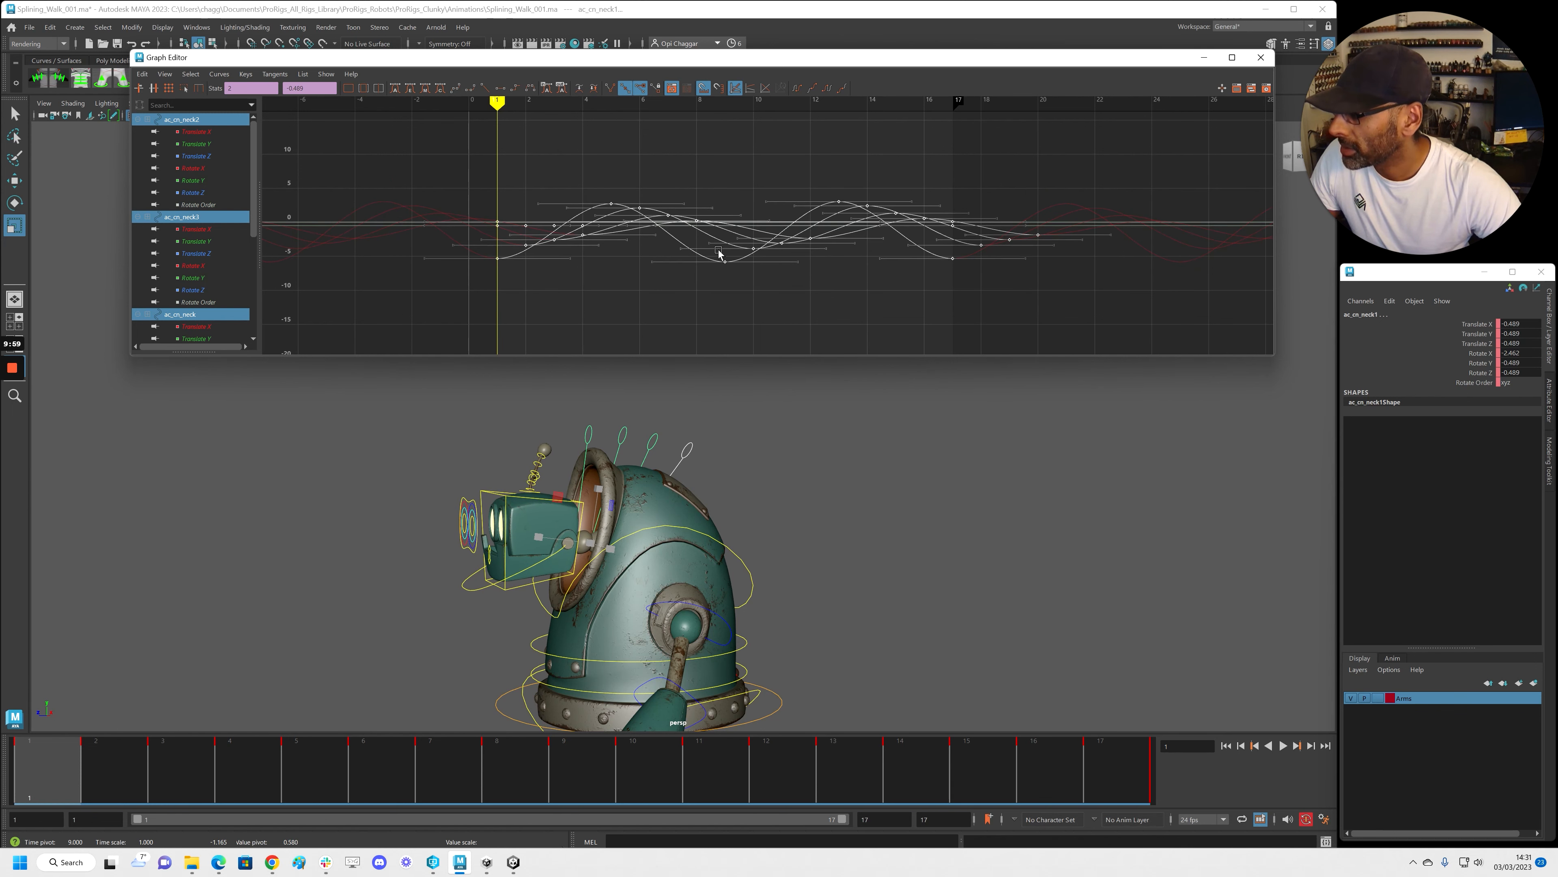
pyautogui.hotkey('alt', 'v')
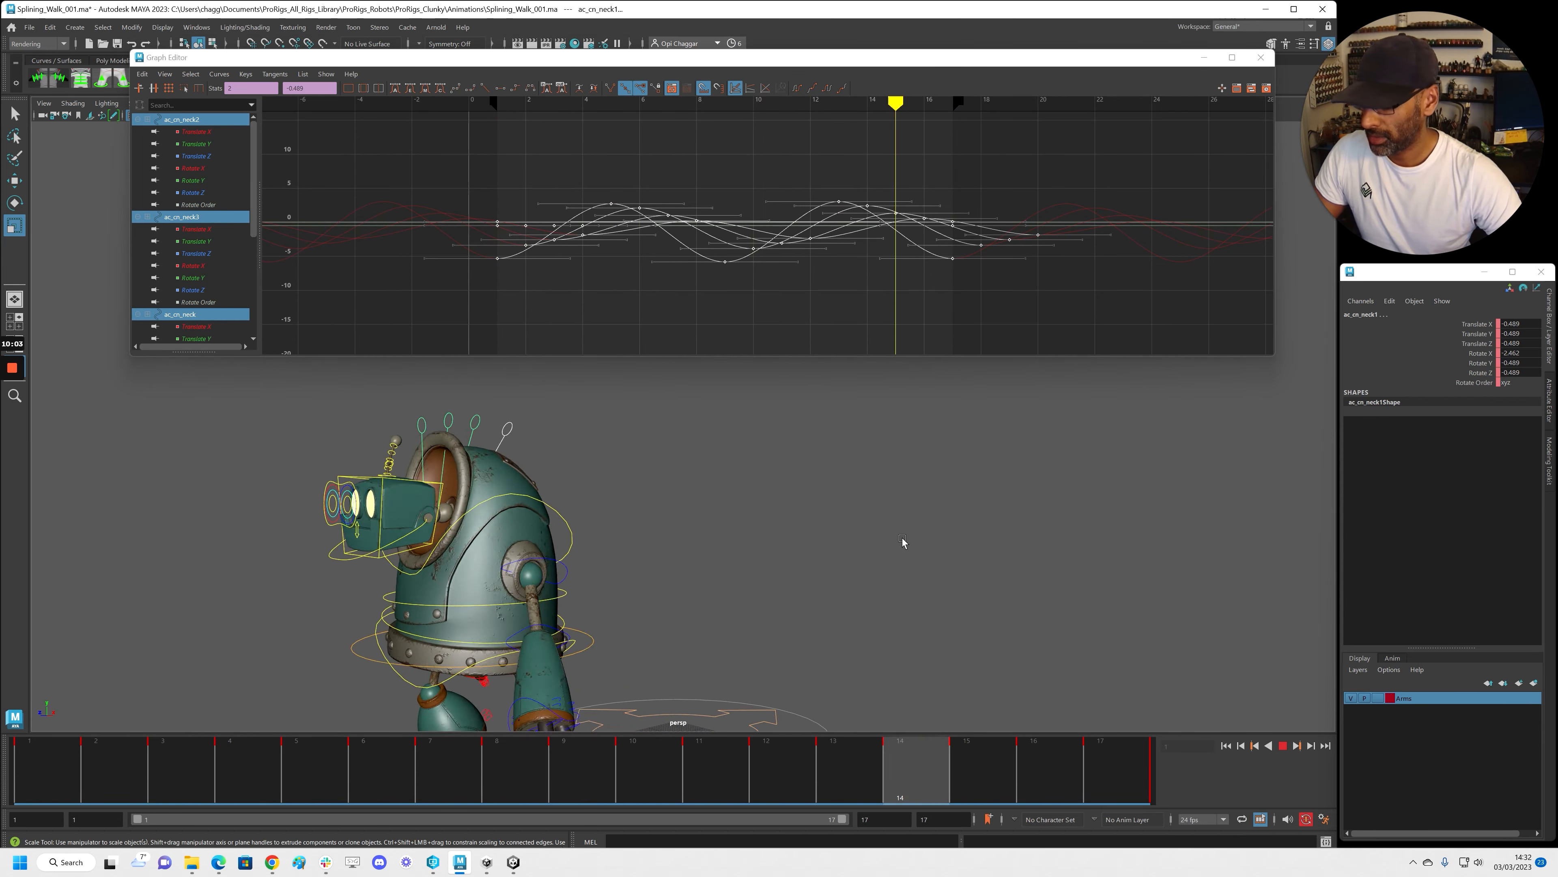
# With the rig controls hidden, fine-tune the neck curves' vertical scale to 0.720 and deselect
pyautogui.hotkey('alt', '1')
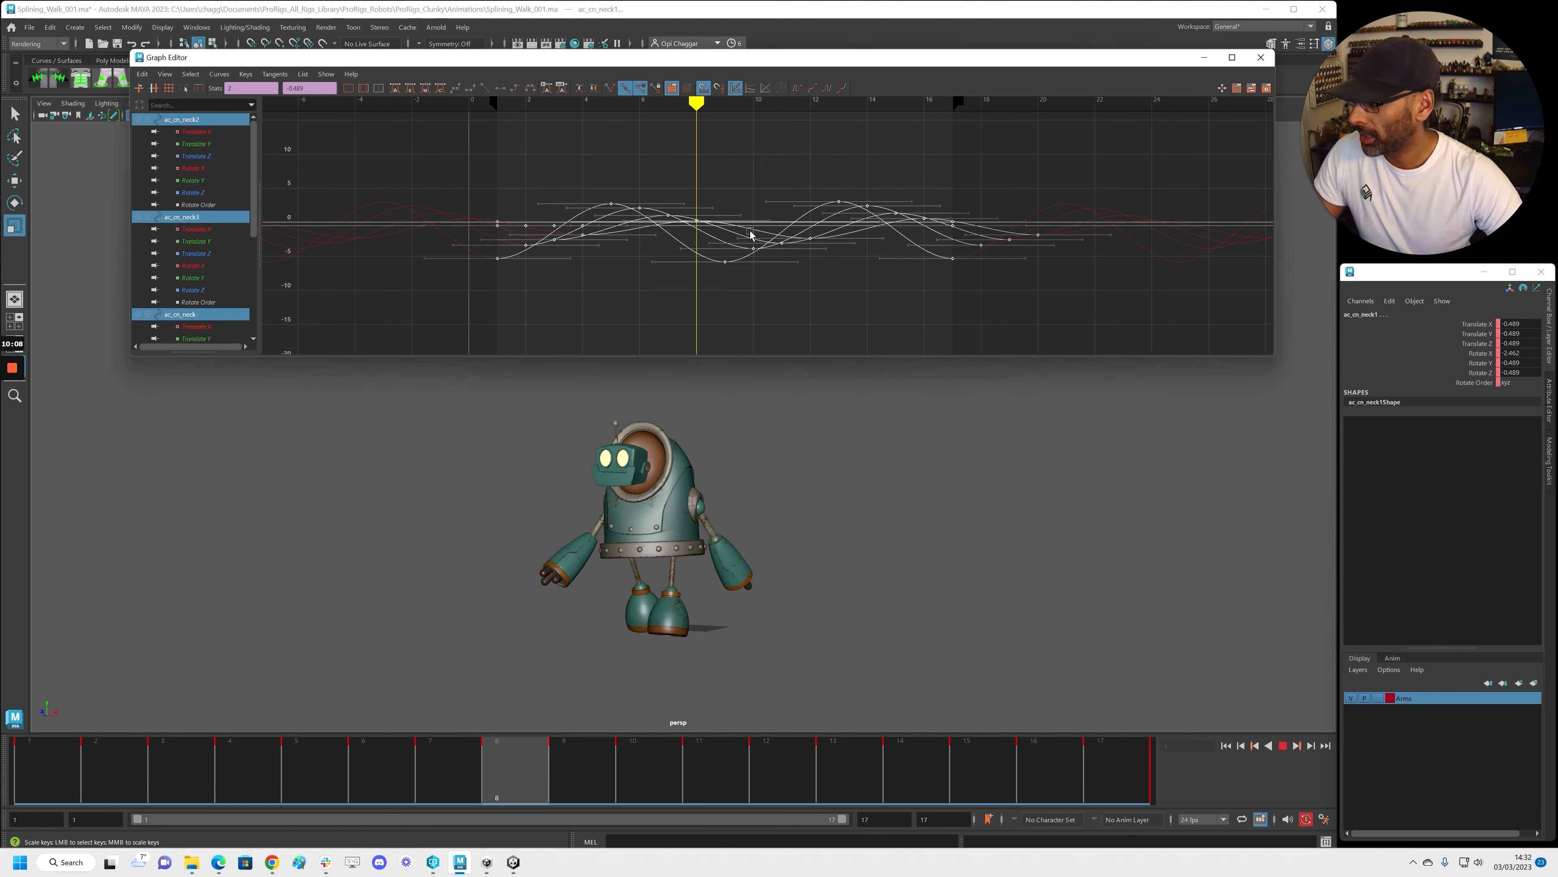
pyautogui.moveTo(754, 223); pyautogui.dragTo(754, 222, button='middle')
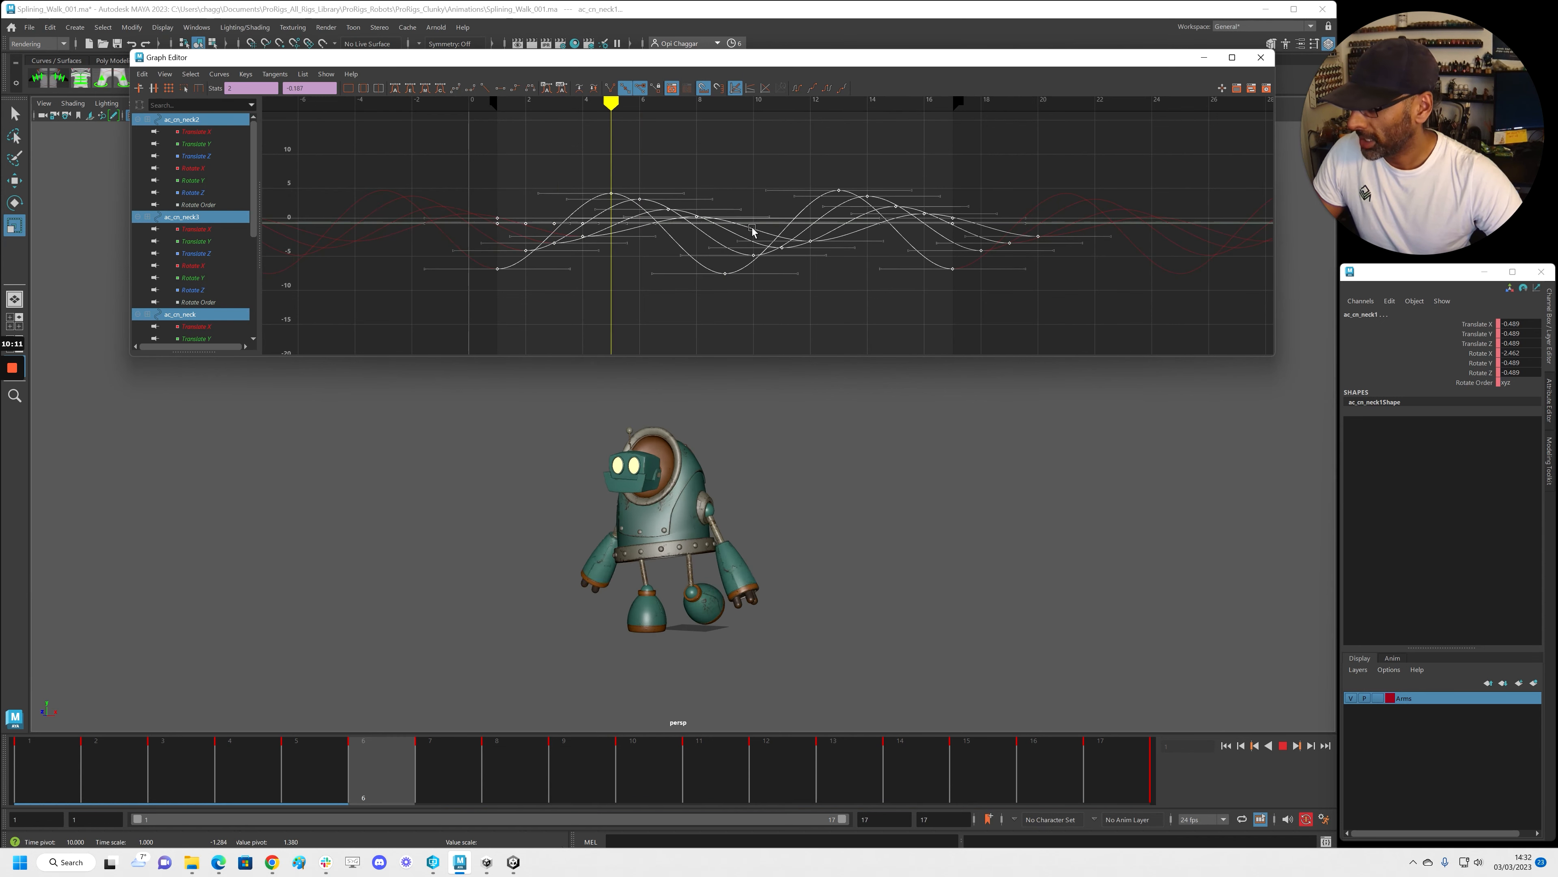
pyautogui.keyDown('alt'); pyautogui.moveTo(741, 459); pyautogui.dragTo(727, 459); pyautogui.keyUp('alt')
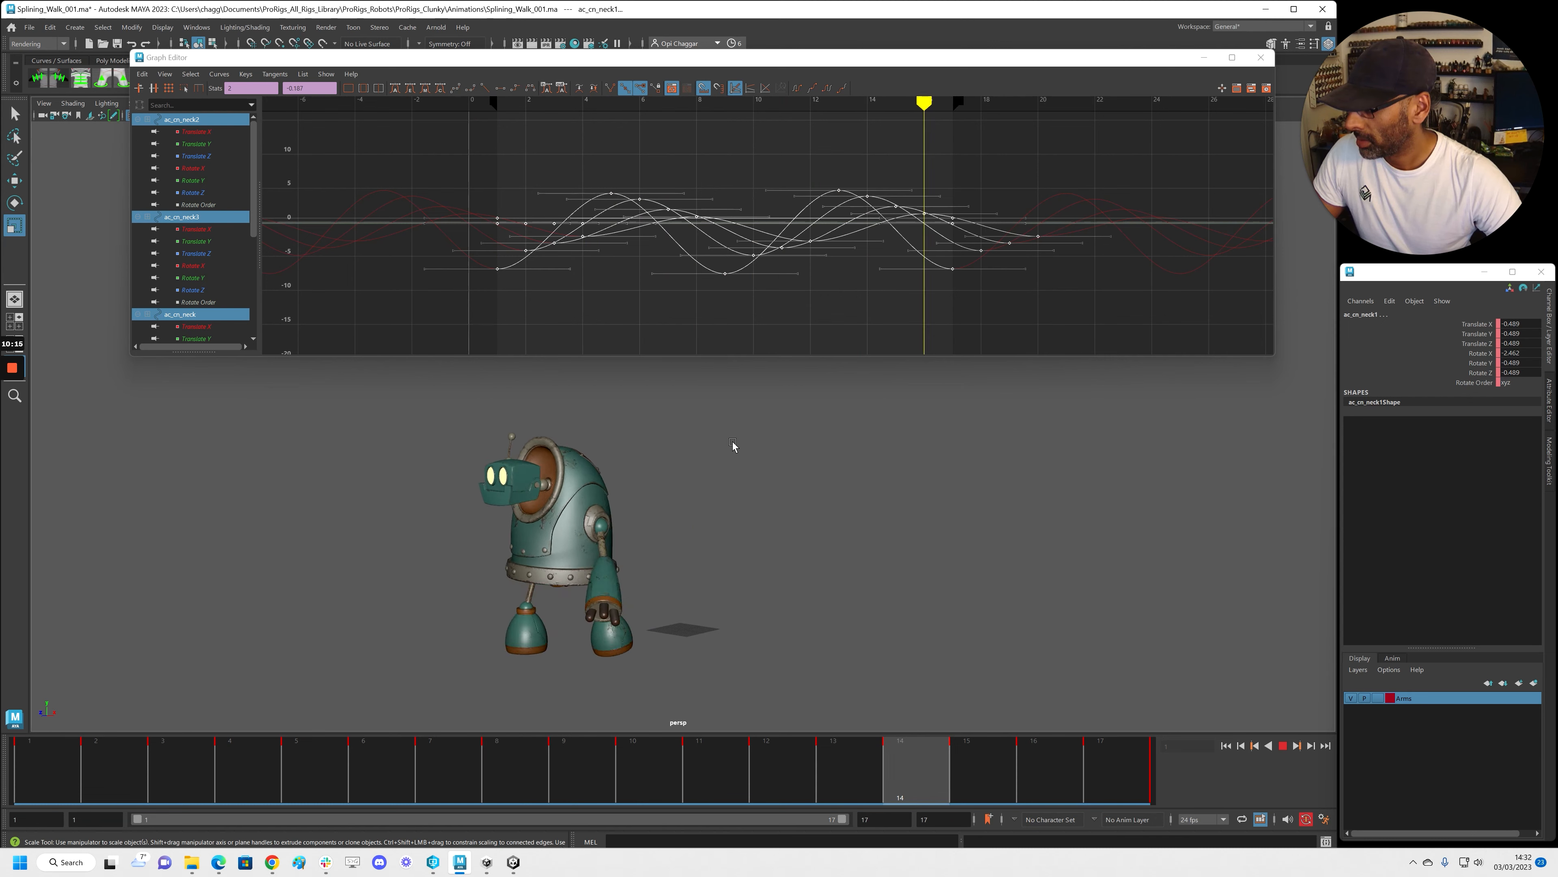
pyautogui.keyDown('shift'); pyautogui.moveTo(768, 233); pyautogui.dragTo(764, 224, button='middle'); pyautogui.keyUp('shift')
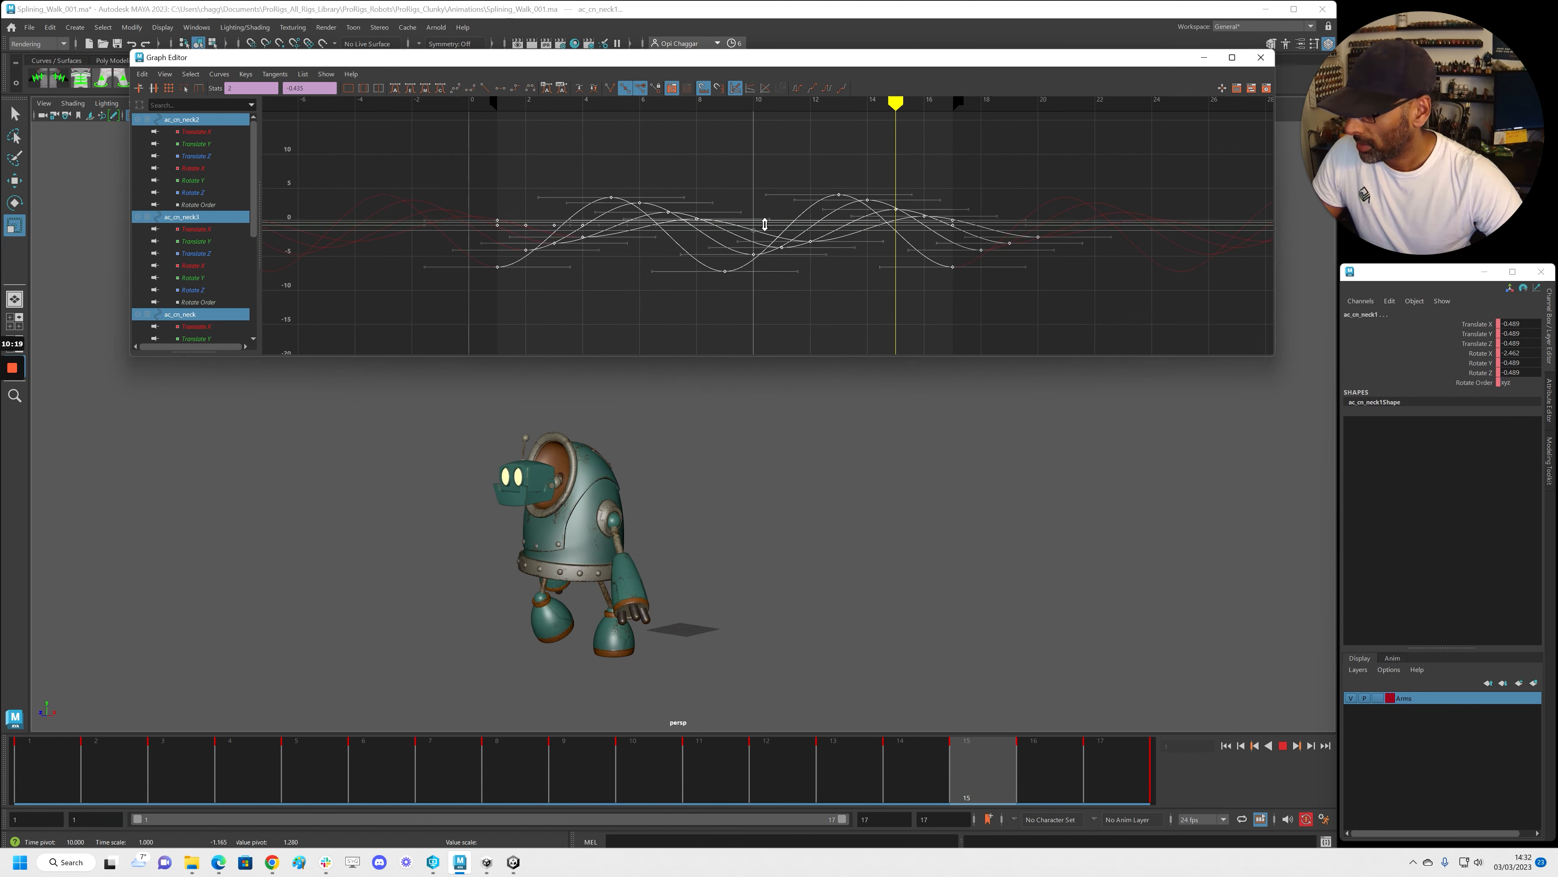
pyautogui.click(802, 304)
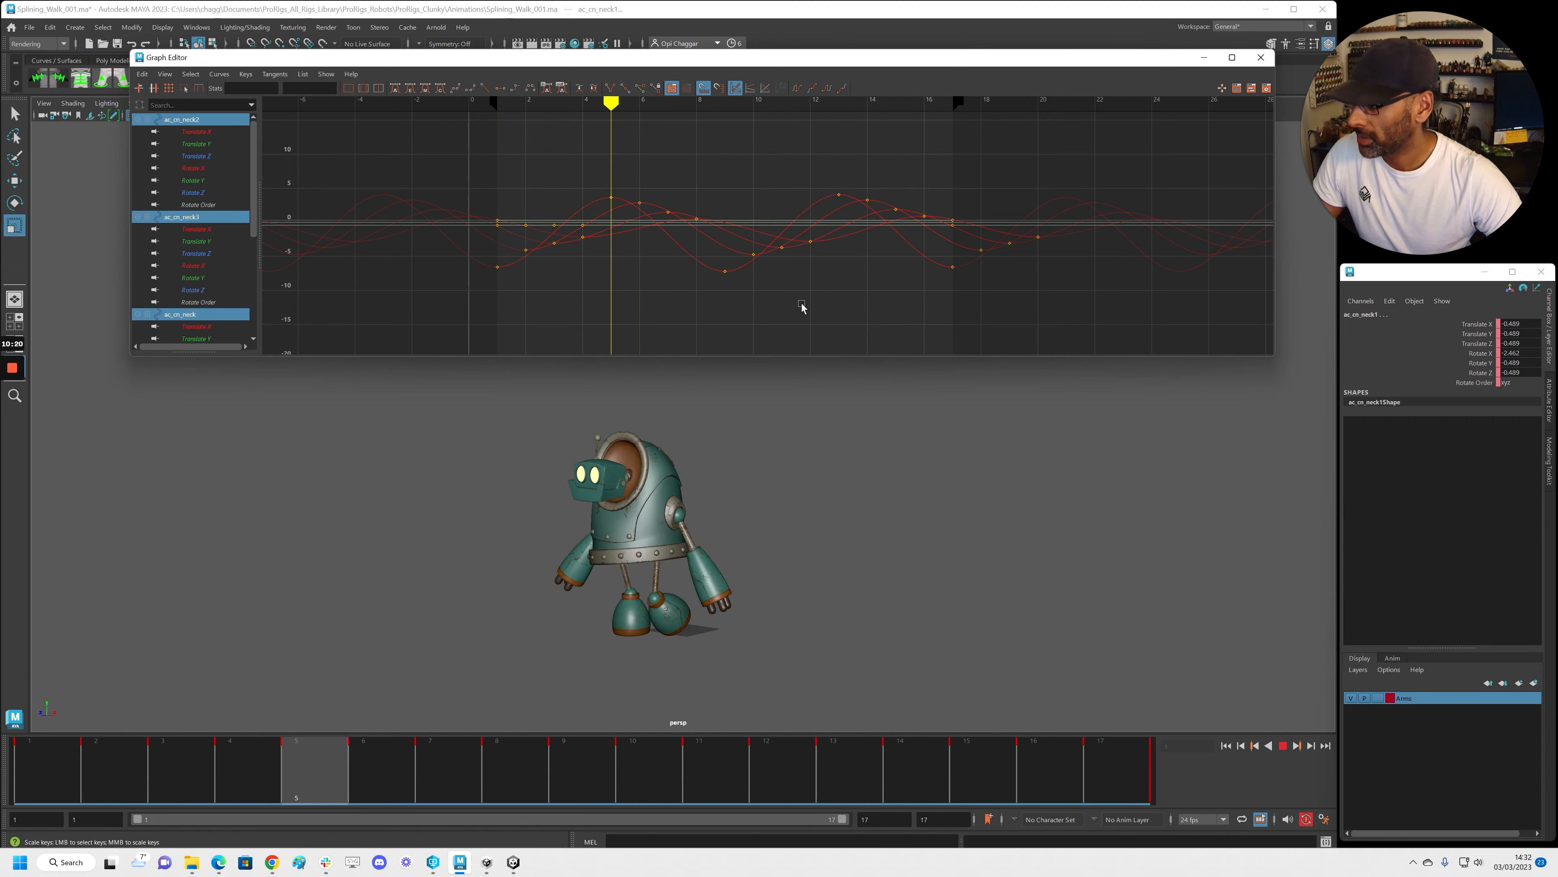
pyautogui.click(812, 428)
# Stop playback, rewind to frame 1 and orbit to a near-front view of the robot
pyautogui.hotkey('alt', 'v')
pyautogui.hotkey('alt', 'v')
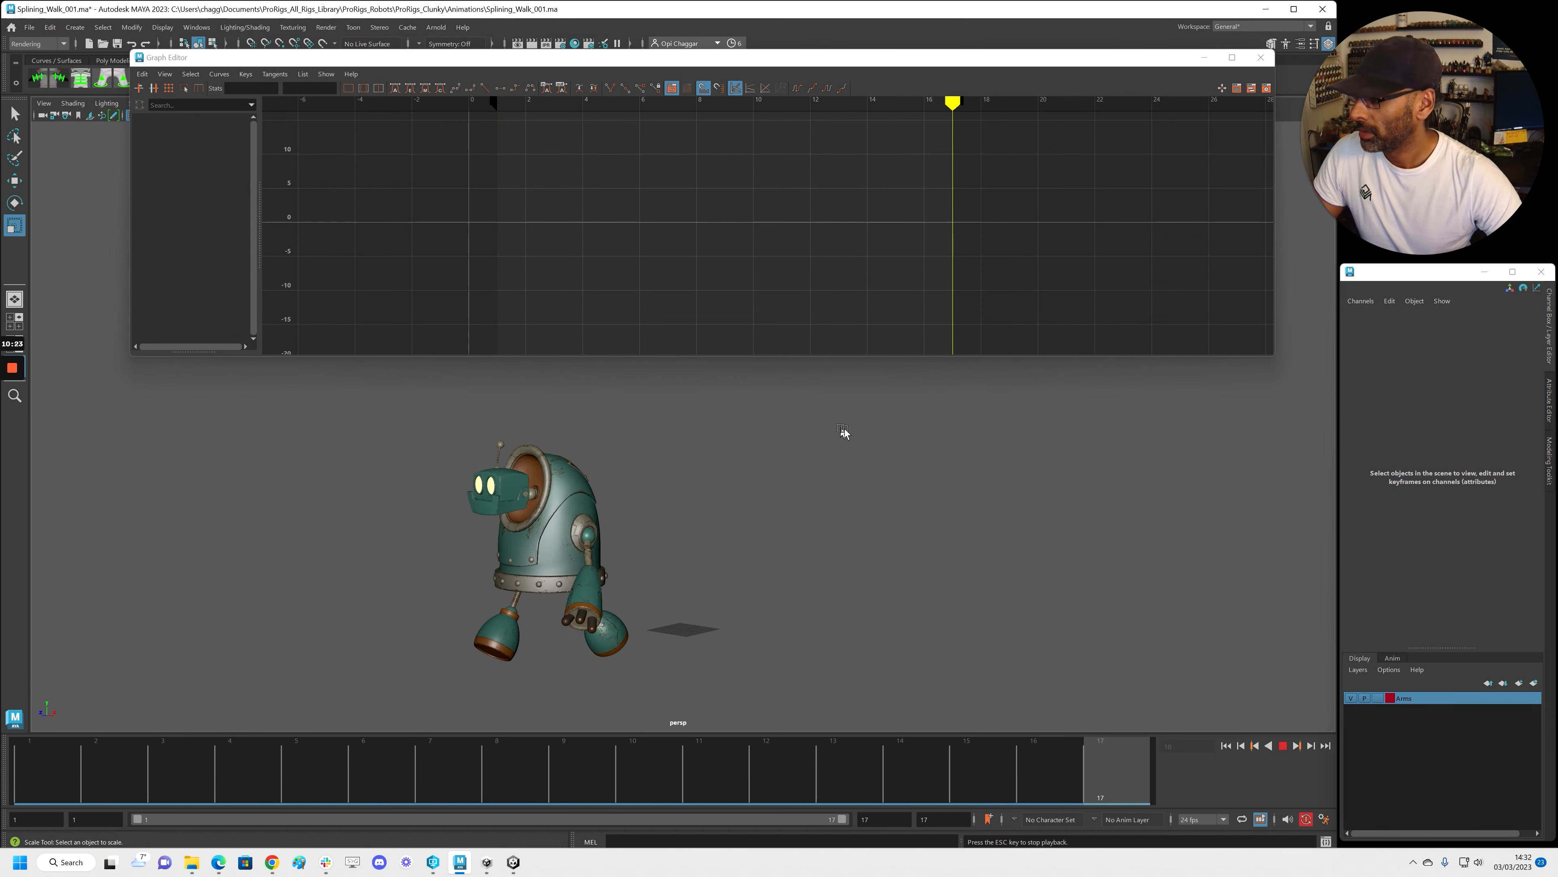
pyautogui.keyDown('alt'); pyautogui.moveTo(552, 496); pyautogui.dragTo(881, 483); pyautogui.keyUp('alt')
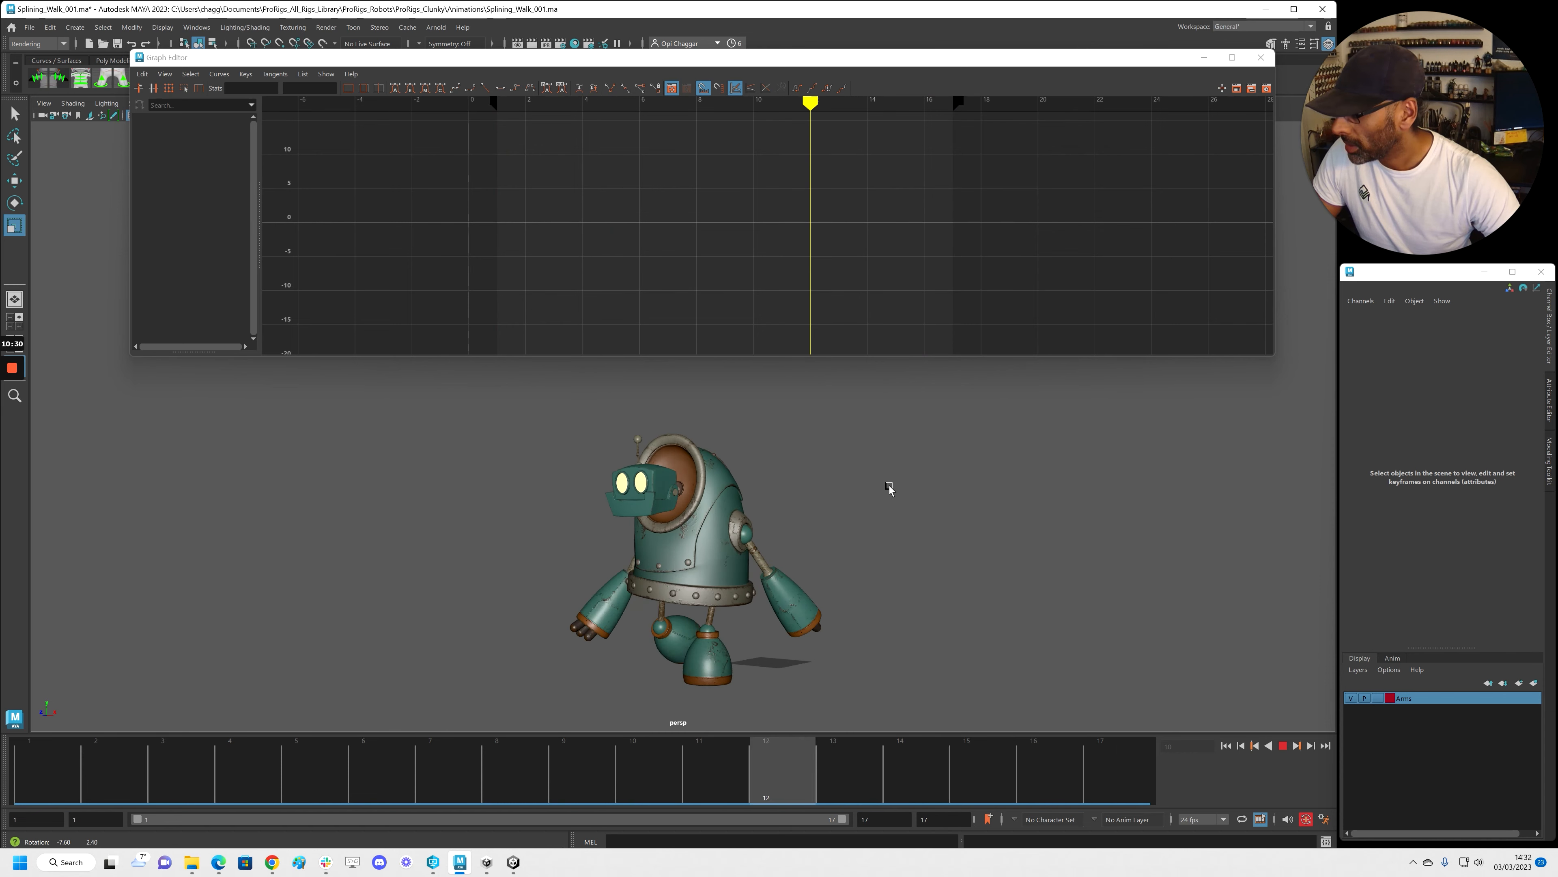
pyautogui.hotkey('alt', 'v')
pyautogui.hotkey('alt', 'shift', 'v')
pyautogui.moveTo(560, 547)
pyautogui.keyDown('alt'); pyautogui.mouseDown()
pyautogui.moveTo(478, 503)
pyautogui.moveTo(583, 526)
pyautogui.mouseUp(); pyautogui.keyUp('alt')
pyautogui.keyDown('alt'); pyautogui.moveTo(433, 541); pyautogui.dragTo(508, 539, button='right'); pyautogui.keyUp('alt')
pyautogui.keyDown('alt'); pyautogui.moveTo(509, 540); pyautogui.dragTo(530, 578, button='middle'); pyautogui.keyUp('alt')
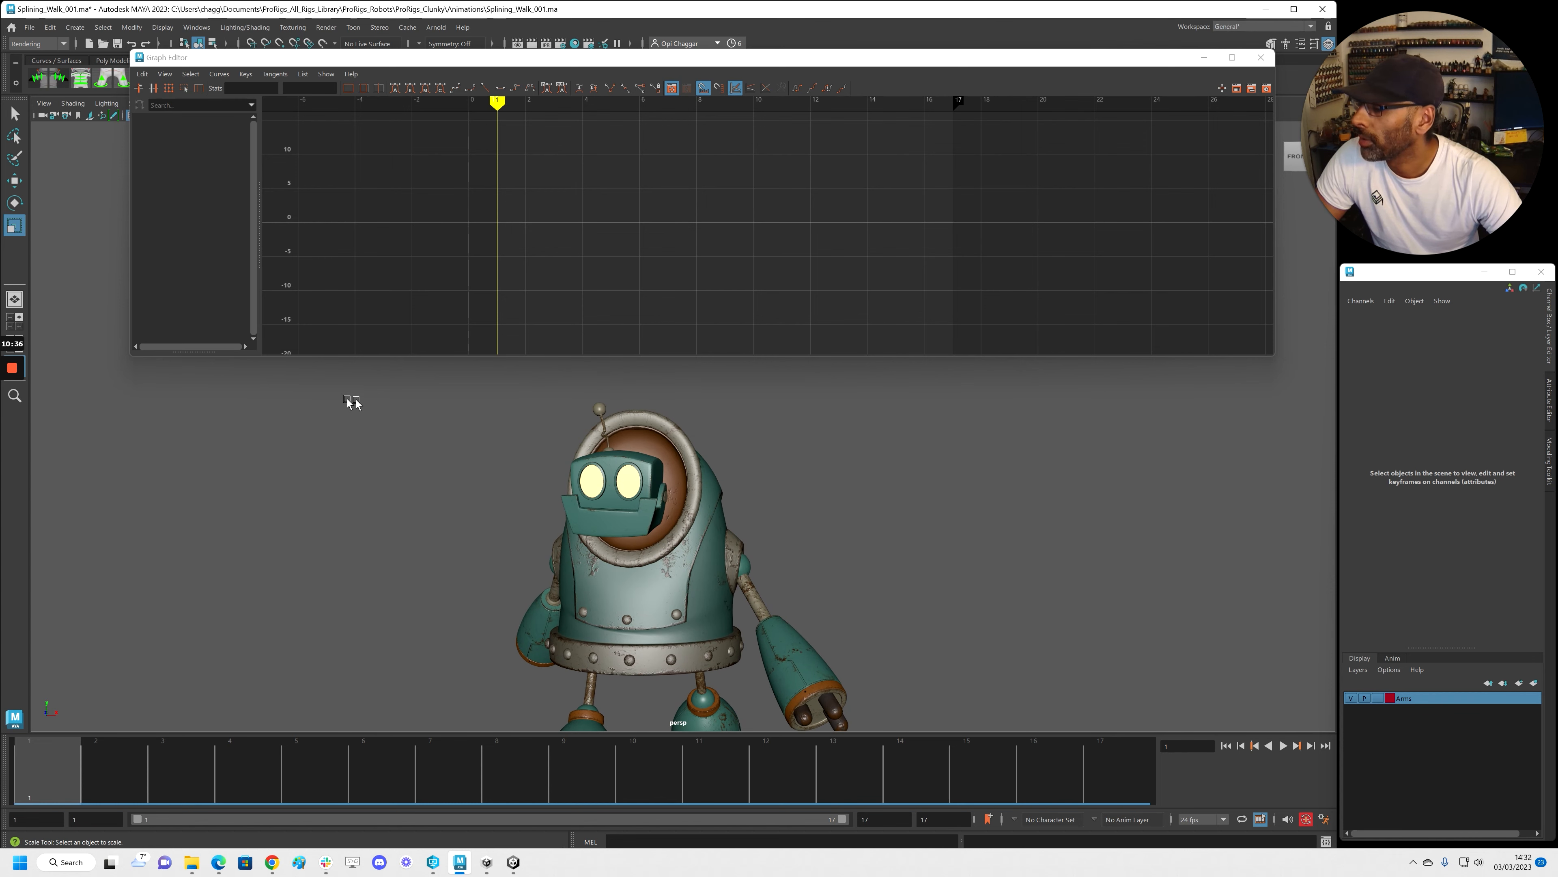
# Zoom in on the robot's head from the side, then back out to a three-quarter full-body view
pyautogui.keyDown('alt'); pyautogui.moveTo(403, 413); pyautogui.dragTo(464, 451); pyautogui.keyUp('alt')
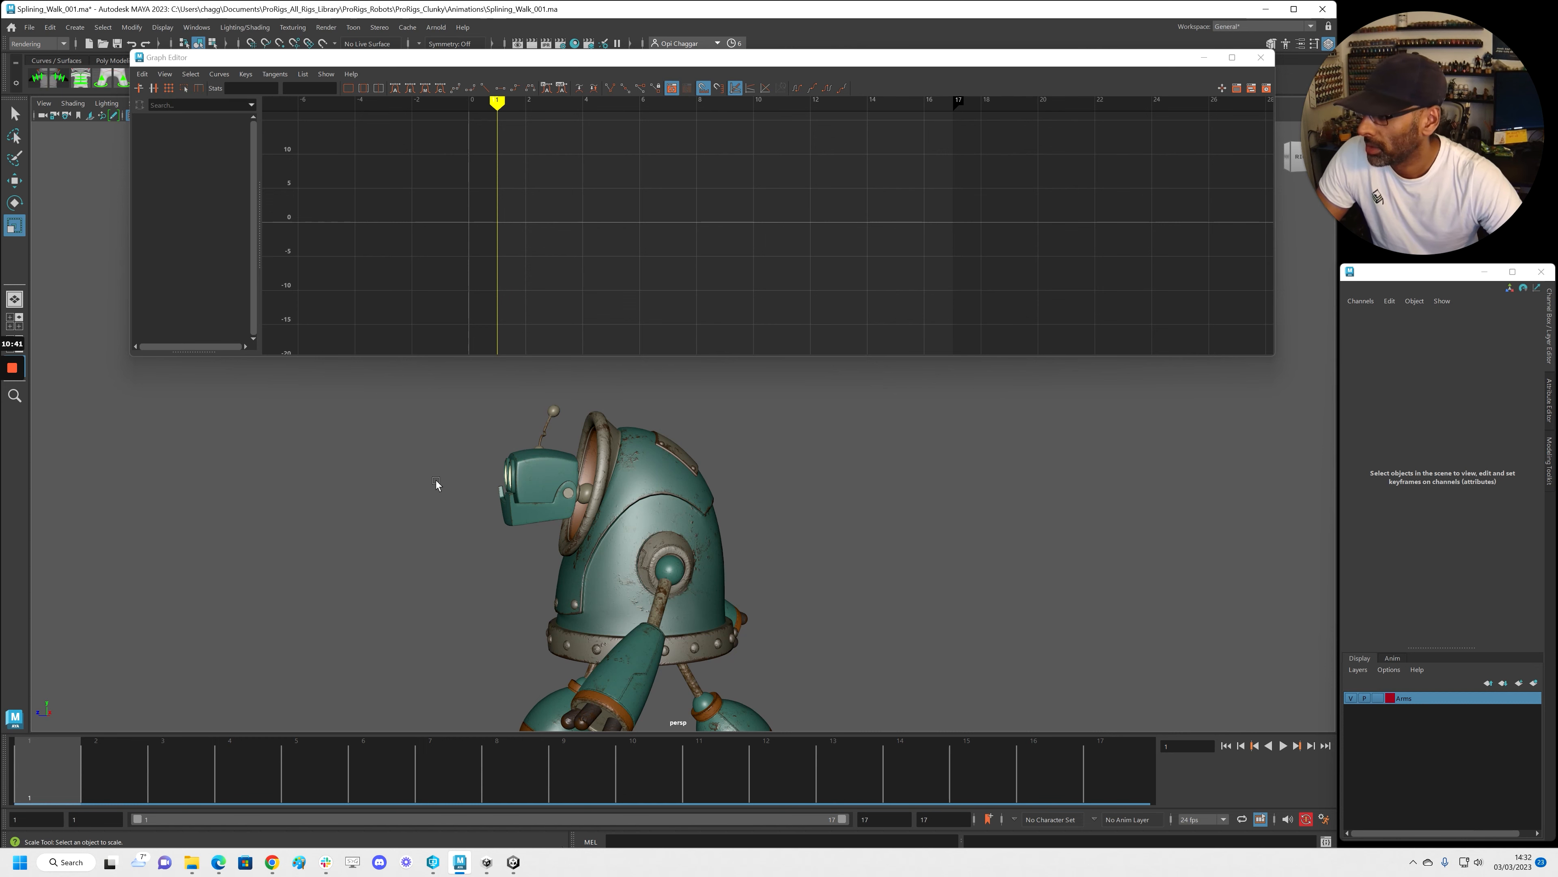
pyautogui.keyDown('alt'); pyautogui.moveTo(407, 464); pyautogui.dragTo(448, 470, button='right'); pyautogui.keyUp('alt')
pyautogui.keyDown('alt'); pyautogui.moveTo(448, 470); pyautogui.dragTo(482, 491, button='middle'); pyautogui.keyUp('alt')
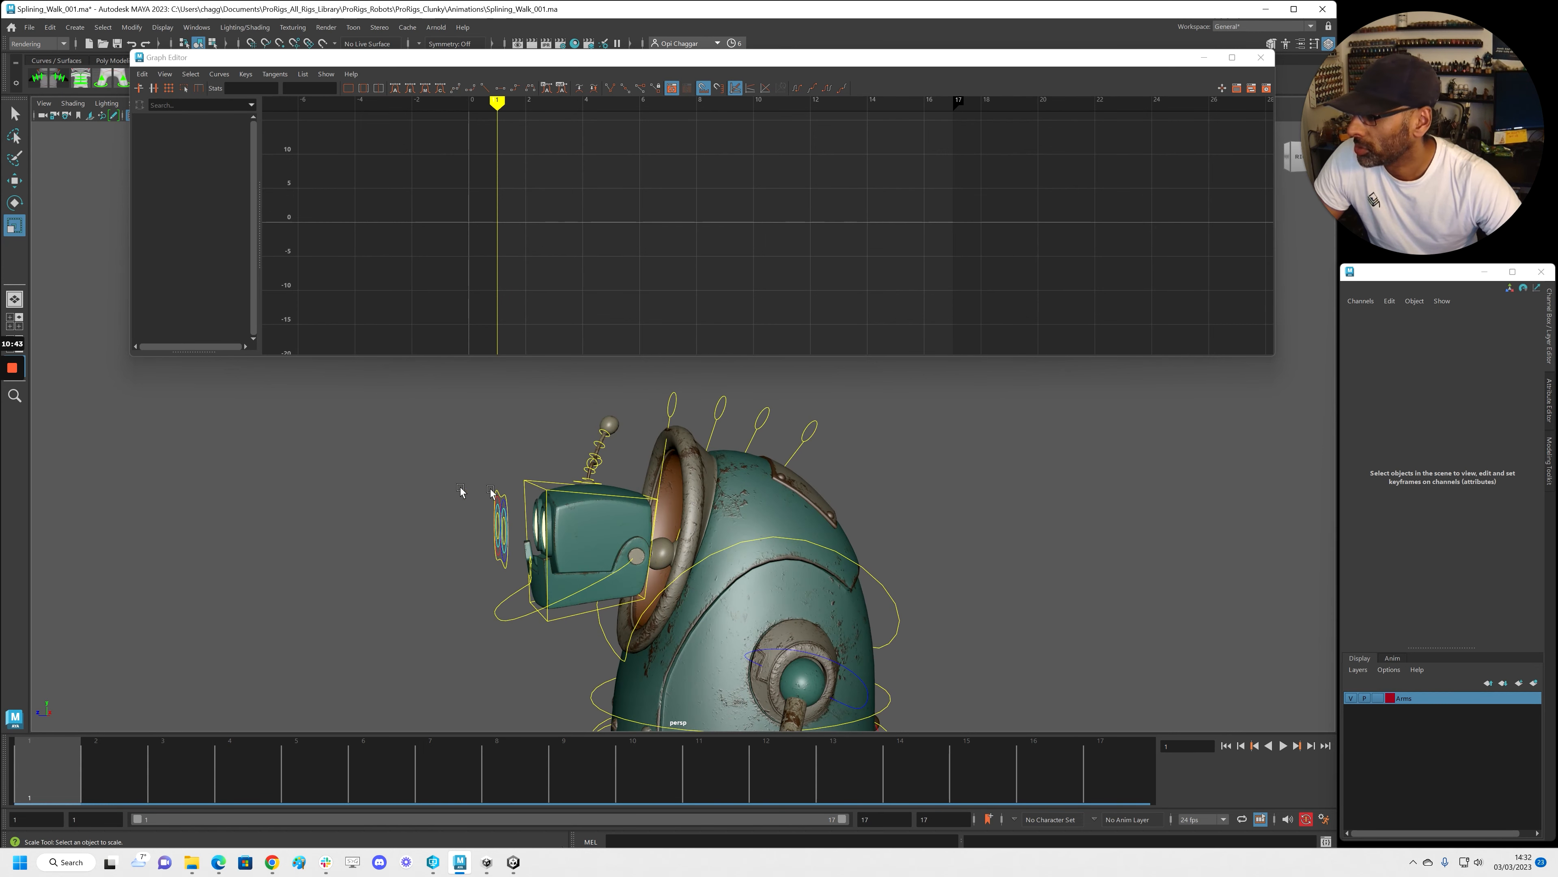
pyautogui.keyDown('alt'); pyautogui.moveTo(482, 491); pyautogui.dragTo(563, 508, button='right'); pyautogui.keyUp('alt')
pyautogui.keyDown('alt'); pyautogui.moveTo(463, 513); pyautogui.dragTo(534, 521); pyautogui.keyUp('alt')
pyautogui.keyDown('alt'); pyautogui.moveTo(833, 517); pyautogui.dragTo(553, 518, button='right'); pyautogui.keyUp('alt')
pyautogui.keyDown('alt'); pyautogui.moveTo(629, 535); pyautogui.dragTo(661, 545); pyautogui.keyUp('alt')
pyautogui.keyDown('alt'); pyautogui.moveTo(693, 545); pyautogui.dragTo(662, 543, button='right'); pyautogui.keyUp('alt')
pyautogui.keyDown('alt'); pyautogui.moveTo(662, 543); pyautogui.dragTo(676, 547); pyautogui.keyUp('alt')
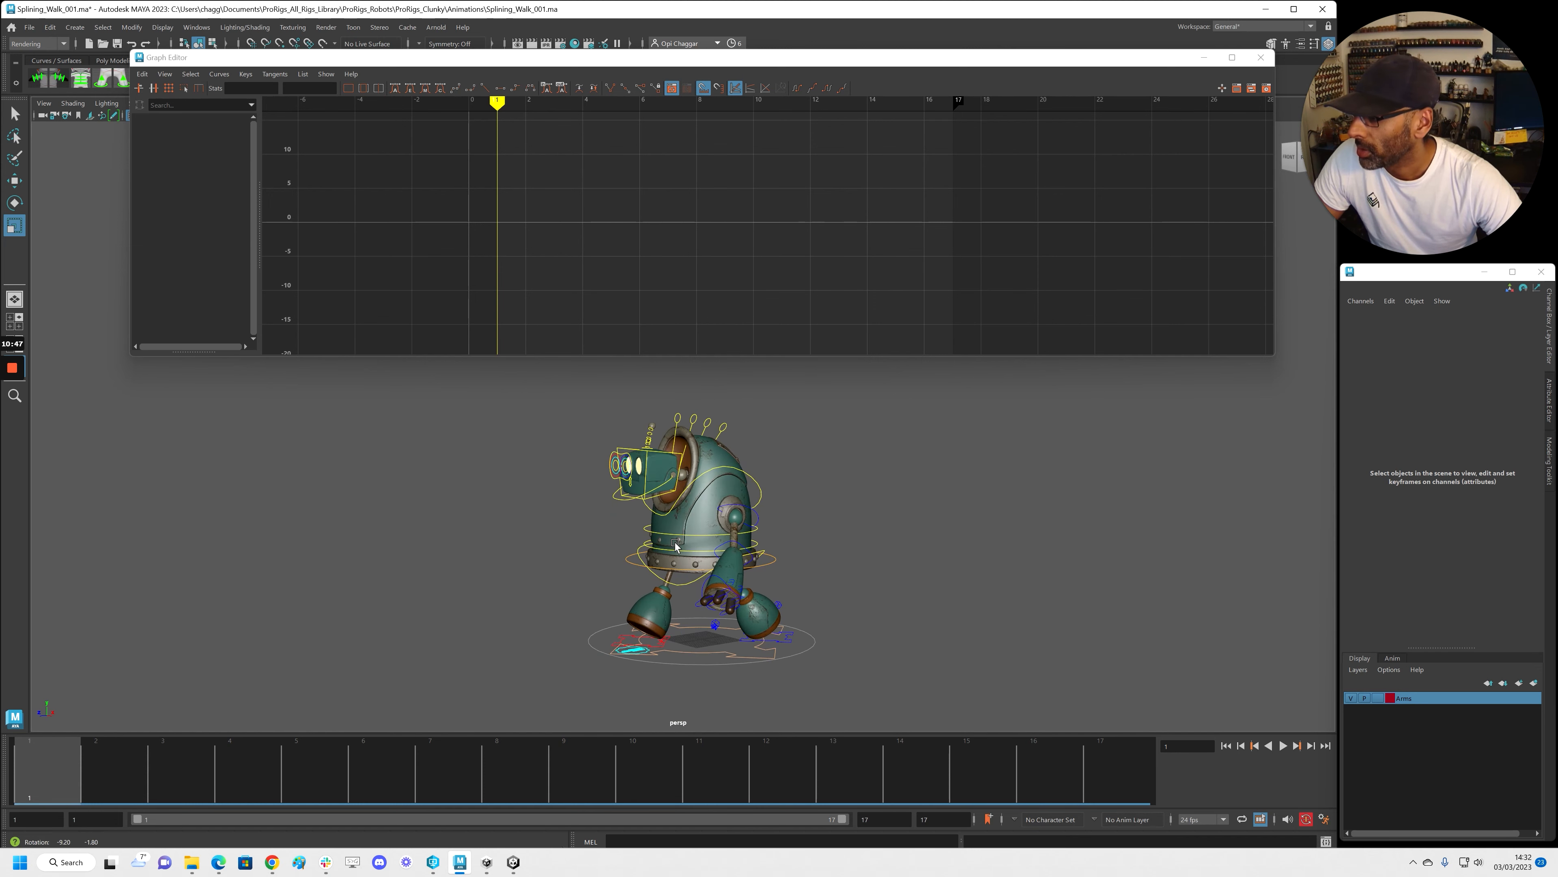
# Play the walk cycle with the rig controls hidden and the Graph Editor moved aside
pyautogui.hotkey('alt', 'v')
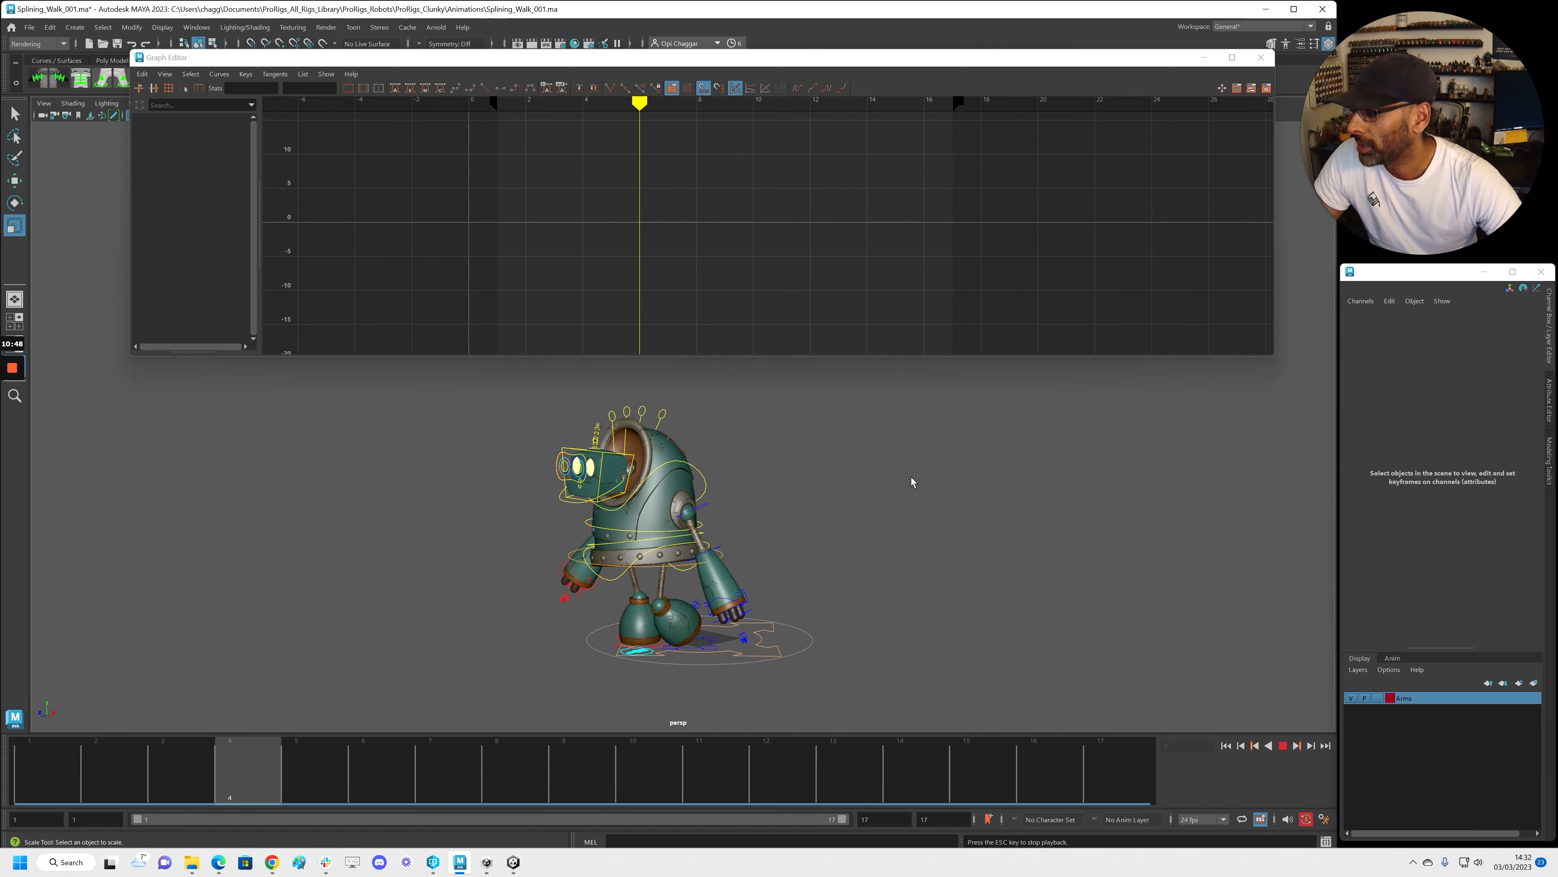
pyautogui.hotkey('alt', '1')
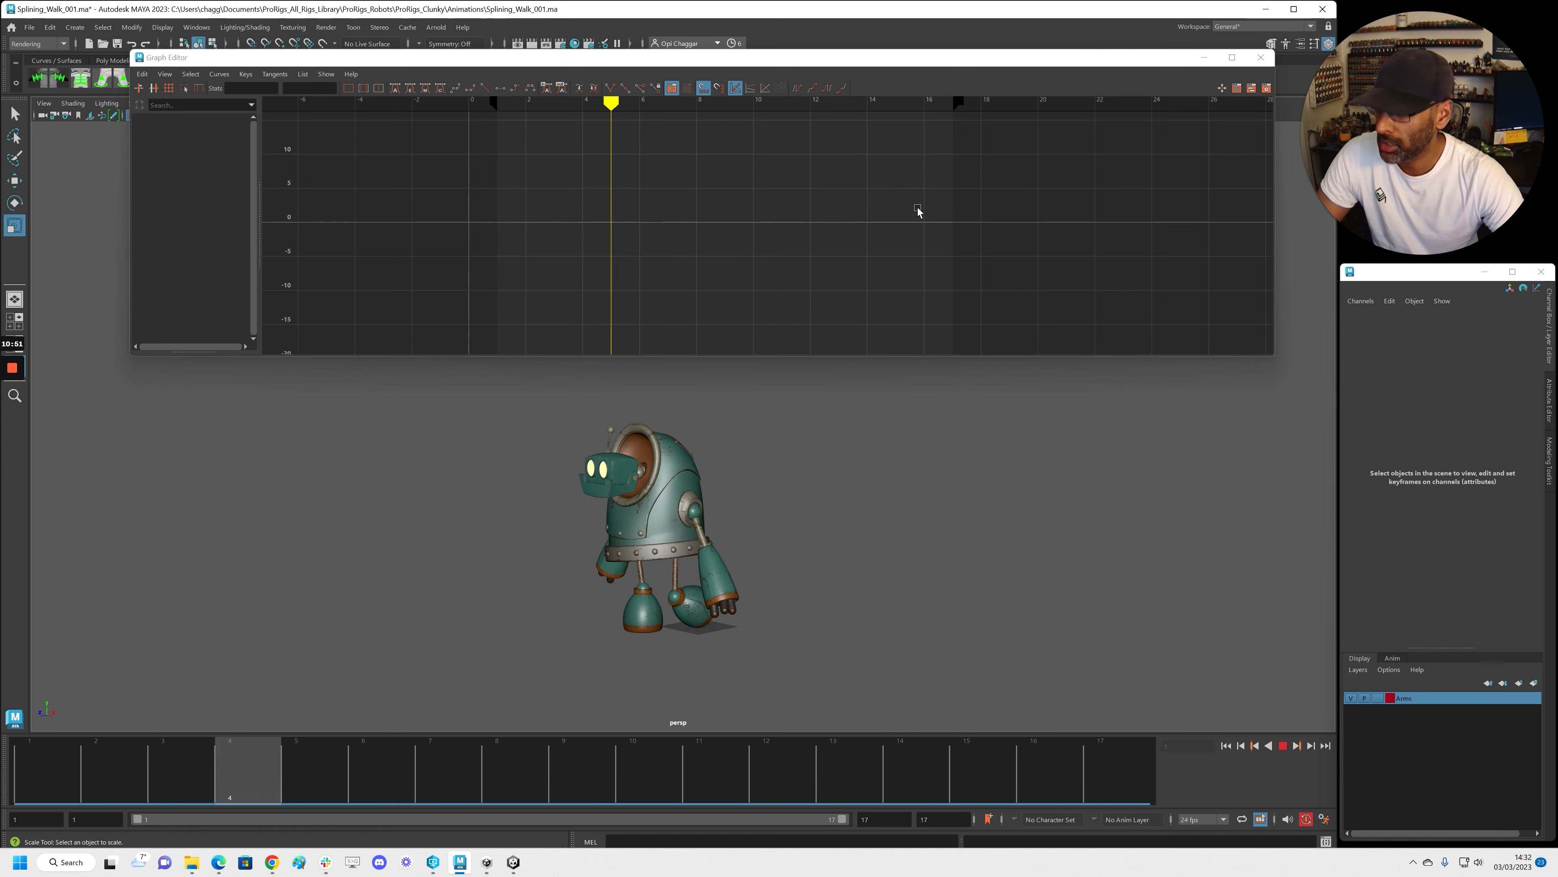
pyautogui.moveTo(797, 60); pyautogui.dragTo(1557, 190)
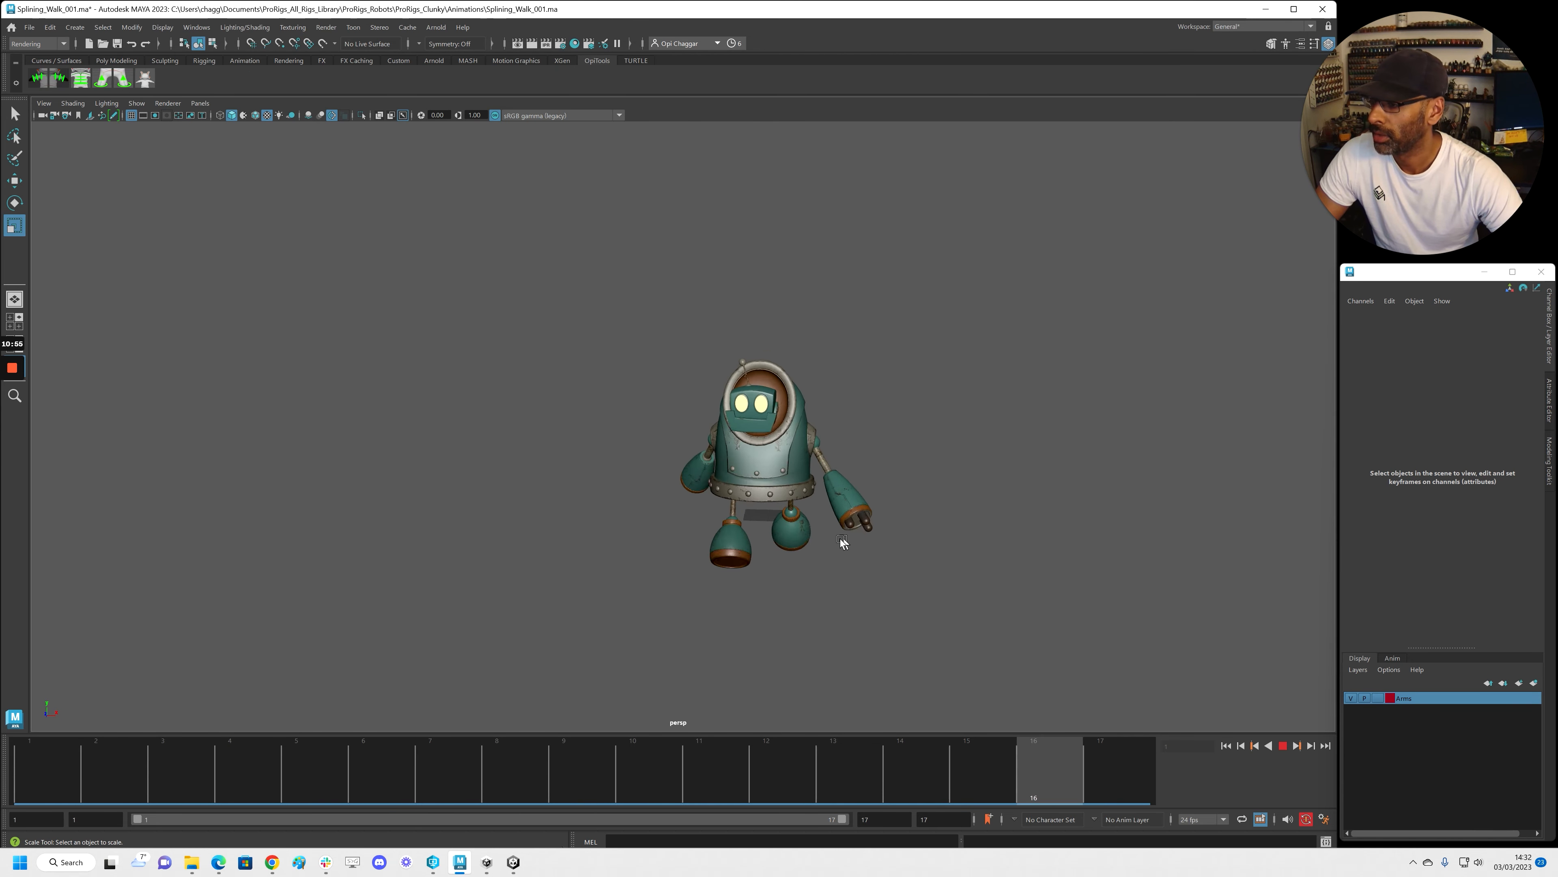
# Stop playback at frame 1, show the rig controls again and select the ac_cn_head control
pyautogui.keyDown('alt'); pyautogui.moveTo(856, 531); pyautogui.dragTo(793, 532); pyautogui.keyUp('alt')
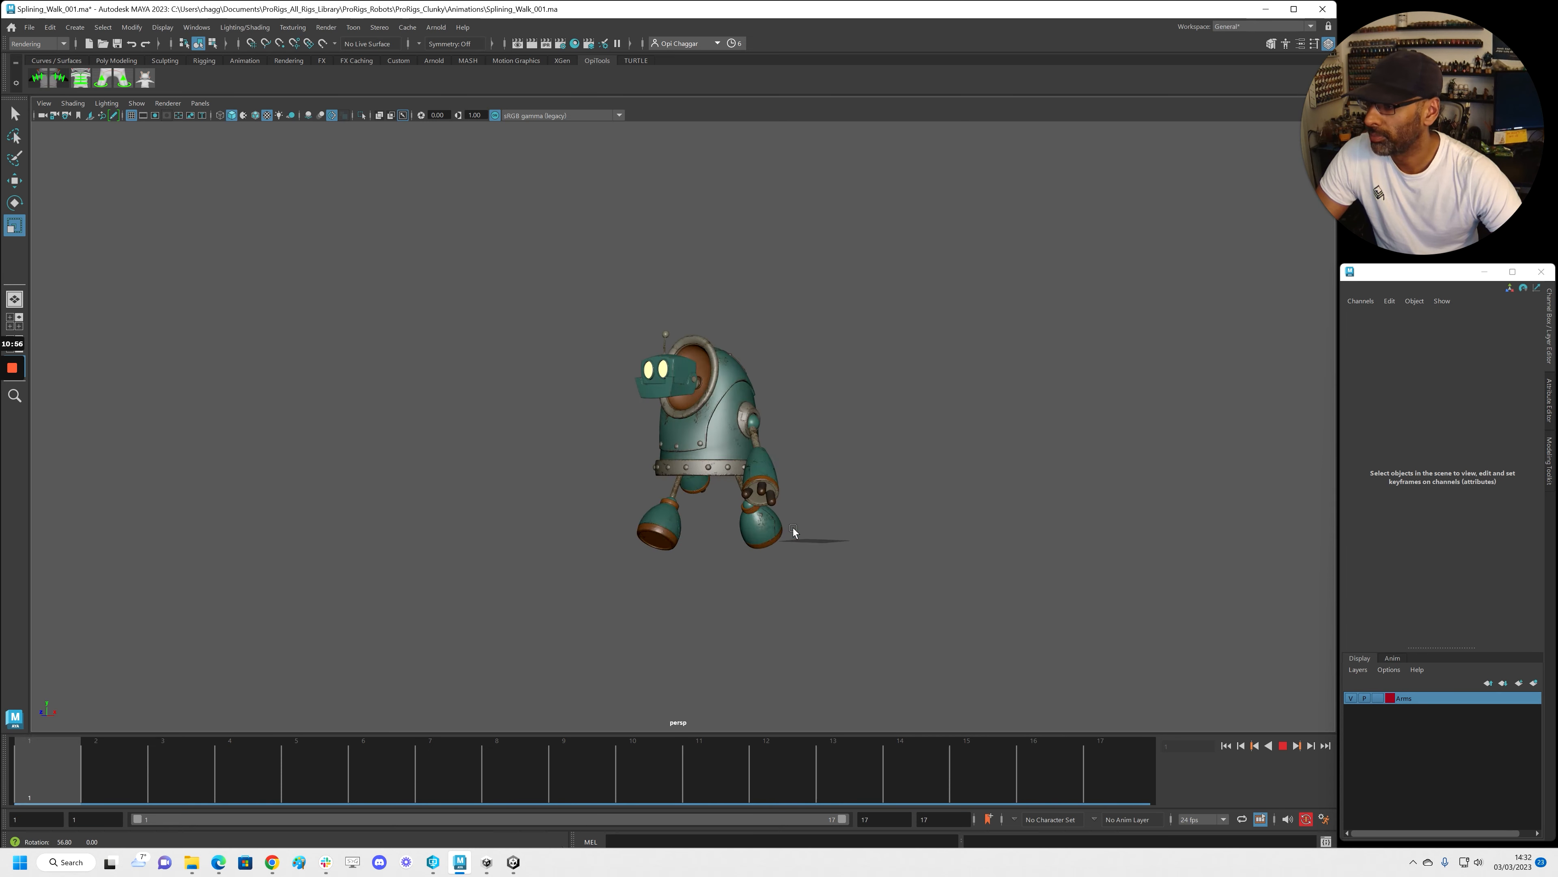
pyautogui.hotkey('alt', 'v')
pyautogui.click(51, 765)
pyautogui.keyDown('alt'); pyautogui.moveTo(770, 535); pyautogui.dragTo(871, 524, button='right'); pyautogui.keyUp('alt')
pyautogui.keyDown('alt'); pyautogui.moveTo(840, 516); pyautogui.dragTo(546, 485, button='middle'); pyautogui.keyUp('alt')
pyautogui.keyDown('alt'); pyautogui.moveTo(353, 326); pyautogui.dragTo(396, 333); pyautogui.keyUp('alt')
pyautogui.hotkey('alt', '1')
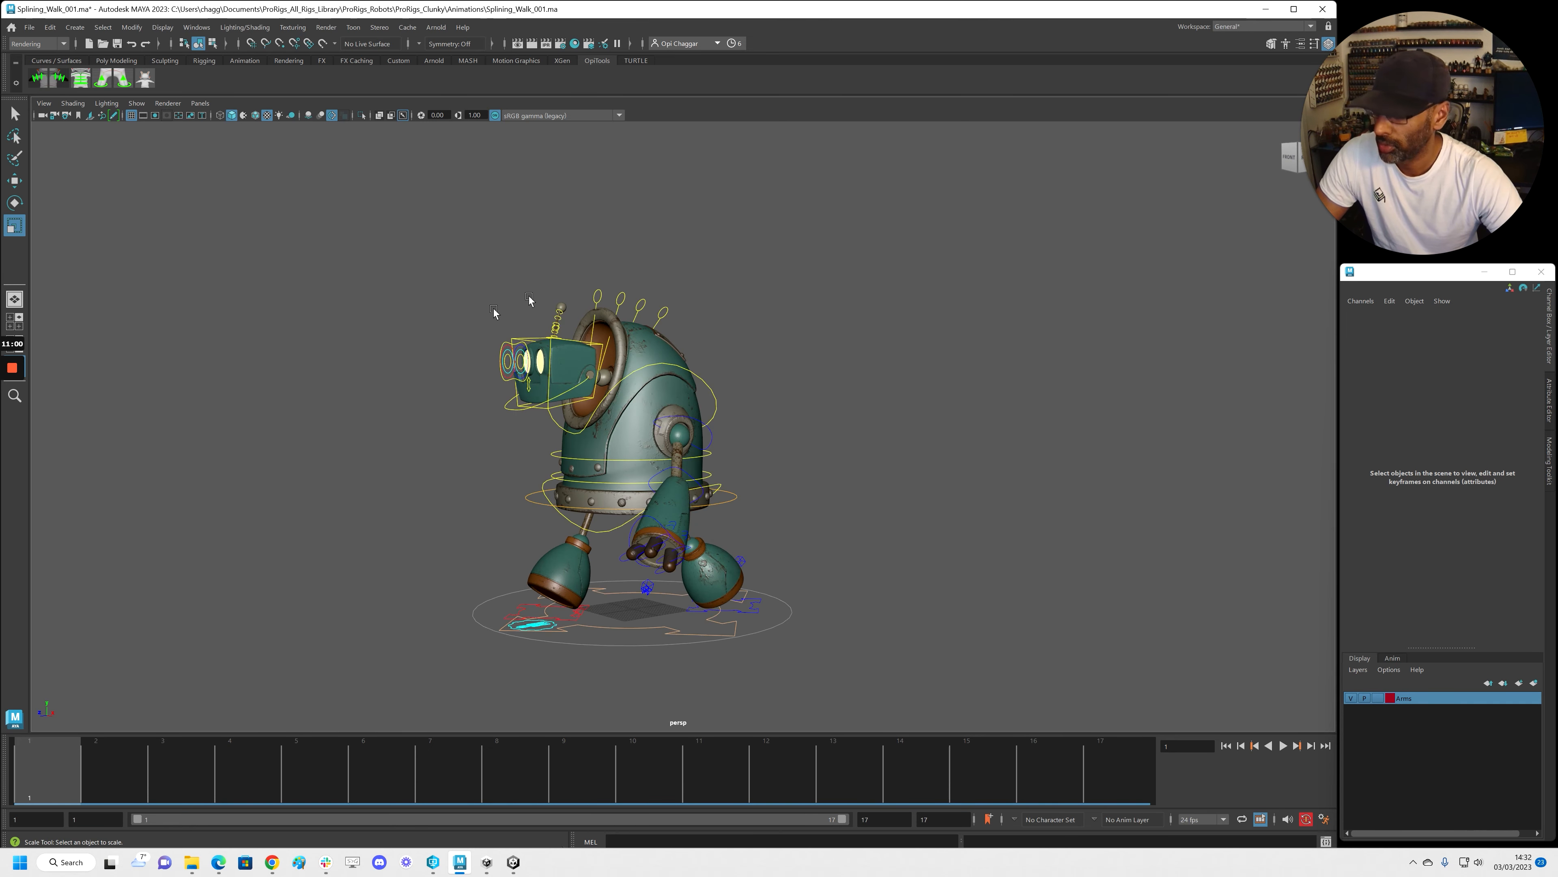
pyautogui.click(528, 341)
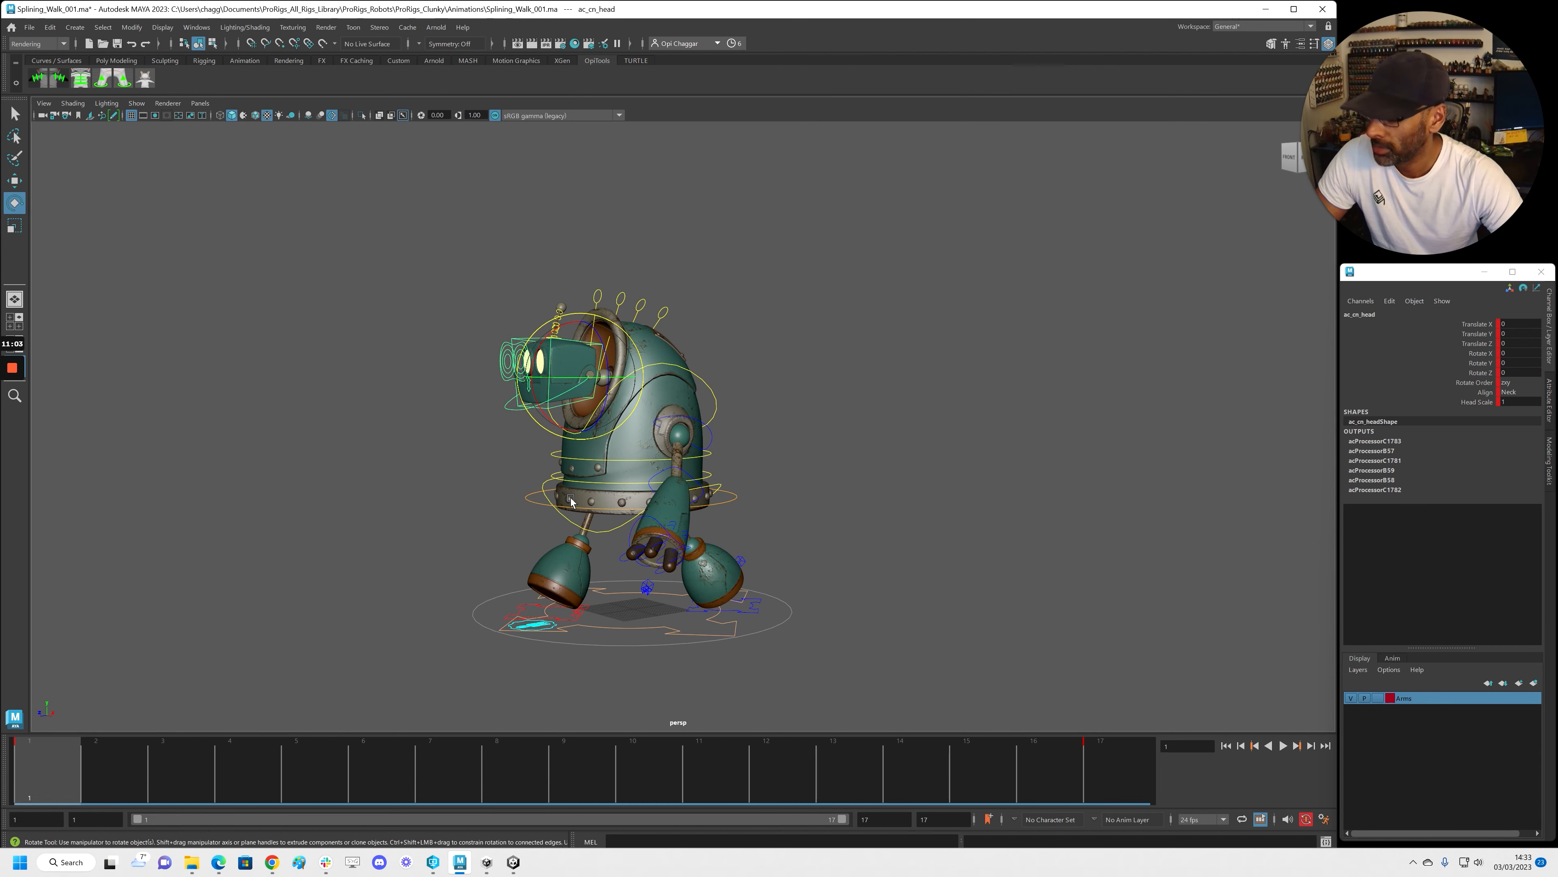
# Key the head's Rotate X tilt through frames 1, 5, 9, 13 and 17
pyautogui.moveTo(95, 776); pyautogui.dragTo(348, 789)
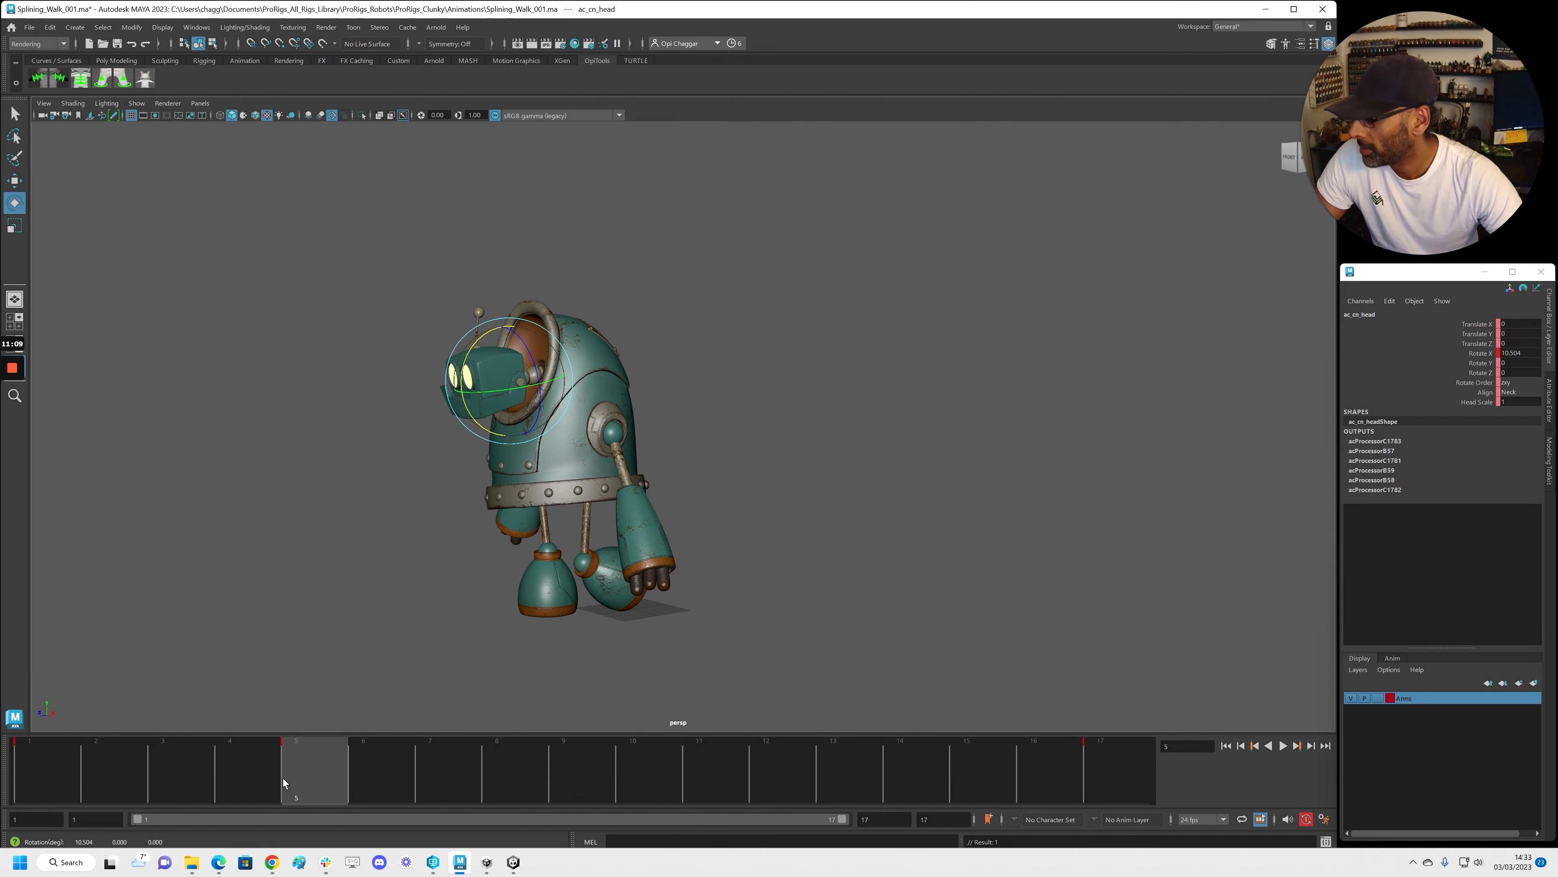
pyautogui.hotkey('alt', 'v')
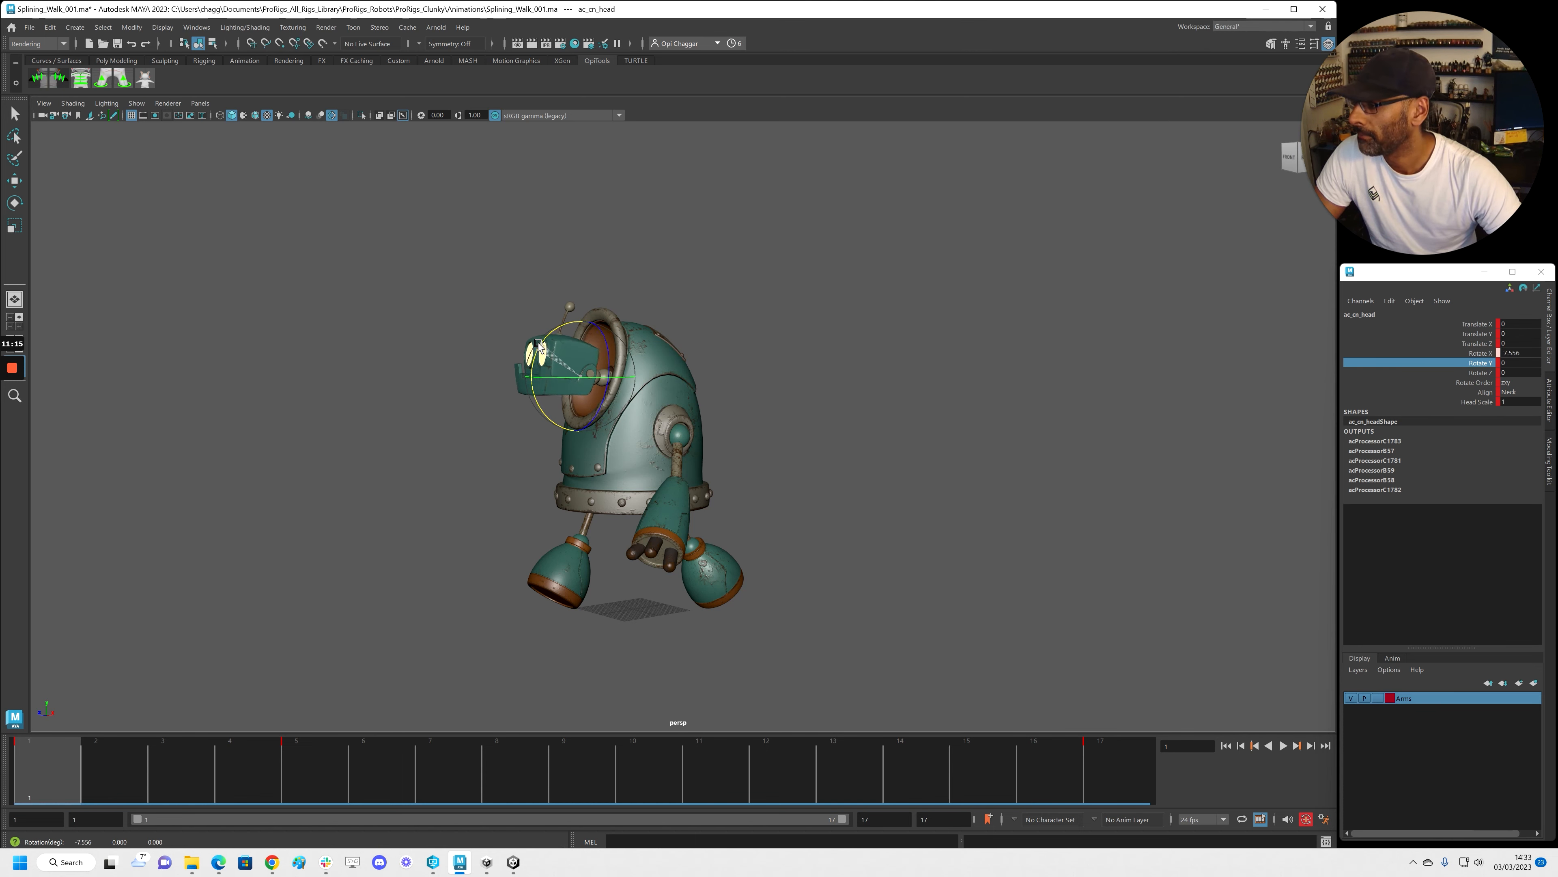
pyautogui.moveTo(153, 744); pyautogui.dragTo(593, 783)
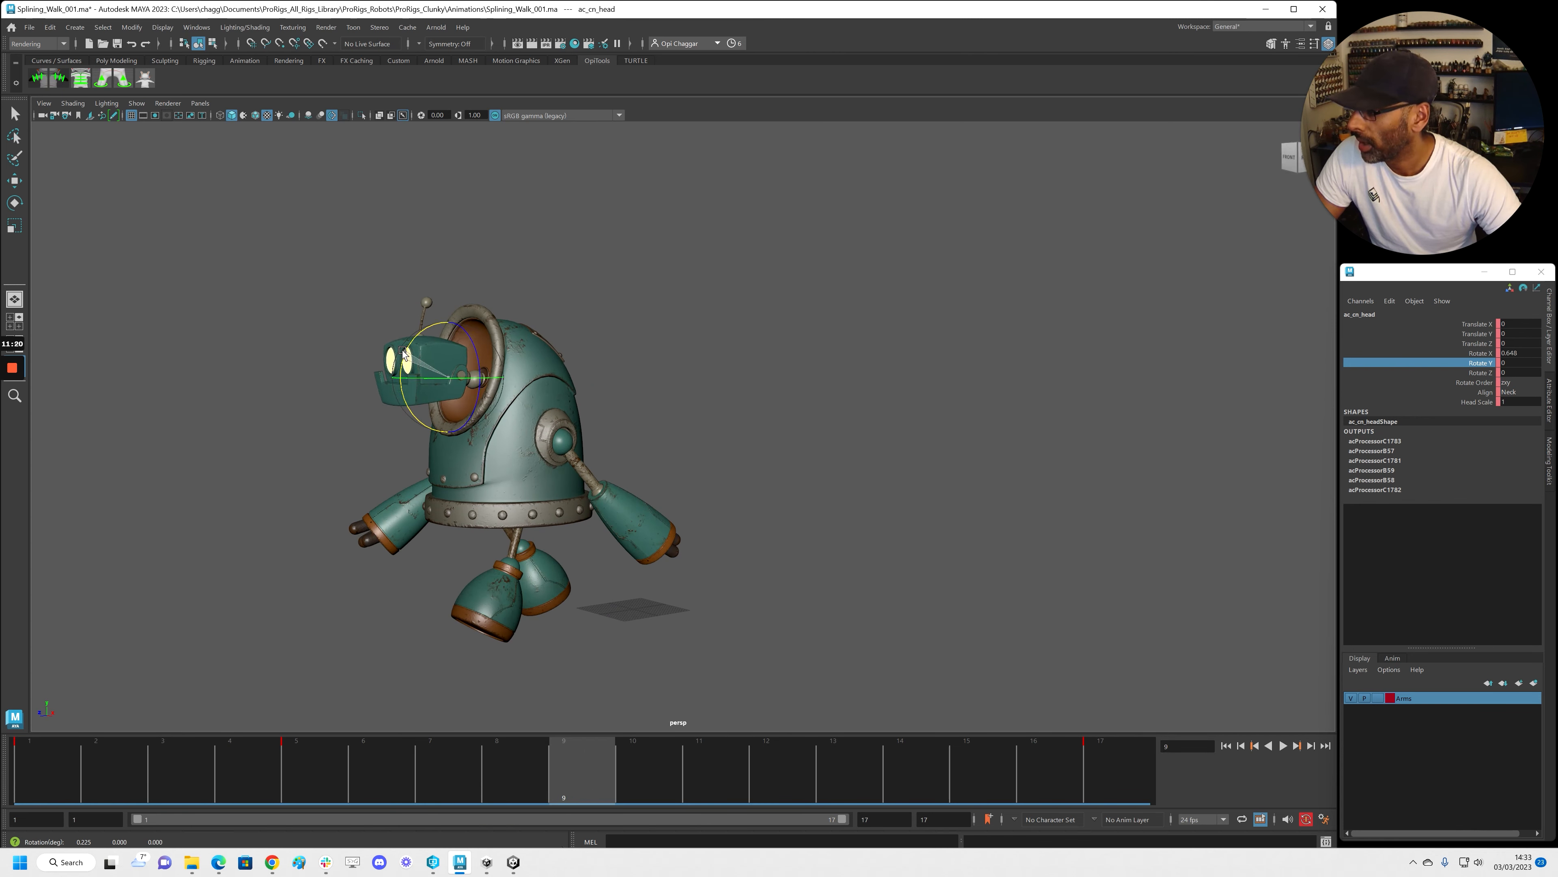
pyautogui.moveTo(627, 767); pyautogui.dragTo(820, 768)
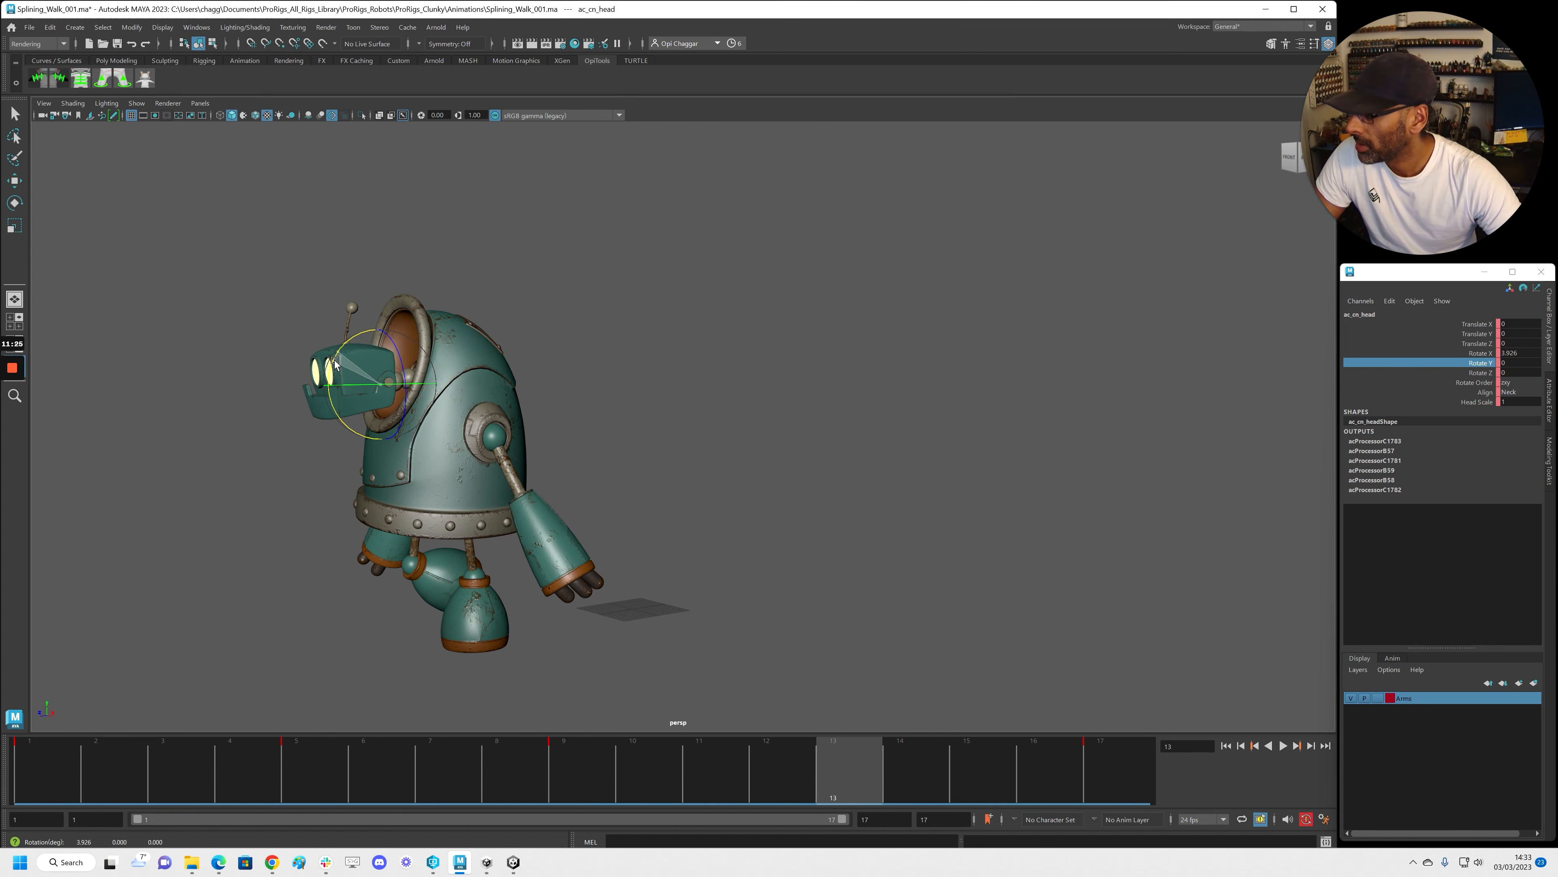
pyautogui.moveTo(850, 759); pyautogui.dragTo(1229, 750)
# Play the walk back to check the new head nod
pyautogui.keyDown('alt'); pyautogui.moveTo(908, 490); pyautogui.dragTo(314, 501, button='right'); pyautogui.keyUp('alt')
pyautogui.hotkey('alt', 'v')
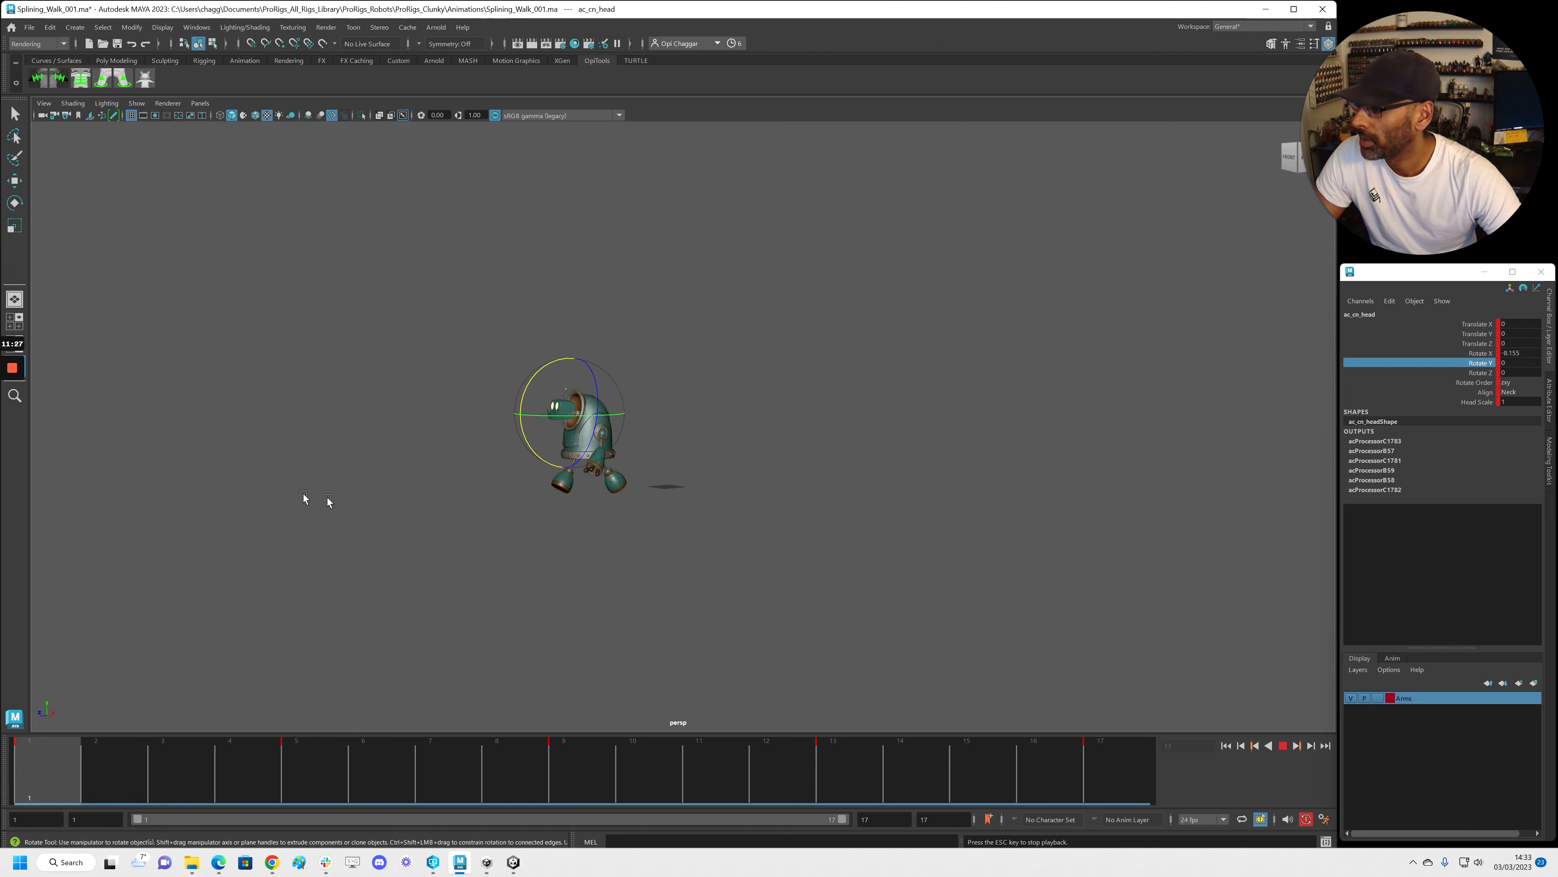
pyautogui.keyDown('alt'); pyautogui.moveTo(507, 565); pyautogui.dragTo(763, 599, button='right'); pyautogui.keyUp('alt')
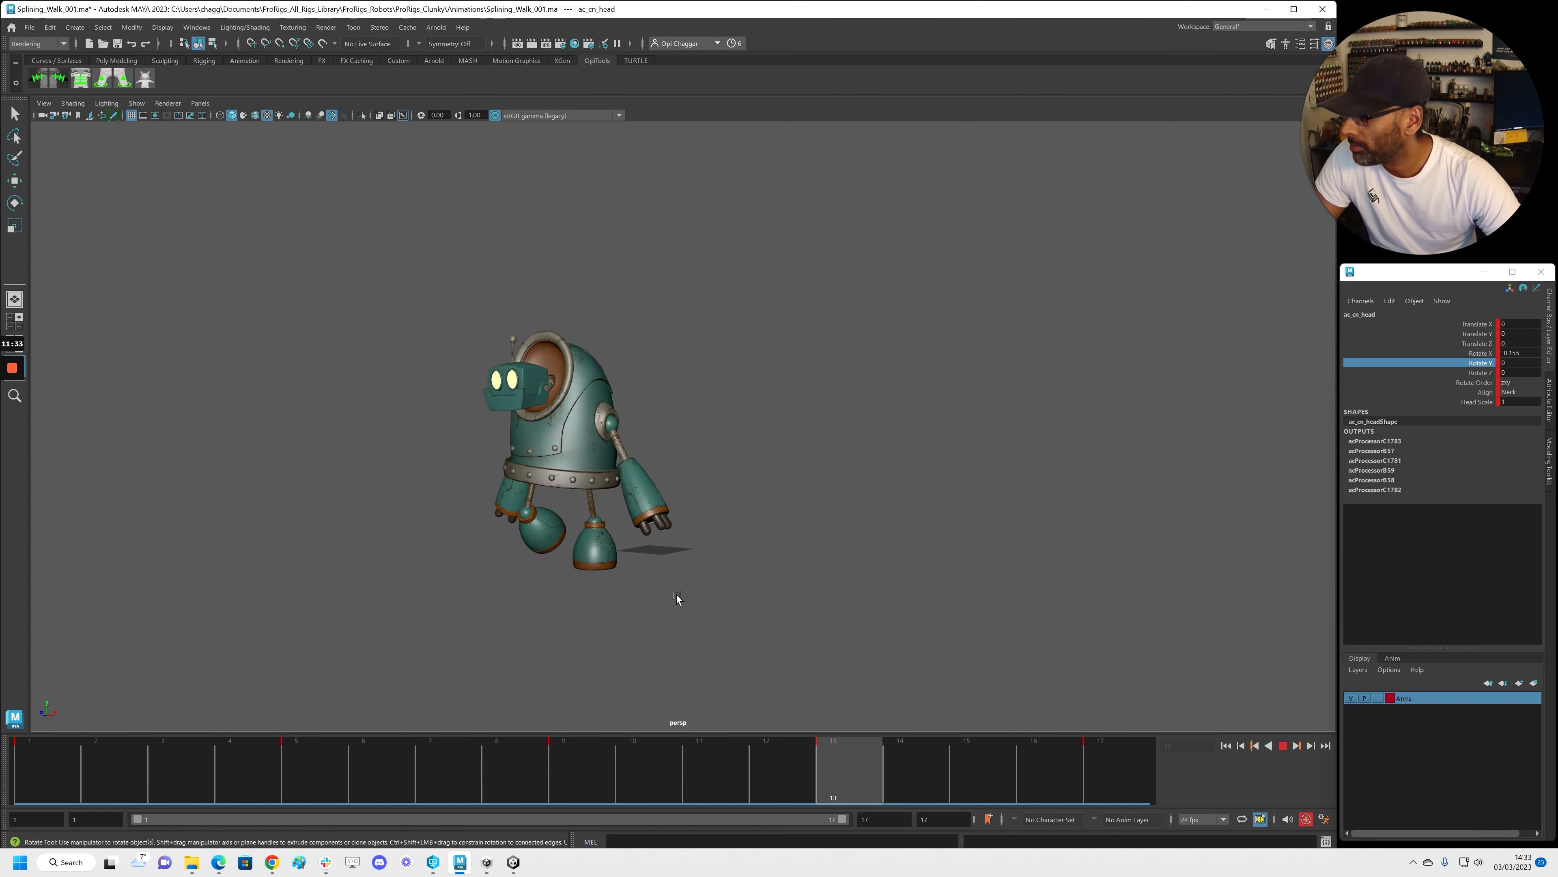
pyautogui.hotkey('alt', 'v')
# Bring the Graph Editor back and play the animation to review the head bob
pyautogui.moveTo(1557, 208); pyautogui.dragTo(485, 106)
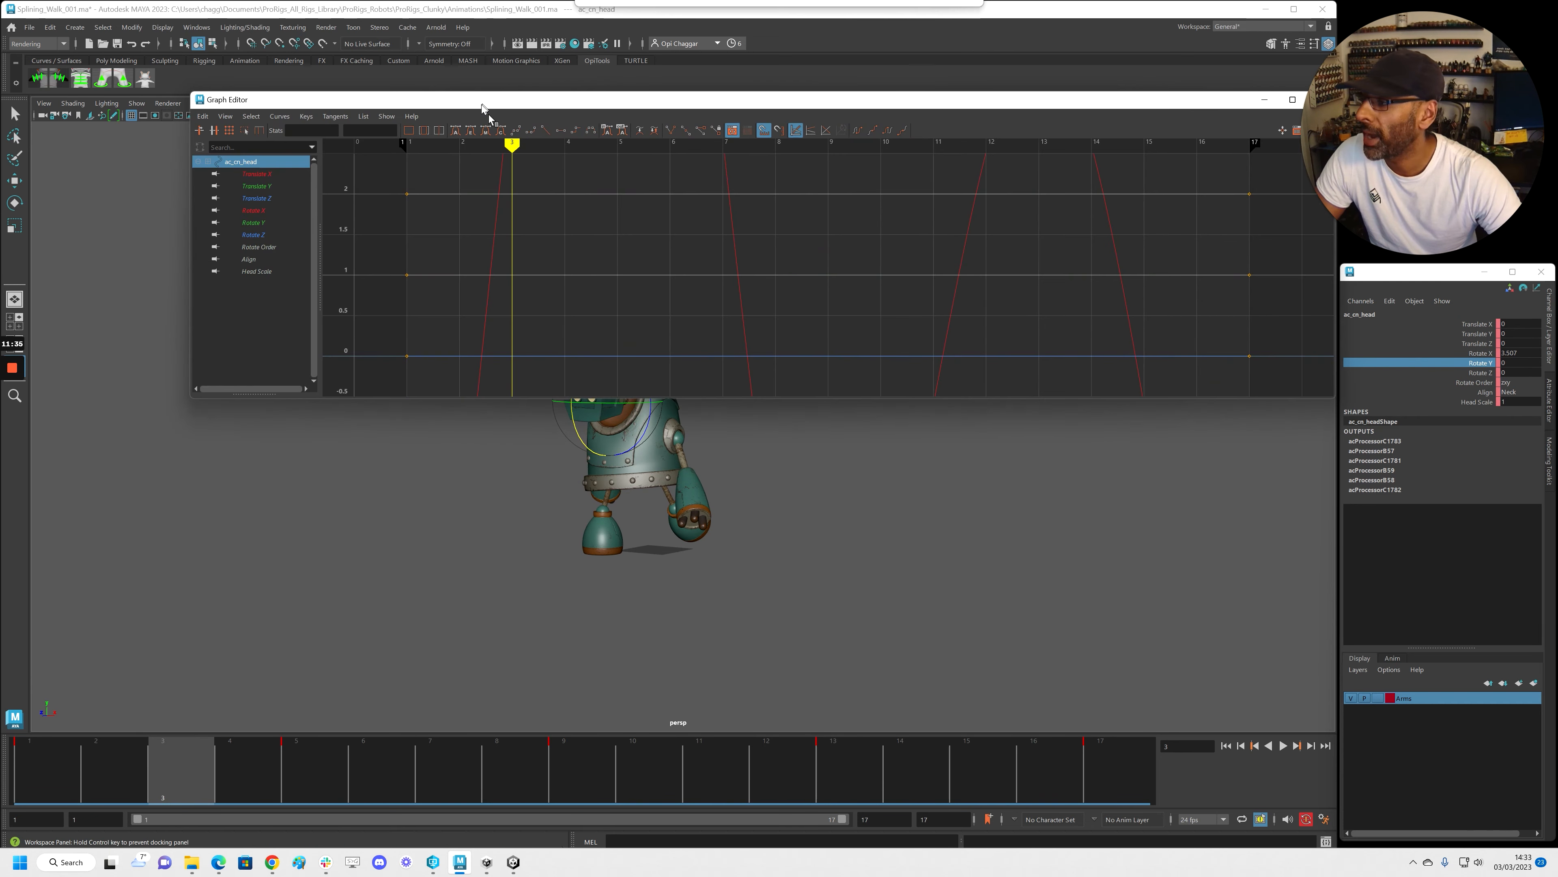
pyautogui.scroll(-4, 622, 235)
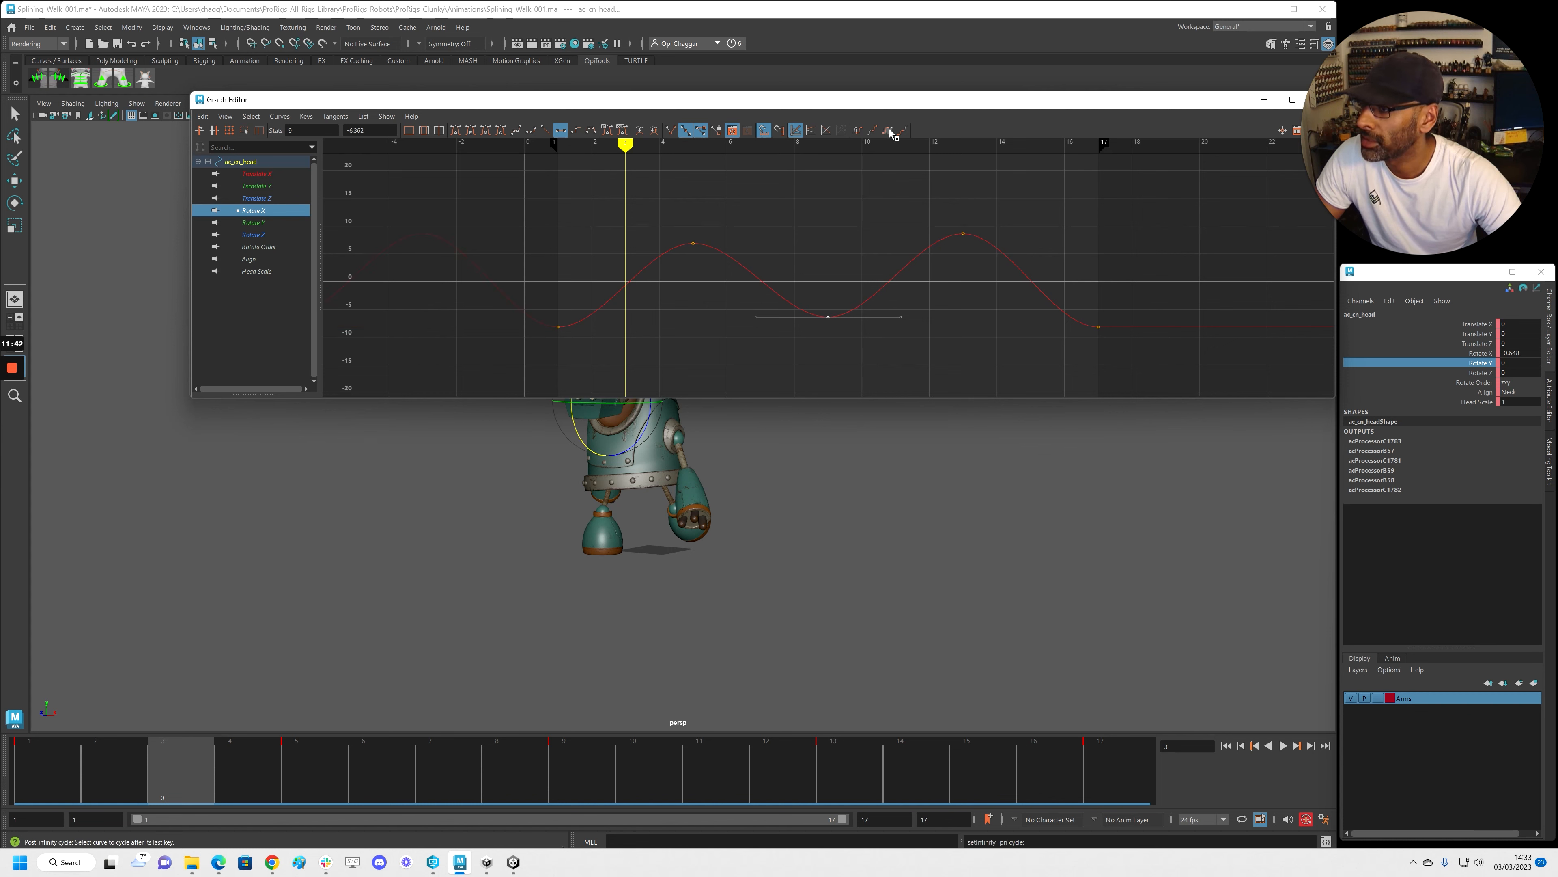
pyautogui.hotkey('alt', 'v')
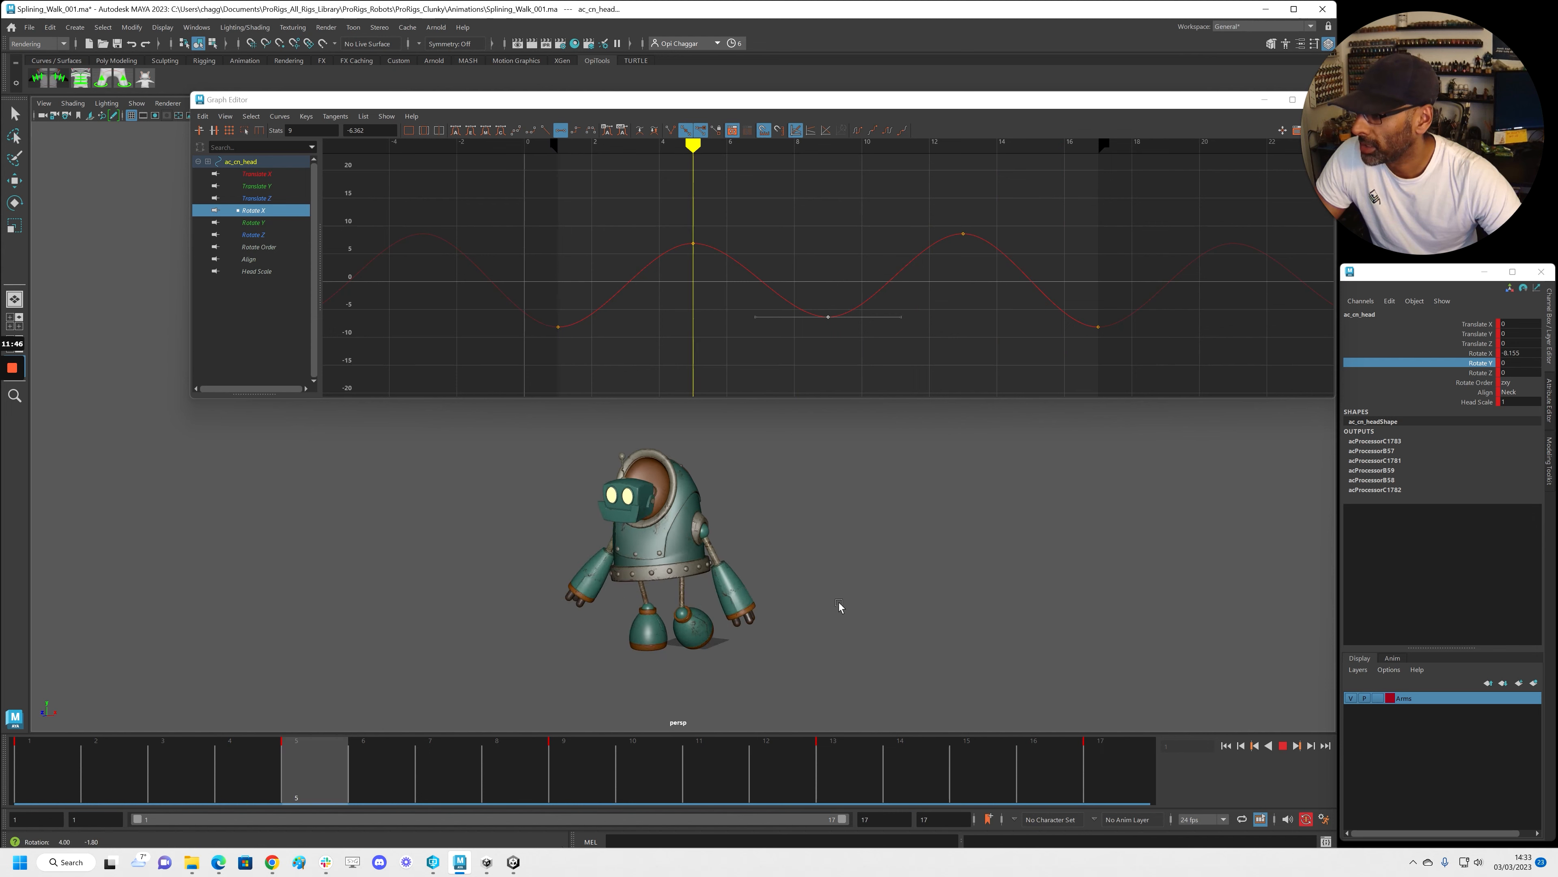
pyautogui.hotkey('alt', 'v')
# Retime the head's Rotate X keys, trying them one frame later then shifting back one frame
pyautogui.moveTo(458, 185); pyautogui.dragTo(1164, 393)
pyautogui.keyDown('shift'); pyautogui.moveTo(995, 370); pyautogui.dragTo(1130, 365, button='middle'); pyautogui.keyUp('shift')
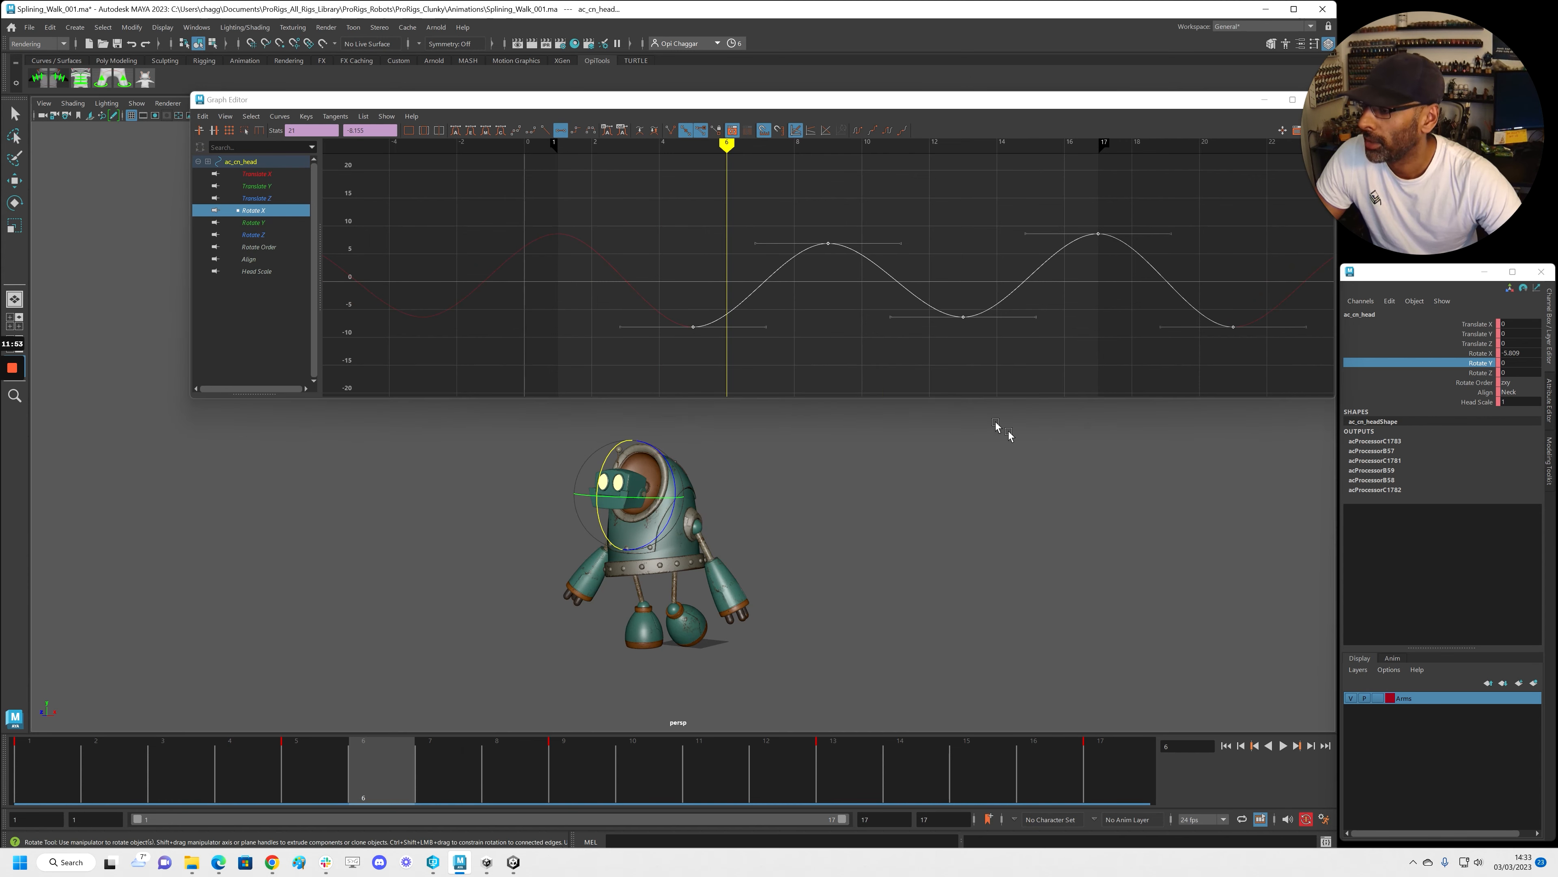
pyautogui.hotkey('alt', 'v')
pyautogui.keyDown('shift'); pyautogui.moveTo(891, 362); pyautogui.dragTo(805, 342, button='middle'); pyautogui.keyUp('shift')
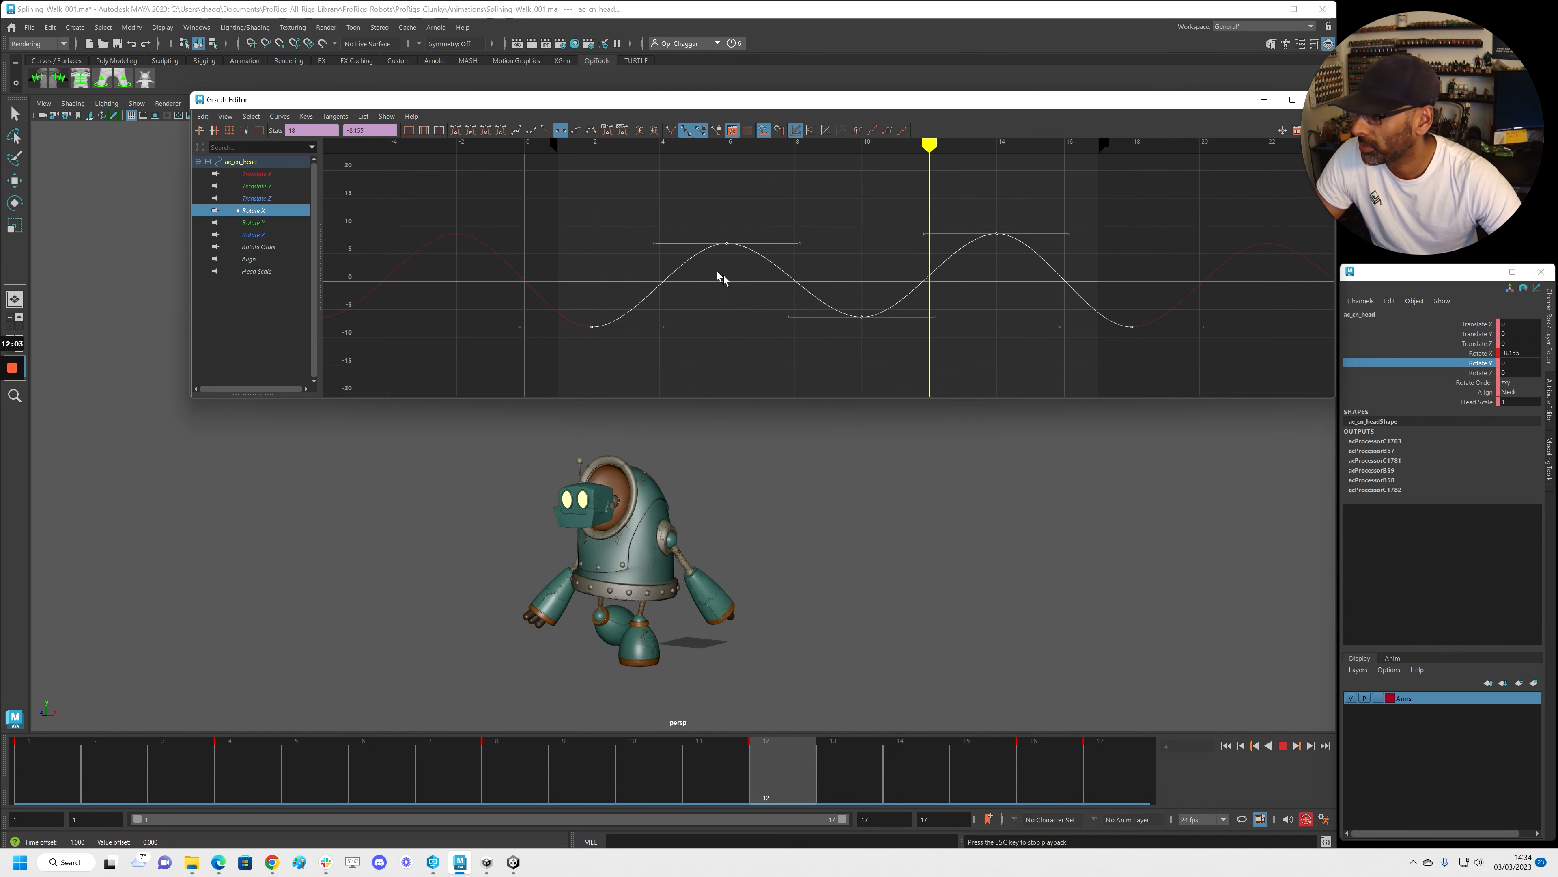
# Soften the nod: lower the frame 14 peak to about 7, raise lows by 2.6, lower peaks by 1.5
pyautogui.moveTo(965, 200); pyautogui.dragTo(1032, 284)
pyautogui.keyDown('shift'); pyautogui.moveTo(1029, 260); pyautogui.dragTo(1027, 269, button='middle'); pyautogui.keyUp('shift')
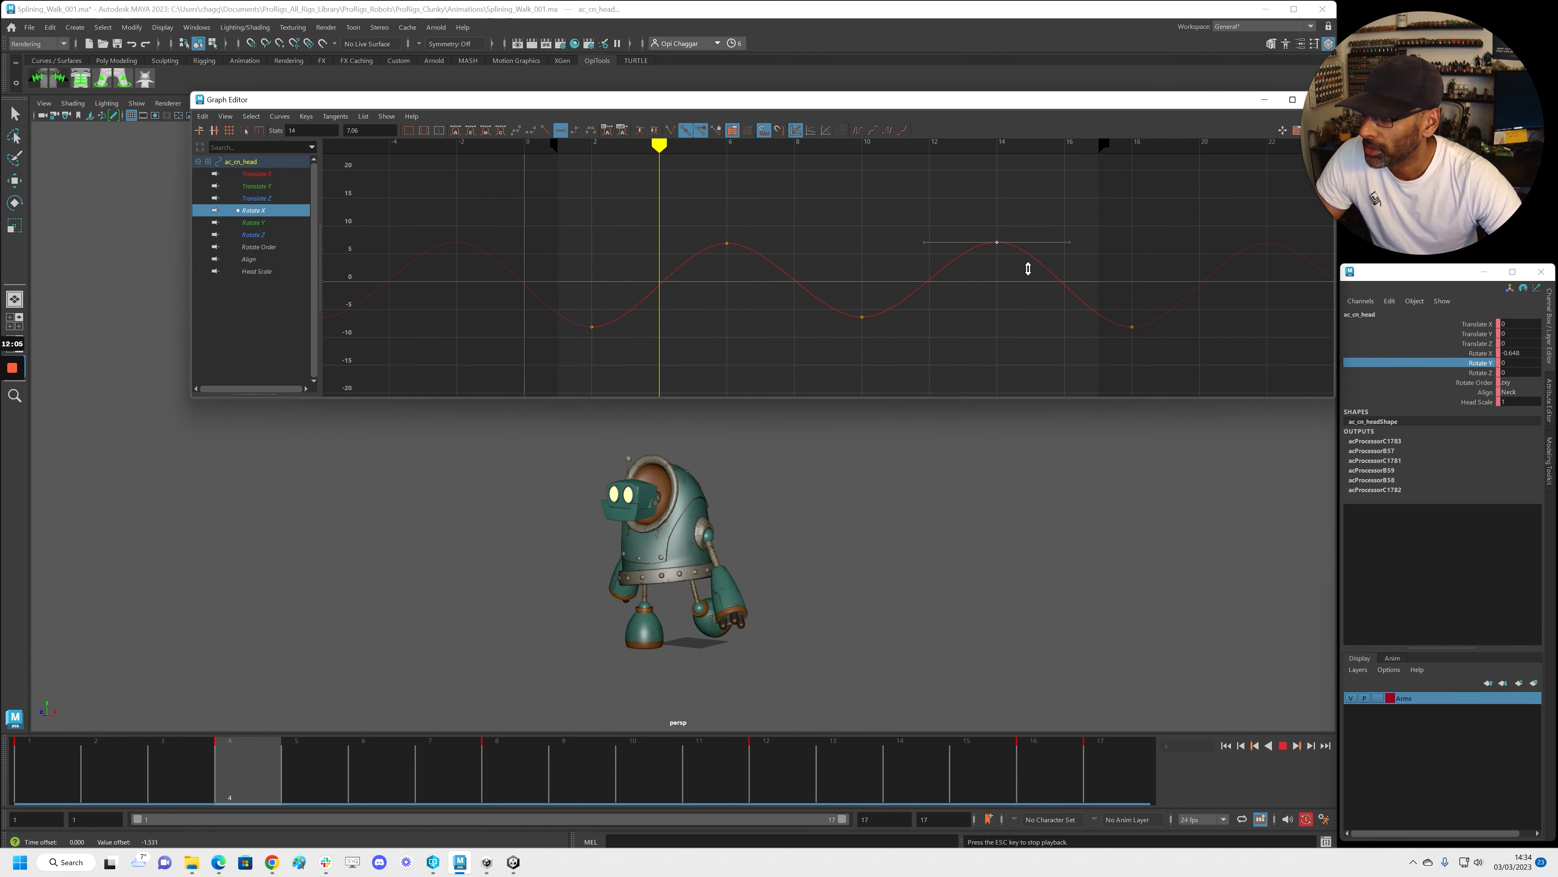
pyautogui.moveTo(566, 313); pyautogui.dragTo(1259, 376)
pyautogui.keyDown('shift'); pyautogui.moveTo(1214, 366); pyautogui.dragTo(1213, 351, button='middle'); pyautogui.keyUp('shift')
pyautogui.moveTo(692, 209); pyautogui.dragTo(1028, 279)
pyautogui.keyDown('shift'); pyautogui.moveTo(1025, 278); pyautogui.dragTo(1033, 288, button='middle'); pyautogui.keyUp('shift')
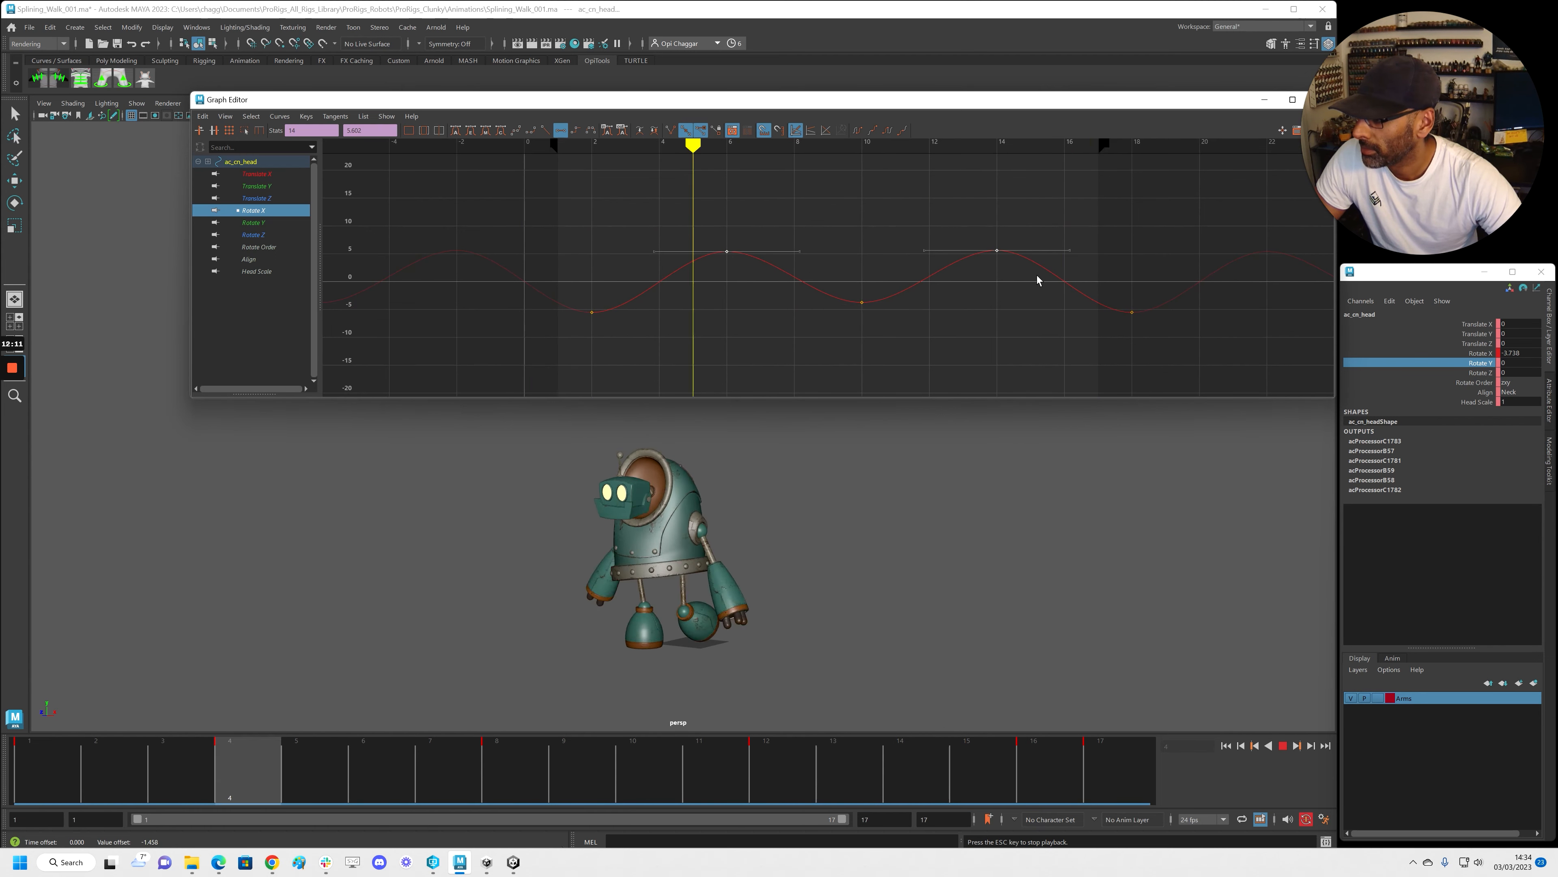
# Stop playback and close the Graph Editor
pyautogui.press('Escape')
pyautogui.moveTo(1181, 106); pyautogui.dragTo(1258, 154)
pyautogui.click(1399, 147)
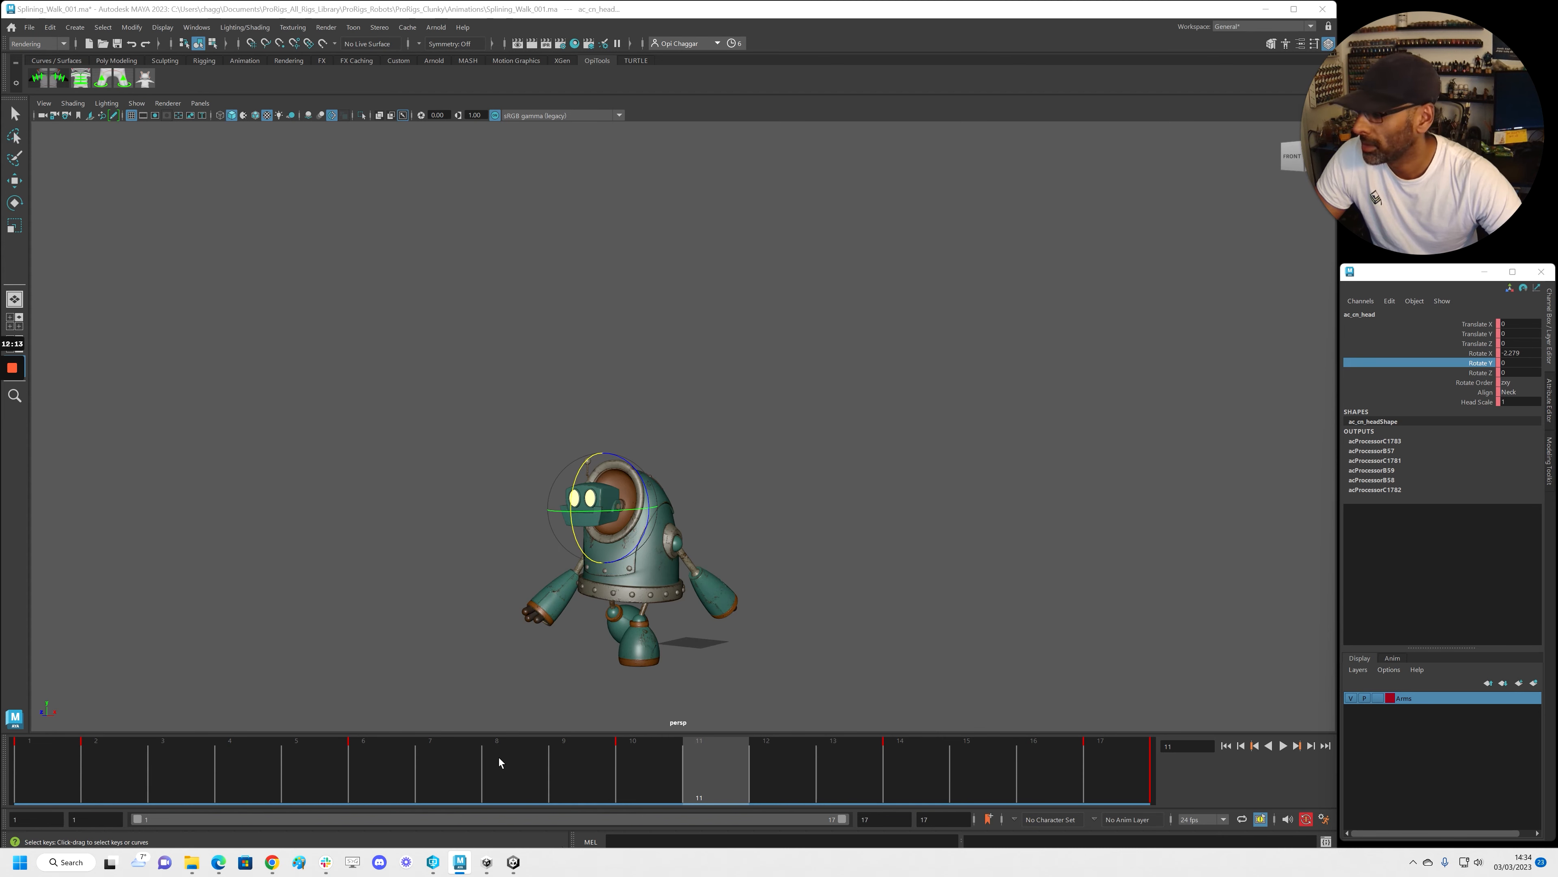
pyautogui.click(497, 663)
pyautogui.hotkey('alt', 'v')
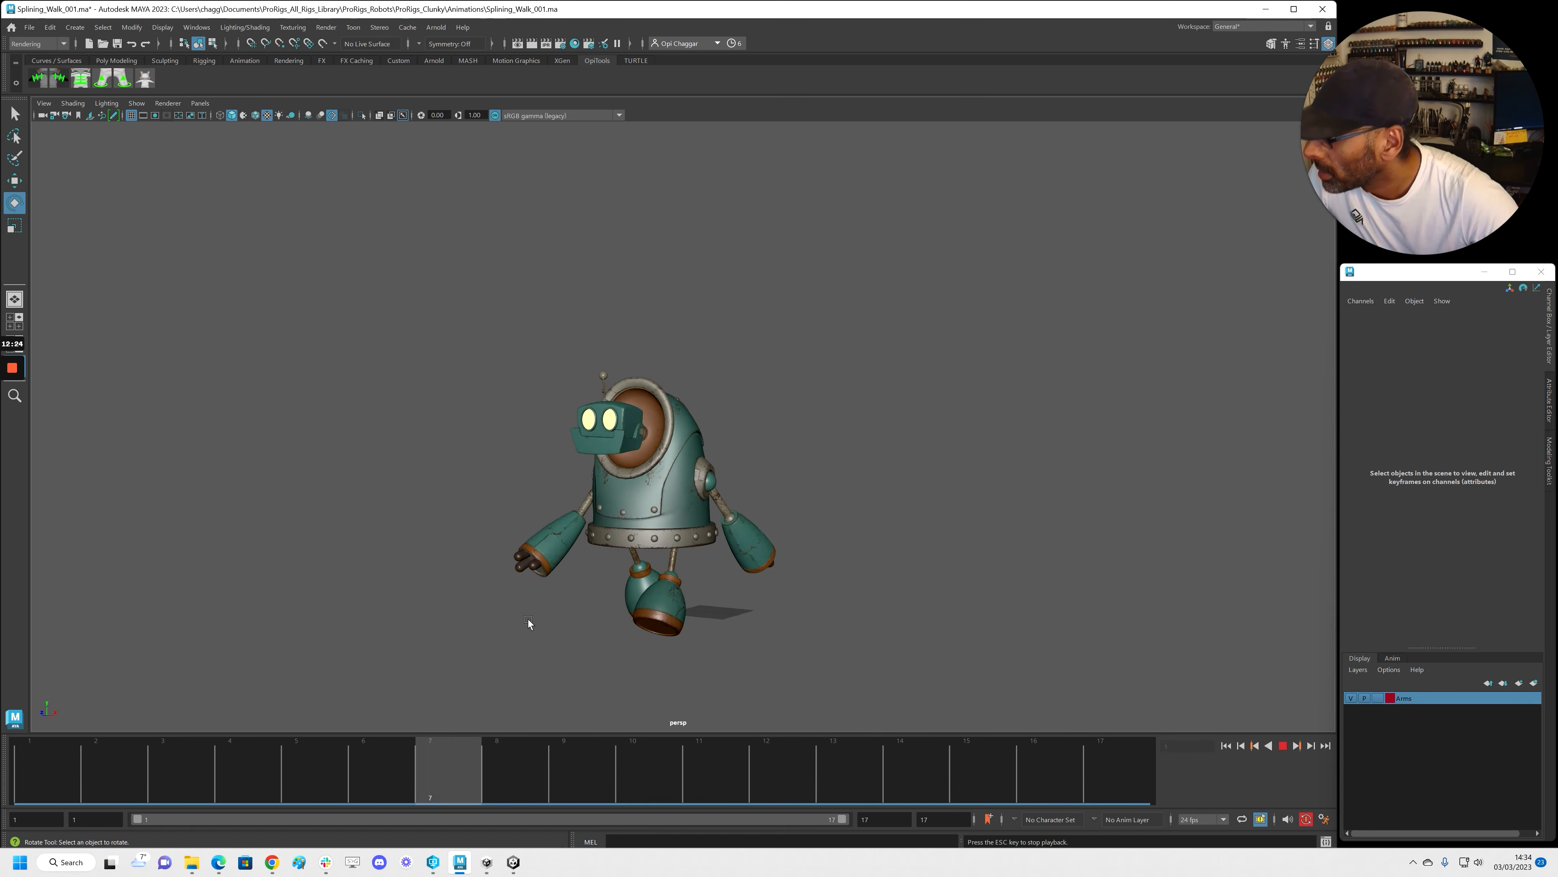
pyautogui.moveTo(508, 613)
pyautogui.keyDown('alt'); pyautogui.mouseDown()
pyautogui.moveTo(436, 606)
pyautogui.moveTo(470, 623)
pyautogui.moveTo(528, 614)
pyautogui.moveTo(516, 601)
pyautogui.mouseUp(); pyautogui.keyUp('alt')
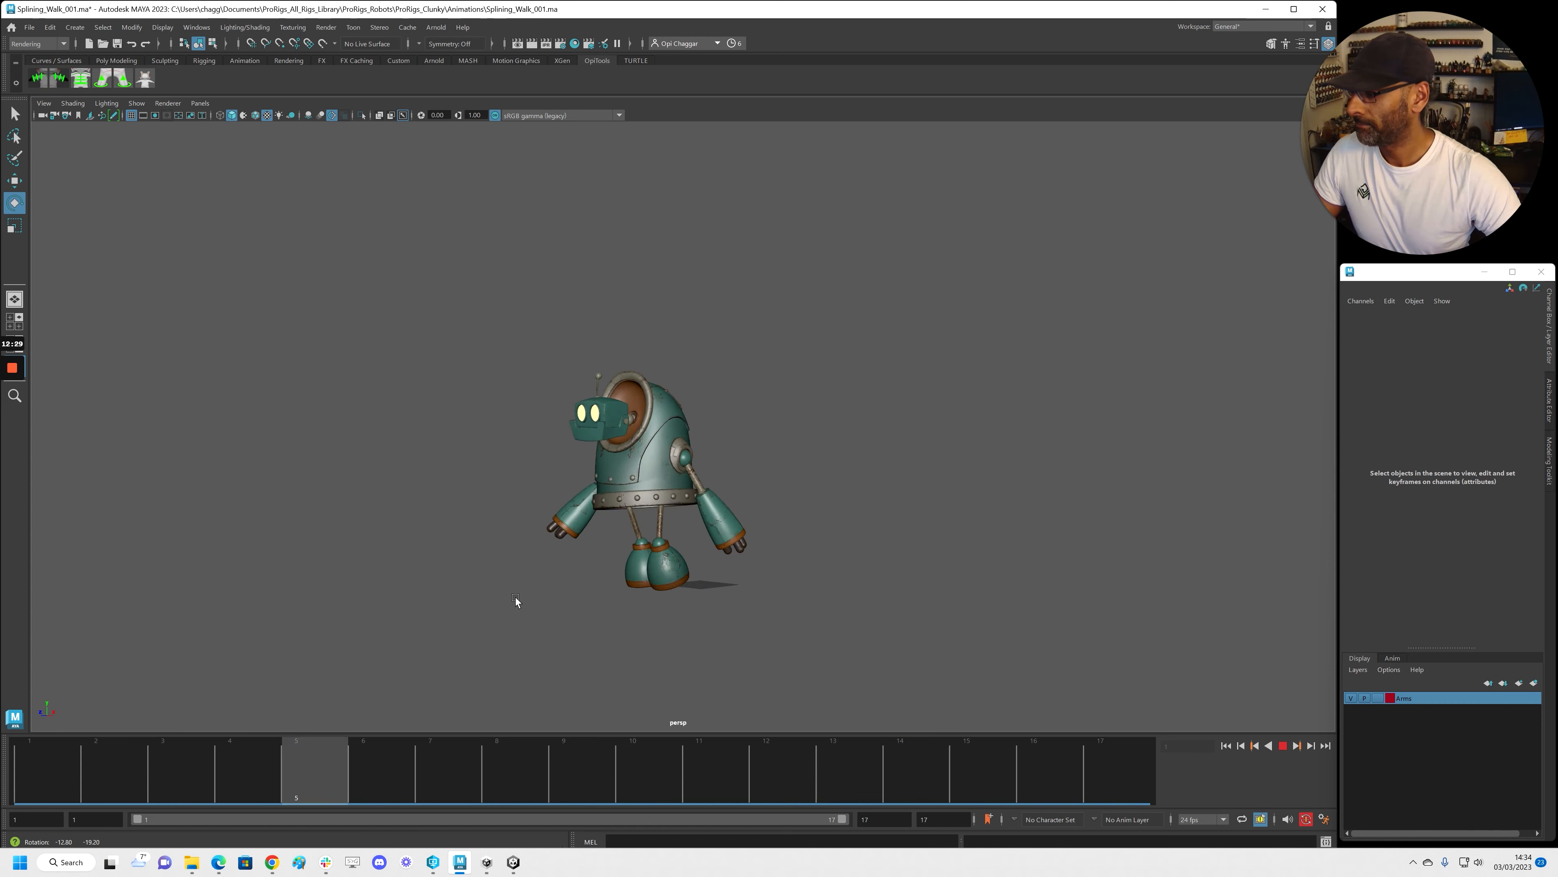
pyautogui.press('Escape')
pyautogui.scroll(2, 559, 663)
pyautogui.keyDown('alt'); pyautogui.moveTo(553, 668); pyautogui.dragTo(651, 587); pyautogui.keyUp('alt')
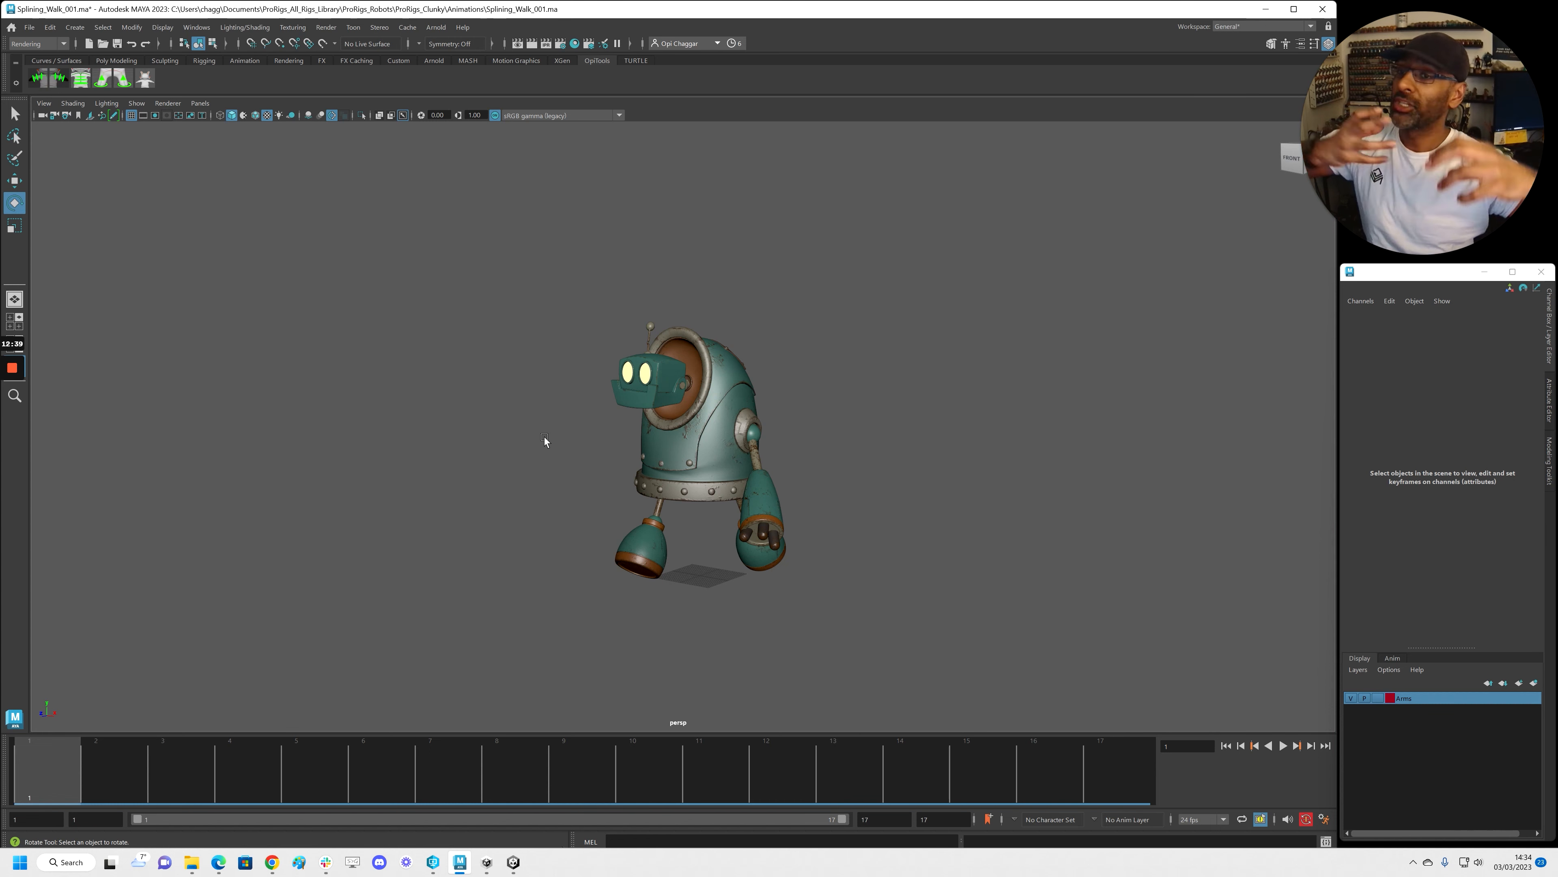
pyautogui.moveTo(448, 766); pyautogui.dragTo(55, 762)
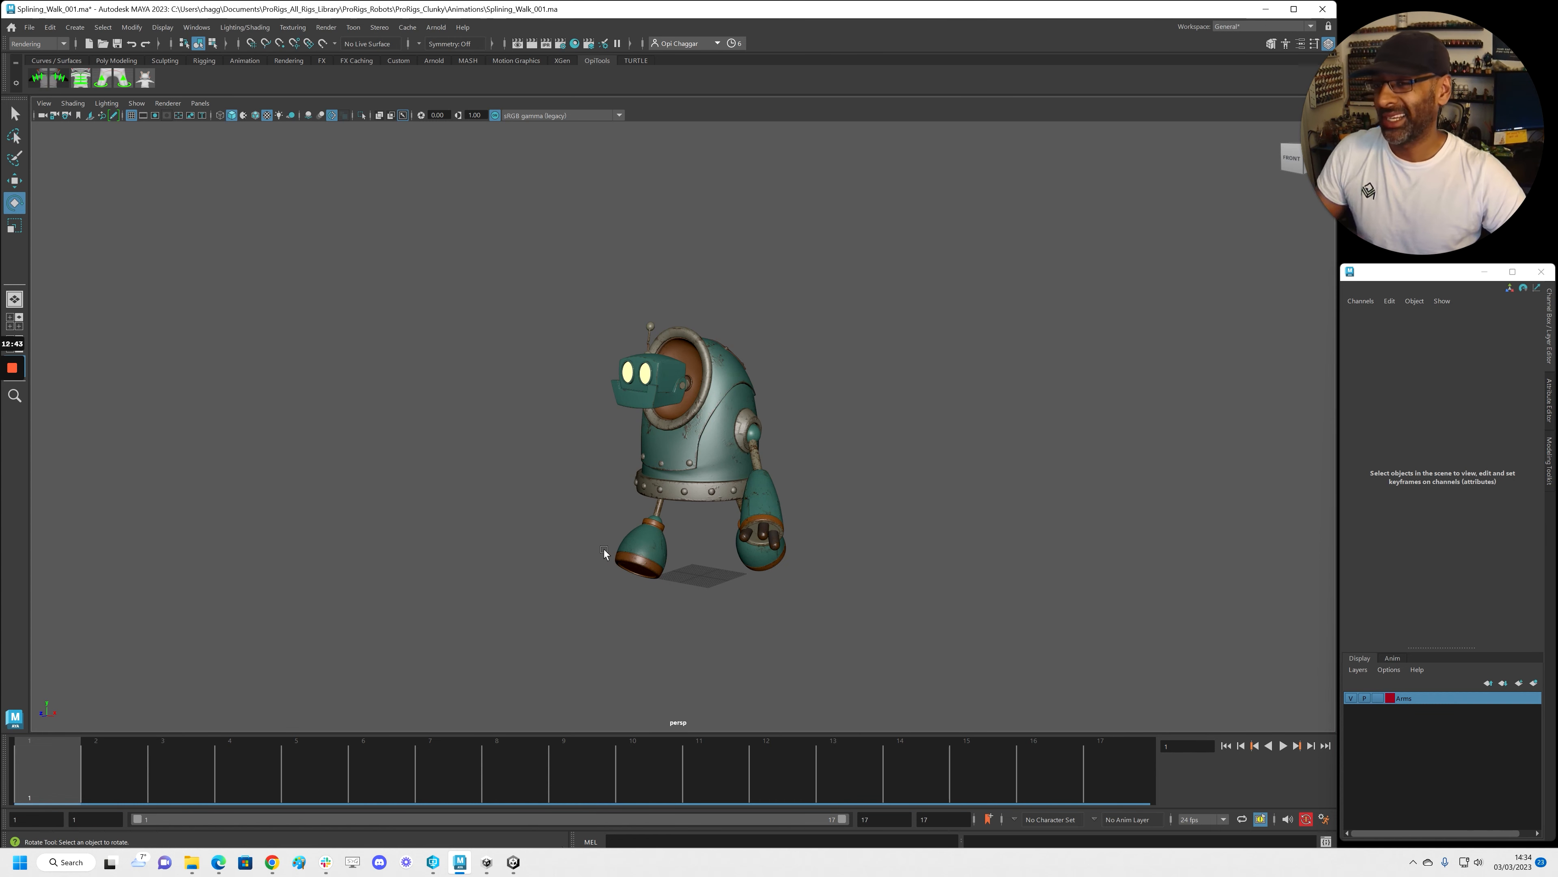